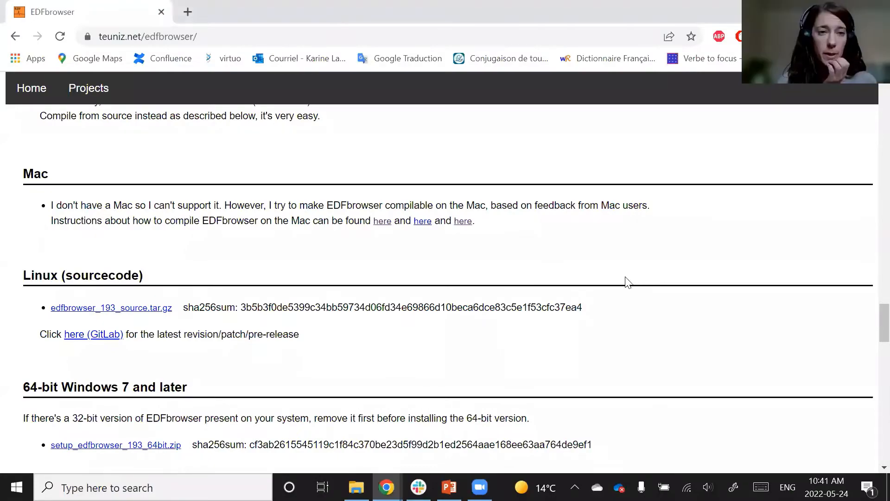
- Download the 64-bit Windows installer zip, setup_edfbrowser_193_64bit.zip, from the EDFbrowser download page
{"action": "scroll", "coordinate": [626, 280], "scroll_direction": "up", "scroll_amount": 15}
{"action": "scroll", "coordinate": [304, 358], "scroll_direction": "up", "scroll_amount": 15}
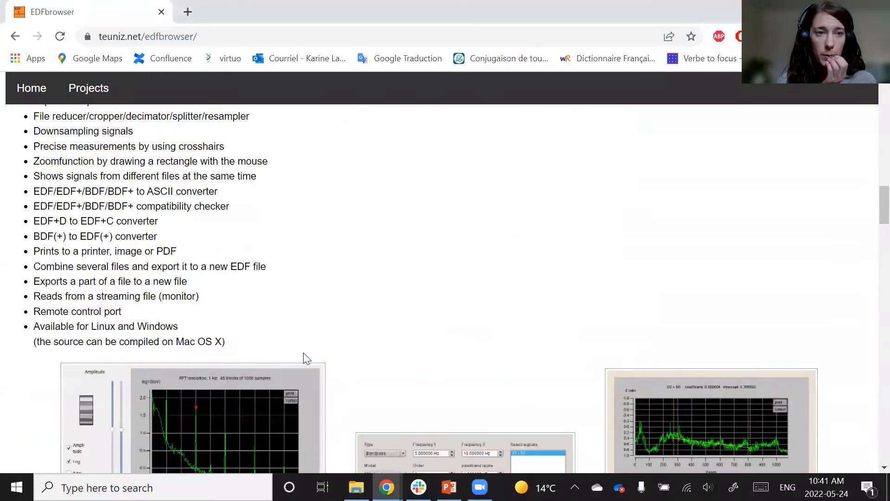
{"action": "scroll", "coordinate": [434, 321], "scroll_direction": "down", "scroll_amount": 20}
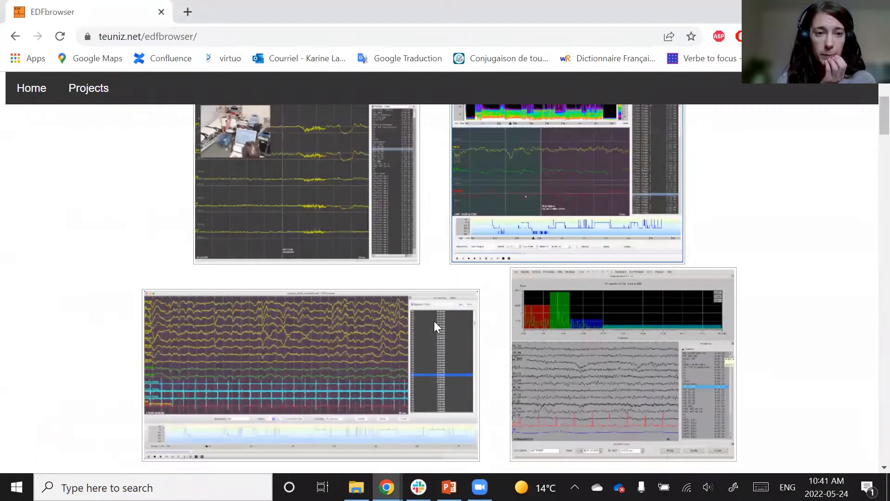
{"action": "scroll", "coordinate": [437, 326], "scroll_direction": "down", "scroll_amount": 5}
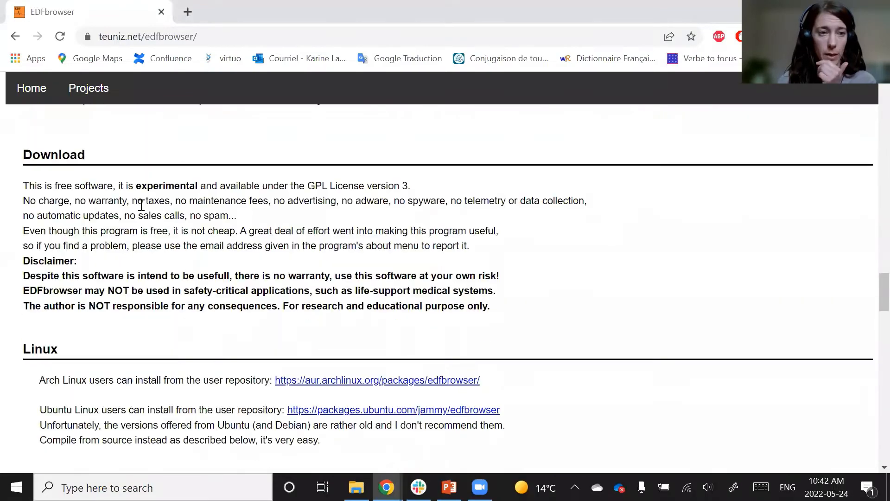
{"action": "scroll", "coordinate": [317, 342], "scroll_direction": "up", "scroll_amount": 2}
{"action": "scroll", "coordinate": [241, 295], "scroll_direction": "down", "scroll_amount": 6}
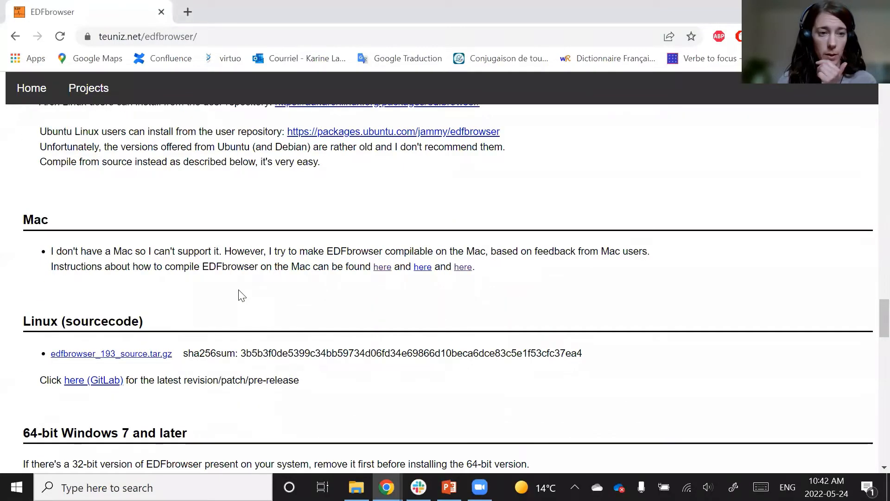
{"action": "scroll", "coordinate": [238, 293], "scroll_direction": "up", "scroll_amount": 3}
{"action": "scroll", "coordinate": [191, 290], "scroll_direction": "down", "scroll_amount": 6}
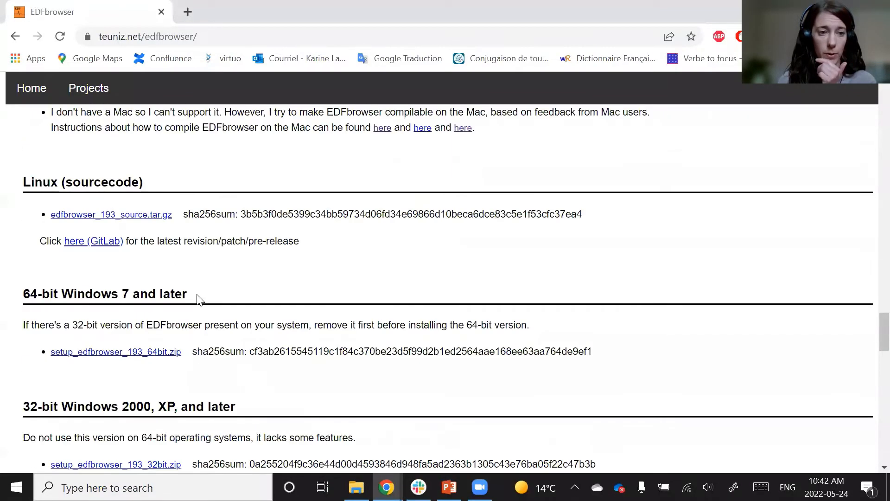
{"action": "left_click", "coordinate": [116, 356]}
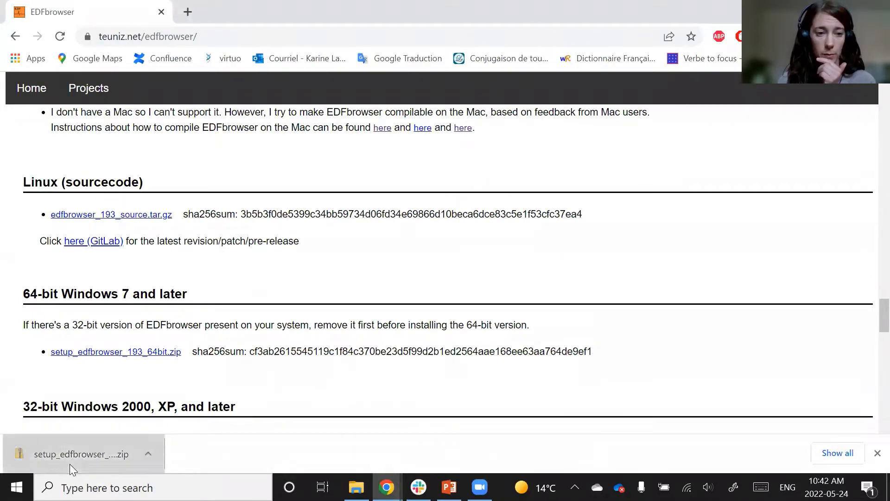
- Open the downloaded zip in the Downloads folder and launch the setup executable inside it
{"action": "left_click", "coordinate": [70, 464]}
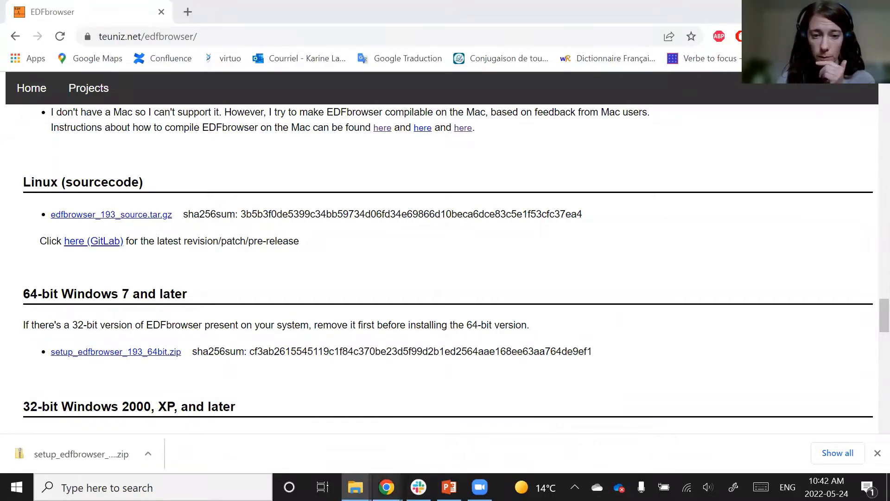
{"action": "mouse_move", "coordinate": [355, 486]}
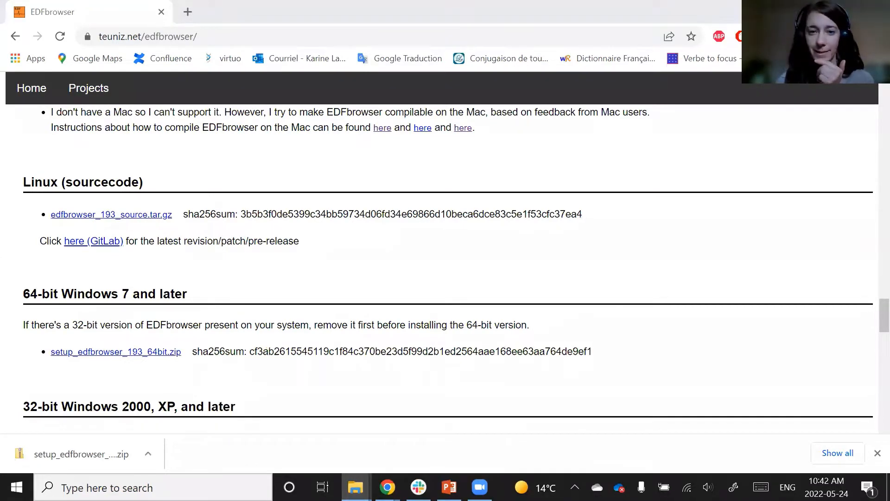
{"action": "left_click_drag", "start_coordinate": [338, 1], "coordinate": [338, 145]}
{"action": "left_click", "coordinate": [401, 269]}
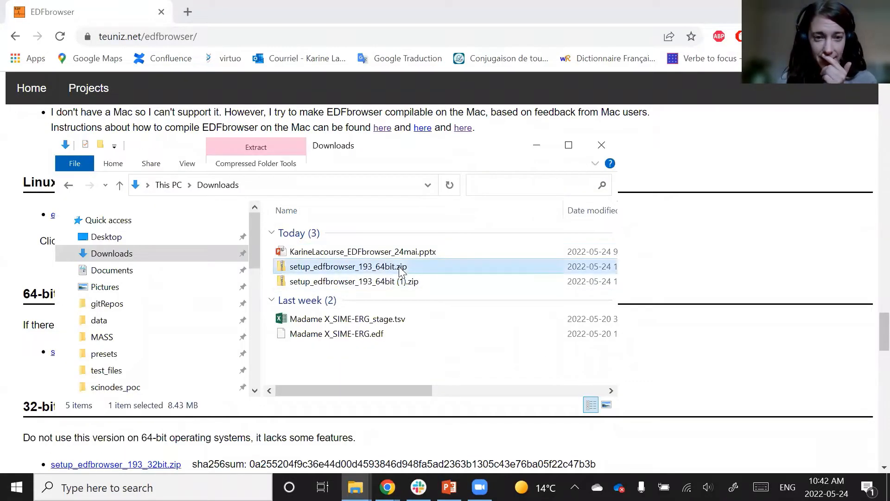
{"action": "double_click", "coordinate": [401, 268]}
{"action": "double_click", "coordinate": [383, 234]}
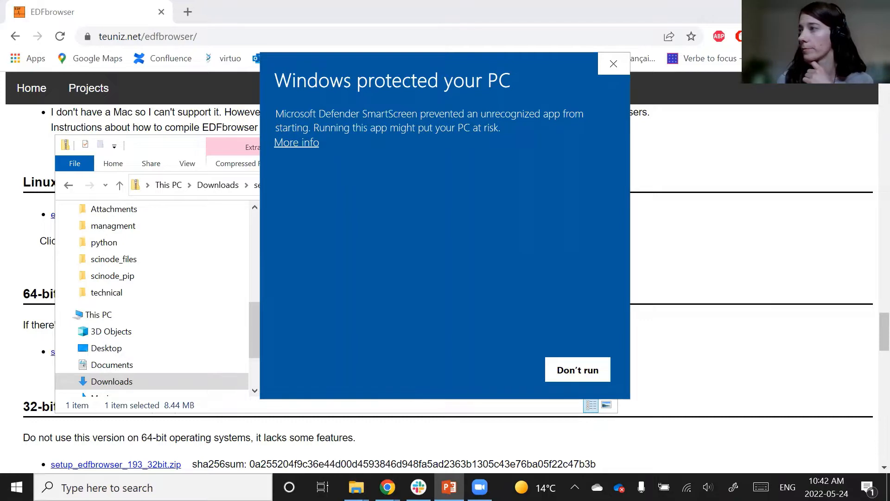
- Allow the unrecognized installer to run anyway, start the EDFbrowser 1.93 setup and accept the license agreement
{"action": "left_click", "coordinate": [302, 146]}
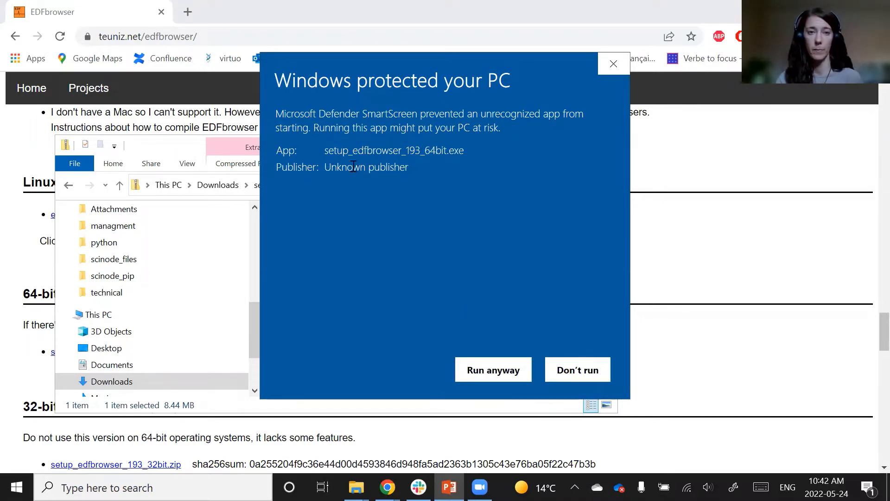
{"action": "left_click", "coordinate": [495, 374]}
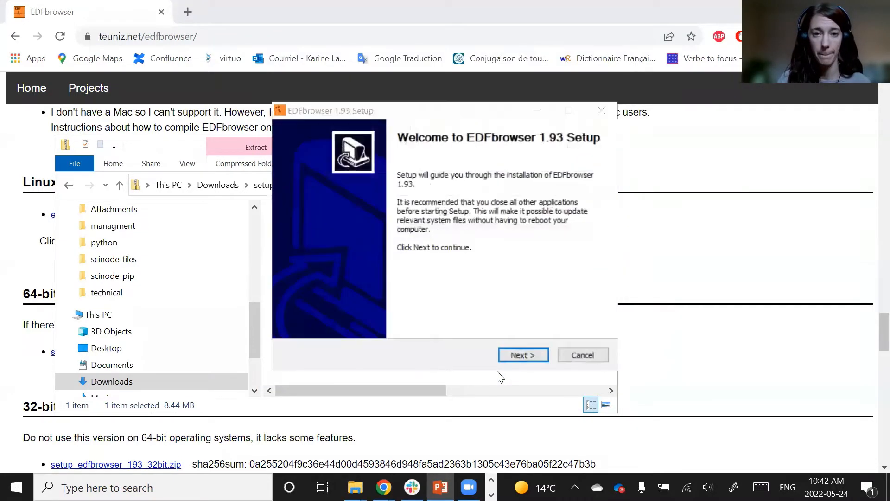
{"action": "left_click", "coordinate": [533, 355]}
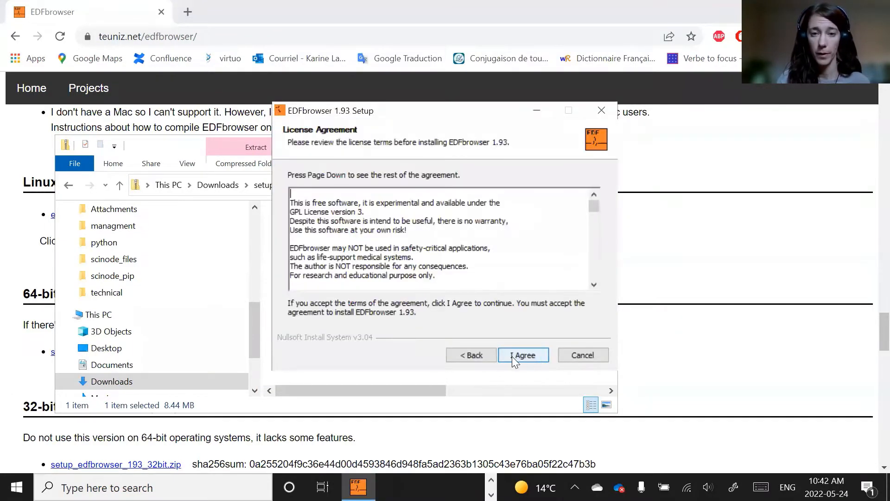
{"action": "left_click", "coordinate": [517, 352]}
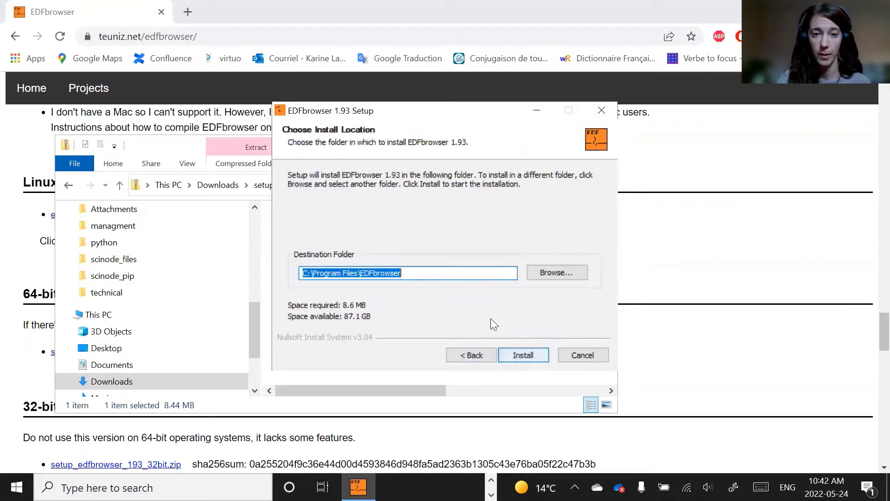
- Install EDFbrowser into C:\Program Files\EDFbrowser and finish setup with the option to run EDFbrowser 1.93 checked
{"action": "left_click", "coordinate": [376, 277]}
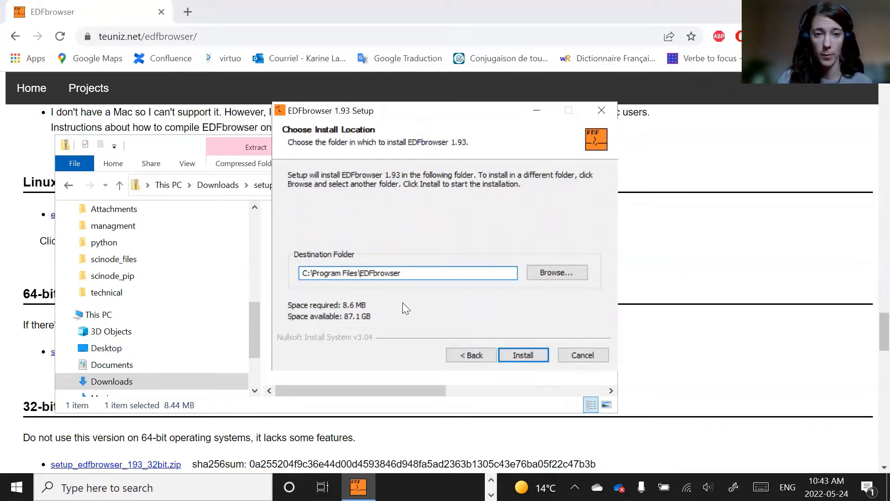
{"action": "left_click", "coordinate": [527, 354]}
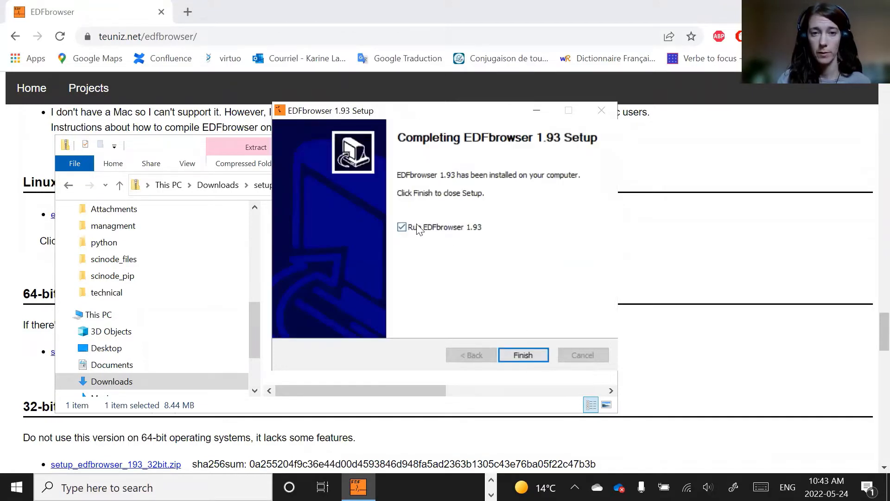
{"action": "left_click", "coordinate": [522, 354]}
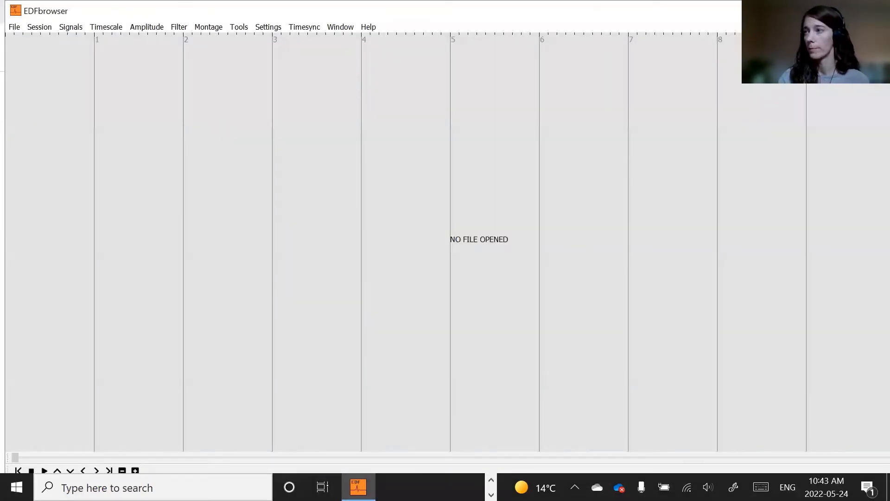
- Open the file Madame X_SIME-ERG.edf from Downloads, declining to load the last used montage
{"action": "key", "text": "alt+Tab"}
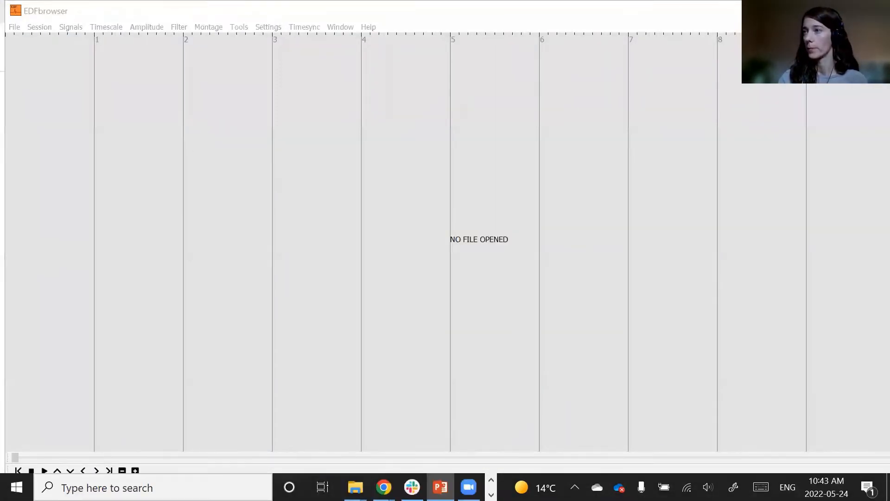
{"action": "left_click", "coordinate": [119, 367]}
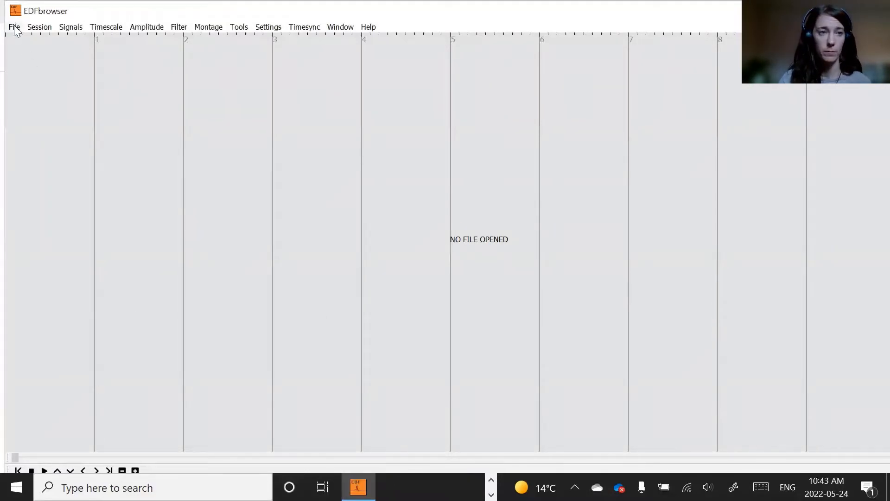
{"action": "left_click", "coordinate": [15, 27]}
{"action": "left_click", "coordinate": [30, 42]}
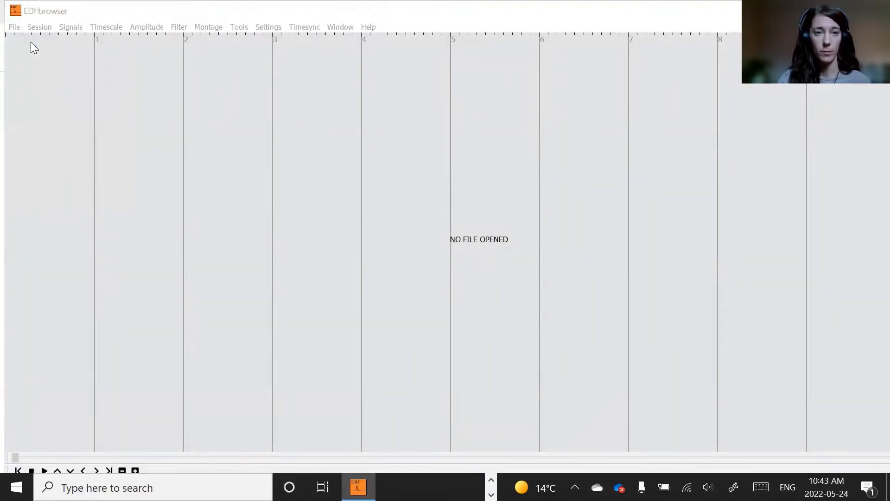
{"action": "left_click", "coordinate": [412, 140]}
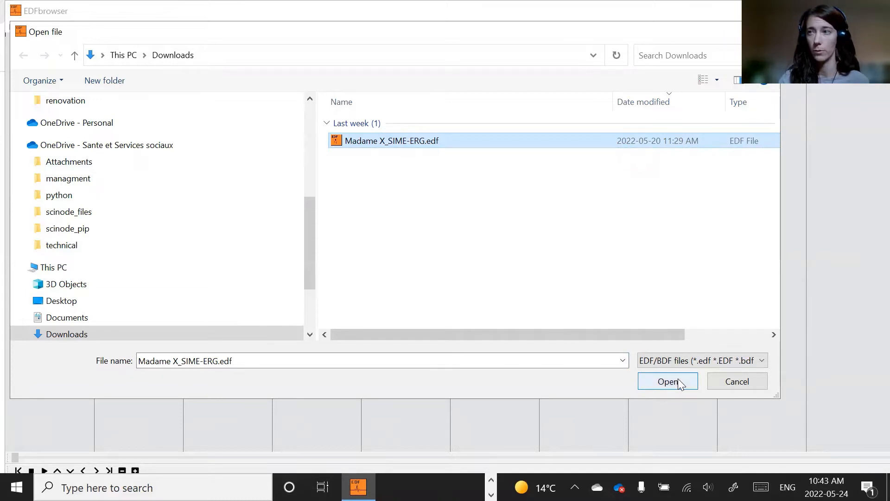
{"action": "left_click", "coordinate": [661, 379]}
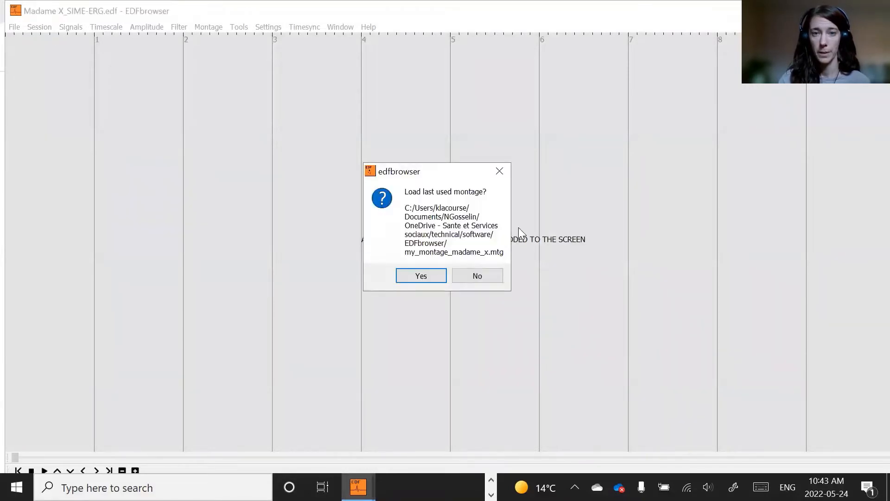
{"action": "left_click", "coordinate": [477, 279]}
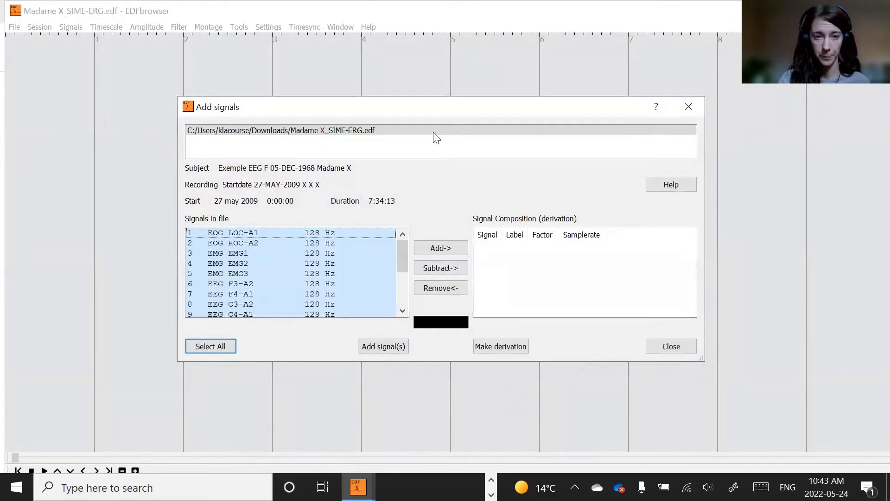
- Add all signals in the file to the display
{"action": "left_click_drag", "start_coordinate": [376, 112], "coordinate": [313, 89]}
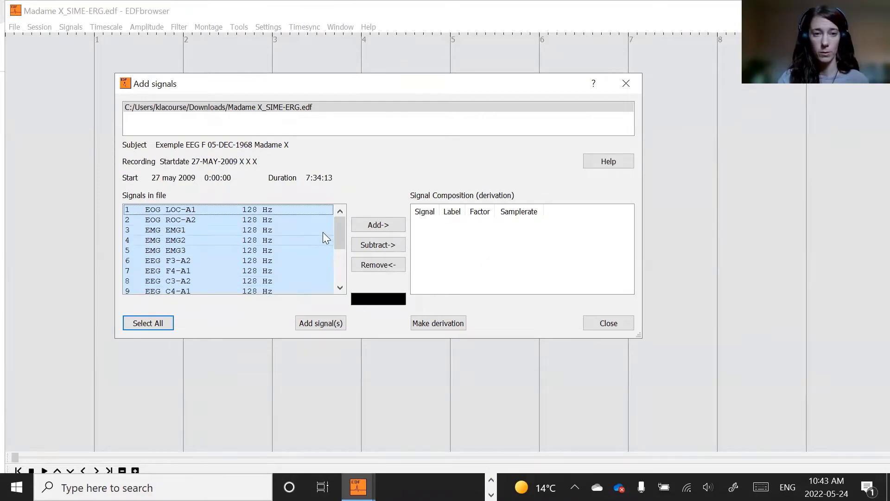
{"action": "mouse_move", "coordinate": [337, 223]}
{"action": "left_mouse_down"}
{"action": "mouse_move", "coordinate": [340, 278]}
{"action": "mouse_move", "coordinate": [340, 218]}
{"action": "left_mouse_up"}
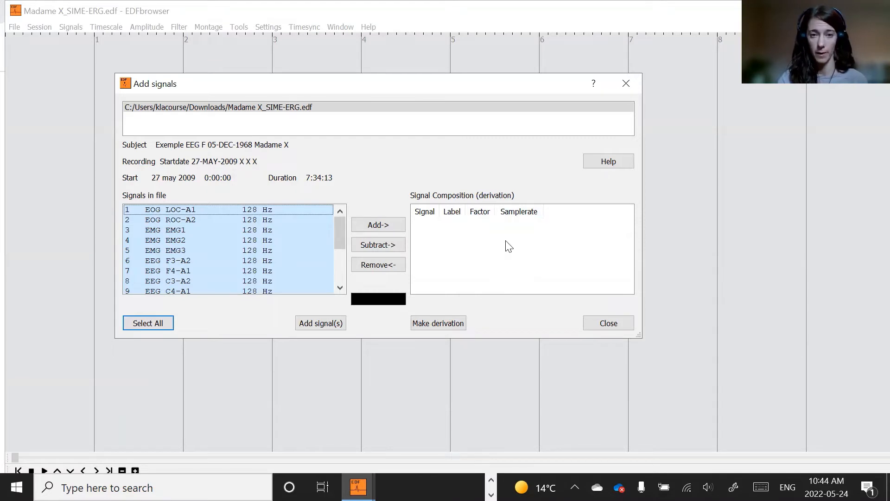
{"action": "left_click_drag", "start_coordinate": [340, 238], "coordinate": [344, 281]}
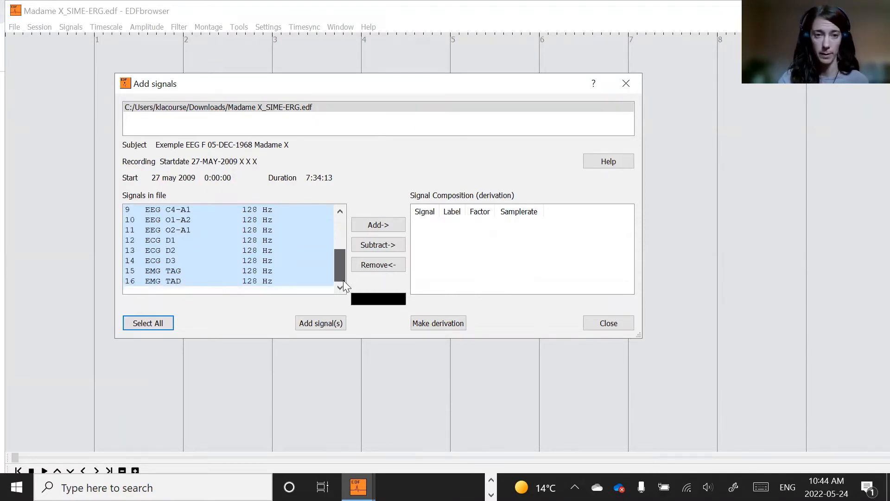
{"action": "left_click", "coordinate": [320, 323]}
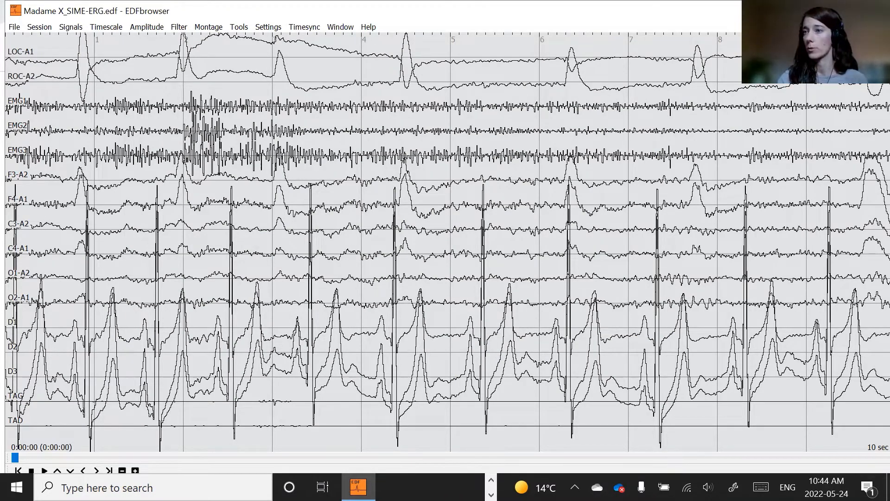
{"action": "key", "text": "alt+Tab"}
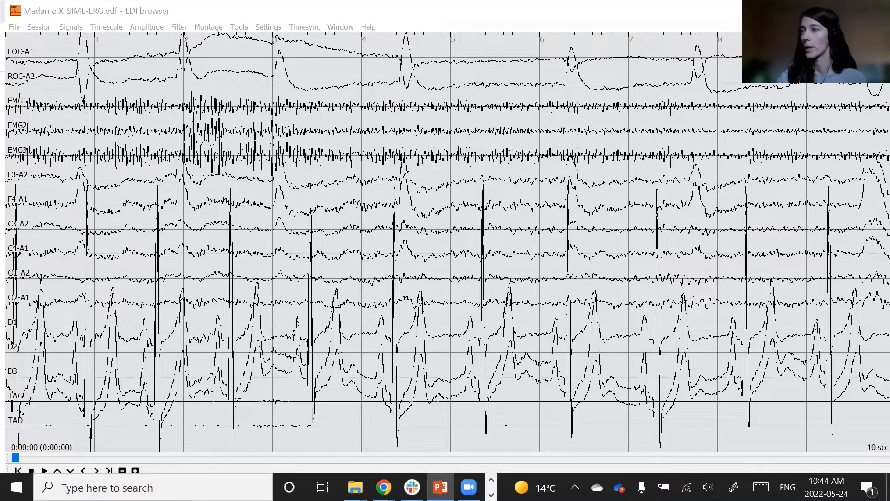
{"action": "left_click", "coordinate": [287, 110]}
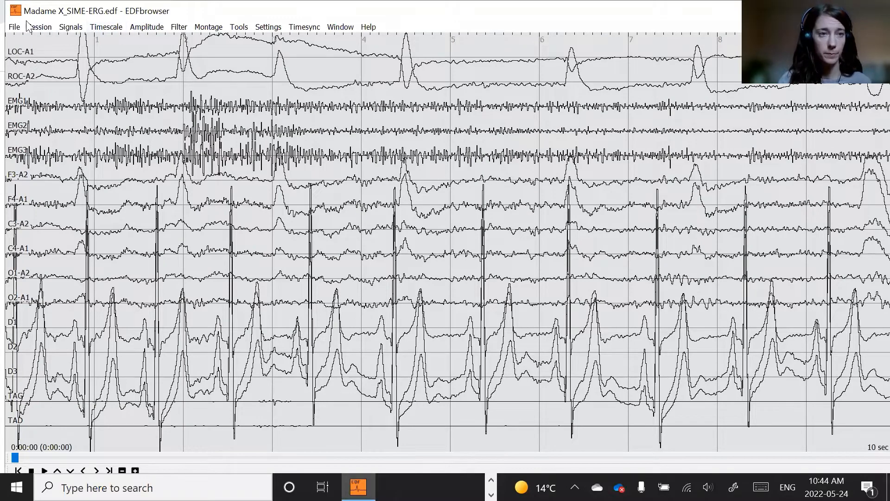
- Create a subtraction derivation from EMG EMG1 and EMG EMG2 and add it to the display
{"action": "left_click", "coordinate": [70, 28]}
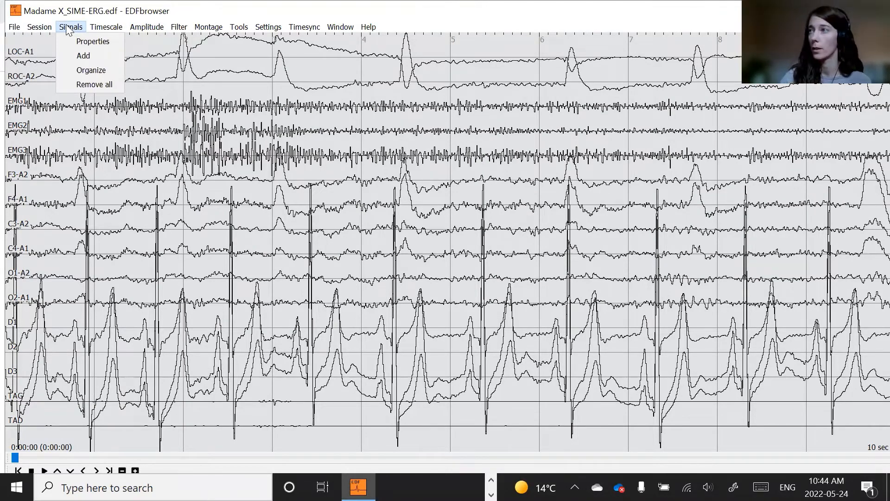
{"action": "left_click", "coordinate": [83, 56]}
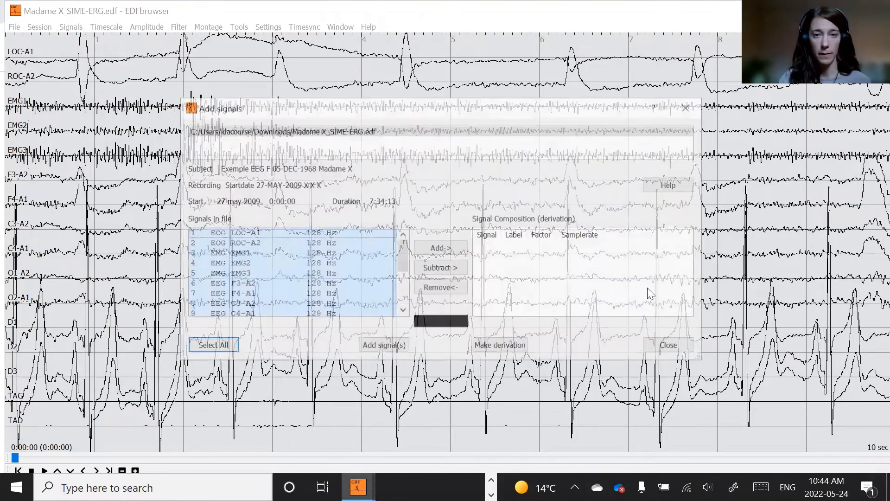
{"action": "left_click_drag", "start_coordinate": [422, 109], "coordinate": [360, 95]}
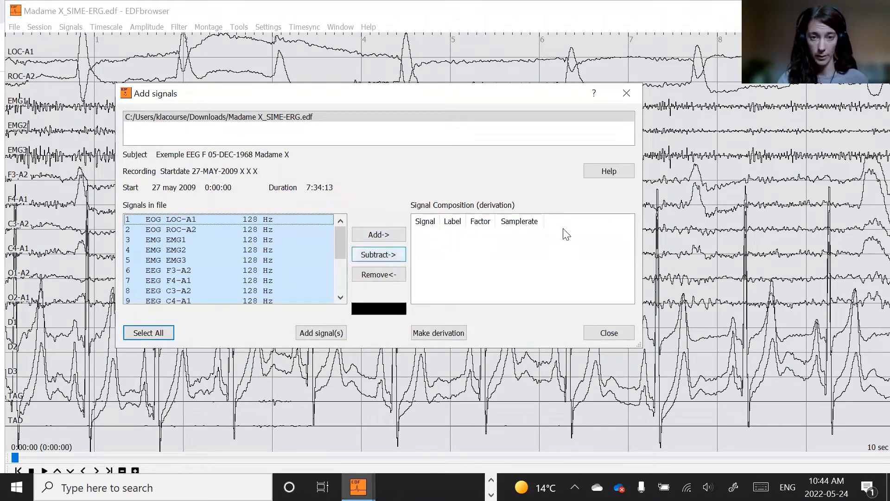
{"action": "left_click", "coordinate": [536, 265]}
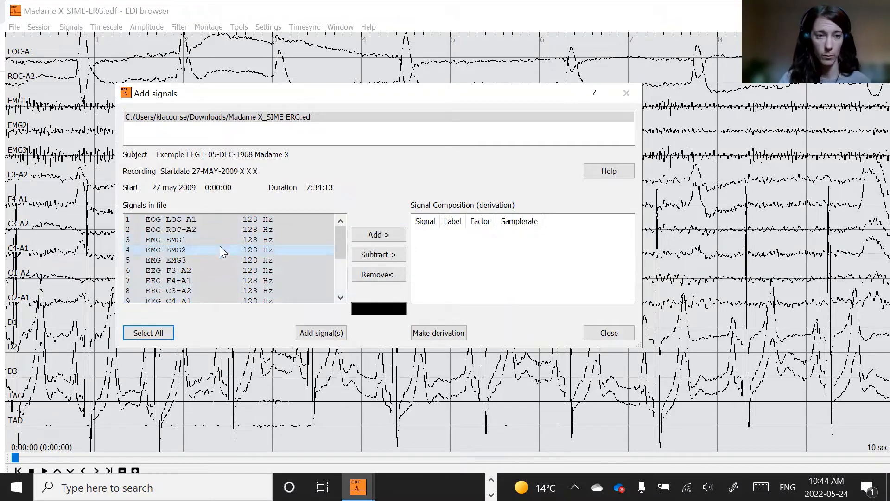
{"action": "left_click", "coordinate": [194, 239]}
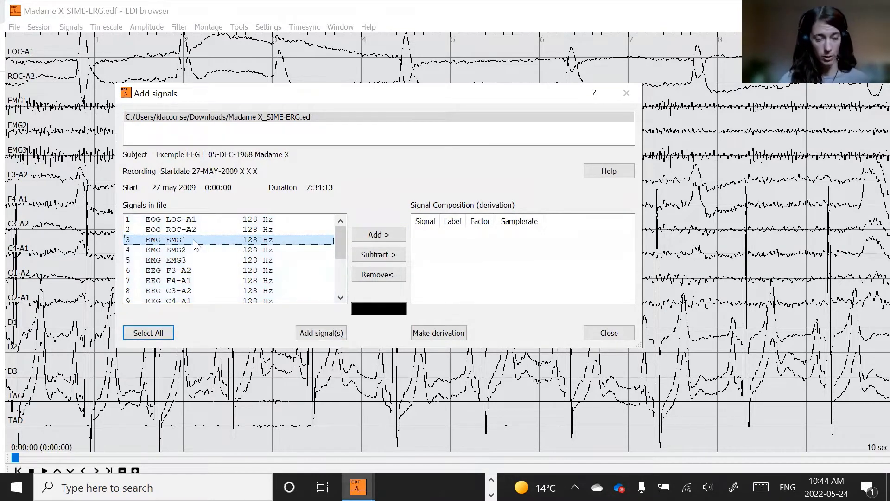
{"action": "left_click", "coordinate": [190, 250], "text": "ctrl"}
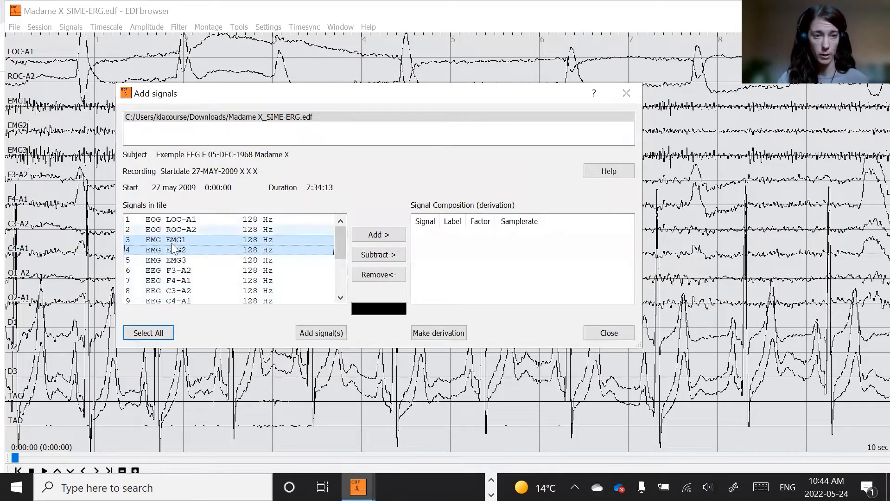
{"action": "left_click", "coordinate": [378, 255]}
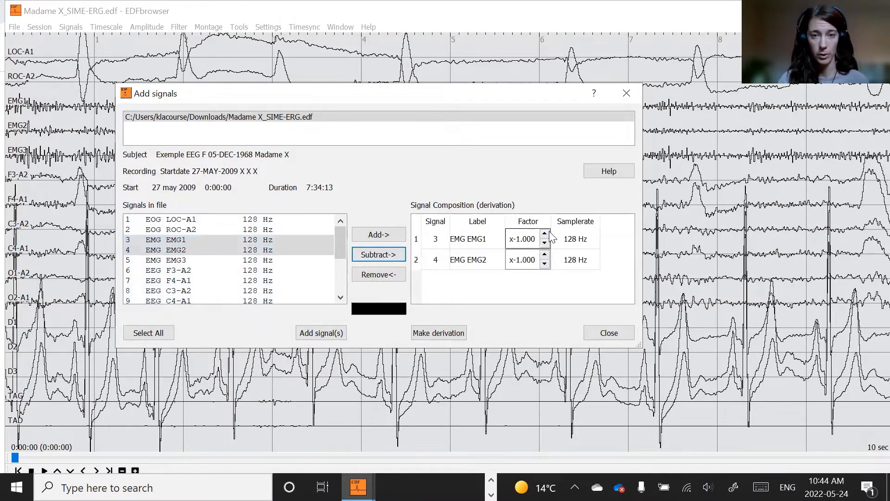
{"action": "left_click", "coordinate": [438, 334]}
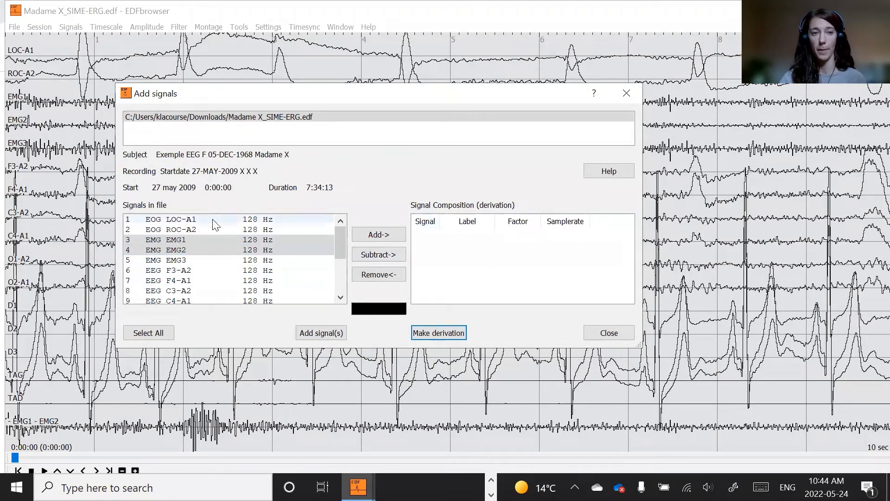
{"action": "left_click", "coordinate": [608, 333]}
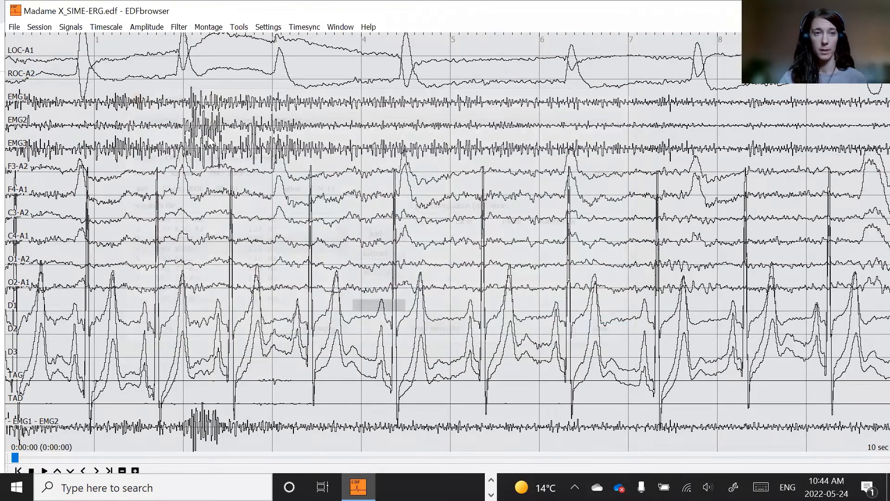
- Open the recording's EDF header info and examine its general fields and the per-signal parameter table
{"action": "key", "text": "alt+Tab"}
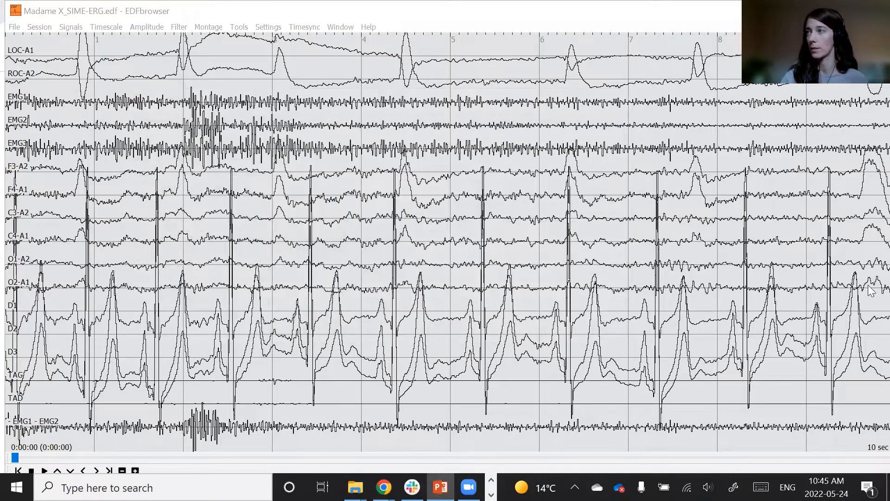
{"action": "left_click", "coordinate": [14, 27]}
{"action": "left_click", "coordinate": [29, 158]}
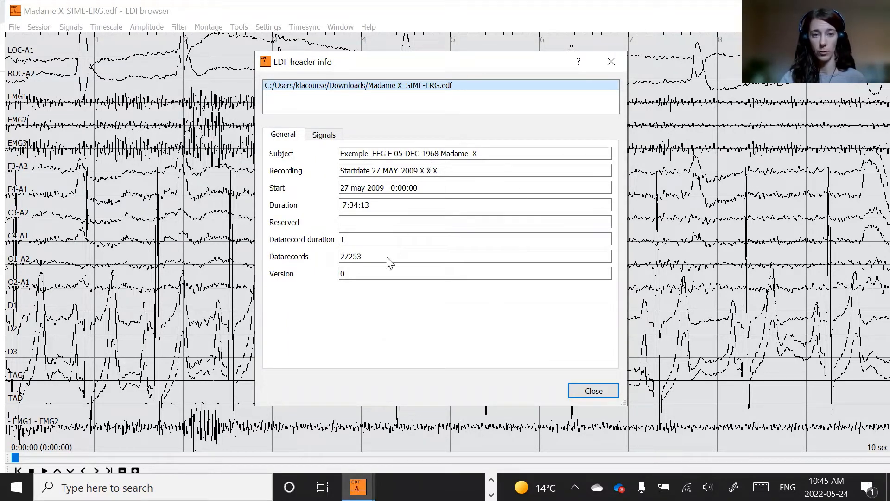
{"action": "left_click", "coordinate": [330, 136]}
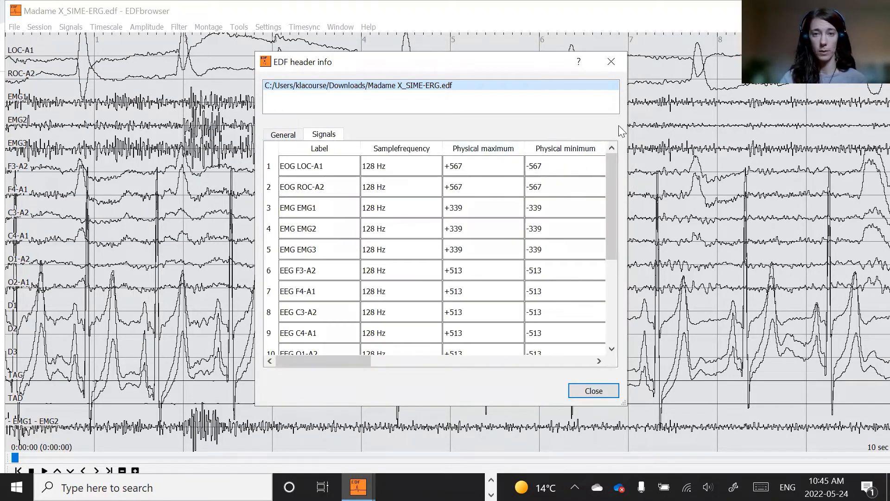
{"action": "left_click_drag", "start_coordinate": [627, 124], "coordinate": [879, 121]}
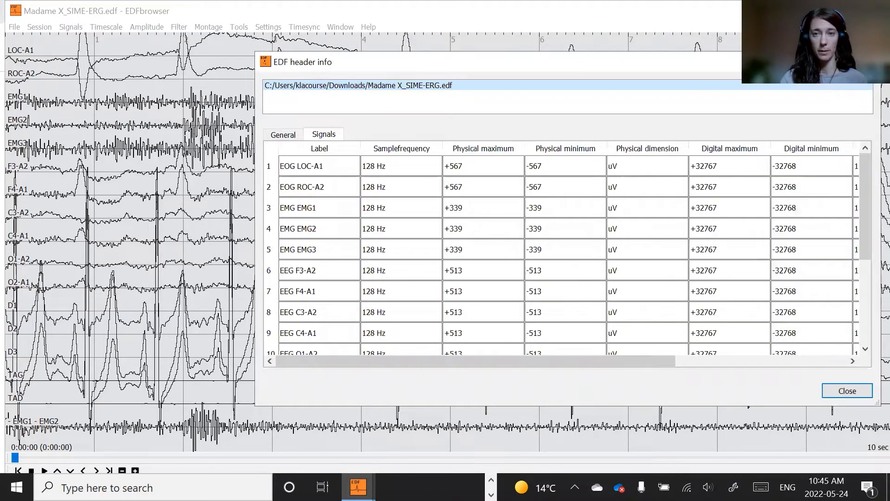
{"action": "left_click_drag", "start_coordinate": [807, 62], "coordinate": [564, 66]}
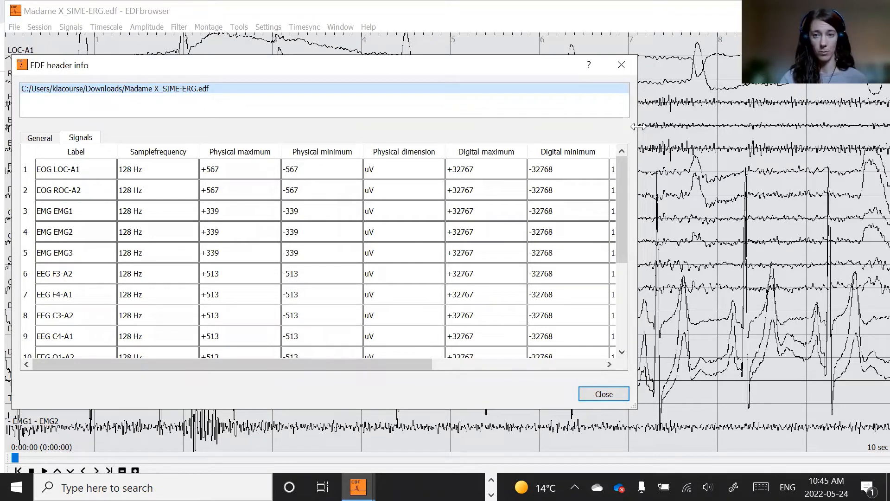
{"action": "left_click_drag", "start_coordinate": [638, 126], "coordinate": [819, 136]}
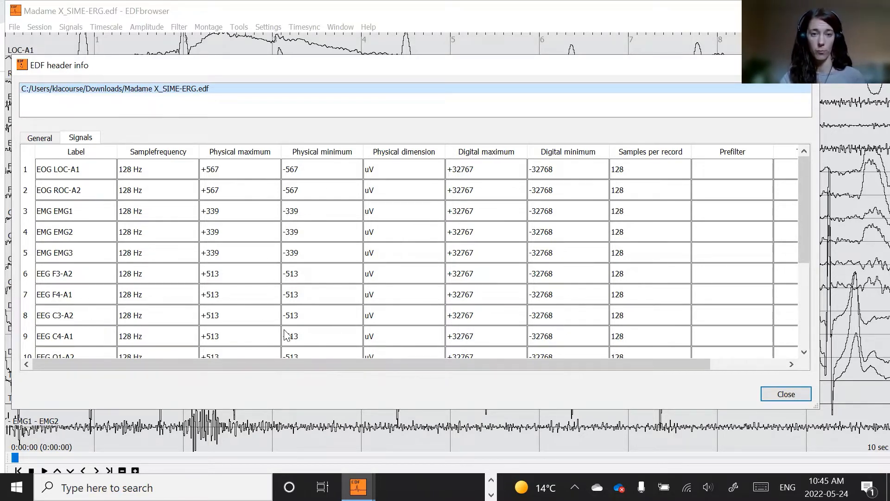
{"action": "left_click", "coordinate": [806, 393]}
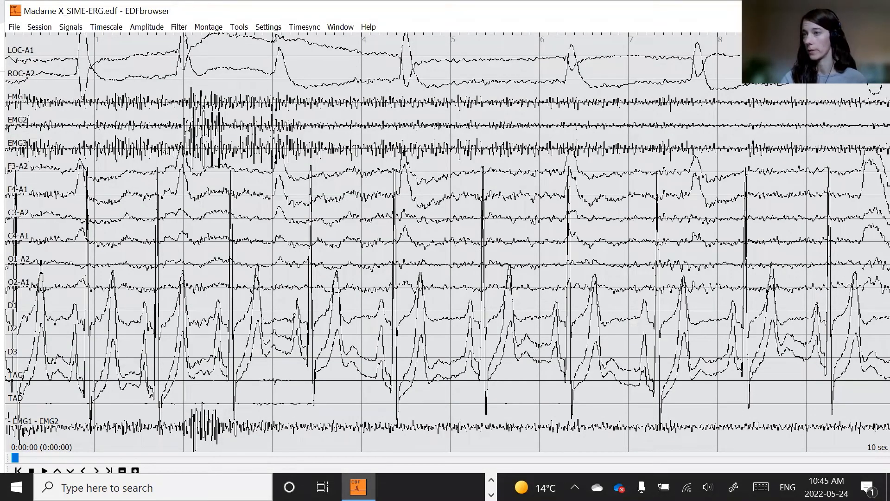
{"action": "key", "text": "alt+Tab"}
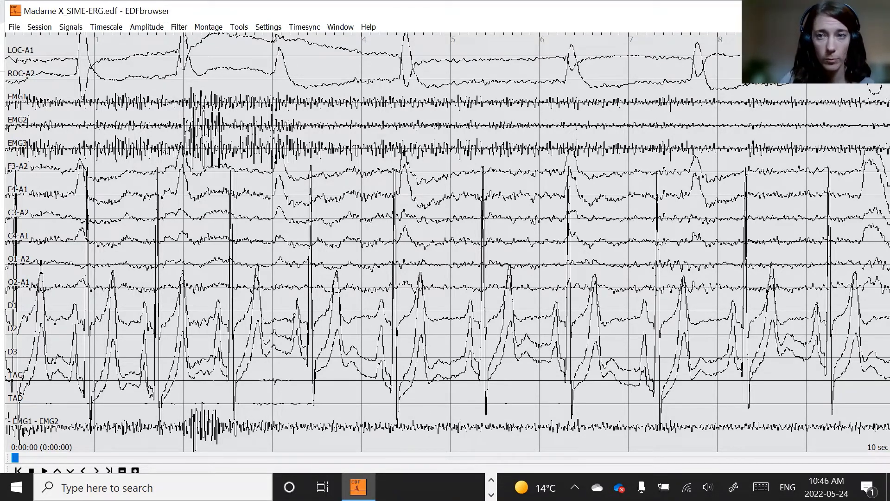
{"action": "left_click", "coordinate": [847, 11]}
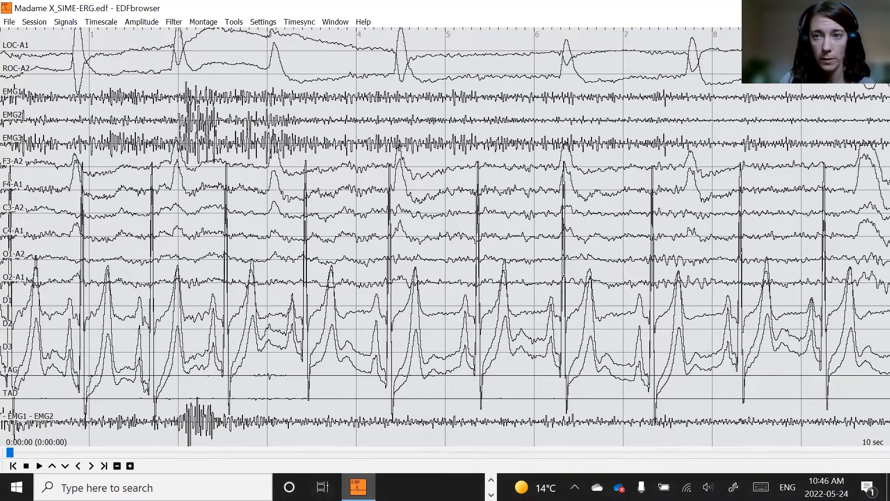
{"action": "left_click", "coordinate": [843, 9]}
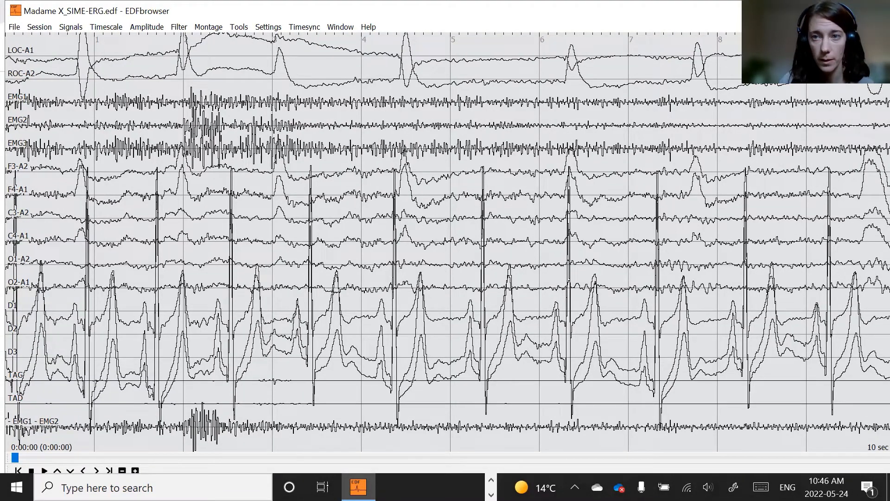
{"action": "left_click", "coordinate": [844, 9]}
- Open the Unify resolution tool and review each signal's resolution and physical range, closing without saving
{"action": "left_click", "coordinate": [237, 73]}
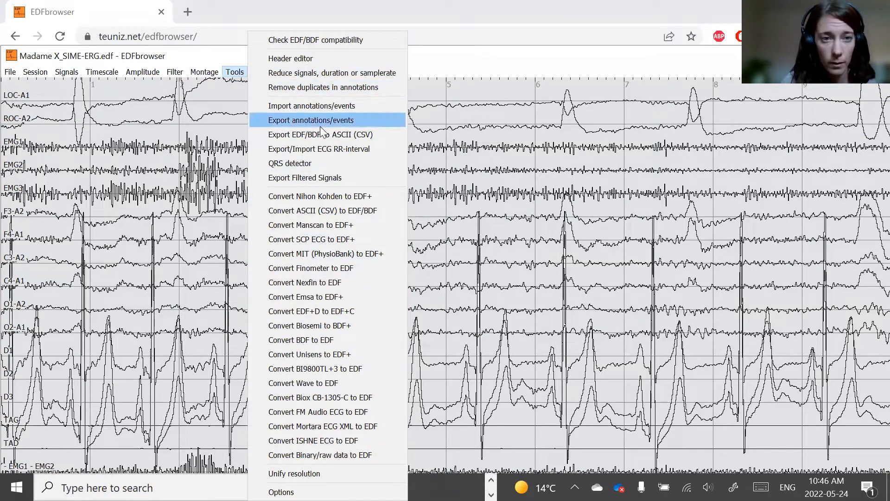
{"action": "left_click", "coordinate": [313, 472]}
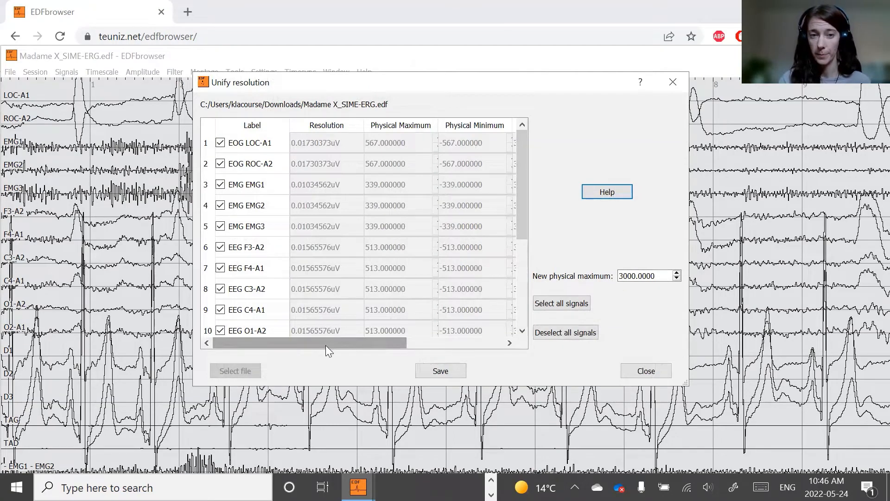
{"action": "left_click_drag", "start_coordinate": [325, 344], "coordinate": [267, 353]}
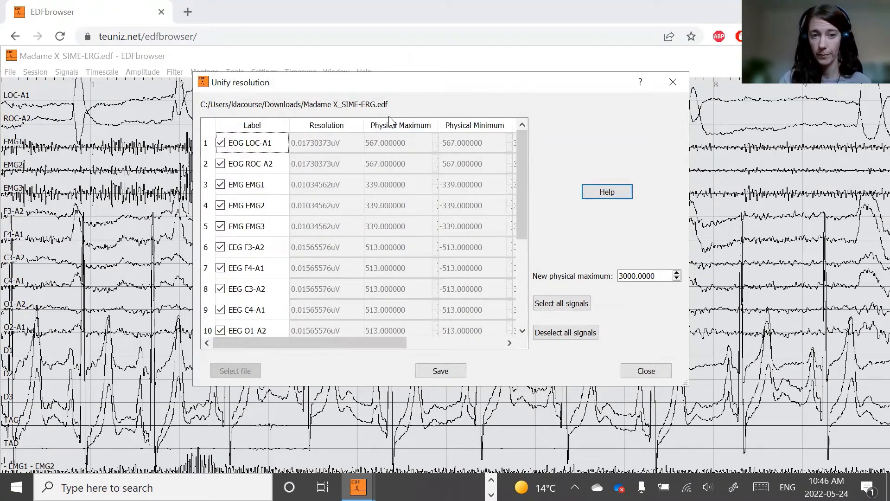
{"action": "scroll", "coordinate": [417, 278], "scroll_direction": "down", "scroll_amount": 2}
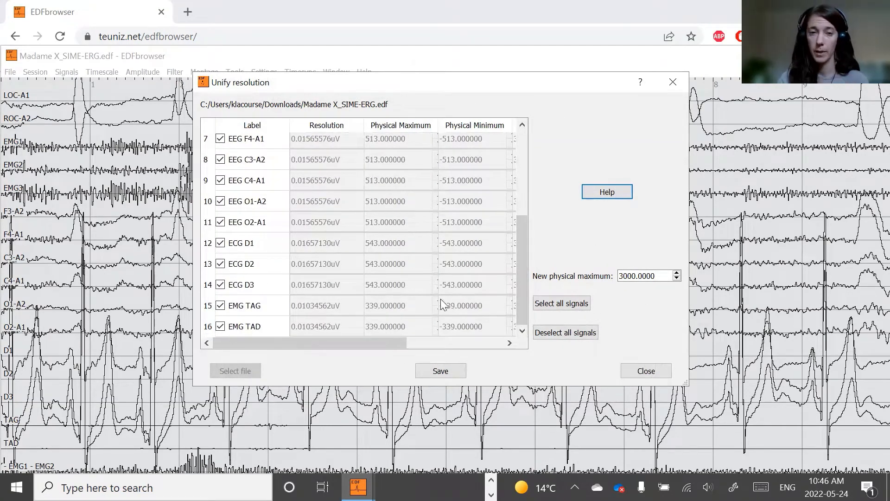
{"action": "left_click_drag", "start_coordinate": [520, 242], "coordinate": [510, 143]}
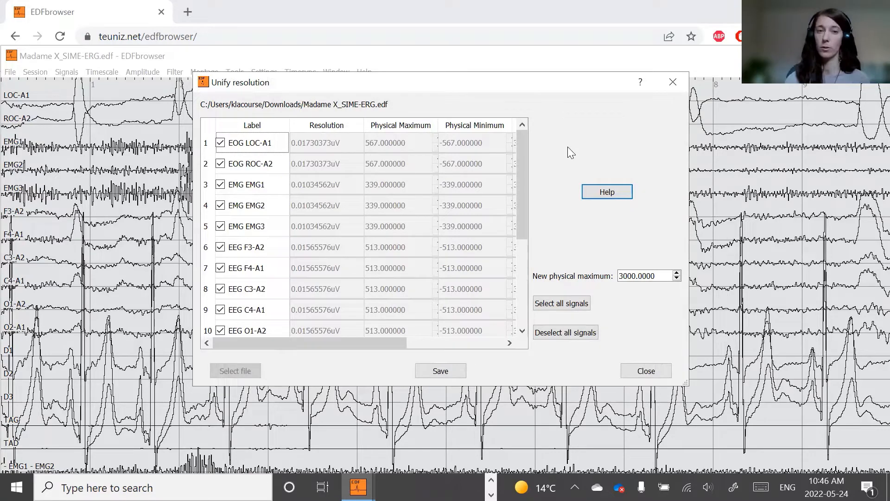
{"action": "mouse_move", "coordinate": [334, 343]}
{"action": "left_mouse_down"}
{"action": "mouse_move", "coordinate": [467, 350]}
{"action": "mouse_move", "coordinate": [303, 349]}
{"action": "mouse_move", "coordinate": [336, 333]}
{"action": "left_mouse_up"}
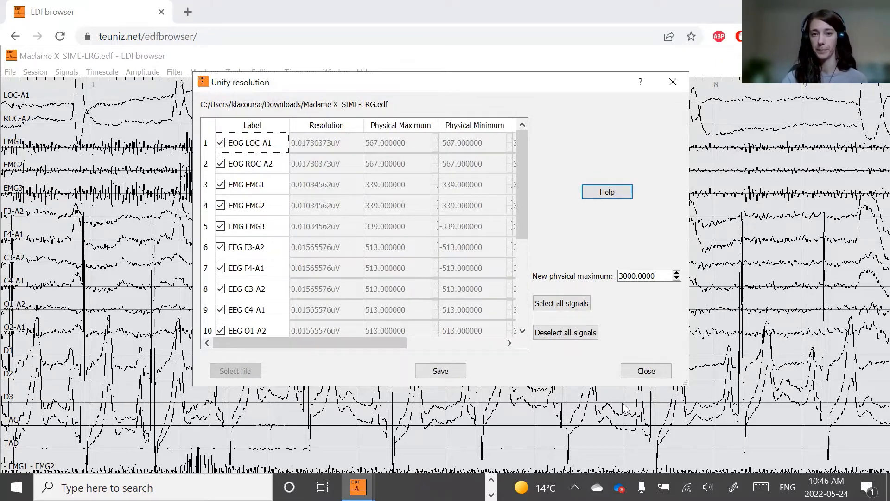
{"action": "left_click", "coordinate": [655, 371]}
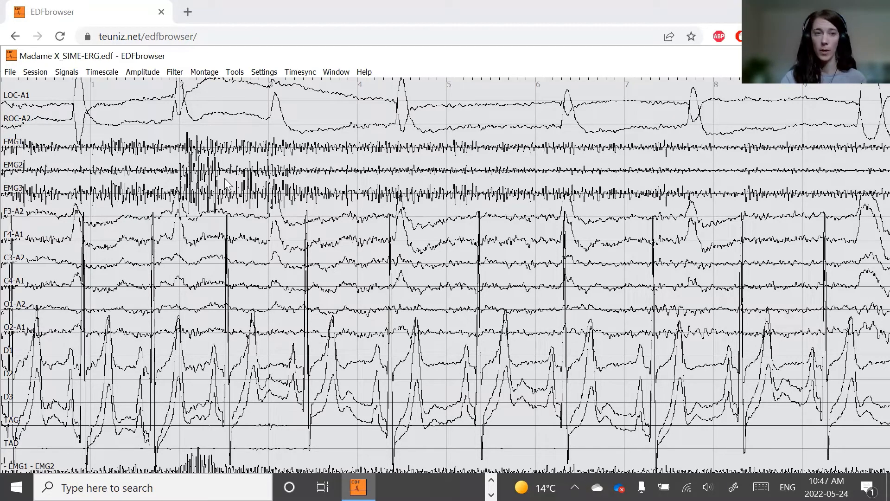
- Organize the signals, moving the EMG1 - EMG2 derivation up to sit directly below EMG2
{"action": "left_click", "coordinate": [59, 76]}
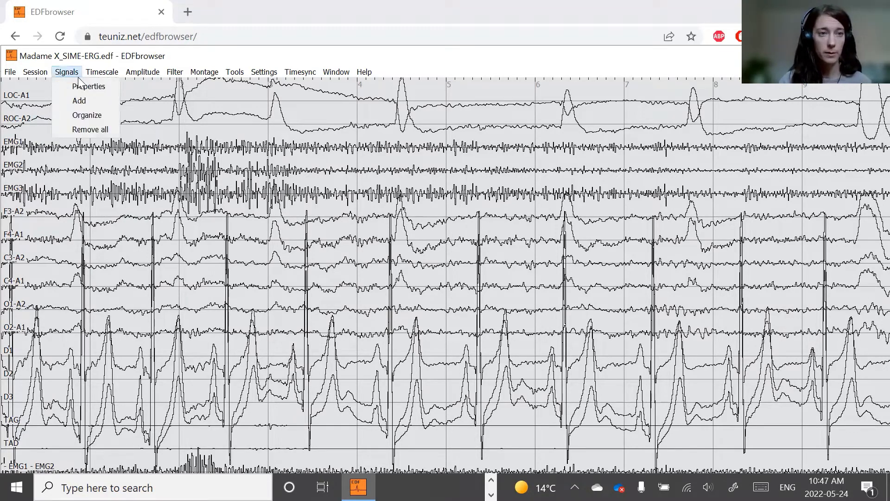
{"action": "left_click", "coordinate": [88, 116]}
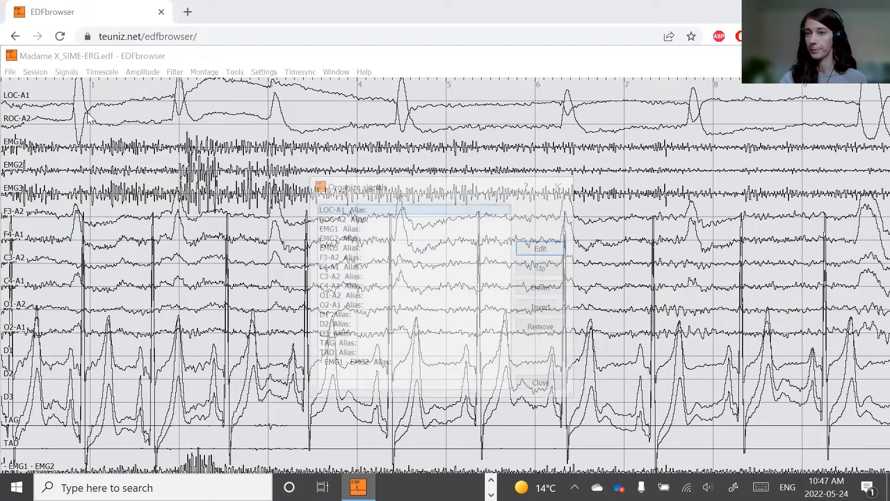
{"action": "left_click_drag", "start_coordinate": [411, 180], "coordinate": [527, 113]}
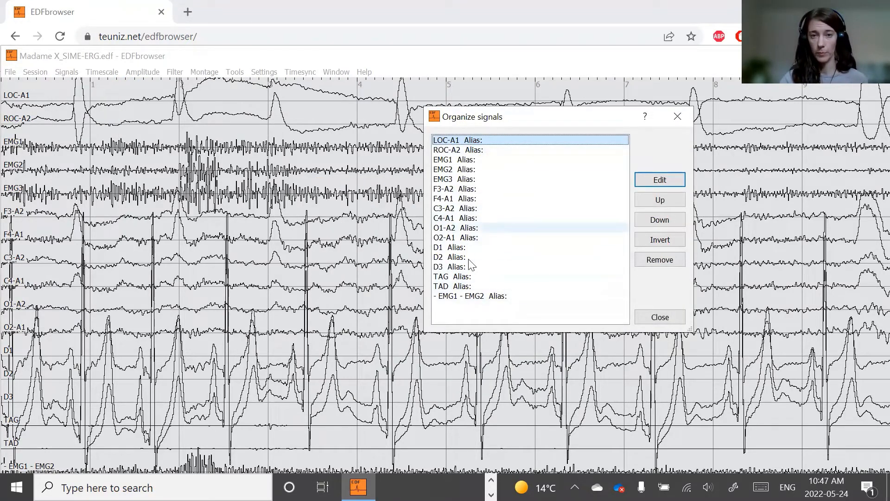
{"action": "left_click", "coordinate": [470, 297]}
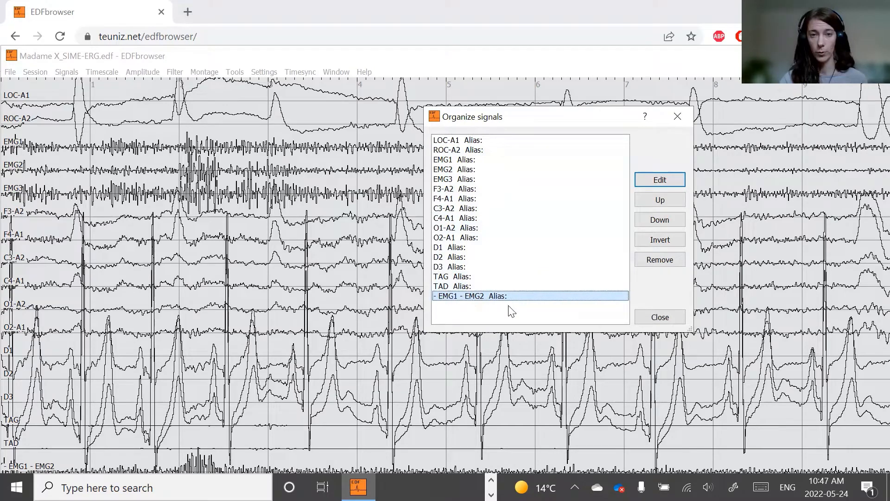
{"action": "left_click", "coordinate": [666, 200]}
{"action": "left_click", "coordinate": [665, 200]}
{"action": "left_click", "coordinate": [666, 200]}
{"action": "left_click", "coordinate": [665, 200]}
{"action": "left_click", "coordinate": [665, 200]}
{"action": "left_click", "coordinate": [665, 200]}
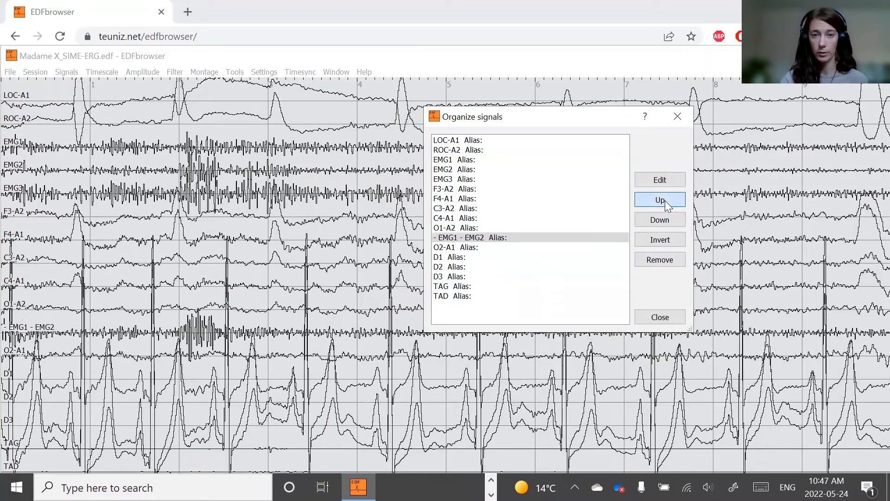
{"action": "left_click", "coordinate": [665, 200]}
{"action": "left_click", "coordinate": [665, 201]}
{"action": "left_click", "coordinate": [664, 201]}
{"action": "left_click", "coordinate": [665, 200]}
{"action": "left_click", "coordinate": [665, 201]}
{"action": "left_click", "coordinate": [664, 201]}
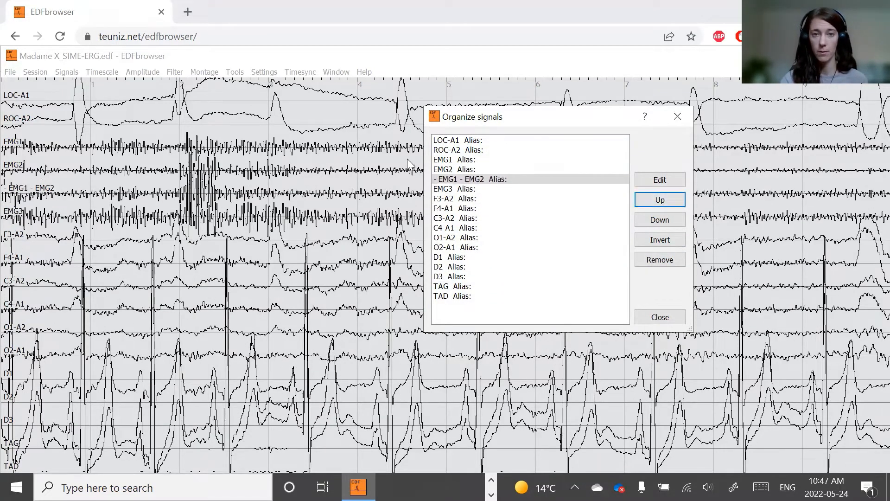
- Remove the EMG1 and EMG2 signals from the display
{"action": "left_click", "coordinate": [450, 160]}
{"action": "left_click", "coordinate": [454, 170], "text": "shift"}
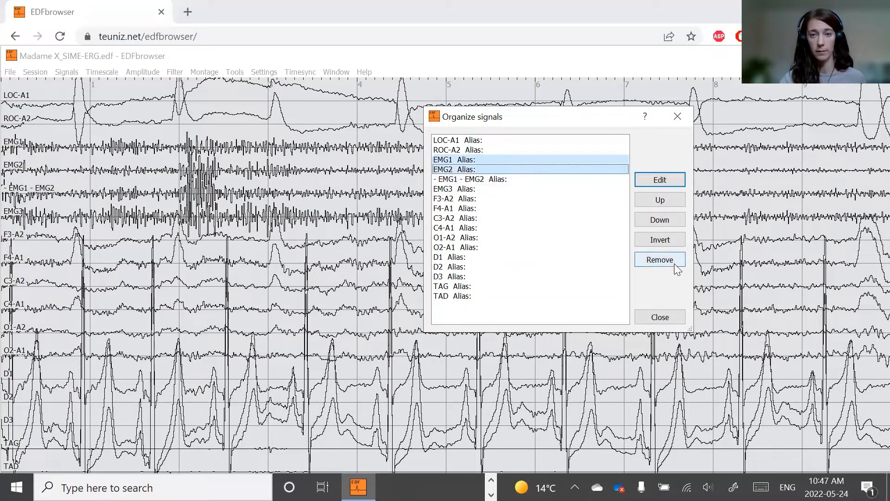
{"action": "left_click", "coordinate": [675, 262]}
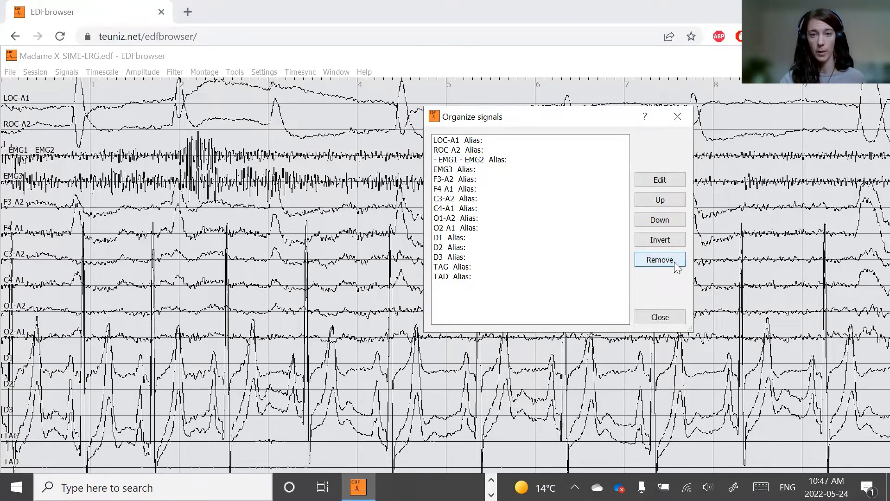
- Invert the signals from F3-A2 through O2-A1 as one selected group
{"action": "left_click", "coordinate": [509, 180]}
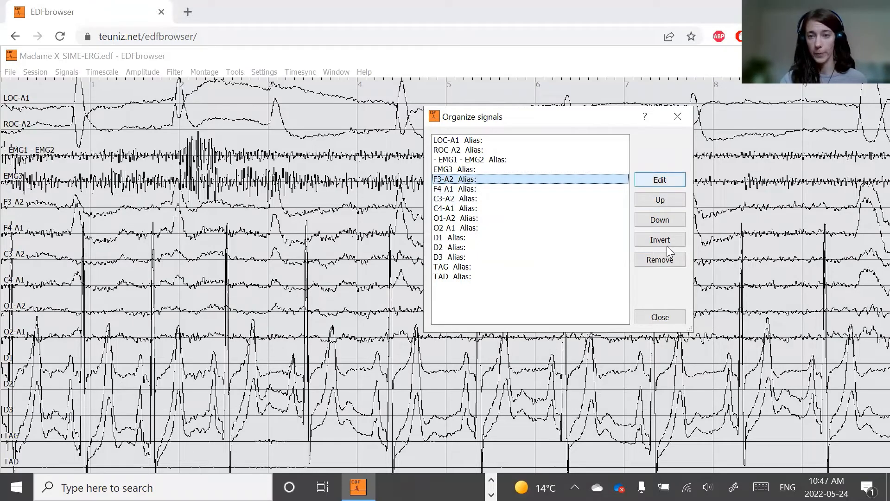
{"action": "left_click", "coordinate": [481, 228], "text": "shift"}
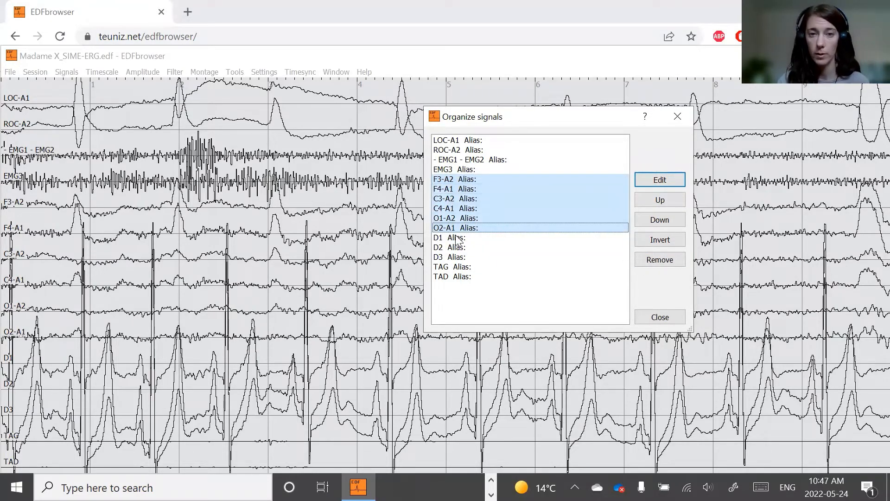
{"action": "left_click", "coordinate": [659, 239]}
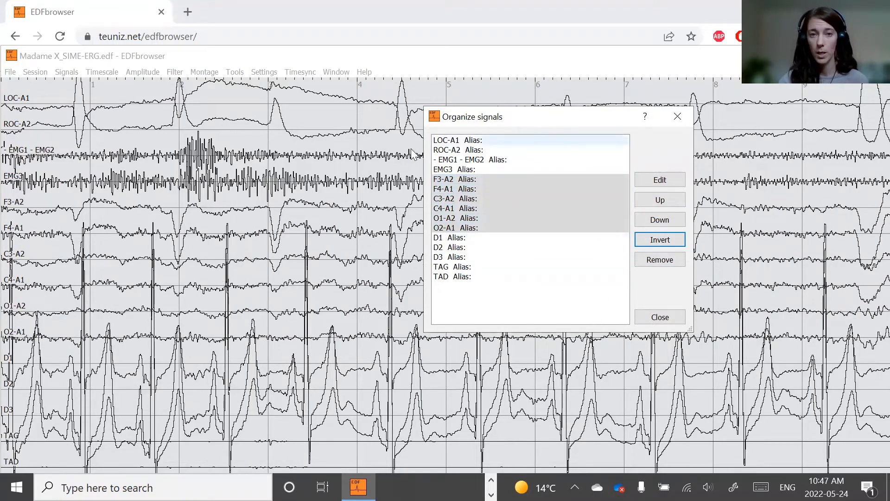
- Open the LOC-A1 signal's properties and set its trace color to red
{"action": "left_click", "coordinate": [467, 141]}
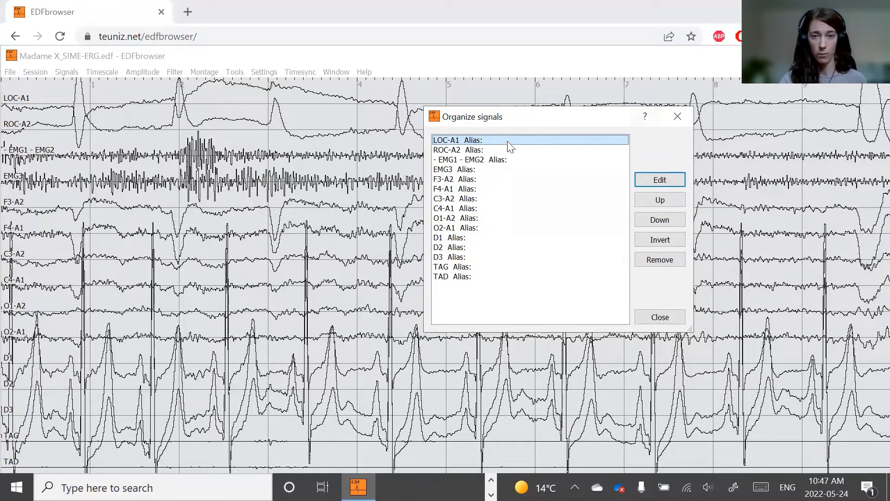
{"action": "left_click", "coordinate": [655, 181]}
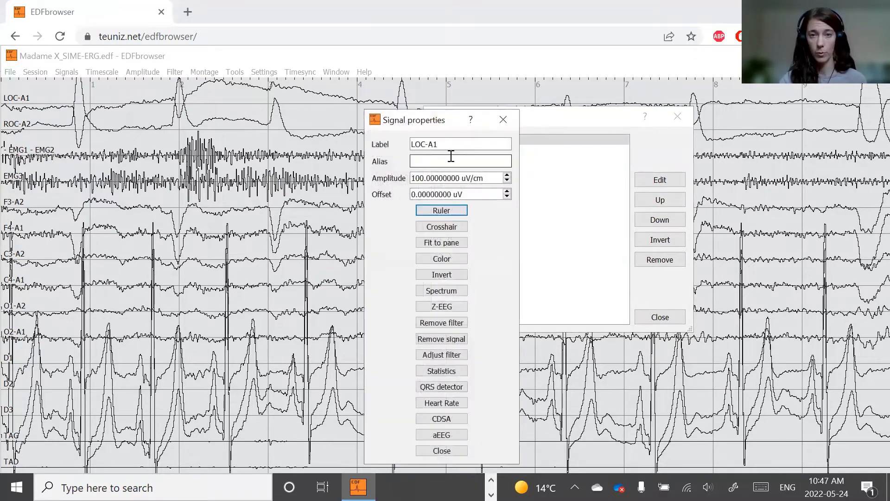
{"action": "left_click", "coordinate": [430, 162]}
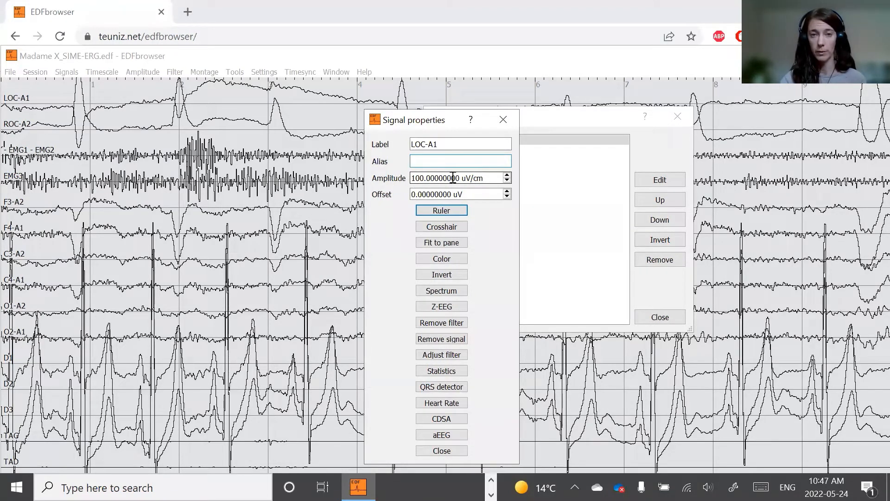
{"action": "left_click", "coordinate": [490, 177]}
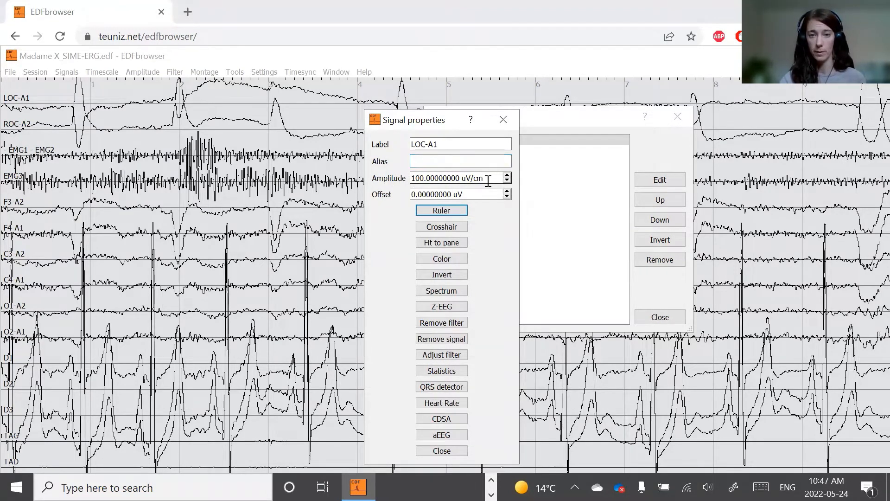
{"action": "left_click", "coordinate": [480, 193]}
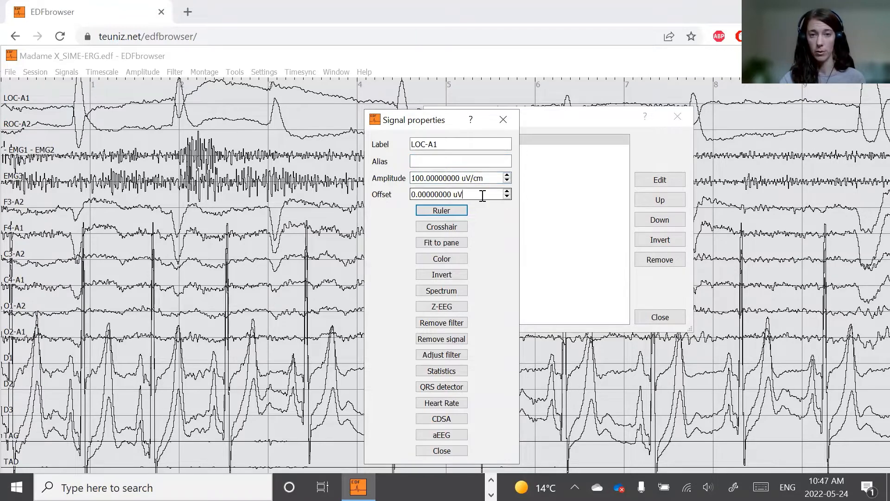
{"action": "left_click", "coordinate": [452, 259]}
{"action": "left_click", "coordinate": [426, 248]}
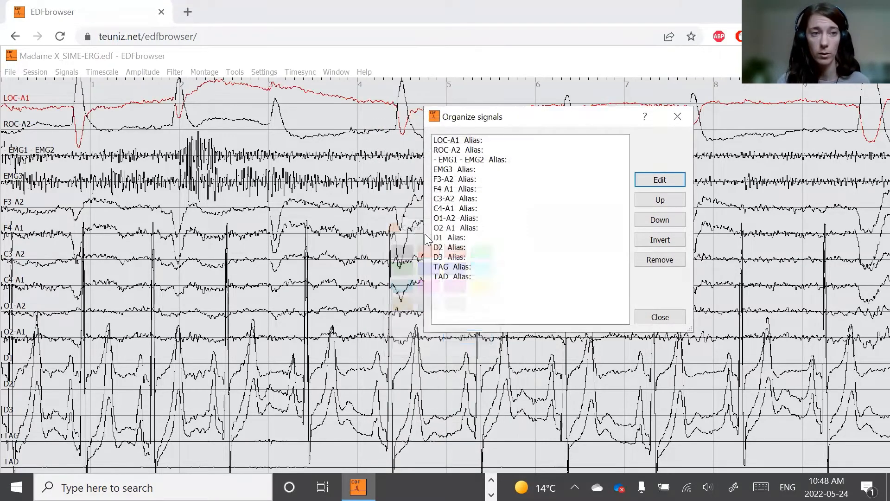
{"action": "left_click", "coordinate": [533, 142]}
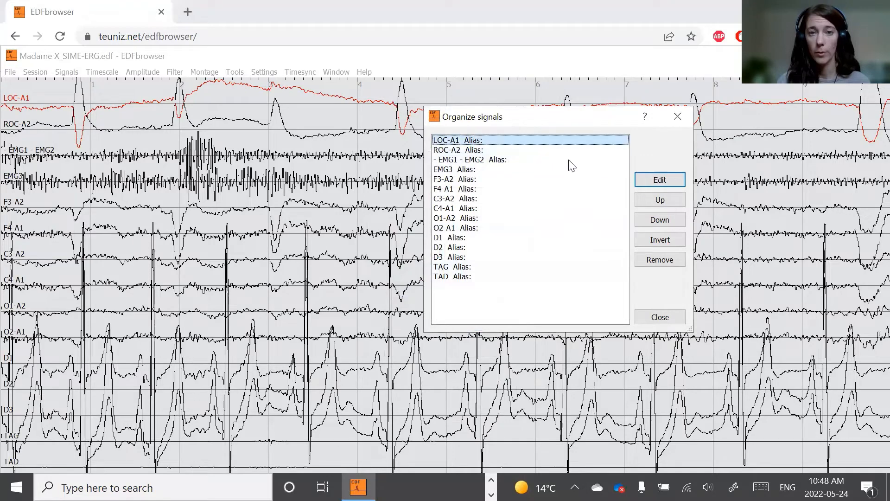
{"action": "left_click", "coordinate": [650, 177]}
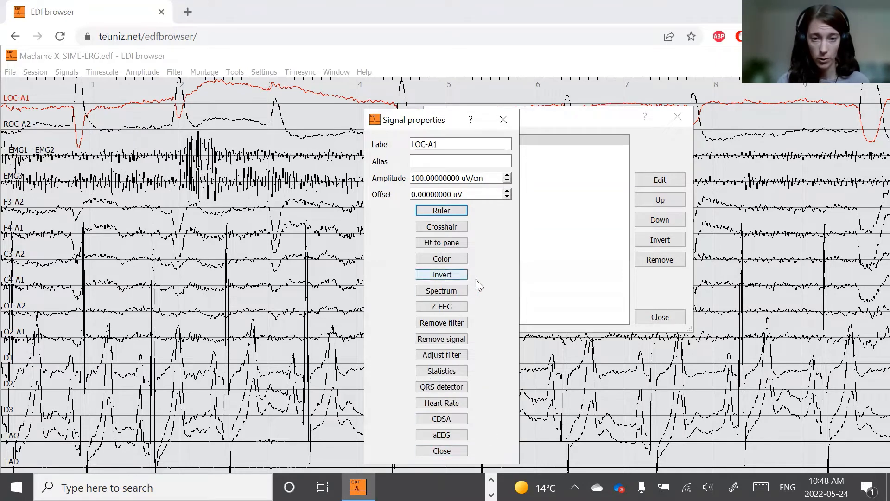
{"action": "left_click", "coordinate": [502, 120]}
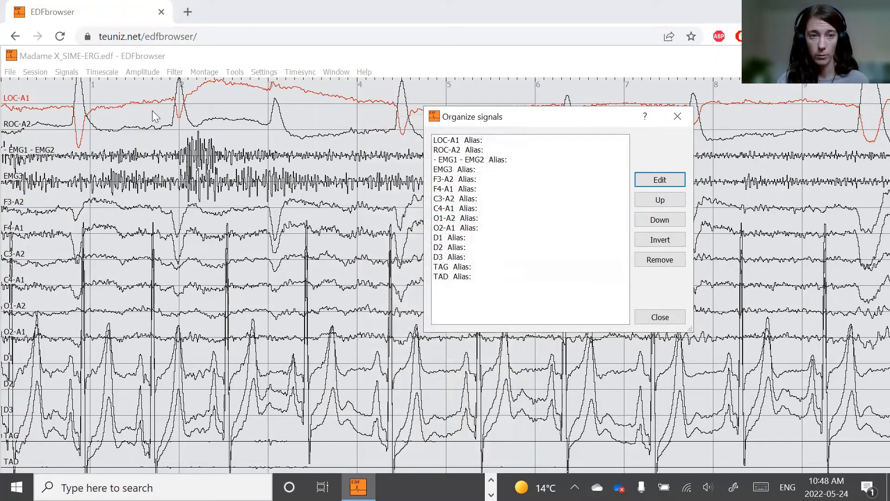
- Set the ROC-A2 signal's color to red too and close the Organize signals dialog
{"action": "left_click", "coordinate": [464, 150]}
{"action": "left_click", "coordinate": [660, 179]}
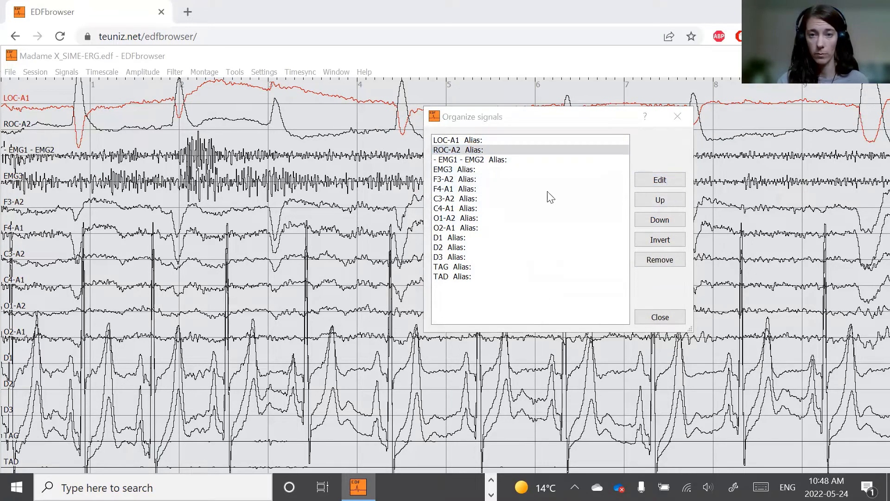
{"action": "left_click", "coordinate": [441, 258]}
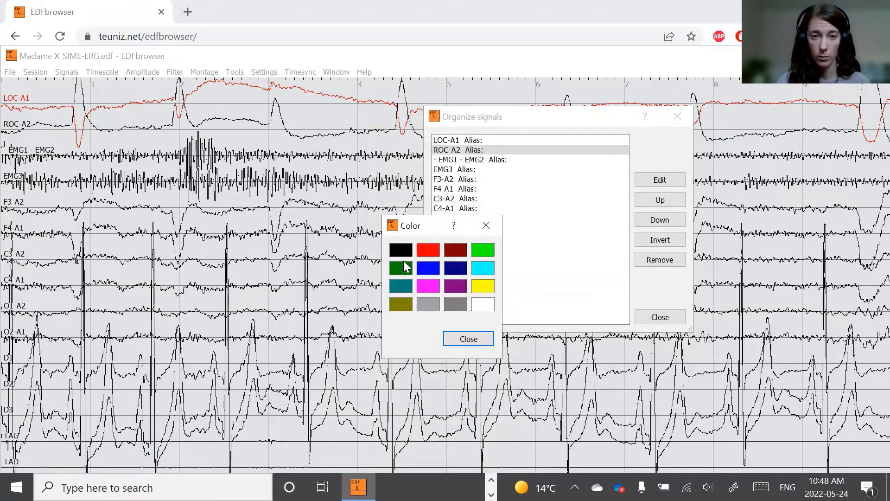
{"action": "left_click", "coordinate": [428, 249]}
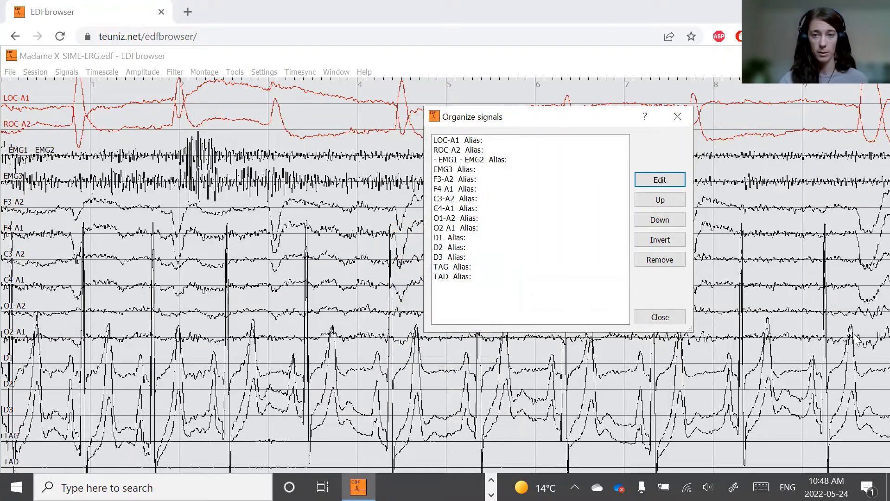
{"action": "left_click", "coordinate": [664, 322]}
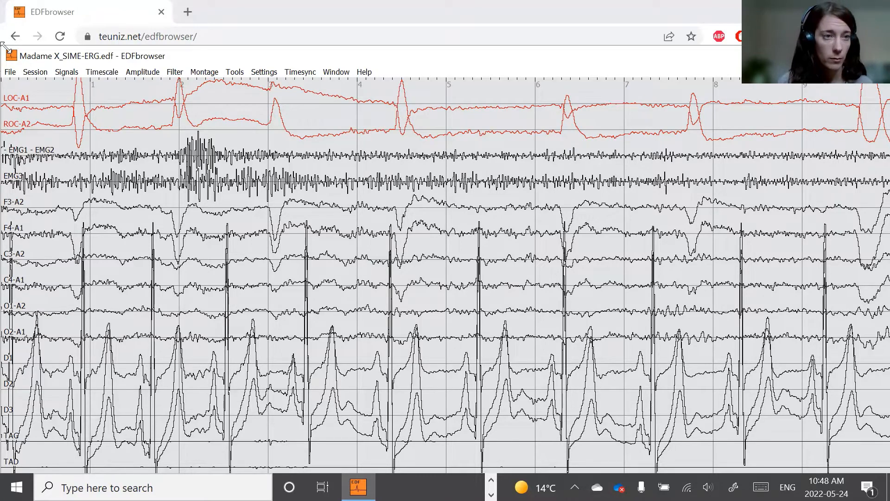
- Bring the recording window back and navigate to about 0:31:15 in the recording
{"action": "left_click_drag", "start_coordinate": [2, 45], "coordinate": [6, 54]}
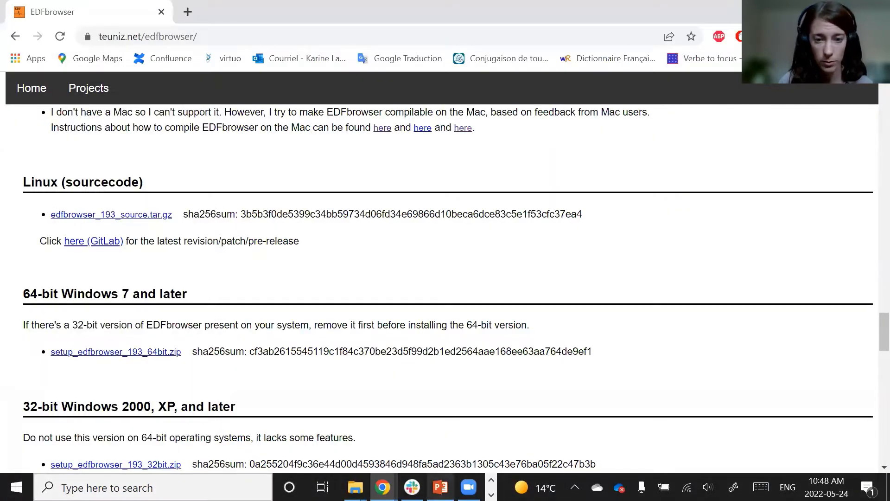
{"action": "mouse_move", "coordinate": [382, 487]}
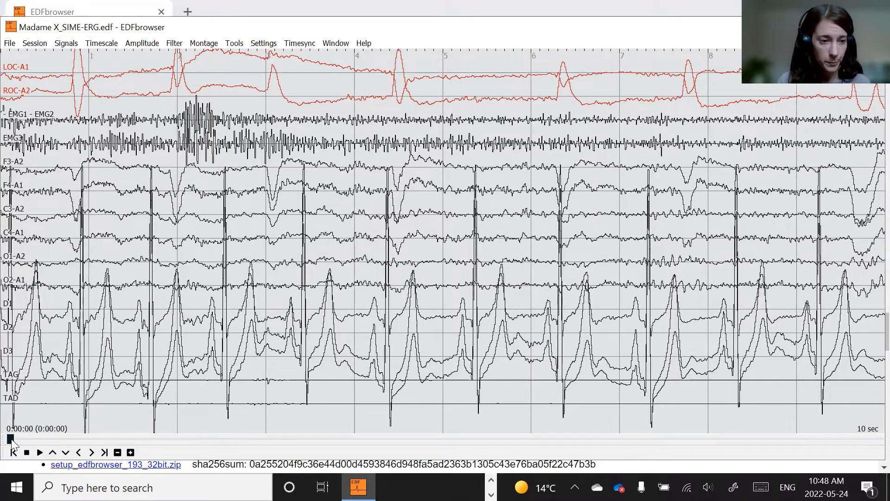
{"action": "left_click_drag", "start_coordinate": [11, 439], "coordinate": [71, 457]}
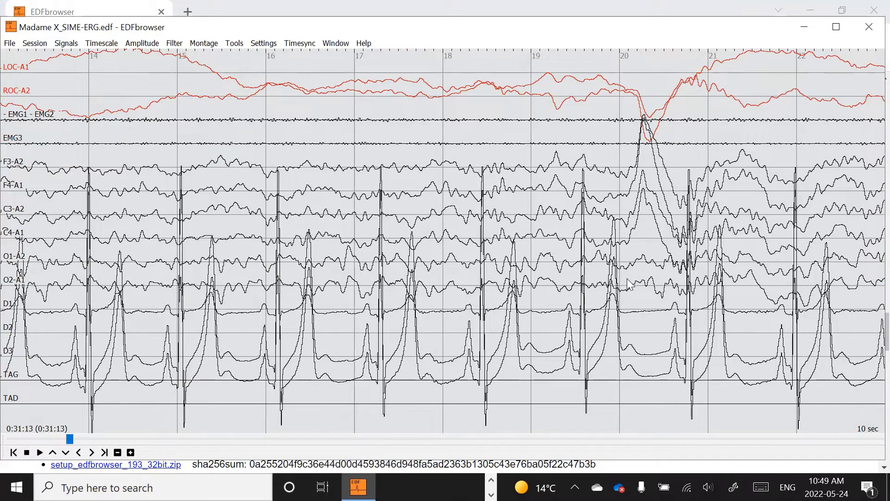
{"action": "key", "text": "Right"}
{"action": "key", "text": "Right"}
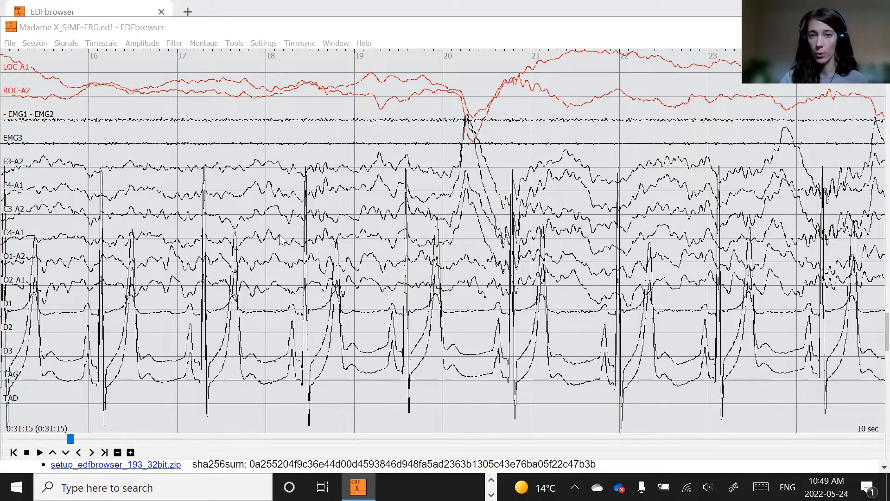
- Add a crosshair on the F3-A2 signal and move it onto the sharp peak near second 20
{"action": "left_click", "coordinate": [21, 162]}
{"action": "left_click", "coordinate": [433, 179]}
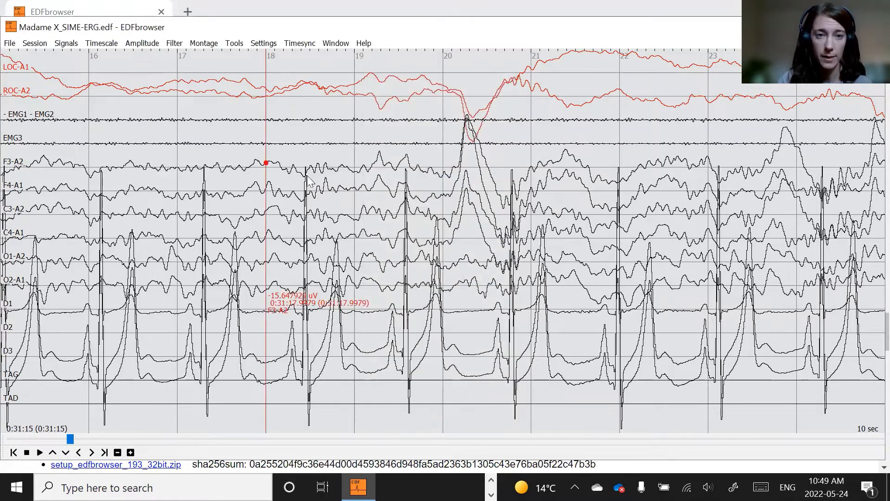
{"action": "left_click_drag", "start_coordinate": [340, 165], "coordinate": [467, 147]}
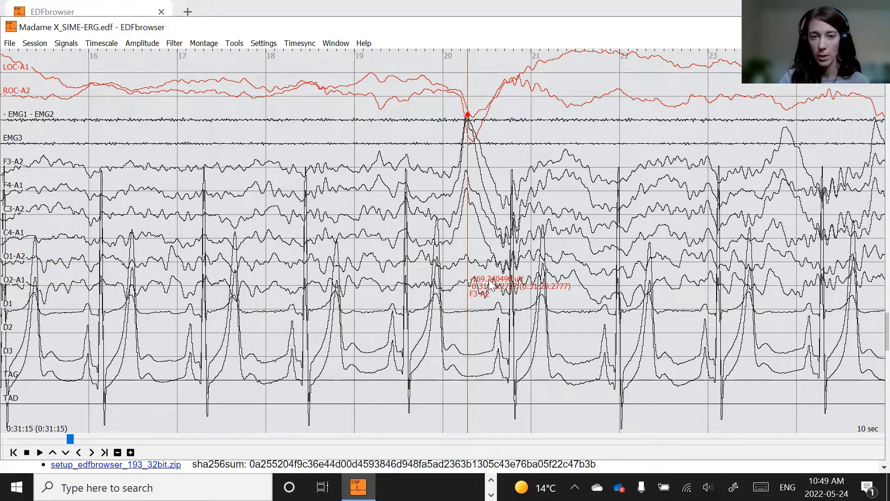
{"action": "left_click_drag", "start_coordinate": [491, 285], "coordinate": [492, 81]}
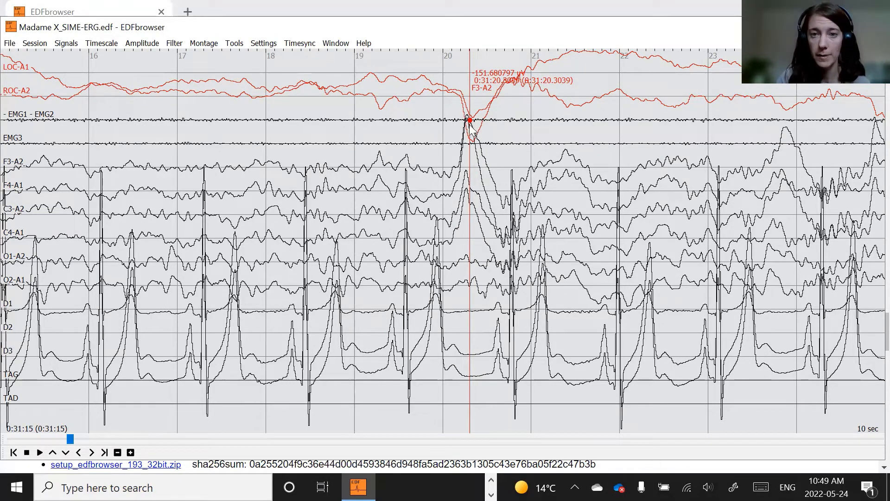
{"action": "left_click_drag", "start_coordinate": [470, 132], "coordinate": [467, 131]}
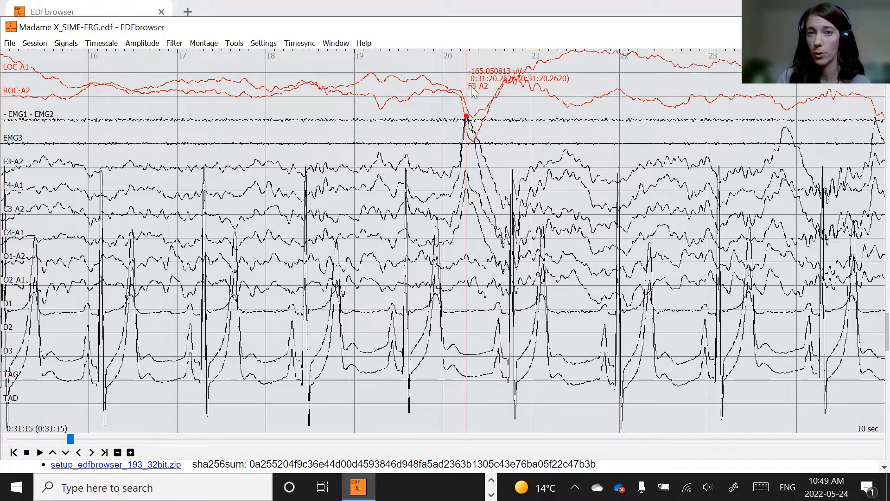
{"action": "left_click_drag", "start_coordinate": [468, 116], "coordinate": [479, 78]}
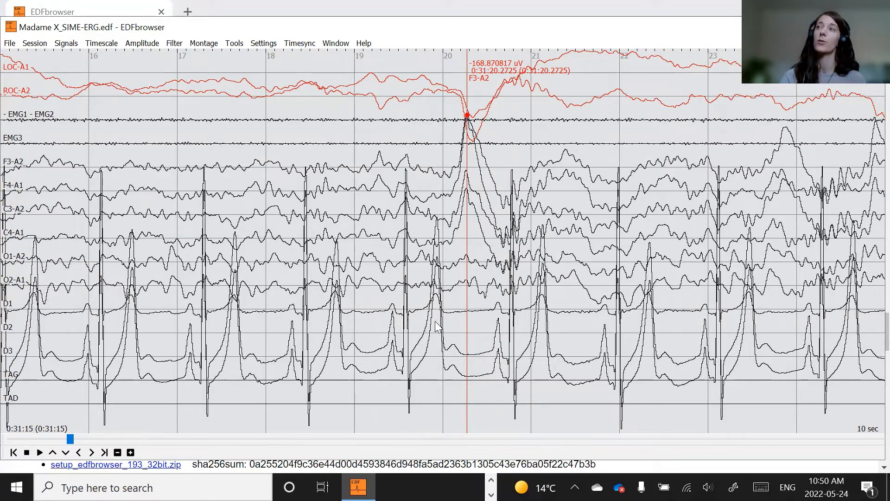
{"action": "left_click", "coordinate": [234, 43]}
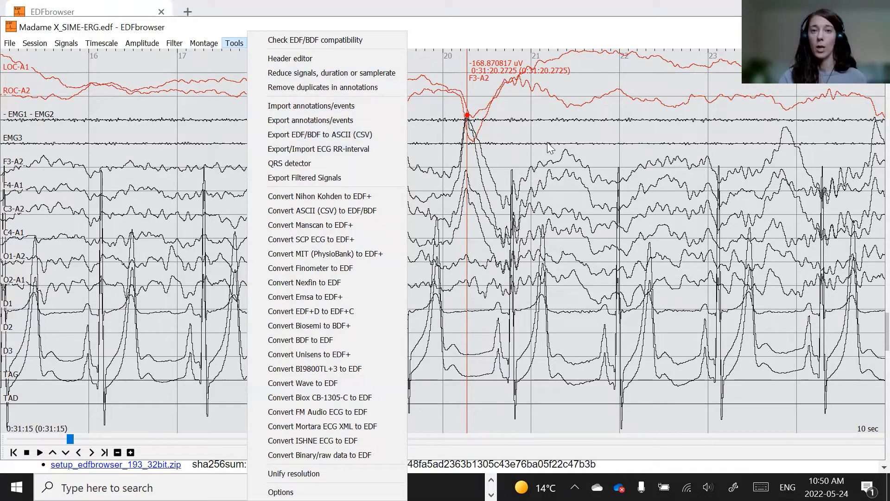
{"action": "left_click", "coordinate": [89, 154]}
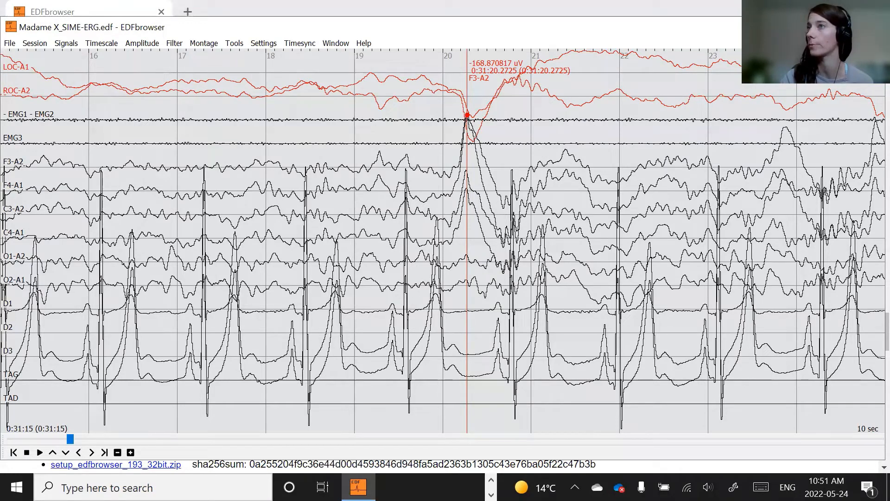
{"action": "key", "text": "alt+Tab"}
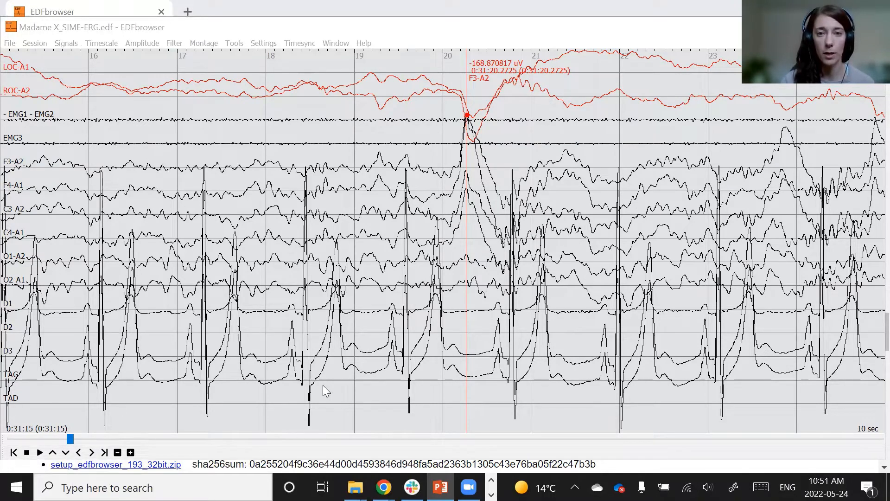
{"action": "left_click", "coordinate": [112, 26]}
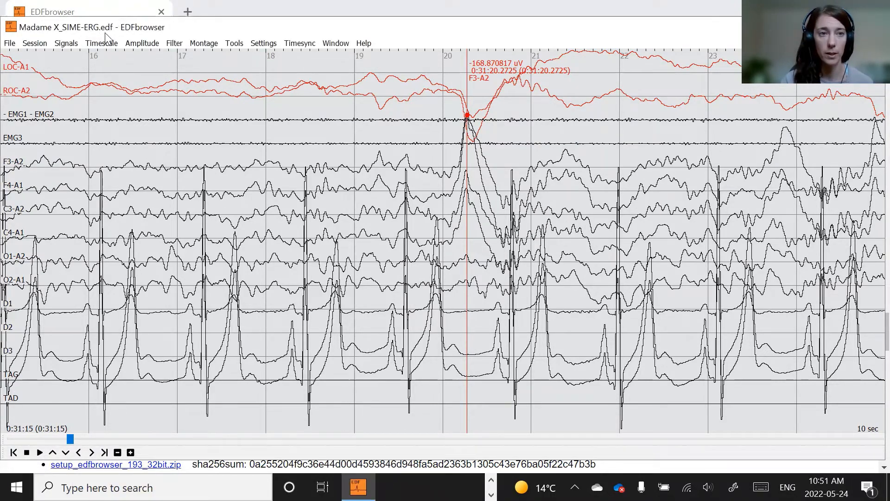
- Set the timescale to 30 Sec/page and the amplitude to 100
{"action": "left_click", "coordinate": [114, 44]}
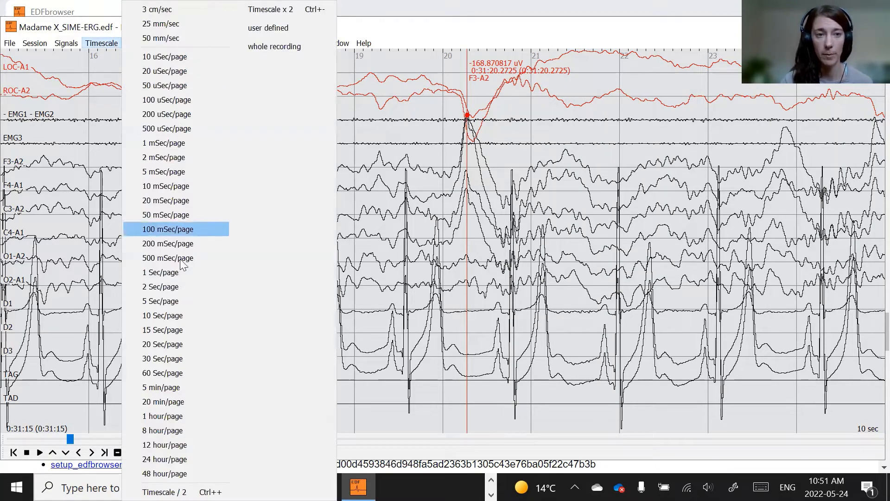
{"action": "left_click", "coordinate": [206, 358]}
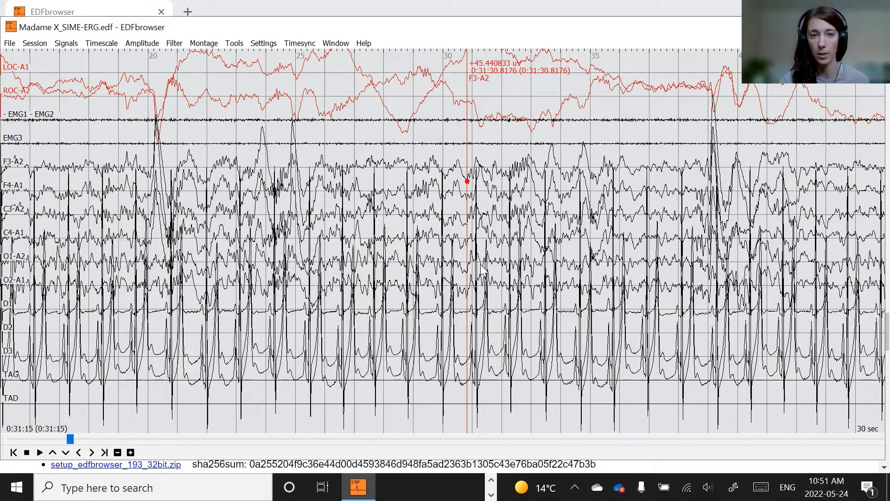
{"action": "left_click", "coordinate": [143, 44]}
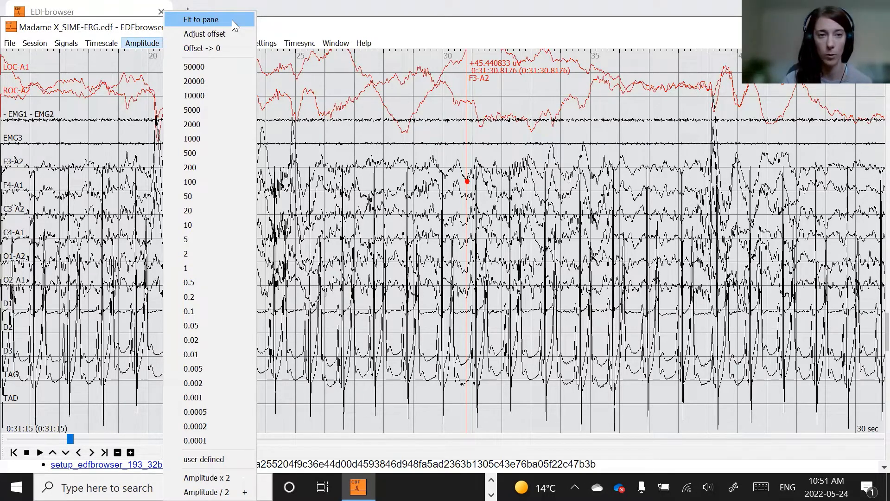
{"action": "left_click", "coordinate": [214, 184]}
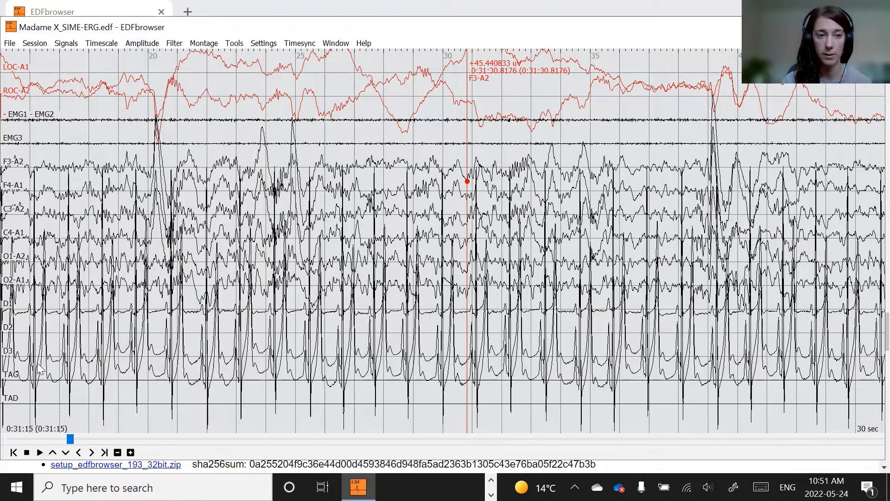
- Set the D1 signal's amplitude to 400 uV/cm and close its signal properties
{"action": "left_click", "coordinate": [8, 305]}
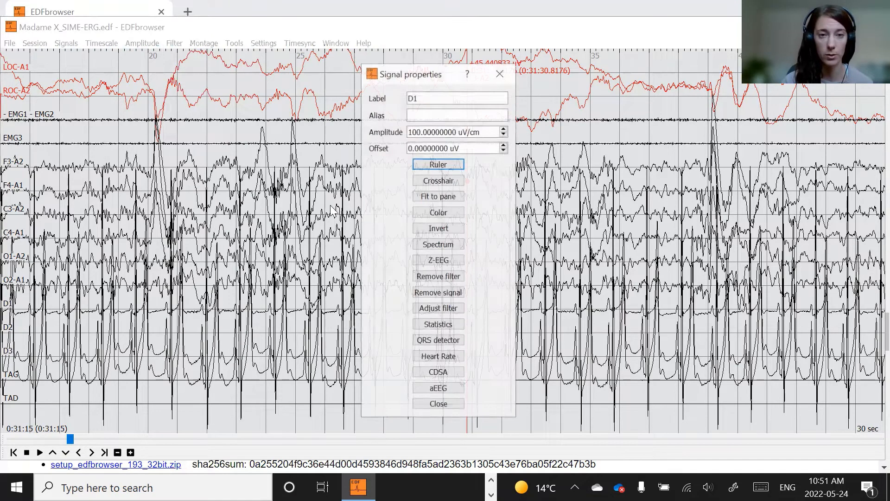
{"action": "left_click", "coordinate": [409, 131]}
{"action": "key", "text": "BackSpace"}
{"action": "type", "text": "4"}
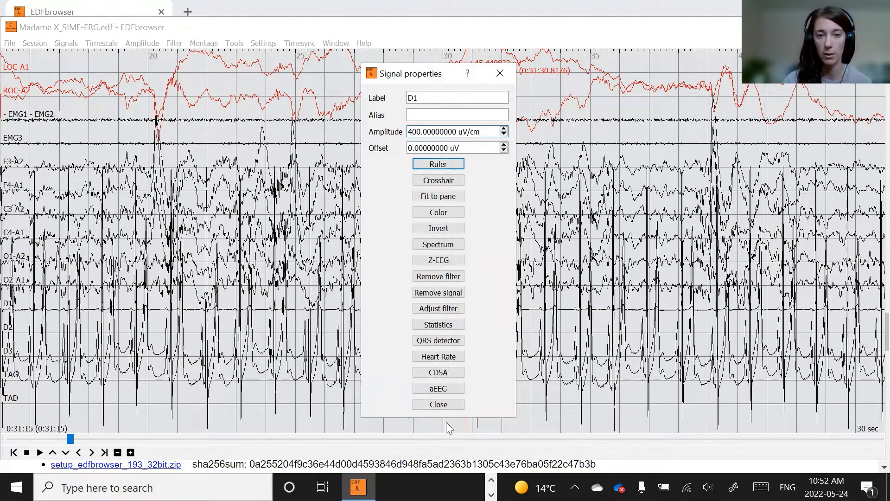
{"action": "left_click", "coordinate": [438, 403]}
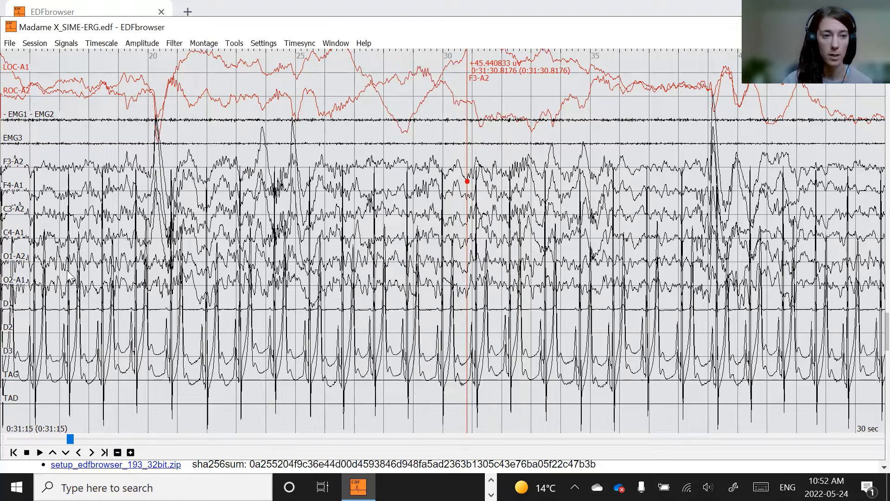
- Set the D2 signal's amplitude to 400 uV/cm and close its signal properties
{"action": "left_click", "coordinate": [10, 328]}
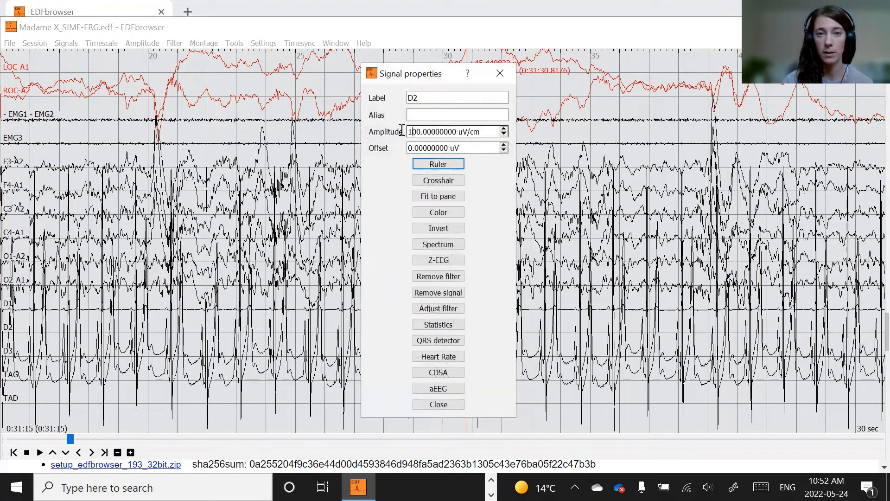
{"action": "key", "text": "BackSpace"}
{"action": "type", "text": "4"}
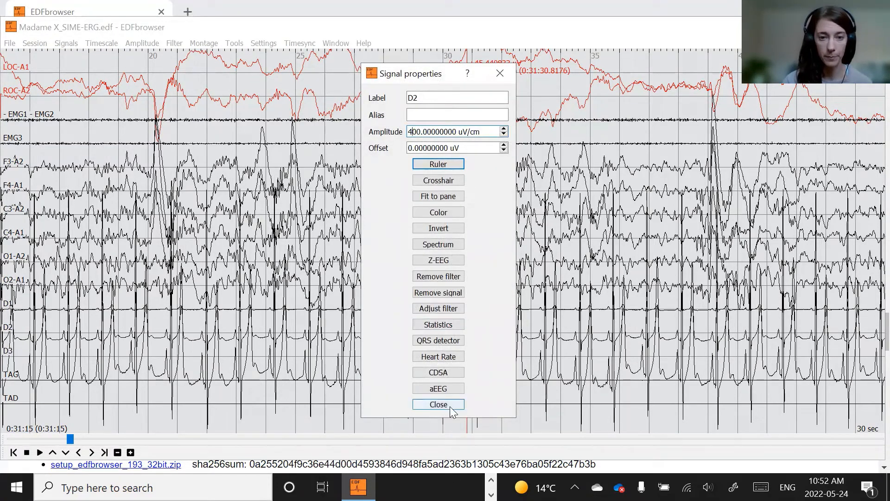
{"action": "left_click", "coordinate": [438, 403]}
- Set the D3 signal's amplitude to 400 uV/cm and close its signal properties
{"action": "left_click", "coordinate": [9, 352]}
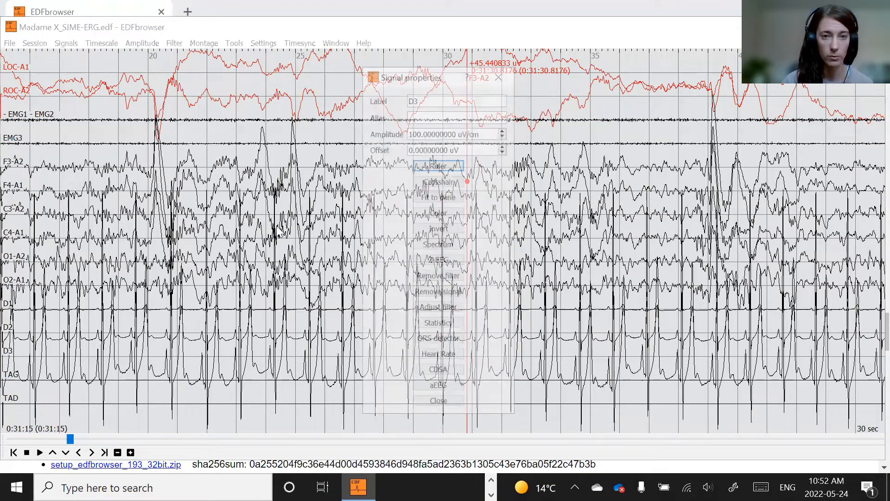
{"action": "left_click", "coordinate": [409, 132]}
{"action": "key", "text": "BackSpace"}
{"action": "type", "text": "4"}
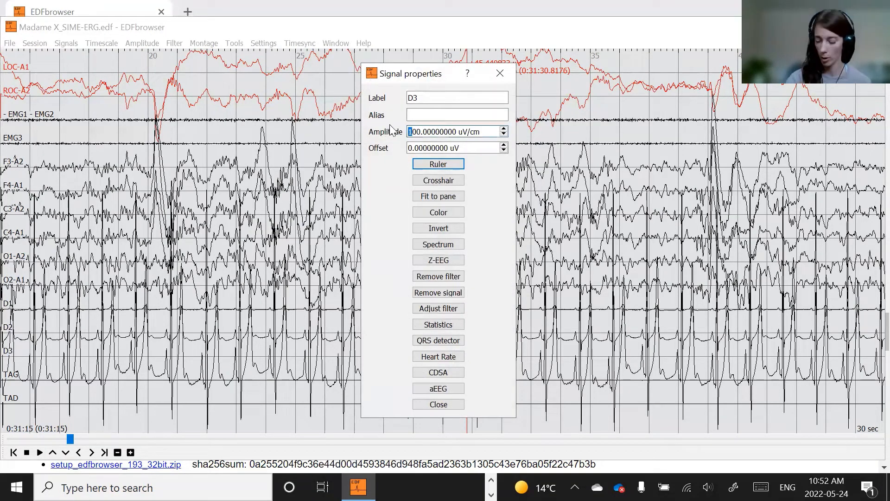
{"action": "left_click", "coordinate": [443, 403]}
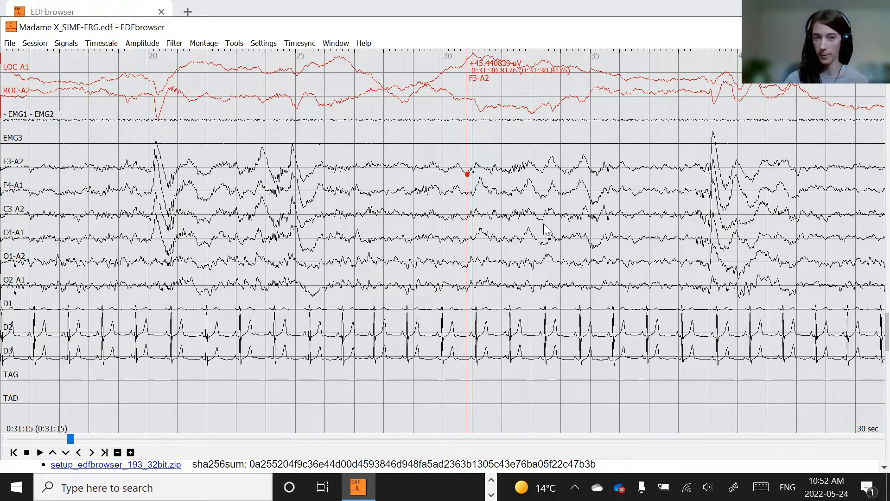
- Apply the Calibration settings with the manual DPI override in Options and close the Settings dialog
{"action": "left_click", "coordinate": [142, 44]}
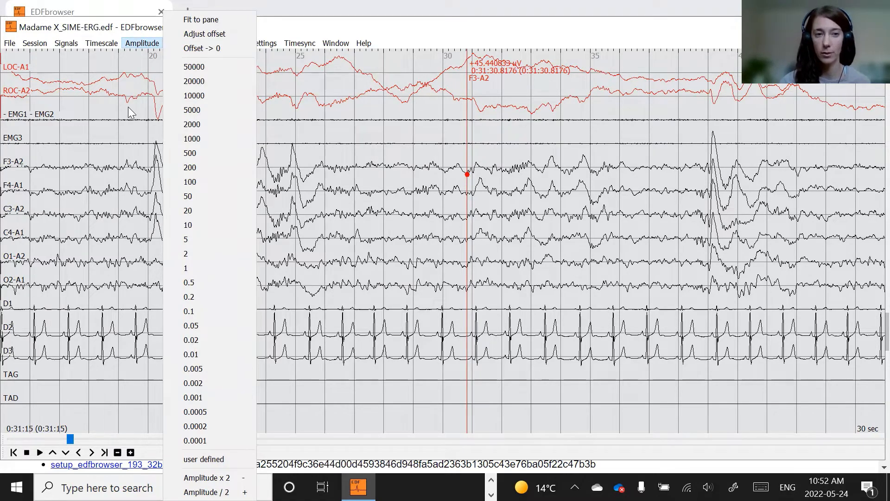
{"action": "left_click", "coordinate": [142, 79]}
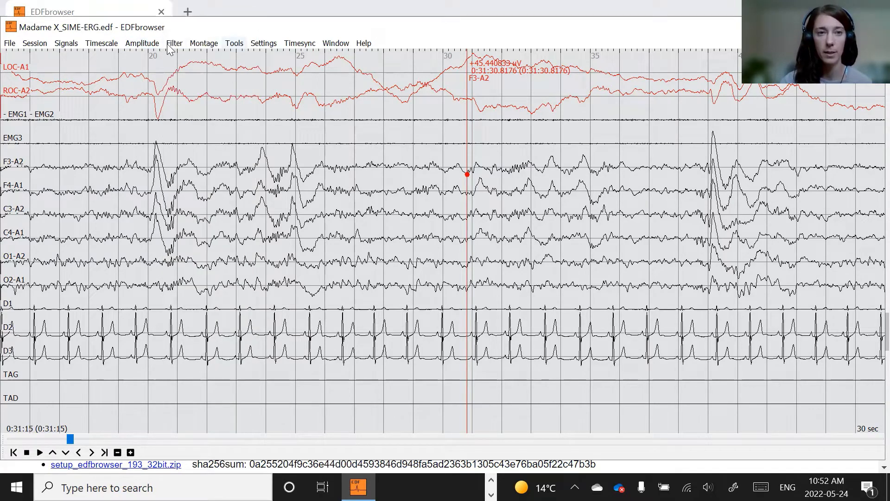
{"action": "left_click", "coordinate": [263, 43]}
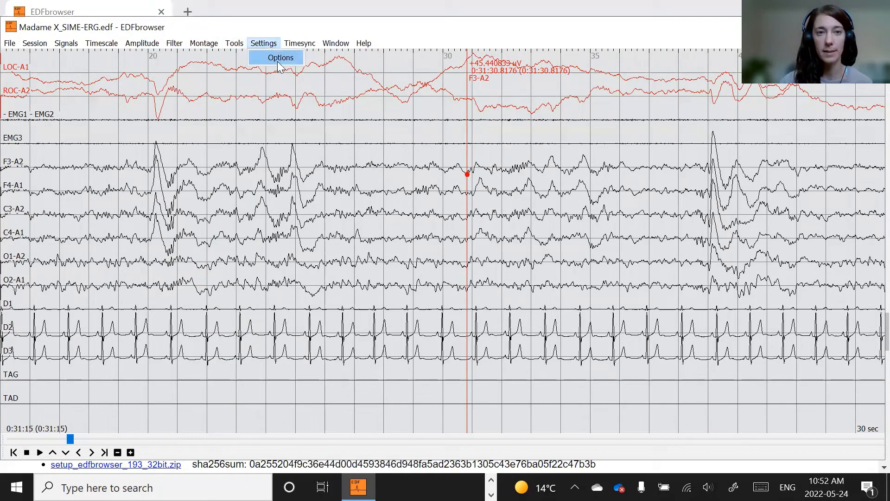
{"action": "left_click", "coordinate": [279, 57]}
{"action": "left_click", "coordinate": [280, 99]}
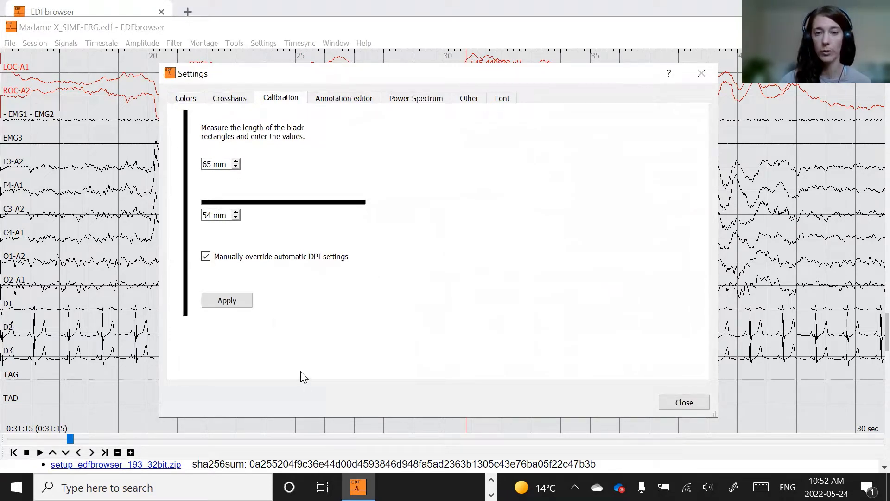
{"action": "left_click", "coordinate": [229, 302]}
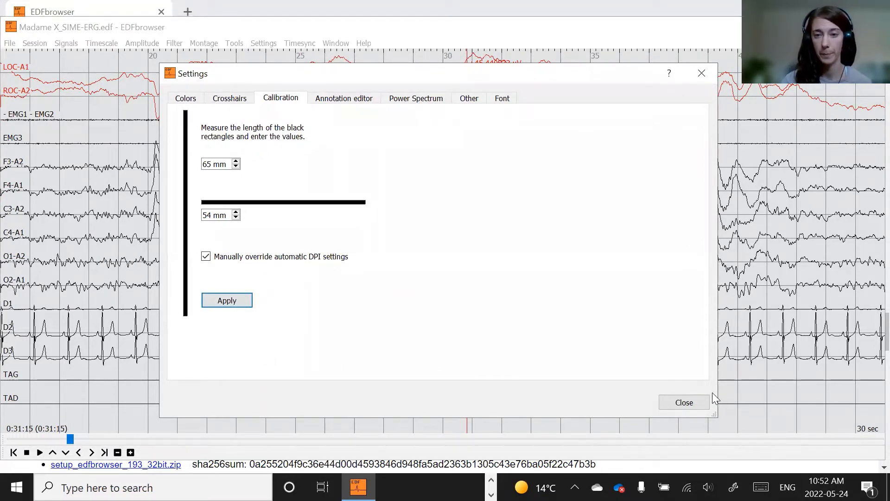
{"action": "left_click", "coordinate": [698, 402]}
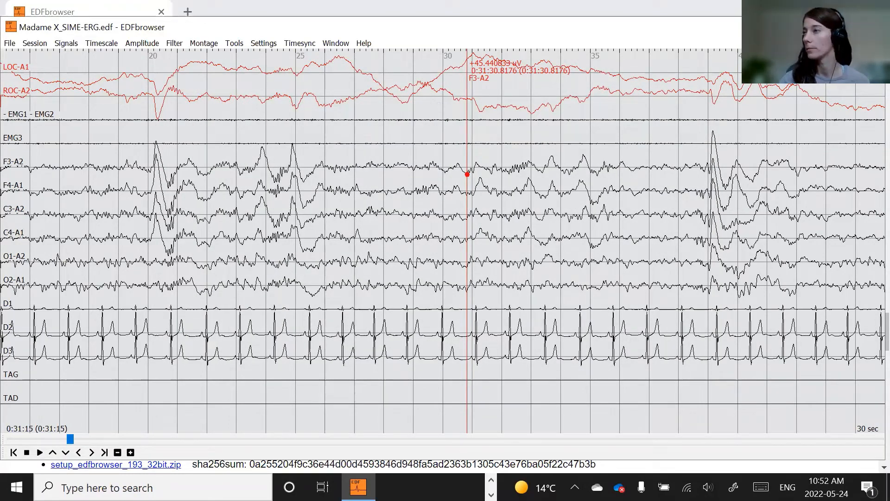
{"action": "left_click", "coordinate": [140, 44]}
{"action": "left_click", "coordinate": [140, 41]}
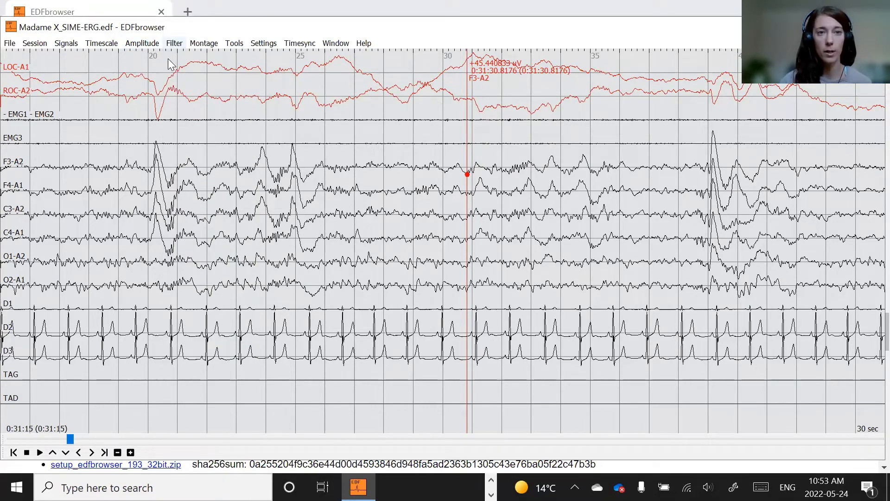
{"action": "left_click", "coordinate": [173, 45]}
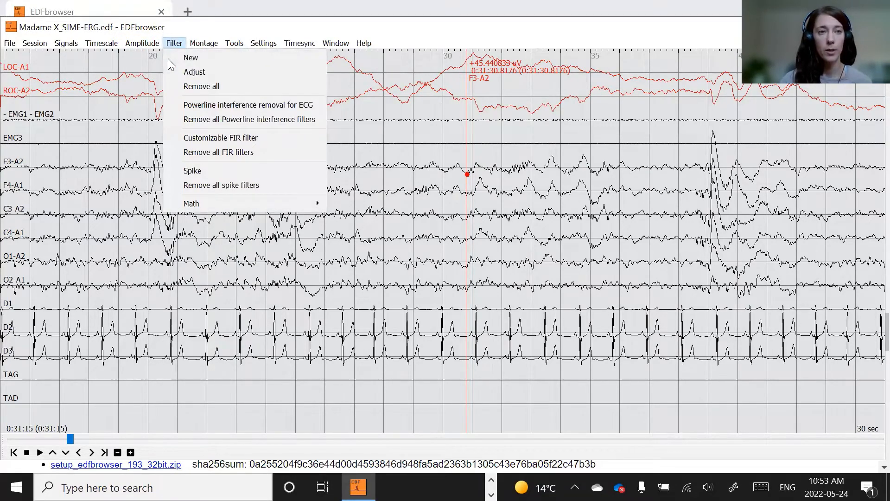
{"action": "left_click", "coordinate": [153, 51]}
{"action": "left_click", "coordinate": [103, 45]}
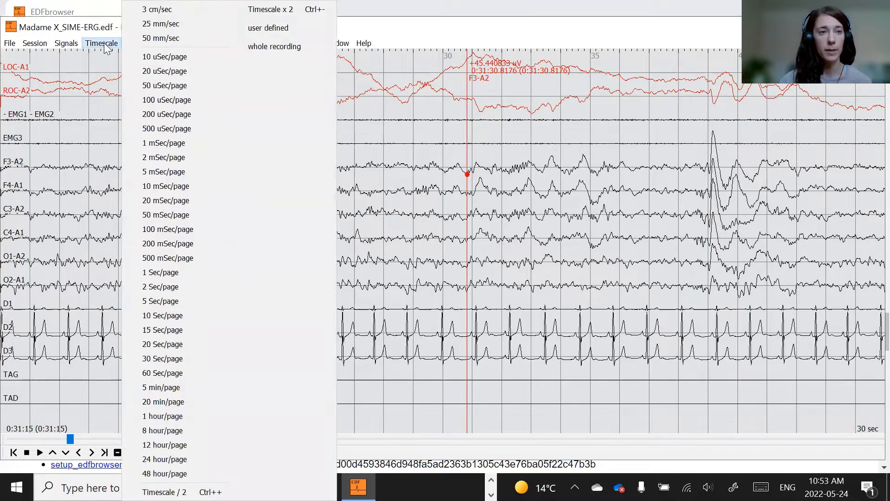
{"action": "left_click", "coordinate": [98, 70]}
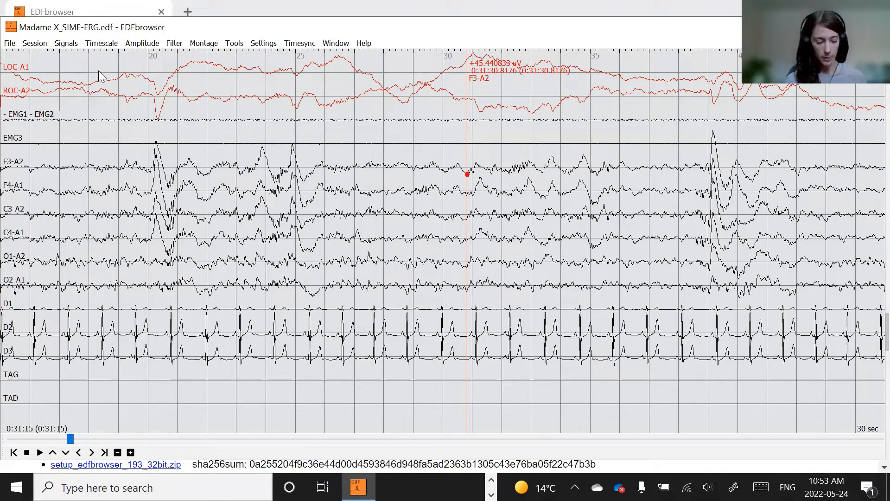
- Halve and double the timescale several times, ending back at 30 Sec/page
{"action": "key", "text": "ctrl+plus"}
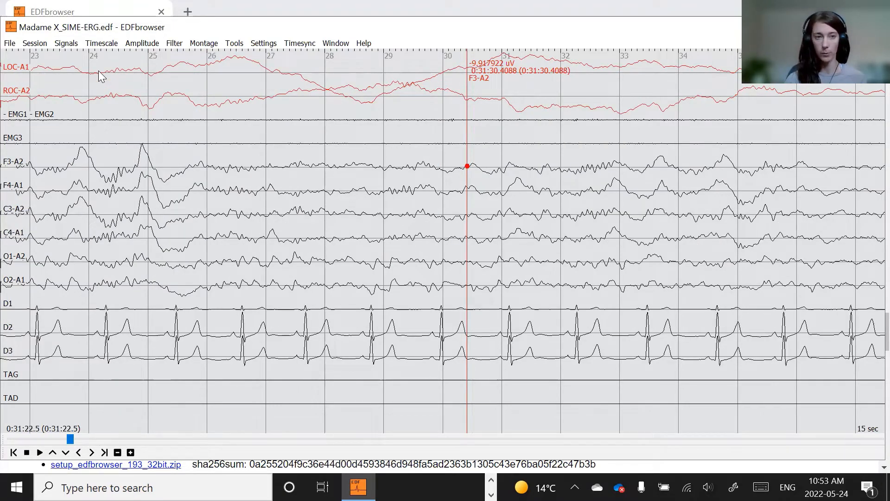
{"action": "key", "text": "ctrl+minus"}
{"action": "key", "text": "ctrl+minus"}
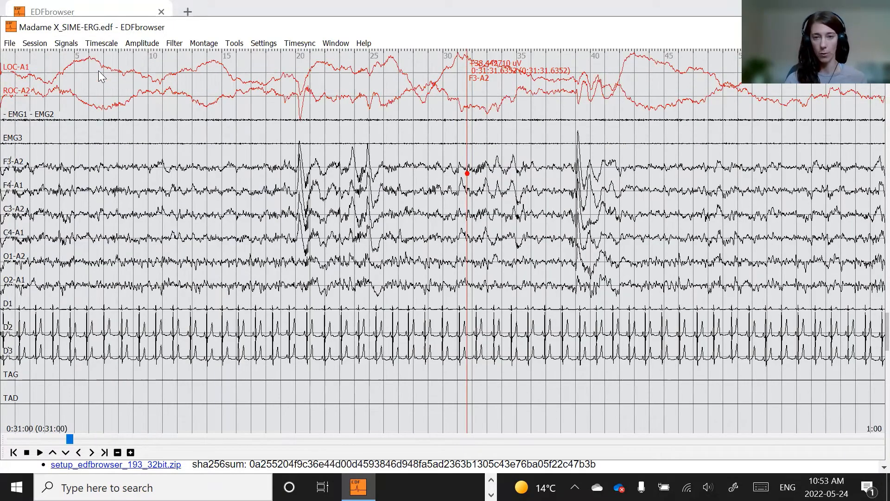
{"action": "key", "text": "ctrl+plus"}
{"action": "key", "text": "ctrl+minus"}
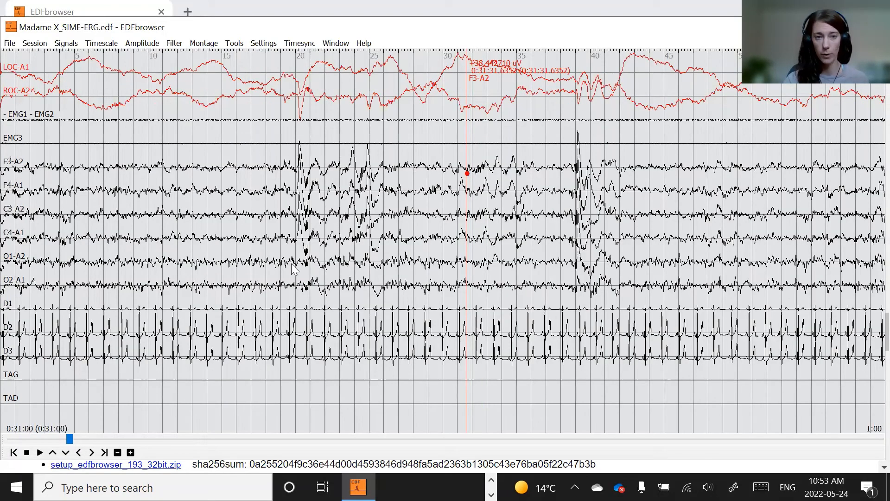
{"action": "key", "text": "ctrl+plus"}
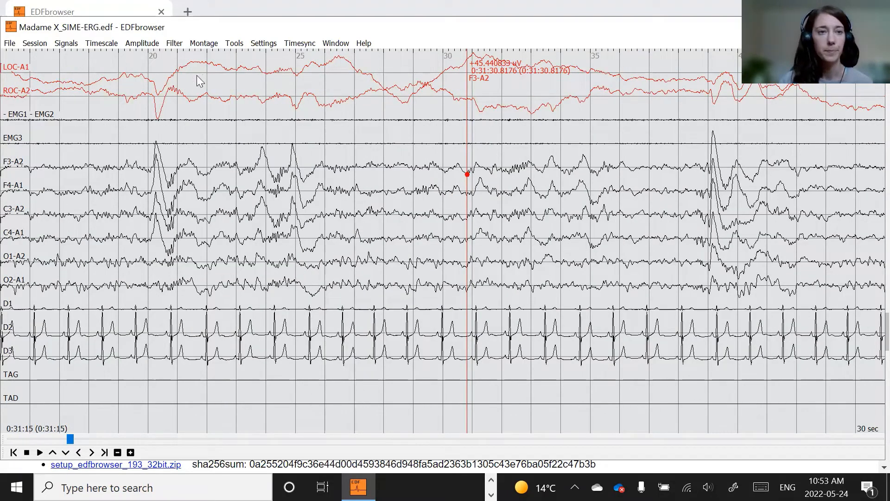
{"action": "left_click", "coordinate": [165, 48]}
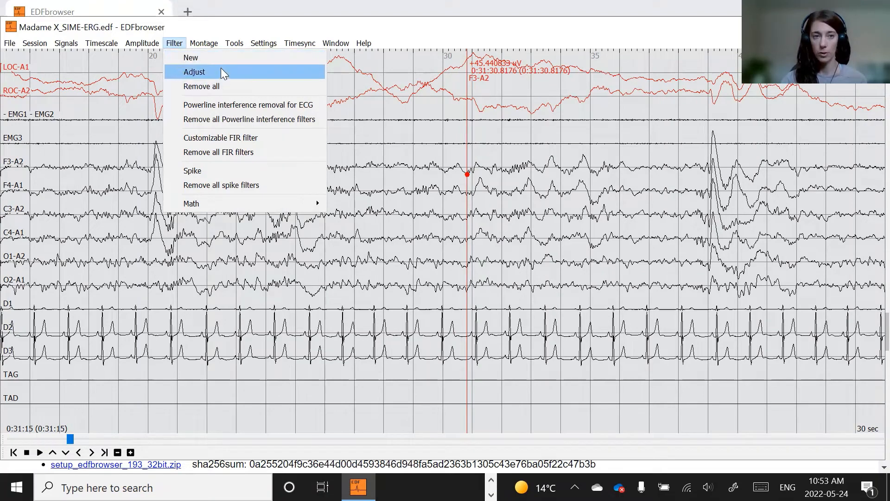
{"action": "left_click", "coordinate": [108, 120]}
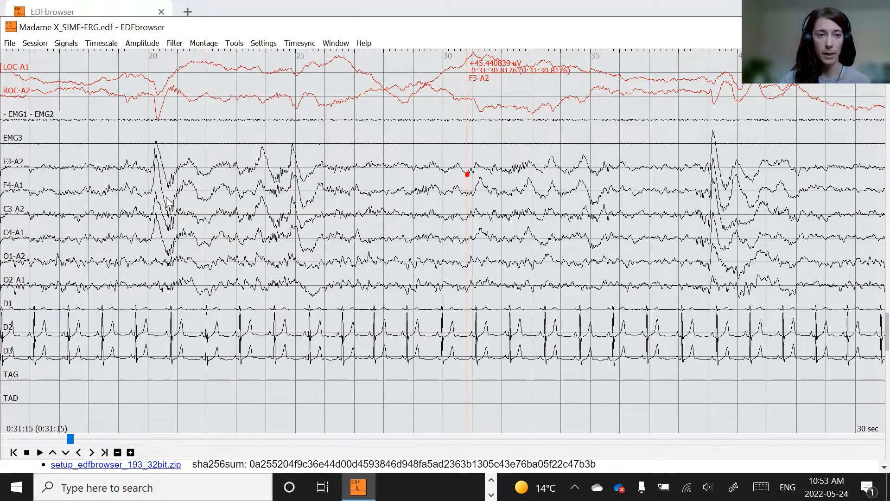
- Add a duplicate of the F3-A2 signal to the display
{"action": "left_click", "coordinate": [66, 43]}
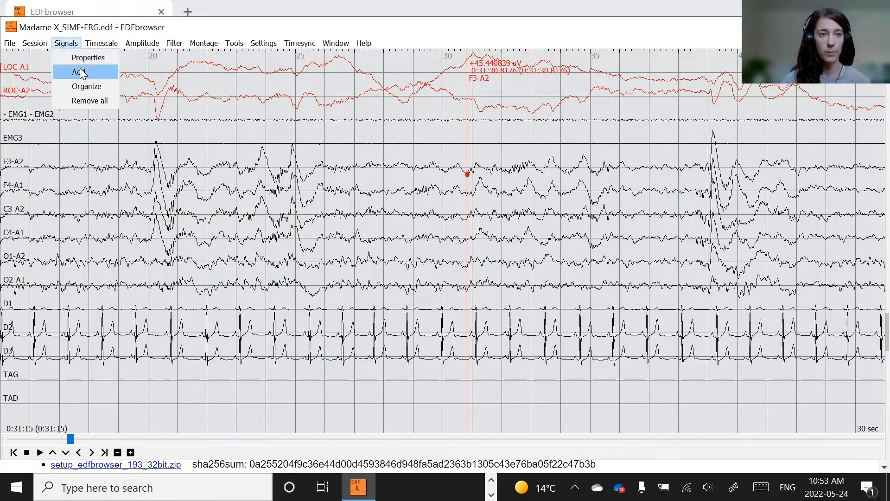
{"action": "left_click", "coordinate": [79, 72]}
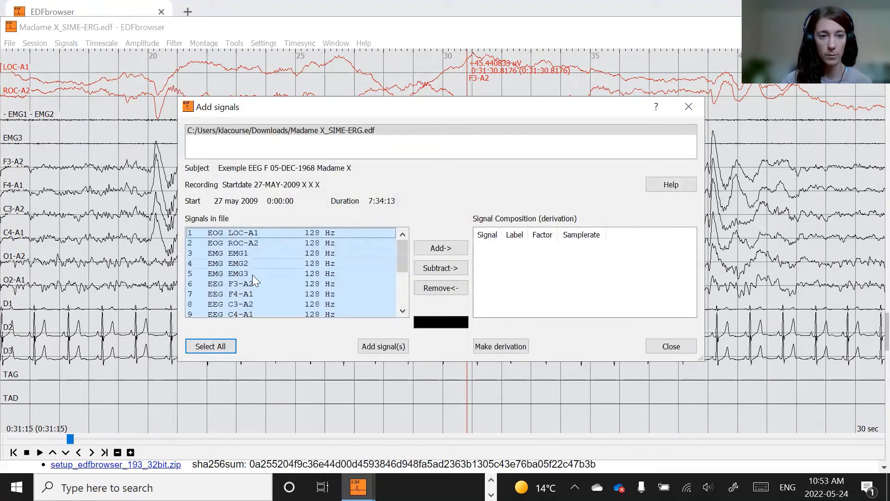
{"action": "left_click", "coordinate": [248, 284]}
{"action": "left_click", "coordinate": [388, 347]}
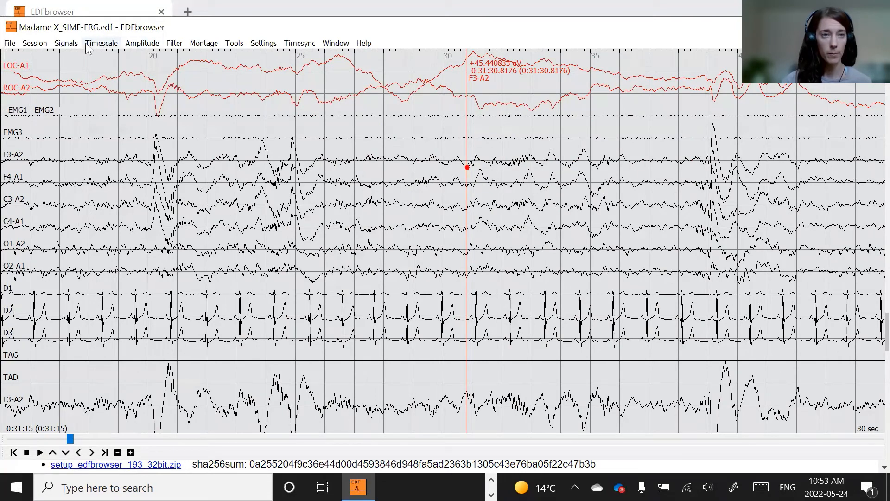
- Add a second duplicate of the F3-A2 signal to the display
{"action": "left_click", "coordinate": [68, 46]}
{"action": "left_click", "coordinate": [79, 72]}
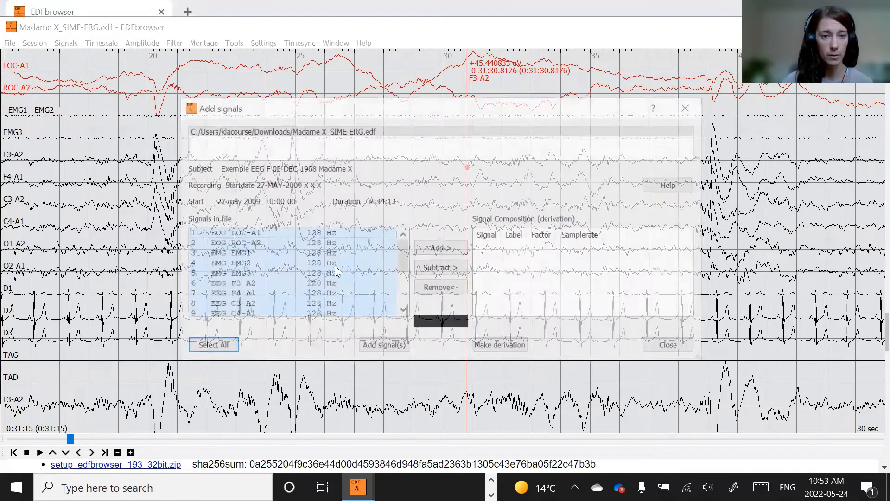
{"action": "left_click", "coordinate": [236, 285]}
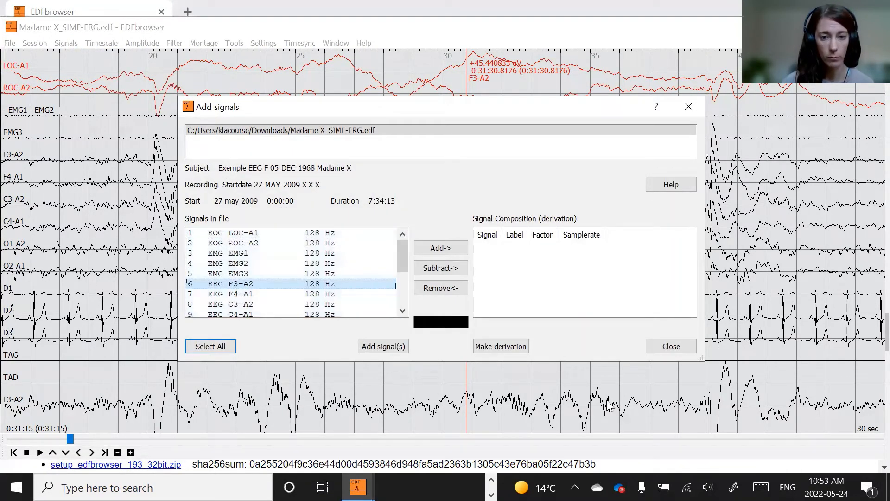
{"action": "left_click", "coordinate": [373, 345]}
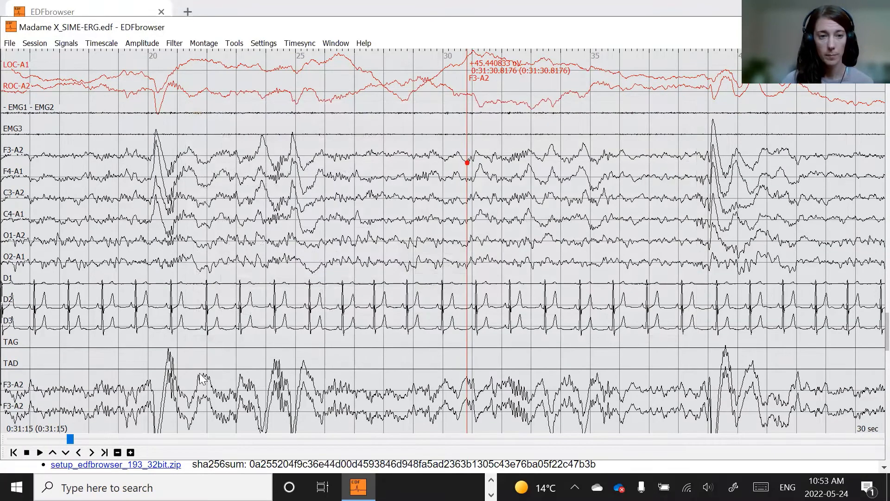
- Move both added F3-A2 copies up to sit directly below the original F3-A2 and close the Organize signals dialog
{"action": "left_click", "coordinate": [66, 43]}
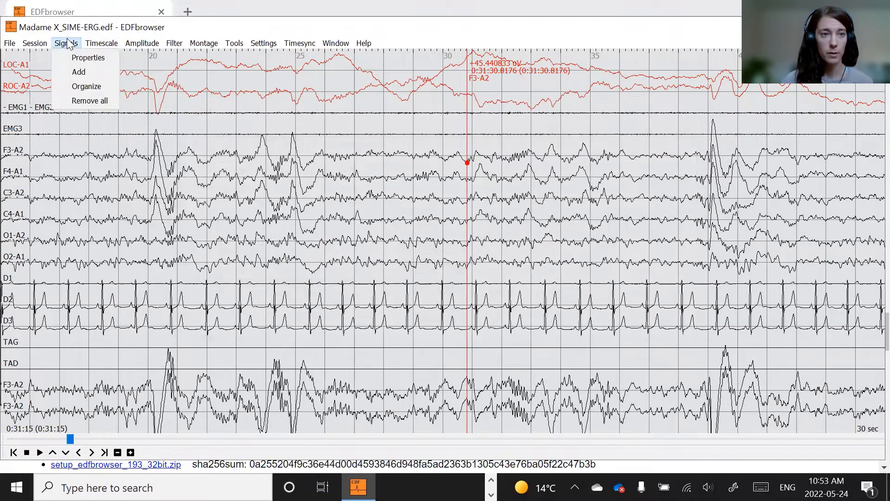
{"action": "left_click", "coordinate": [87, 86]}
{"action": "left_click", "coordinate": [332, 308]}
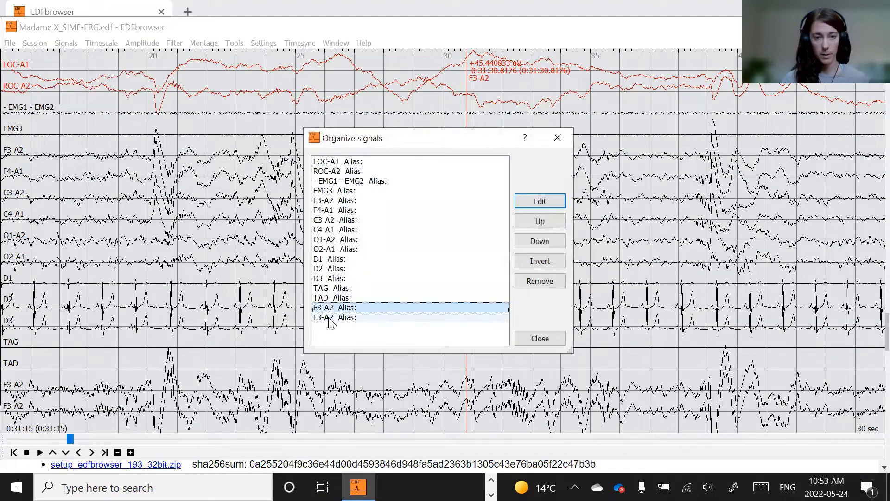
{"action": "left_click", "coordinate": [331, 318], "text": "shift"}
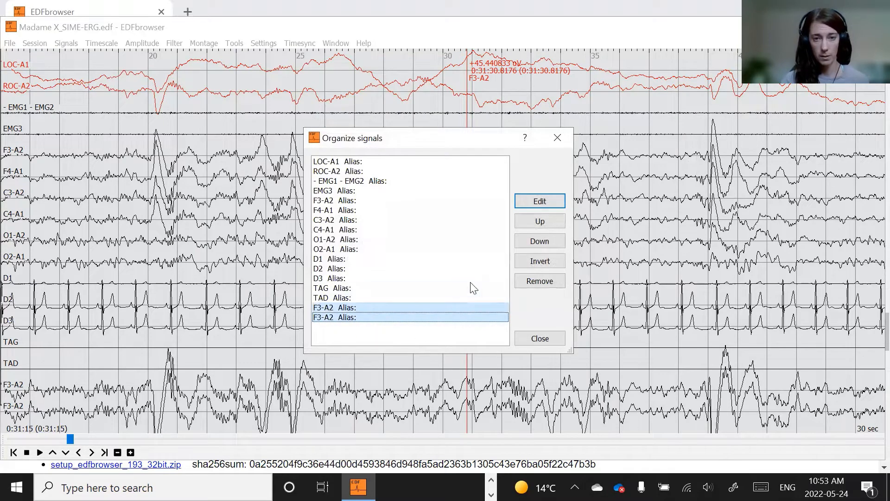
{"action": "left_click", "coordinate": [548, 219]}
{"action": "left_click", "coordinate": [548, 219]}
{"action": "left_click", "coordinate": [548, 220]}
{"action": "left_click", "coordinate": [548, 219]}
{"action": "left_click", "coordinate": [548, 220]}
{"action": "left_click", "coordinate": [548, 220]}
{"action": "left_click", "coordinate": [549, 220]}
{"action": "left_click", "coordinate": [549, 220]}
{"action": "left_click", "coordinate": [549, 220]}
{"action": "left_click", "coordinate": [548, 219]}
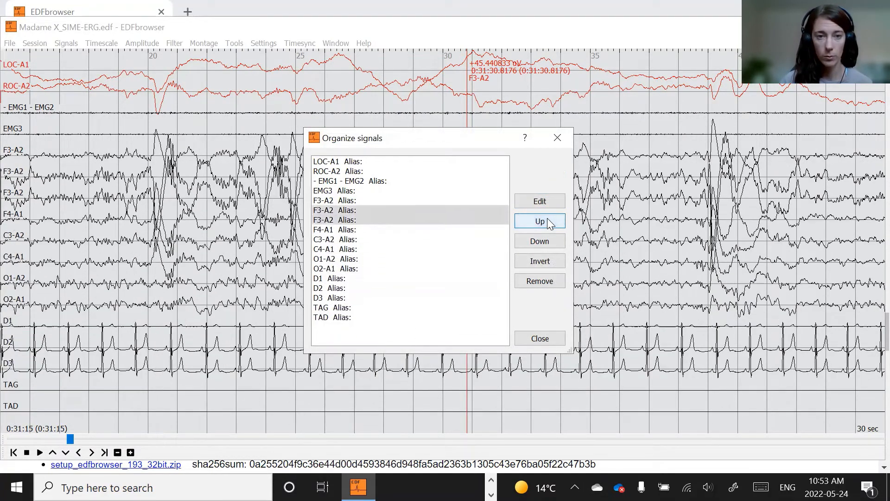
{"action": "left_click", "coordinate": [540, 338]}
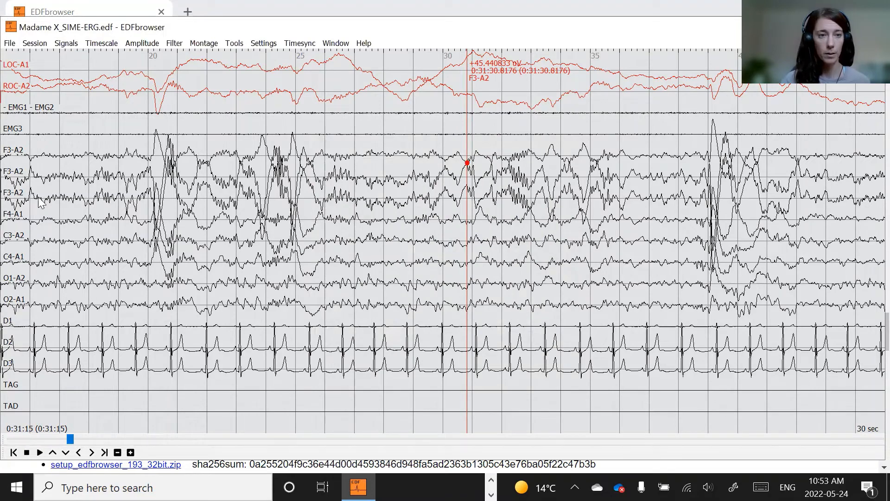
- Invert both added F3-A2 copies in the signal organizer and close it
{"action": "left_click", "coordinate": [65, 44]}
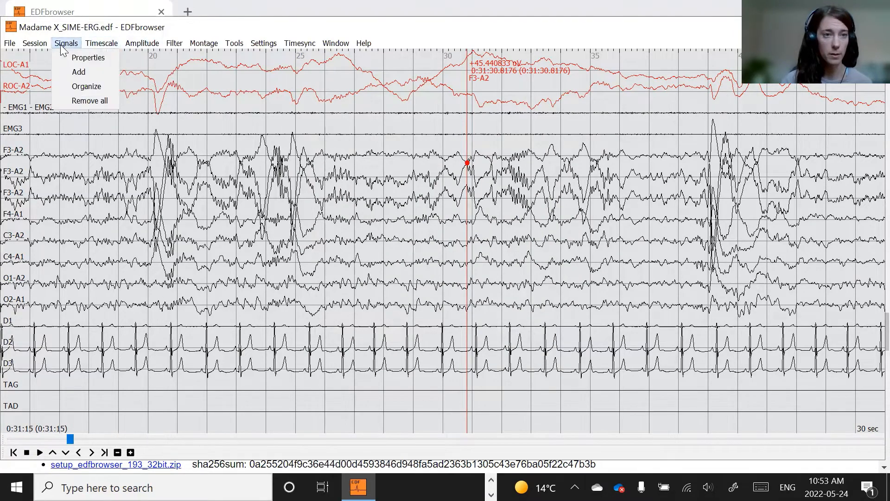
{"action": "left_click", "coordinate": [74, 84]}
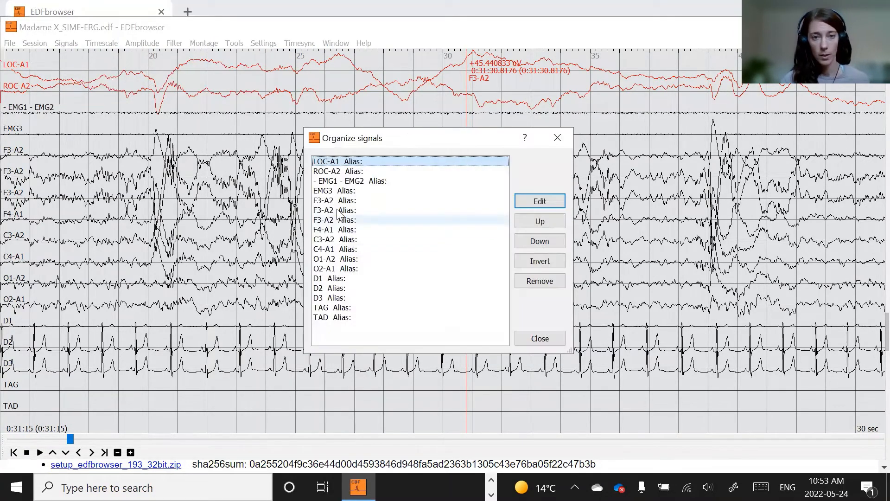
{"action": "left_click", "coordinate": [336, 211]}
{"action": "left_click", "coordinate": [336, 219], "text": "shift"}
{"action": "left_click", "coordinate": [522, 262]}
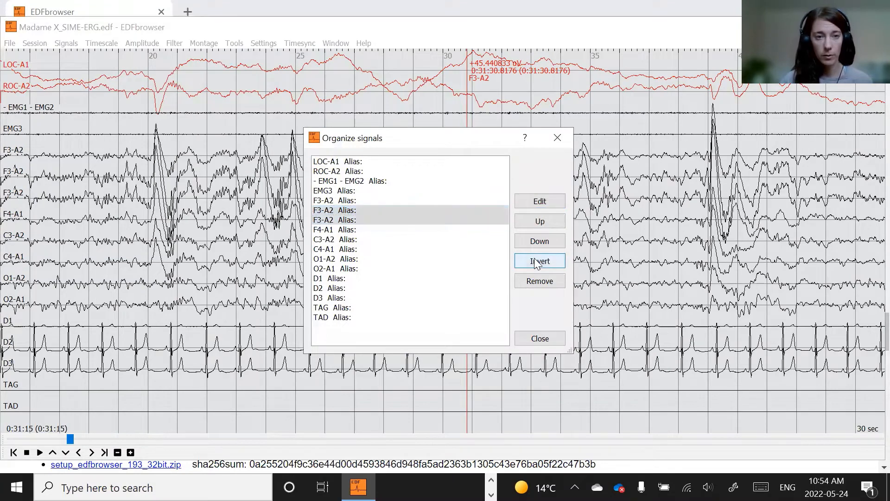
{"action": "left_click", "coordinate": [540, 340]}
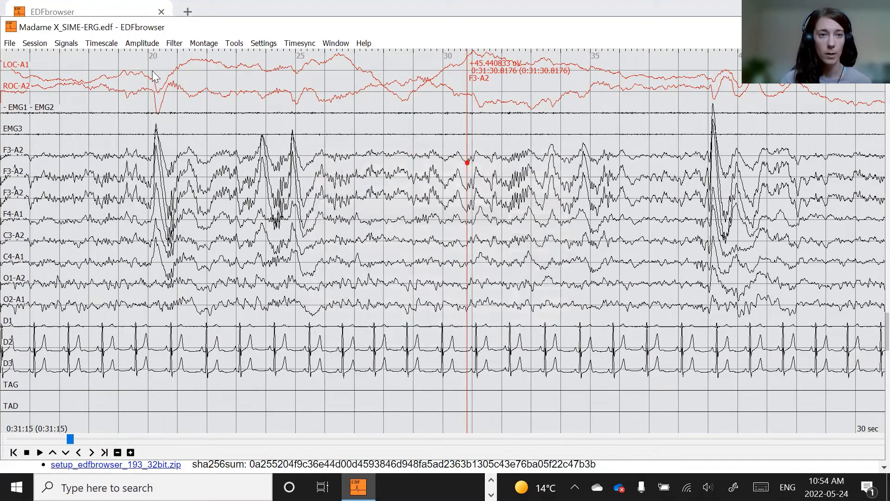
- Apply a Butterworth bandpass filter of 11 to 16 Hz, order 2, to the first F3-A2 copy
{"action": "left_click", "coordinate": [174, 43]}
{"action": "left_click", "coordinate": [186, 53]}
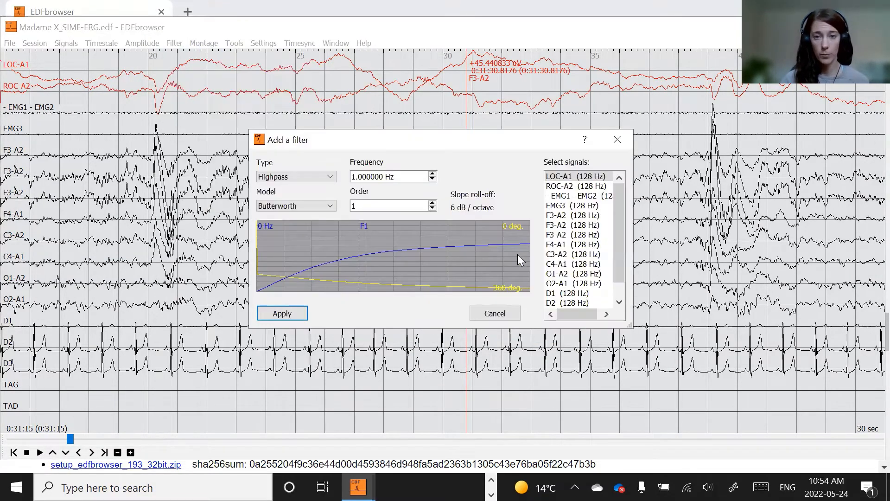
{"action": "left_click", "coordinate": [555, 226]}
{"action": "left_click", "coordinate": [297, 177]}
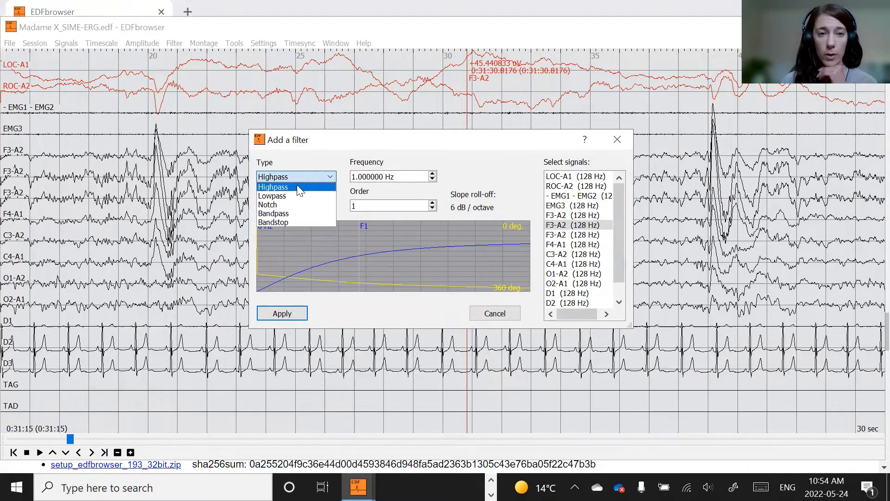
{"action": "left_click", "coordinate": [288, 216]}
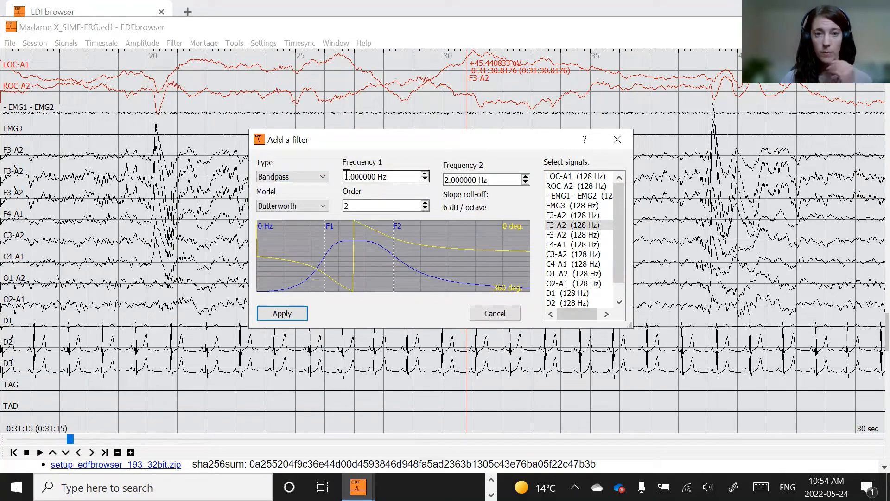
{"action": "left_click", "coordinate": [446, 180]}
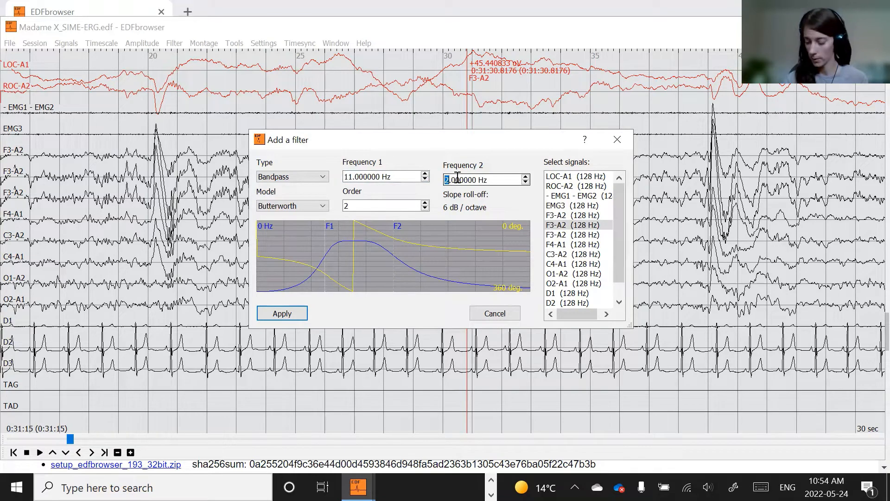
{"action": "type", "text": "16"}
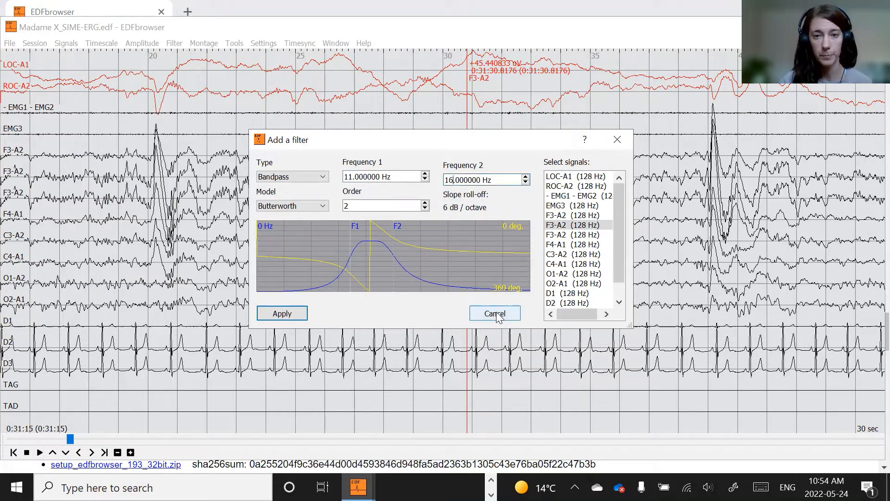
{"action": "left_click", "coordinate": [354, 201]}
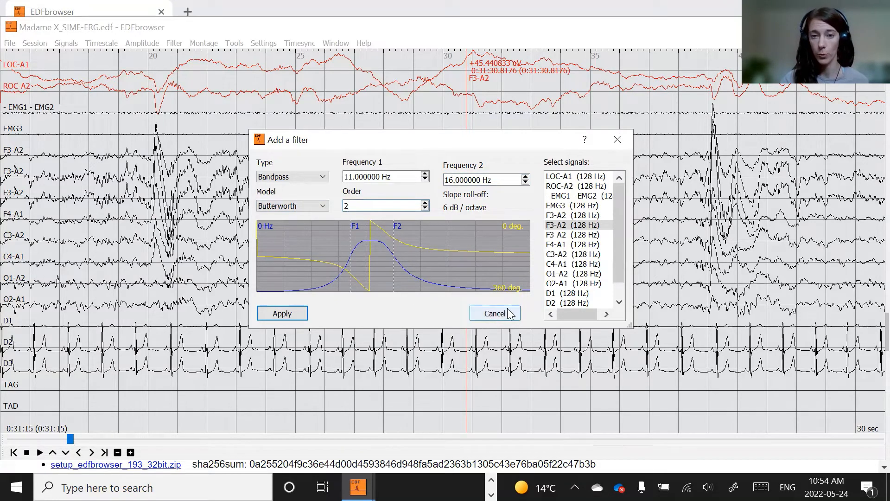
{"action": "left_click", "coordinate": [284, 312]}
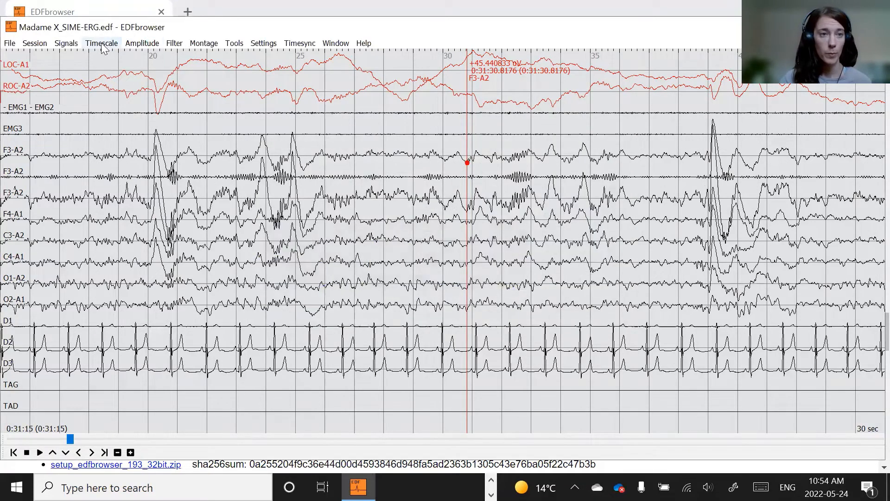
- Apply a Butterworth bandpass filter of 11 to 16 Hz, order 16, to the second F3-A2 copy
{"action": "left_click", "coordinate": [173, 44]}
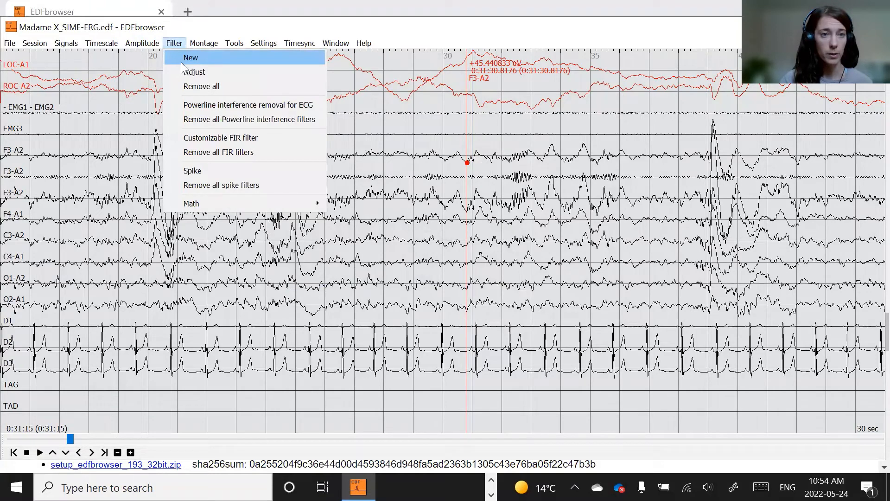
{"action": "left_click", "coordinate": [181, 61]}
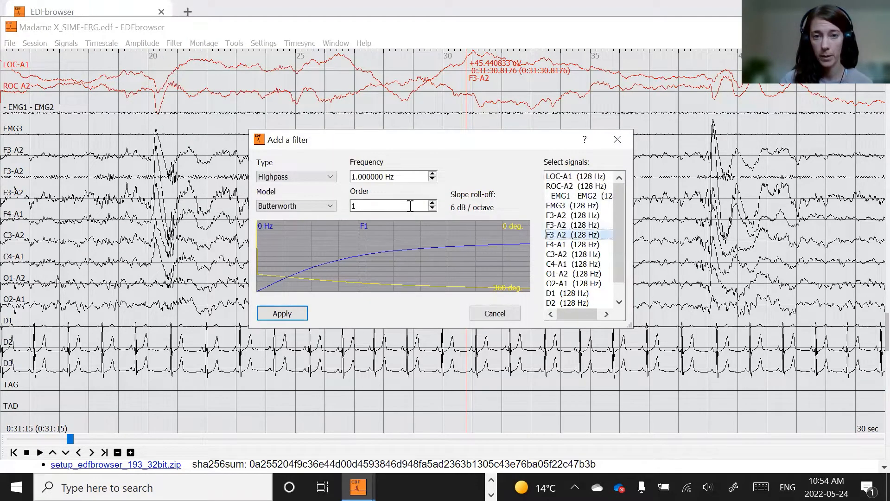
{"action": "left_click", "coordinate": [310, 177]}
{"action": "left_click", "coordinate": [307, 214]}
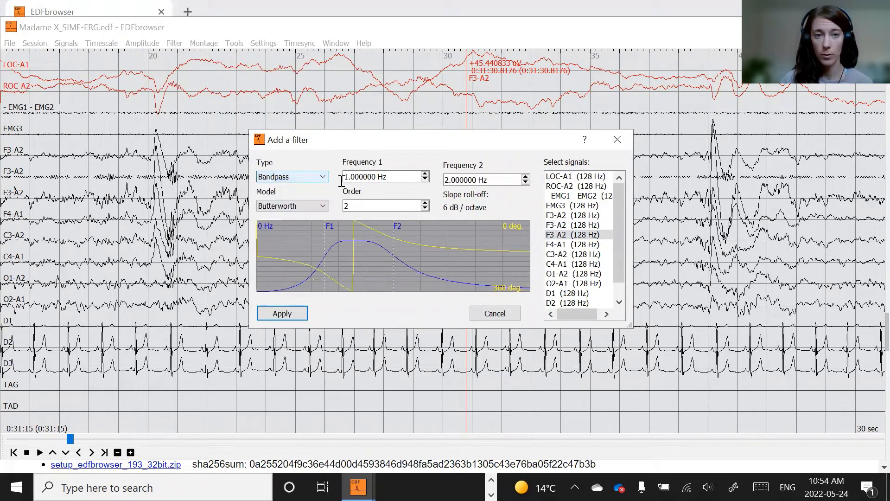
{"action": "left_click", "coordinate": [349, 177]}
{"action": "type", "text": "1"}
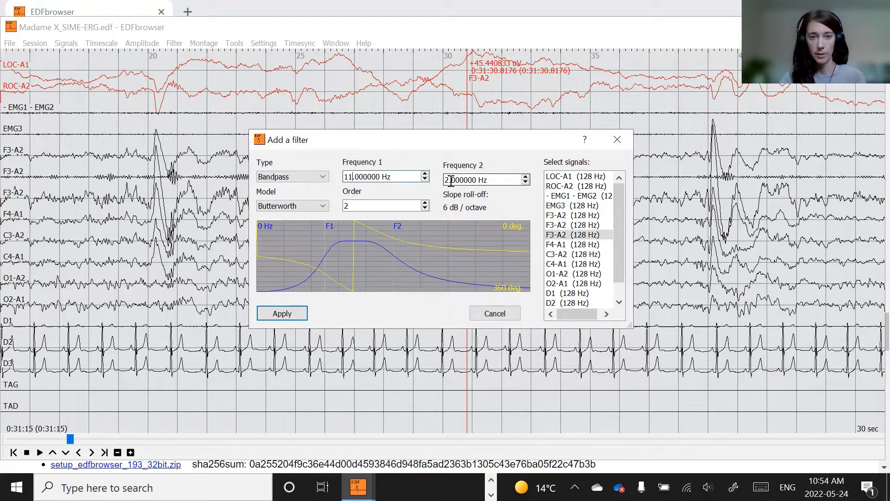
{"action": "left_click_drag", "start_coordinate": [450, 181], "coordinate": [443, 181]}
{"action": "type", "text": "16"}
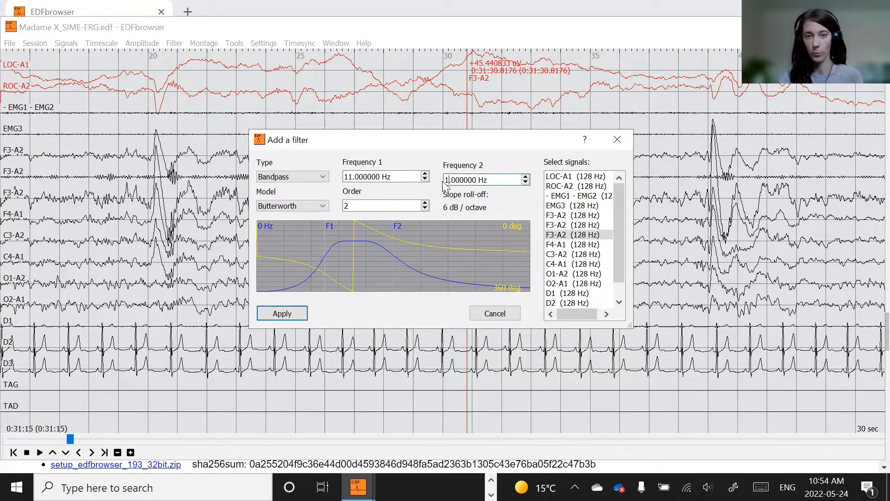
{"action": "left_click", "coordinate": [425, 203]}
{"action": "left_click", "coordinate": [425, 203]}
{"action": "left_click", "coordinate": [425, 203]}
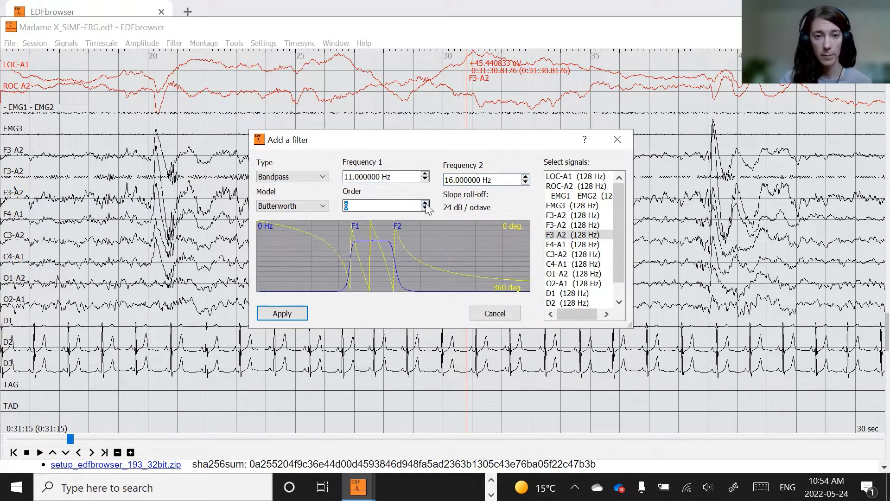
{"action": "left_click", "coordinate": [425, 203]}
{"action": "left_click", "coordinate": [425, 203]}
{"action": "left_click", "coordinate": [425, 203]}
{"action": "left_click", "coordinate": [425, 203]}
{"action": "left_click", "coordinate": [358, 206]}
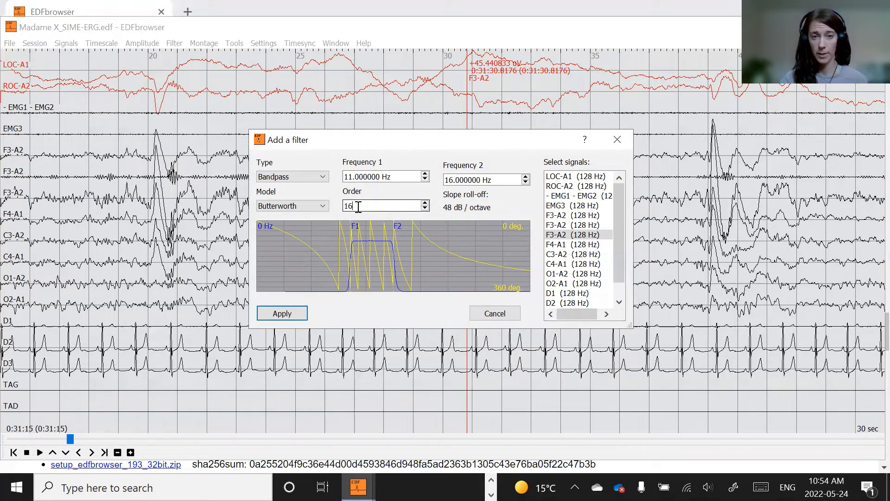
{"action": "left_click", "coordinate": [284, 313]}
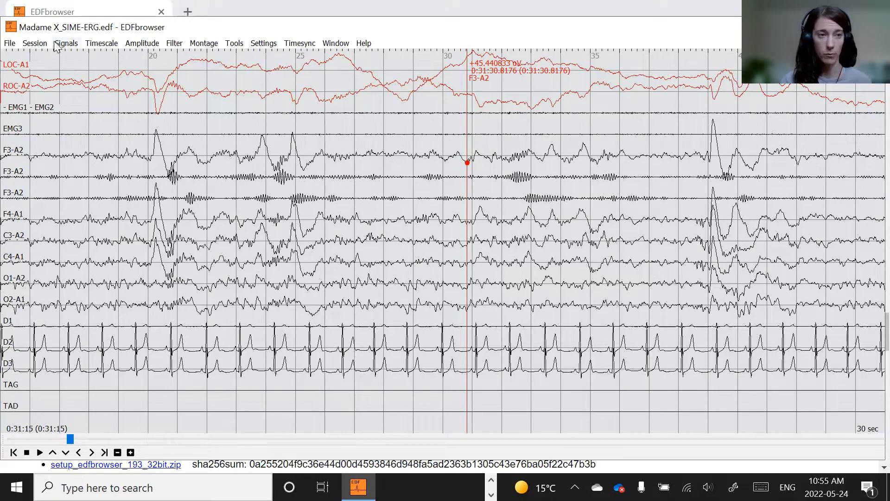
- Remove the second filtered F3-A2 copy from the display through its signal properties
{"action": "left_click", "coordinate": [15, 194]}
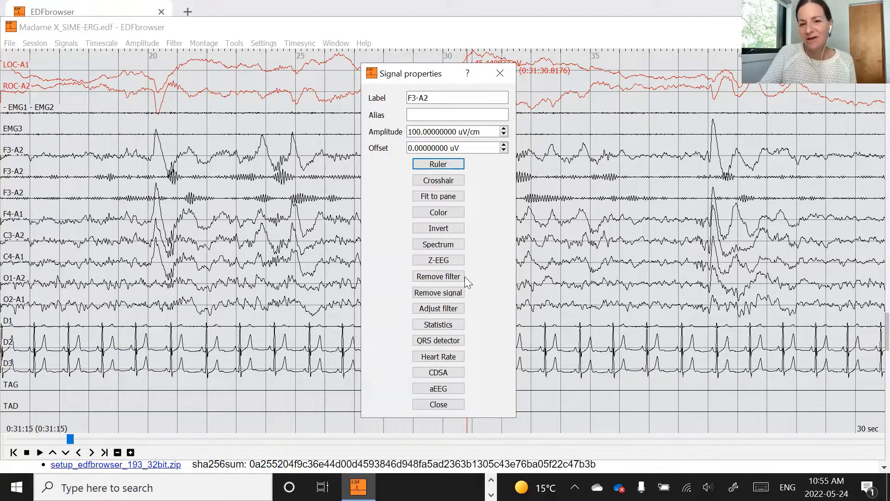
{"action": "left_click", "coordinate": [499, 69]}
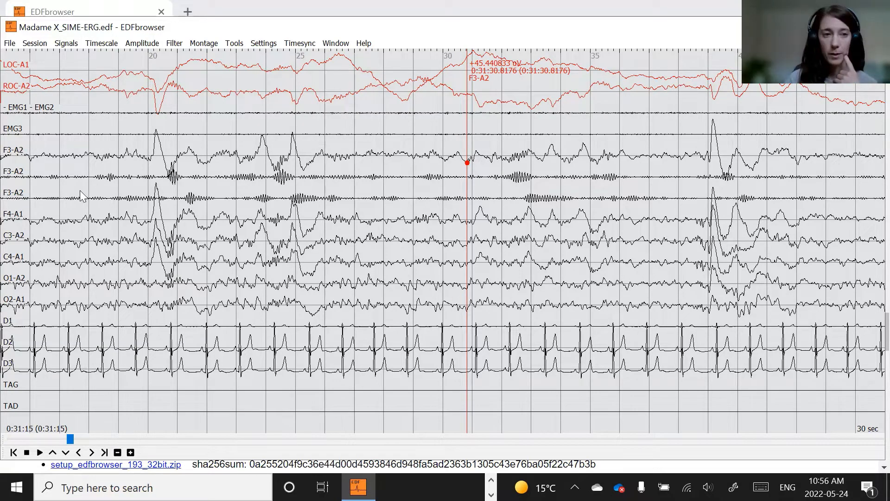
{"action": "left_click", "coordinate": [6, 194]}
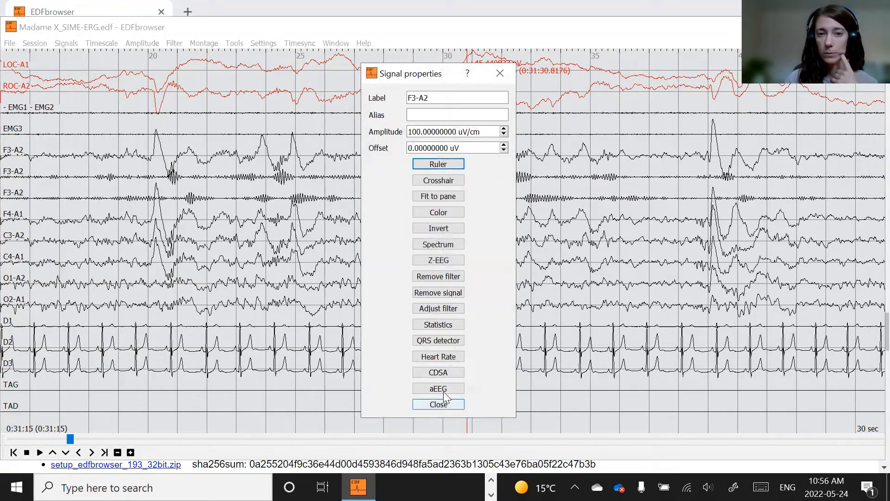
{"action": "left_click", "coordinate": [435, 293]}
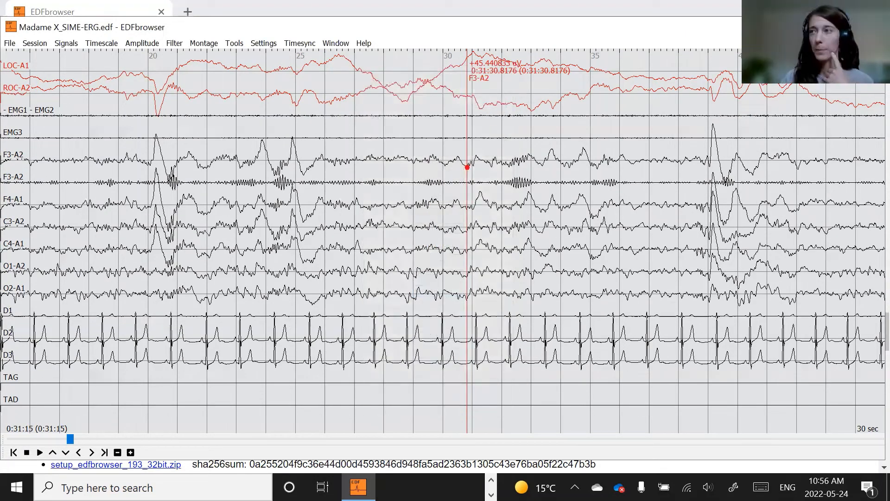
- Inspect the current montage, expanding both F3-A2 entries and the filter details of the copy
{"action": "key", "text": "alt+Tab"}
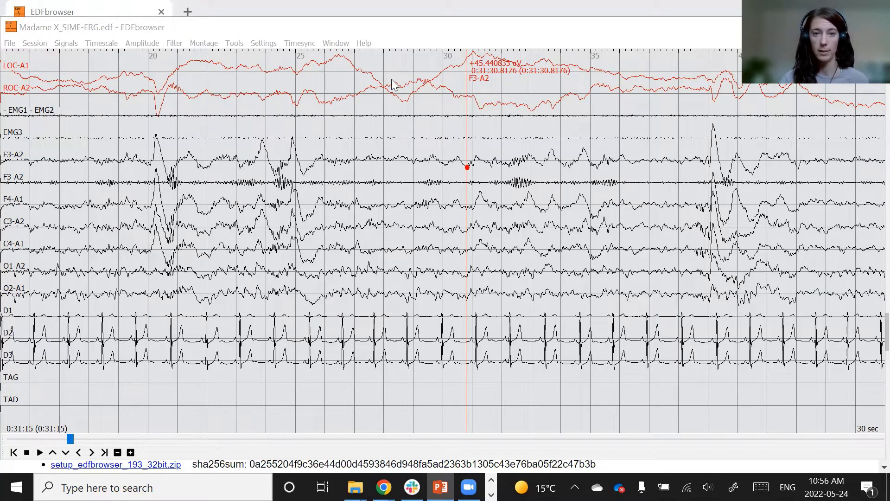
{"action": "left_click", "coordinate": [203, 43]}
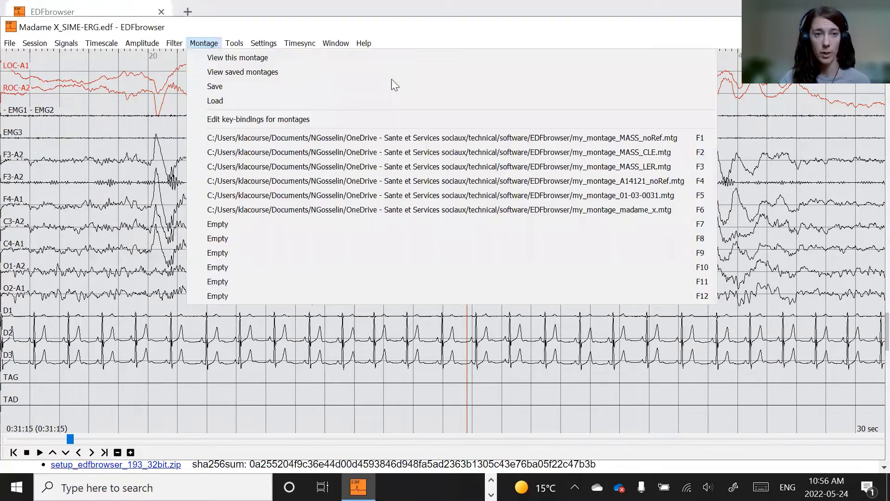
{"action": "left_click", "coordinate": [216, 58]}
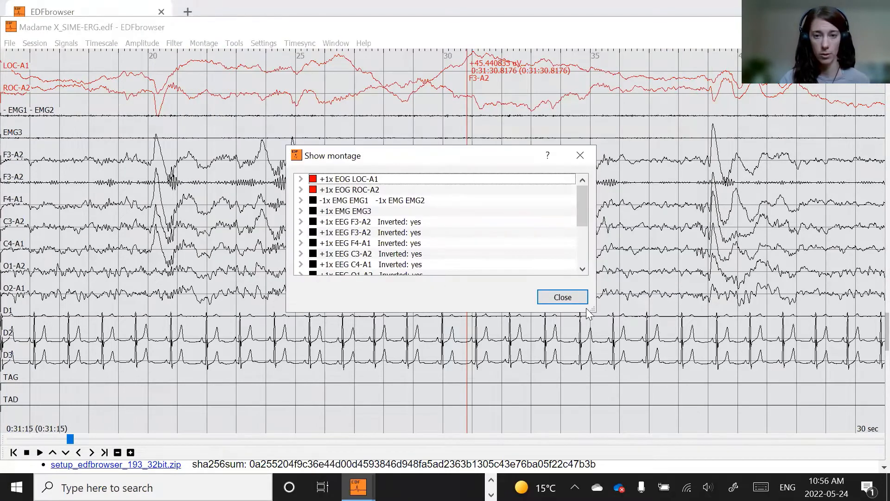
{"action": "left_click_drag", "start_coordinate": [591, 306], "coordinate": [664, 449]}
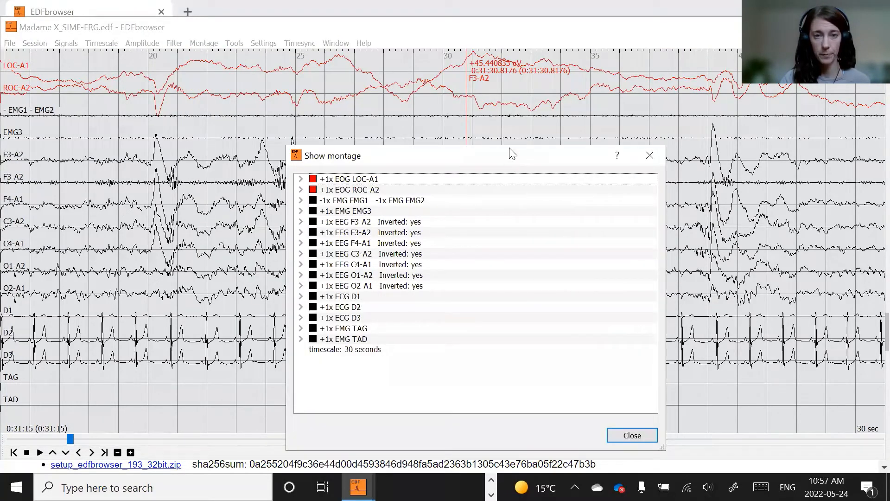
{"action": "left_click_drag", "start_coordinate": [512, 153], "coordinate": [509, 103]}
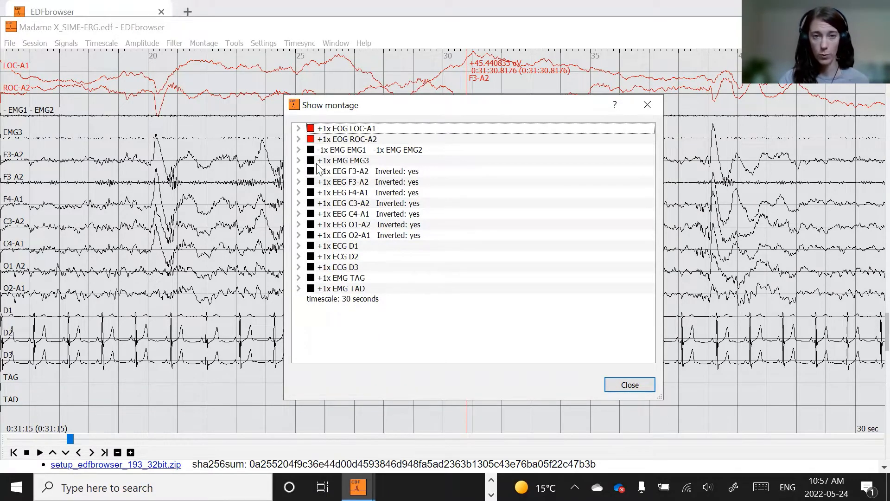
{"action": "left_click", "coordinate": [298, 171]}
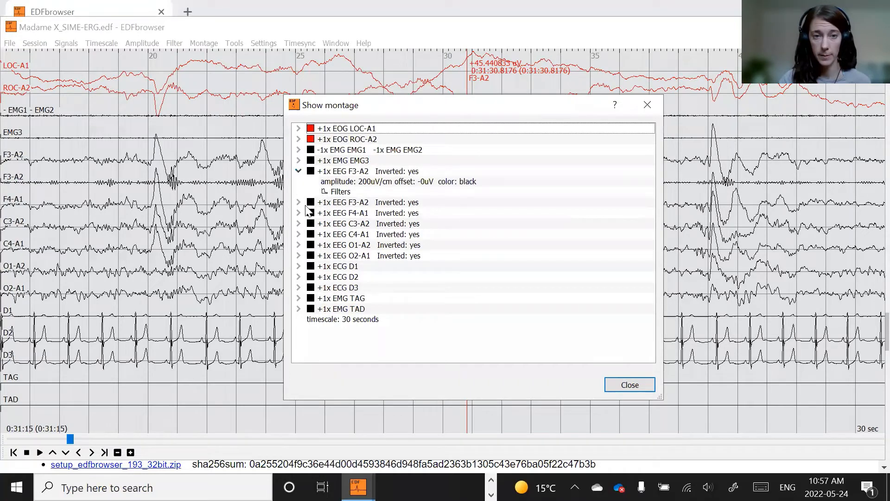
{"action": "left_click", "coordinate": [298, 202]}
{"action": "left_click", "coordinate": [312, 223]}
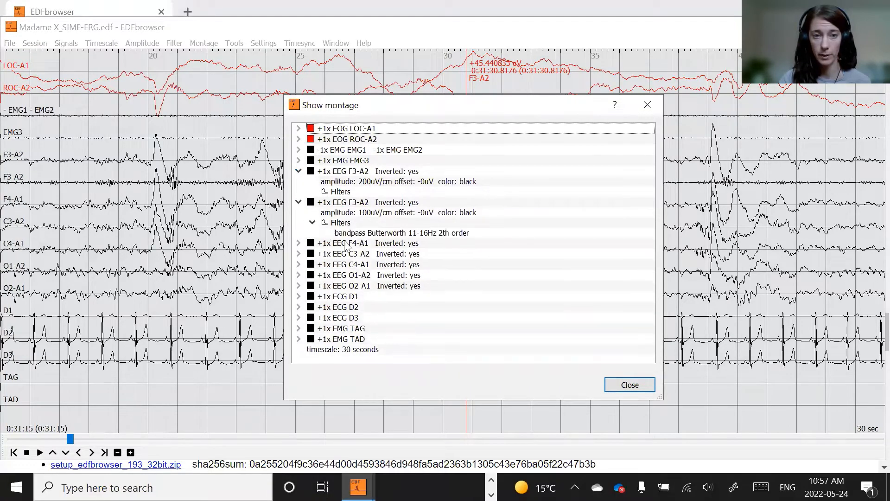
{"action": "left_click", "coordinate": [393, 233]}
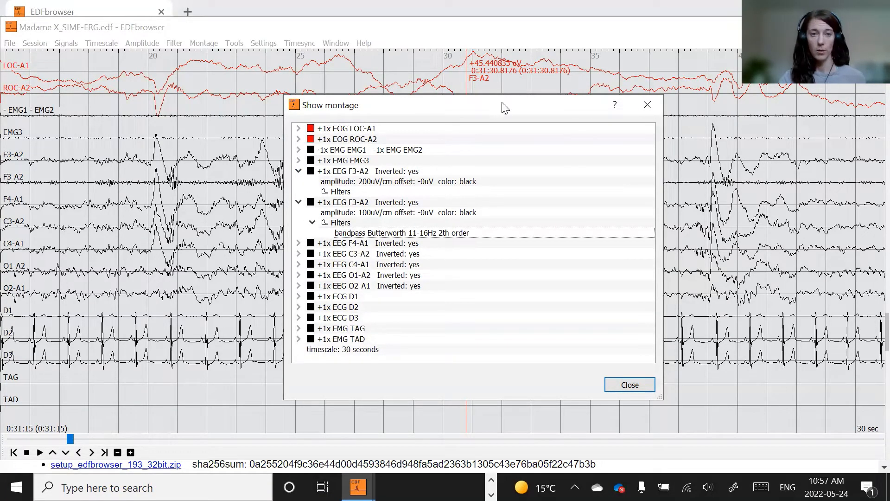
{"action": "left_click", "coordinate": [642, 380]}
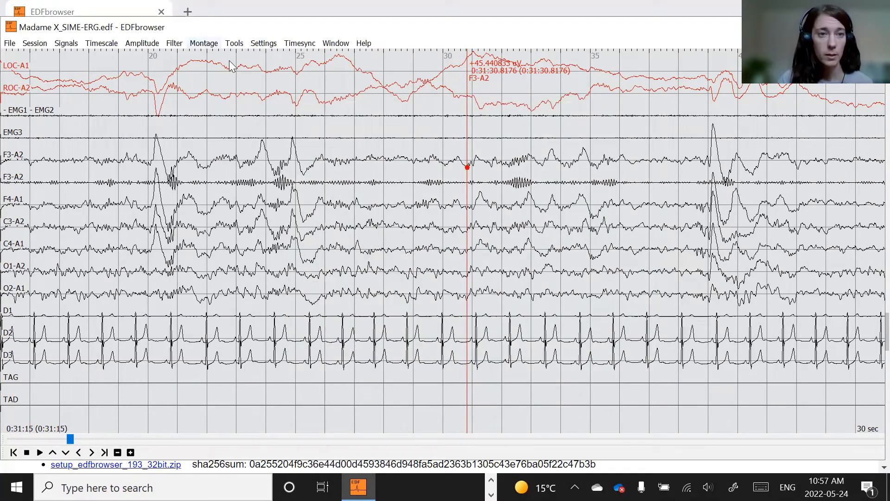
- Save the current montage with signal-label identification, overwriting my_montage_madame_x.mtg in the EDFbrowser folder
{"action": "left_click", "coordinate": [203, 43]}
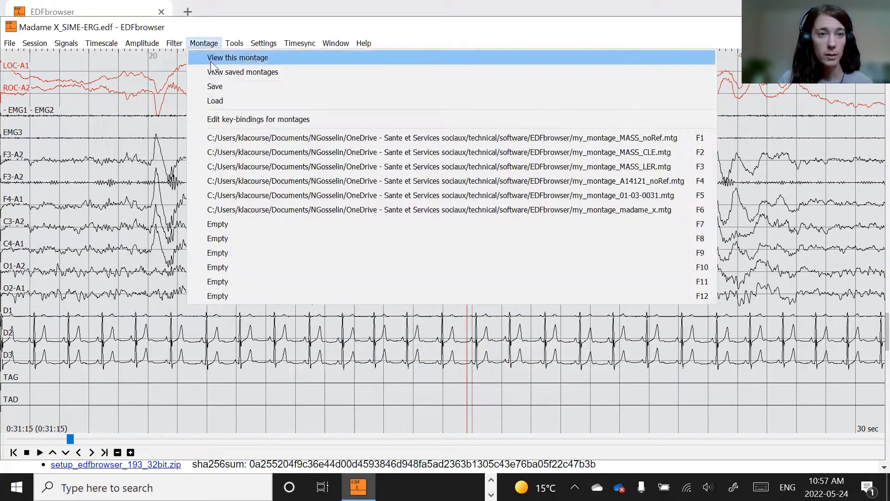
{"action": "left_click", "coordinate": [216, 87]}
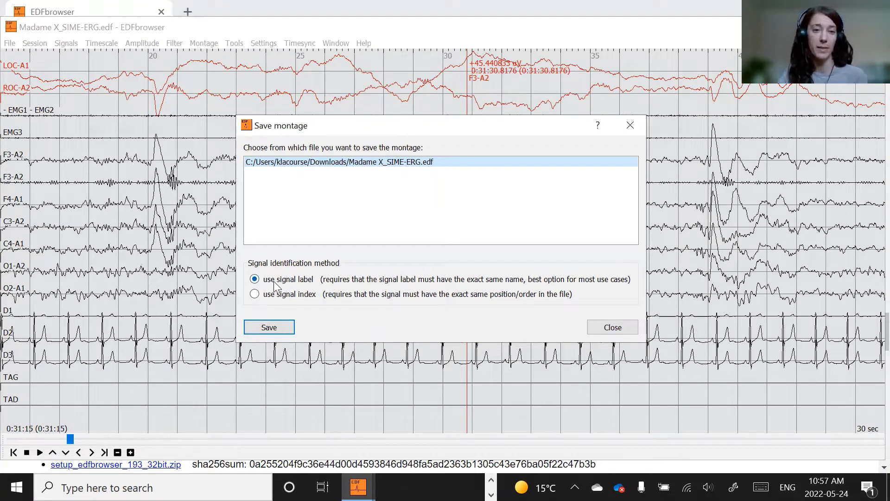
{"action": "left_click", "coordinate": [284, 329]}
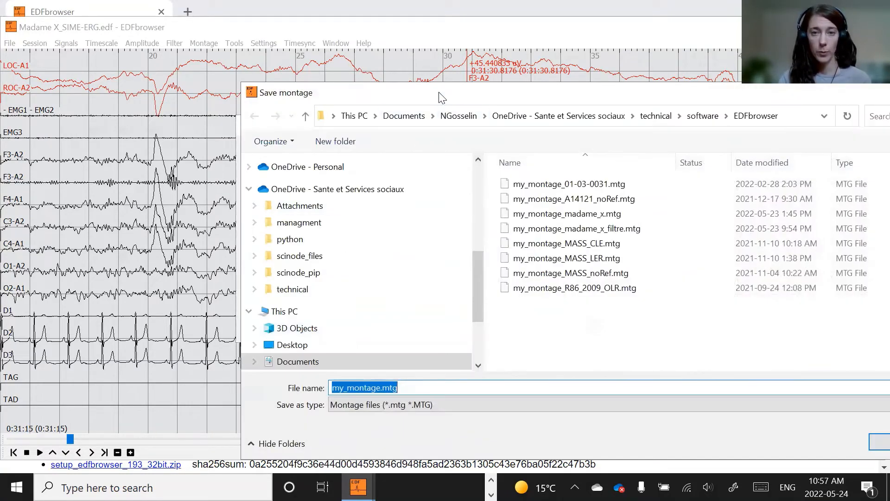
{"action": "left_click_drag", "start_coordinate": [441, 95], "coordinate": [256, 71]}
{"action": "left_click", "coordinate": [245, 364]}
{"action": "left_click_drag", "start_coordinate": [195, 365], "coordinate": [224, 369]}
{"action": "left_click", "coordinate": [224, 370]}
{"action": "triple_click", "coordinate": [172, 363]}
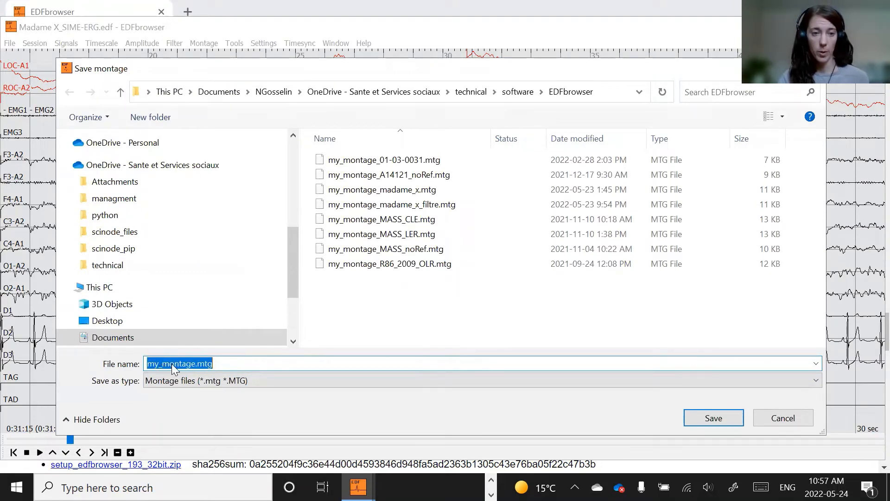
{"action": "left_click", "coordinate": [234, 364]}
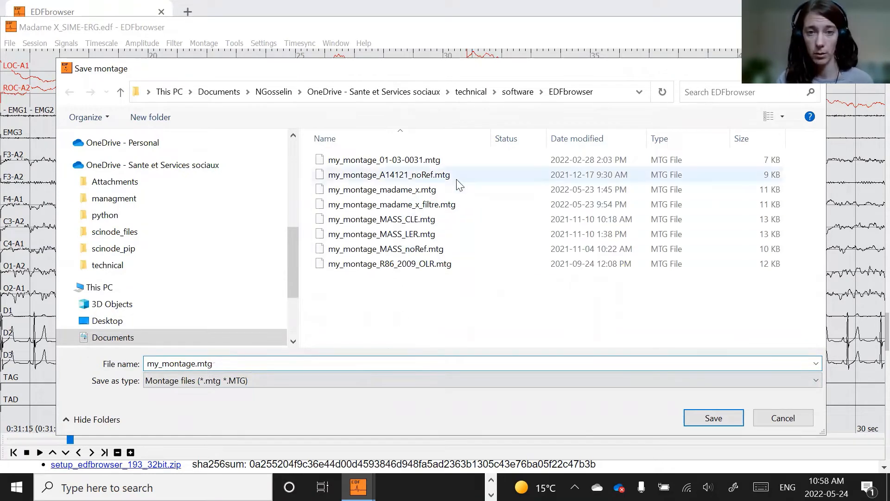
{"action": "left_click", "coordinate": [358, 193]}
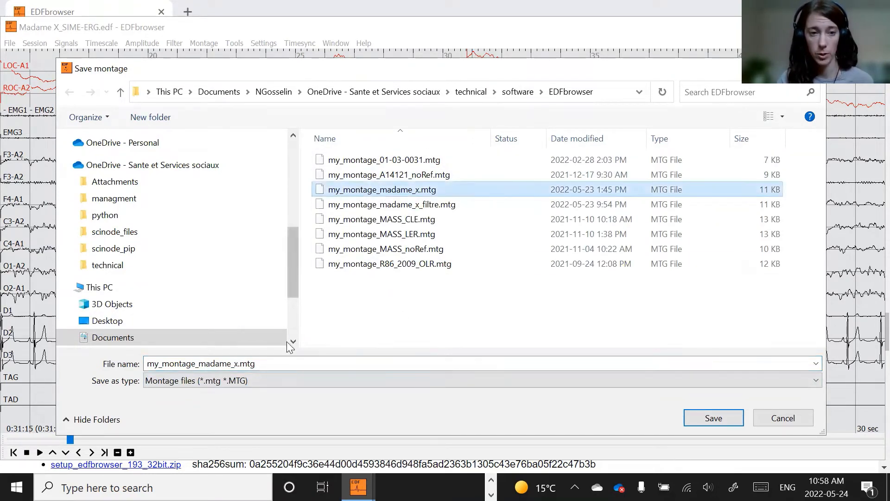
{"action": "left_click", "coordinate": [276, 363]}
{"action": "left_click", "coordinate": [715, 424]}
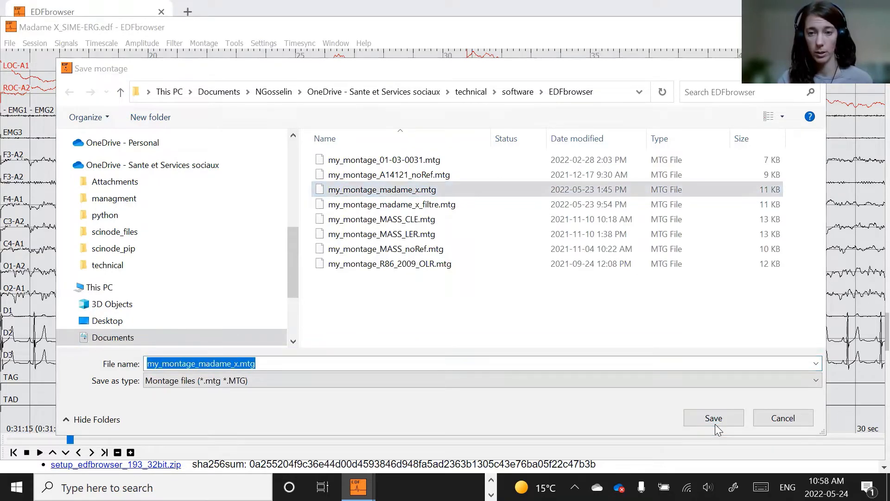
{"action": "left_click", "coordinate": [495, 248]}
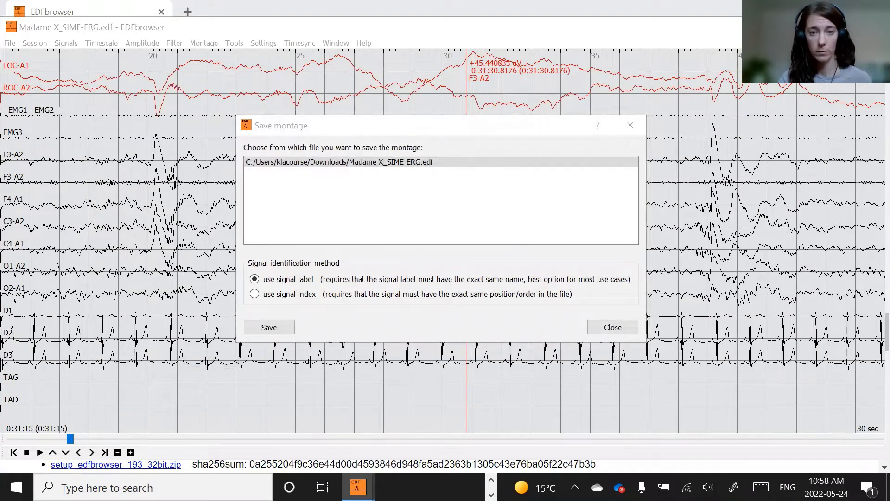
{"action": "left_click", "coordinate": [356, 486]}
{"action": "left_click", "coordinate": [356, 487]}
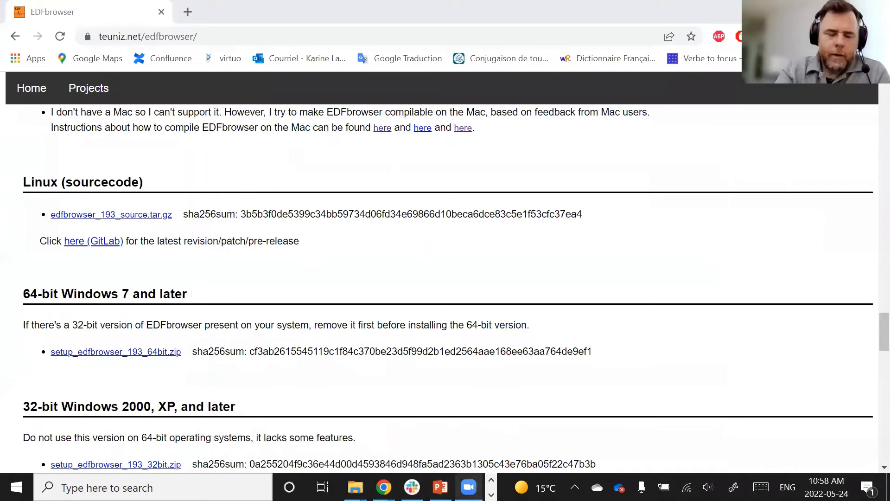
{"action": "left_click", "coordinate": [491, 494]}
{"action": "left_click", "coordinate": [359, 487]}
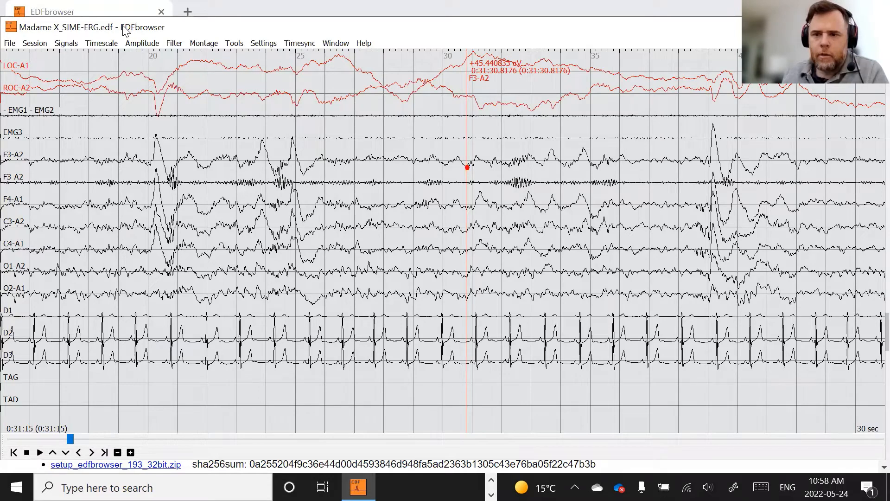
{"action": "left_click_drag", "start_coordinate": [122, 27], "coordinate": [122, 33]}
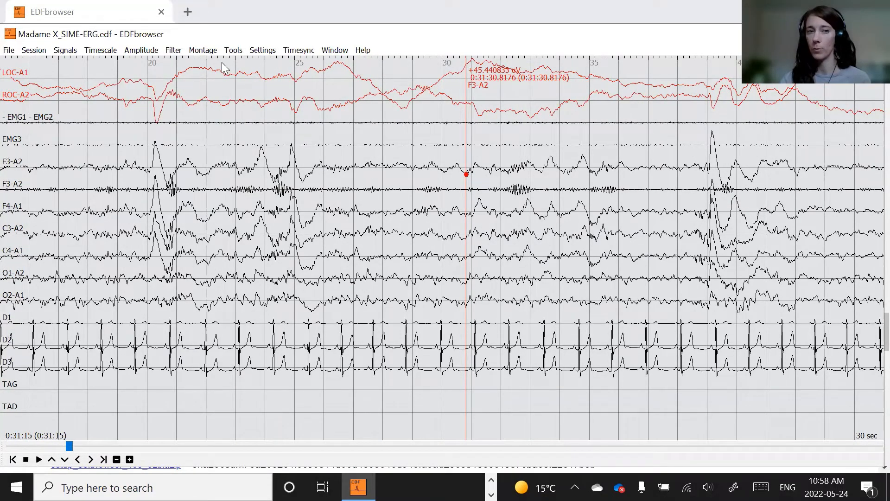
- Review the list of saved montages assigned to function keys in the montage menu
{"action": "left_click", "coordinate": [203, 51]}
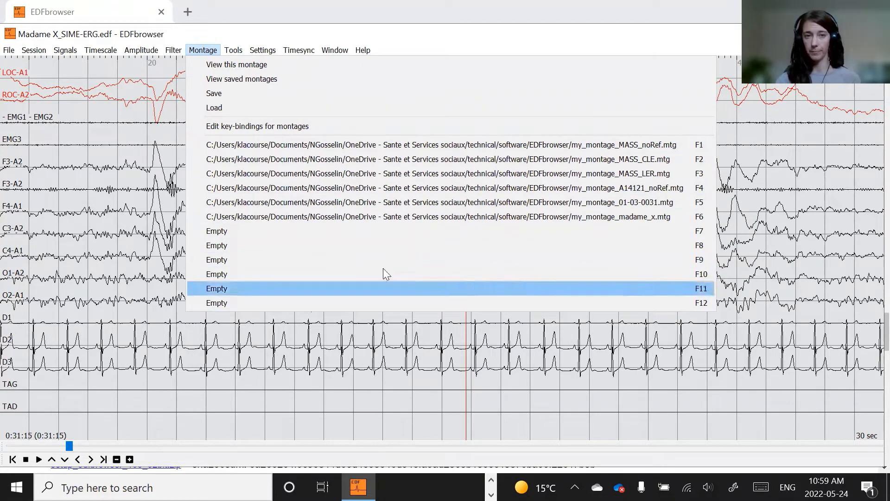
{"action": "left_click", "coordinate": [115, 115]}
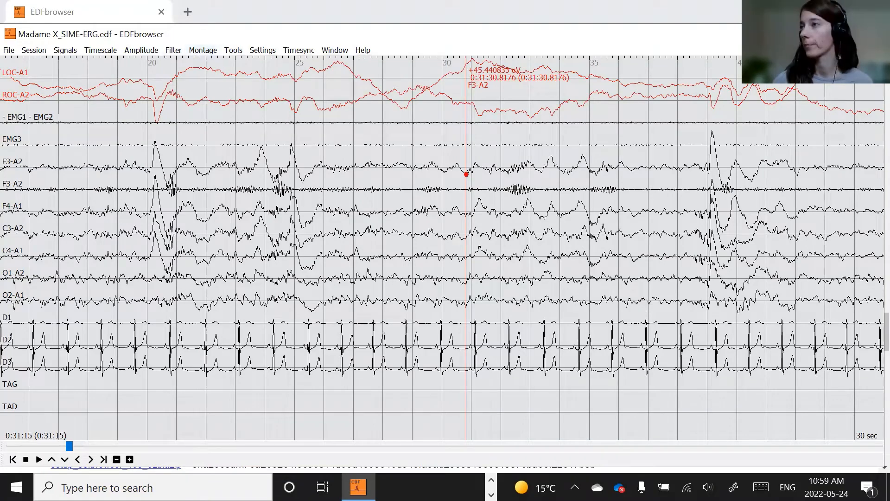
{"action": "key", "text": "alt+Tab"}
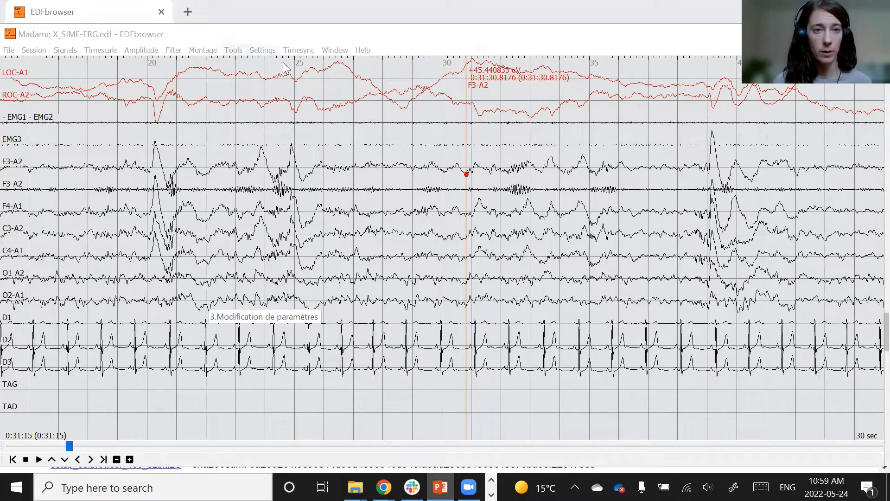
- Open the Options settings, browse its tabs, and enable Annotation onset at start of page
{"action": "left_click", "coordinate": [262, 50]}
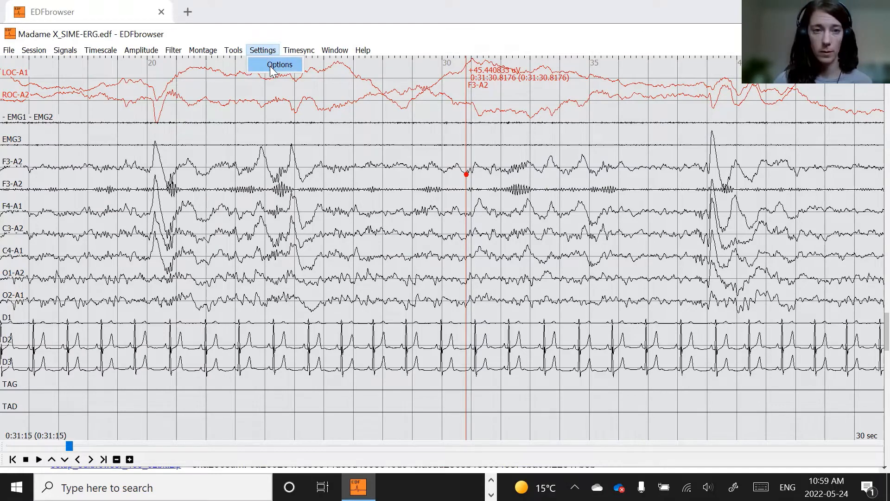
{"action": "left_click", "coordinate": [274, 68]}
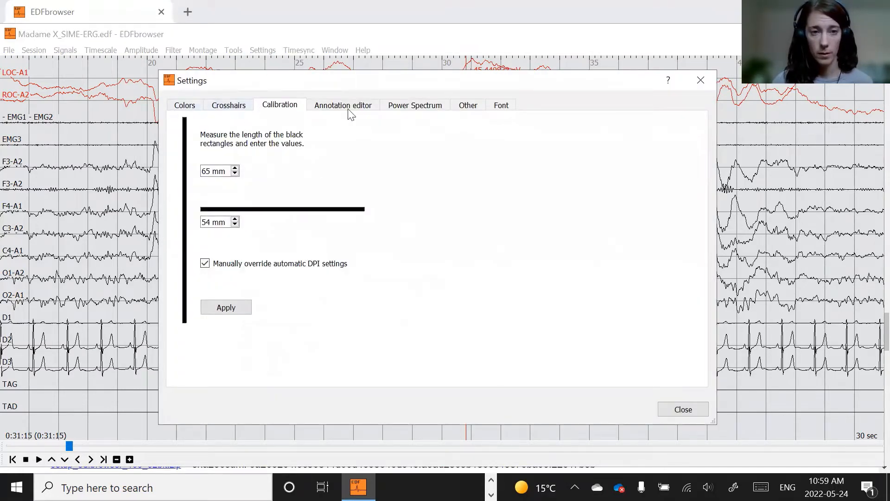
{"action": "left_click", "coordinate": [184, 106]}
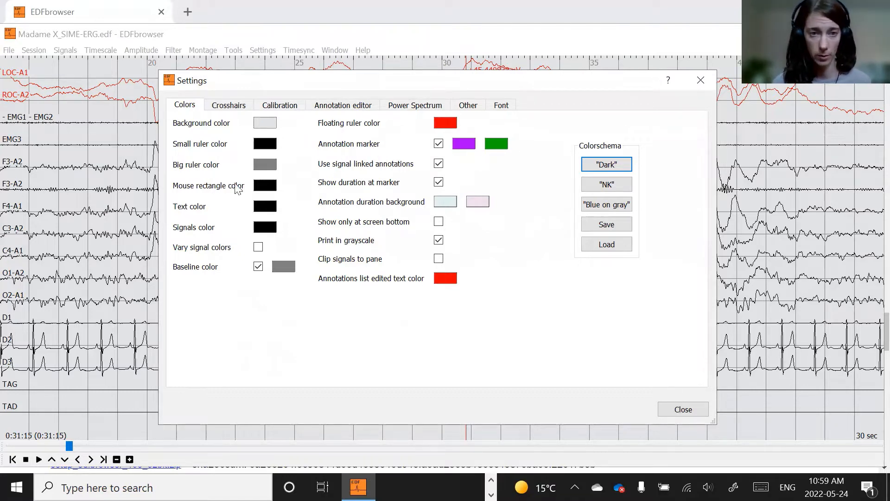
{"action": "left_click", "coordinate": [361, 107]}
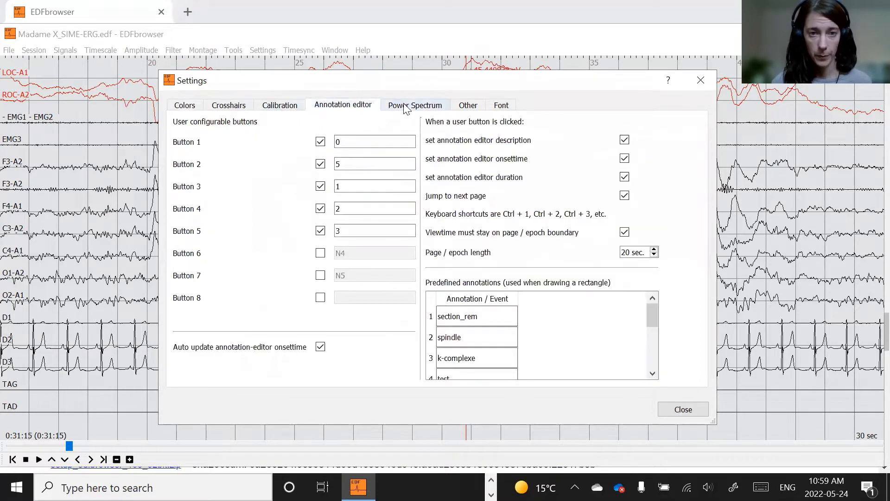
{"action": "left_click", "coordinate": [406, 106]}
{"action": "left_click", "coordinate": [463, 107]}
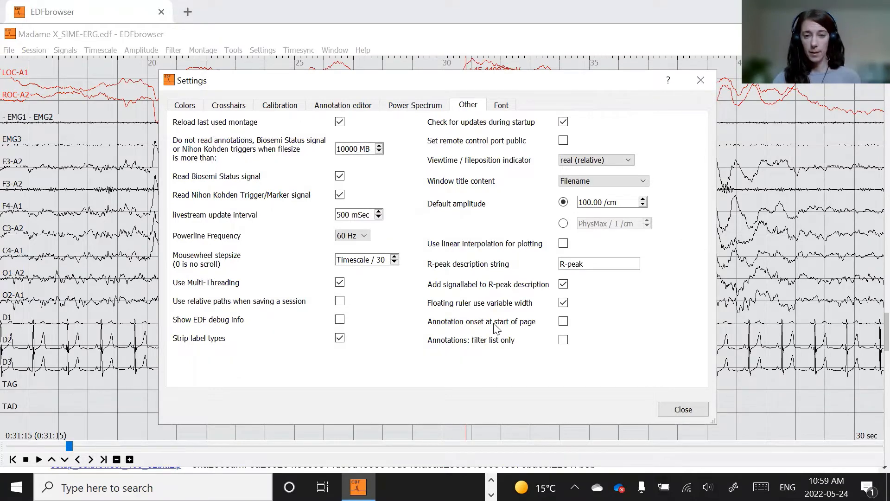
{"action": "mouse_move", "coordinate": [496, 327]}
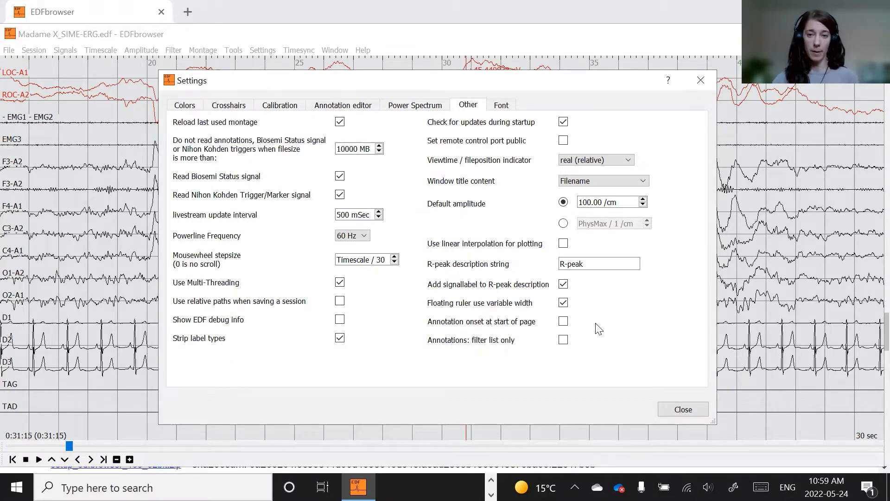
{"action": "left_click", "coordinate": [566, 320]}
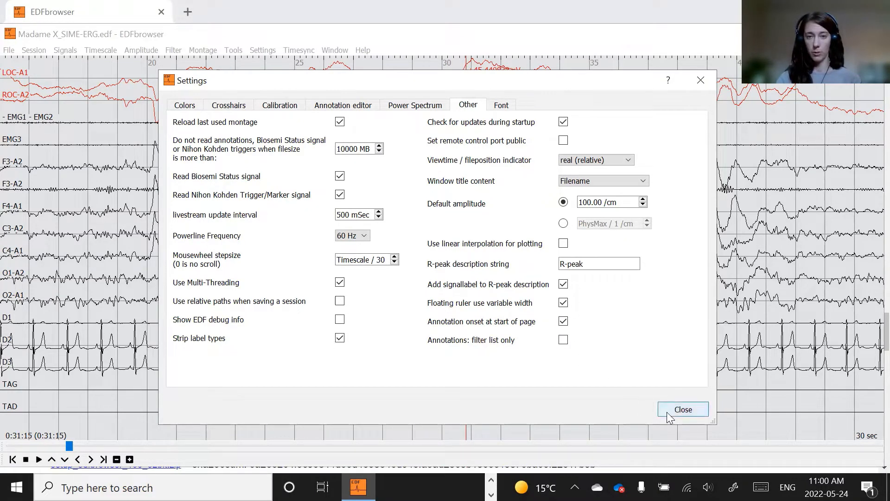
{"action": "left_click", "coordinate": [692, 407]}
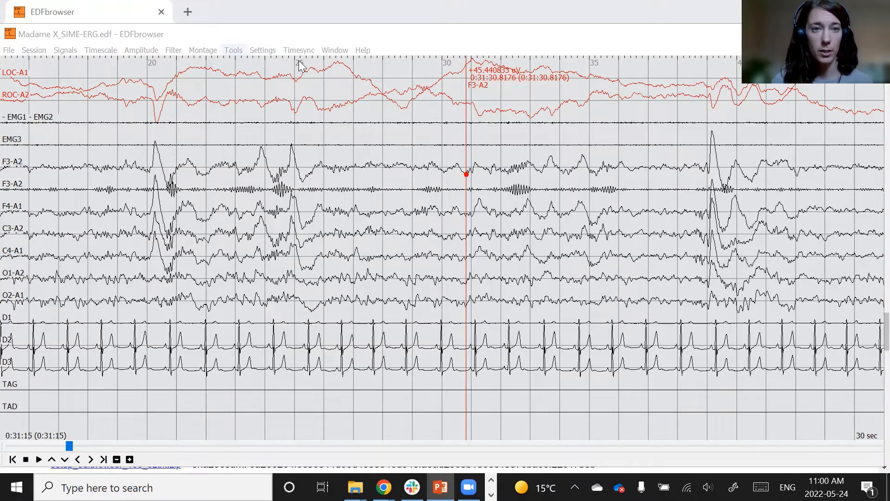
- Open the Import annotations/events dialog, then open Madame X_SIME-ERG_stage.tsv from Downloads in a spreadsheet
{"action": "left_click", "coordinate": [233, 50]}
{"action": "left_click", "coordinate": [276, 103]}
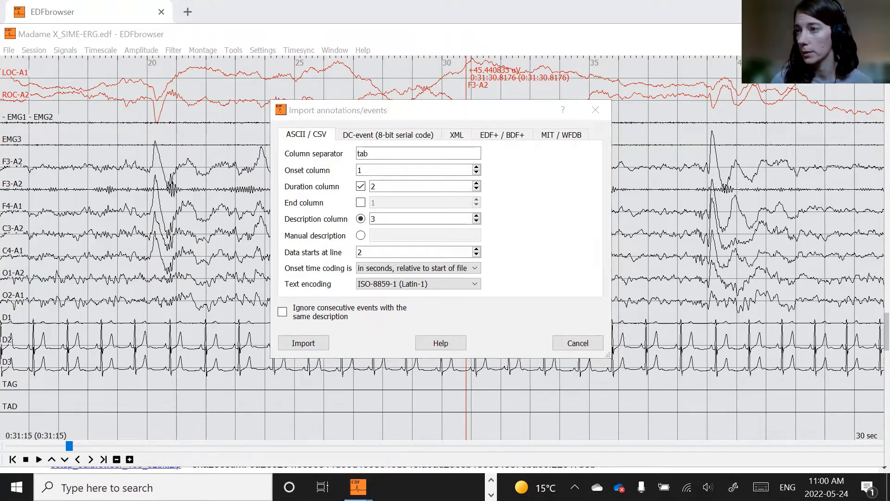
{"action": "key", "text": "alt+Tab"}
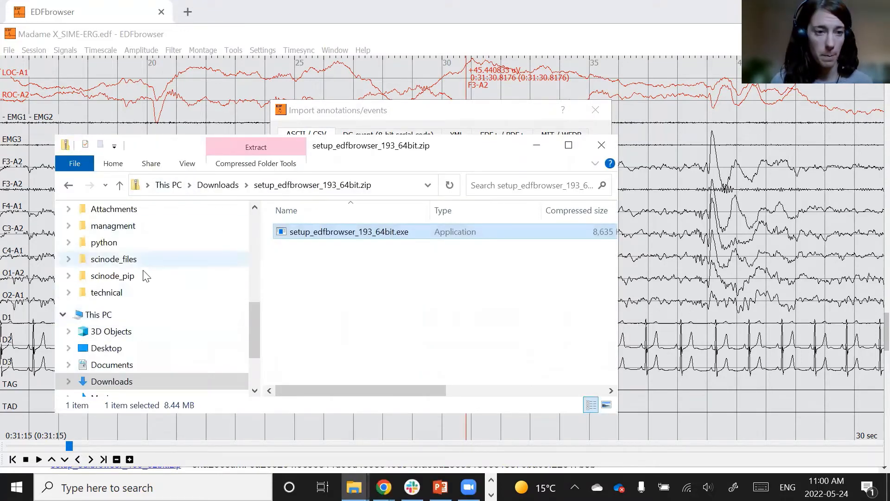
{"action": "scroll", "coordinate": [145, 276], "scroll_direction": "up", "scroll_amount": 5}
{"action": "scroll", "coordinate": [145, 276], "scroll_direction": "up", "scroll_amount": 2}
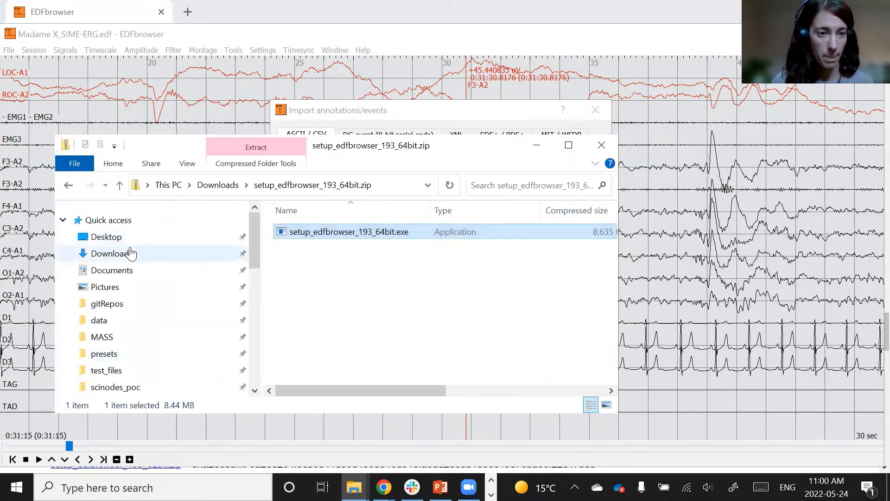
{"action": "left_click", "coordinate": [131, 253]}
{"action": "left_click", "coordinate": [391, 316]}
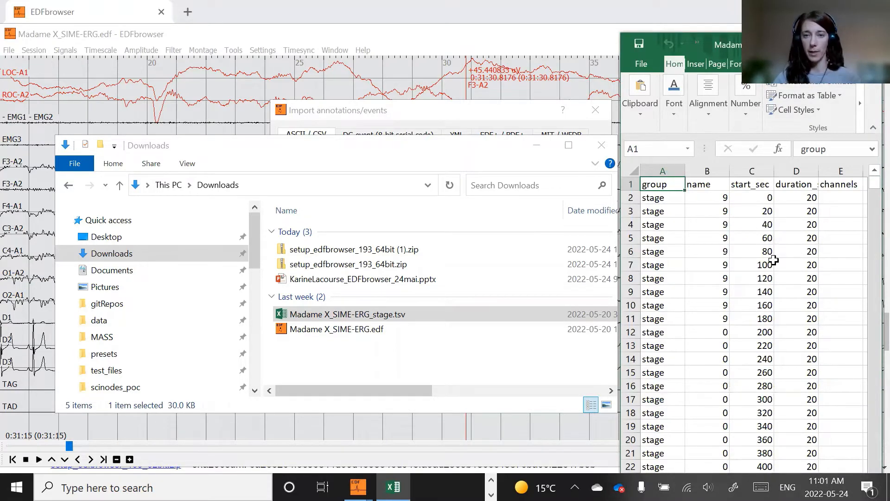
{"action": "left_click", "coordinate": [456, 147]}
{"action": "left_click_drag", "start_coordinate": [457, 142], "coordinate": [442, 119]}
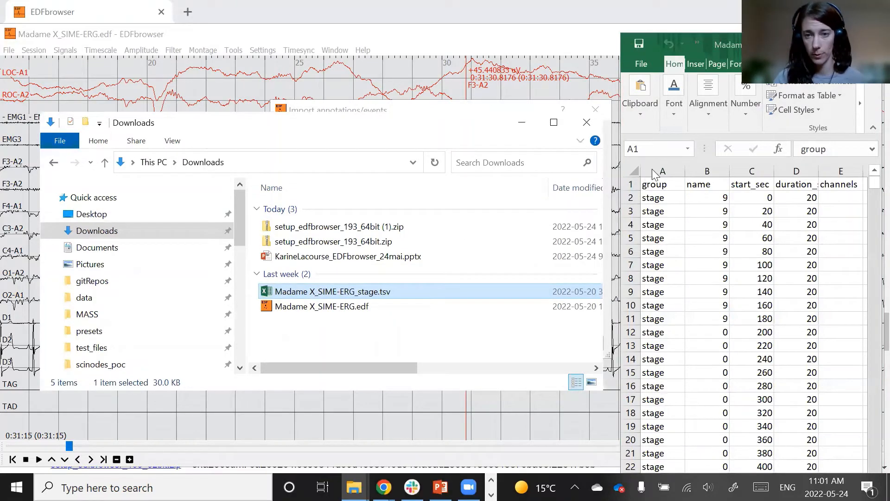
- Examine the stage file's columns group, name, start_sec, duration_sec and channels and scroll through its rows
{"action": "left_click", "coordinate": [805, 231]}
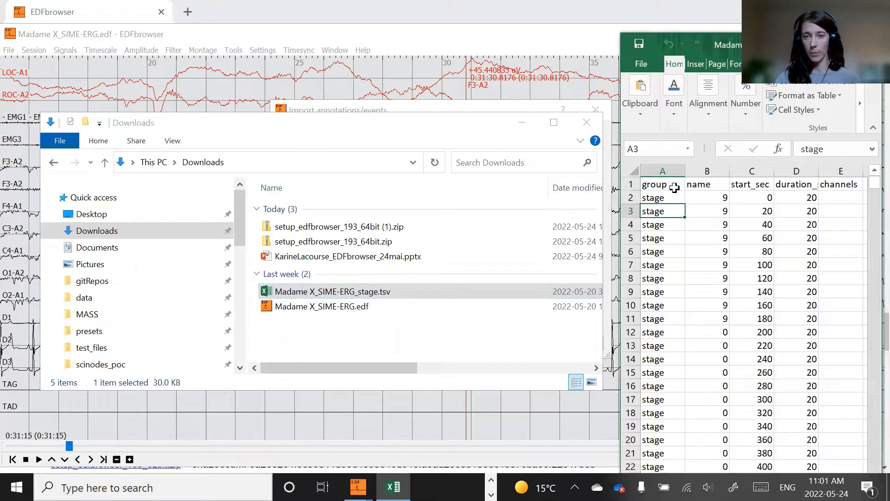
{"action": "left_click_drag", "start_coordinate": [670, 184], "coordinate": [837, 204]}
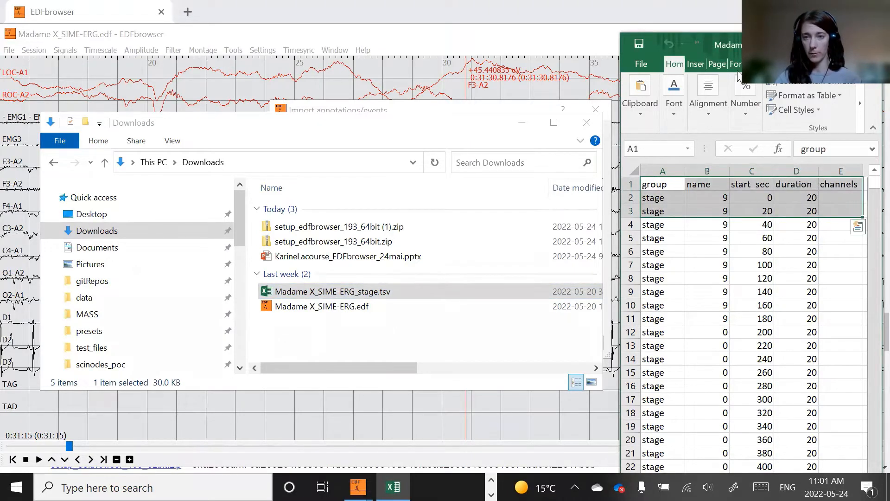
{"action": "left_click", "coordinate": [709, 250]}
{"action": "left_click", "coordinate": [667, 184]}
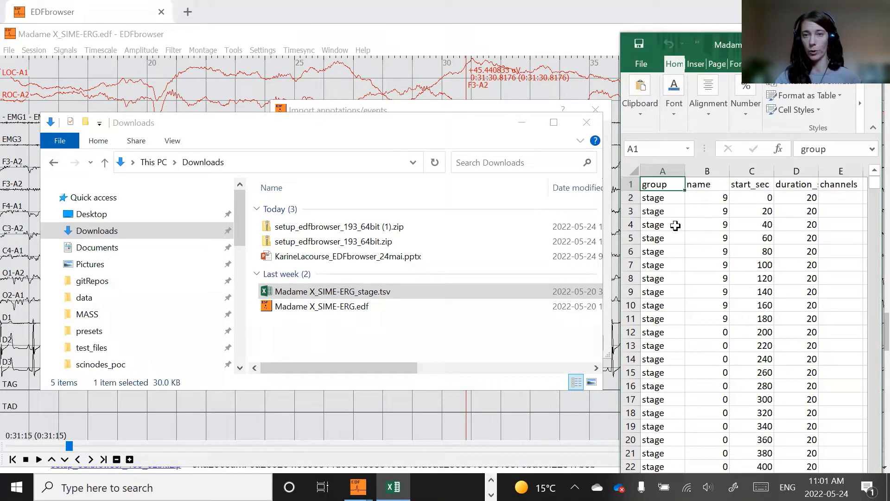
{"action": "left_click", "coordinate": [697, 184]}
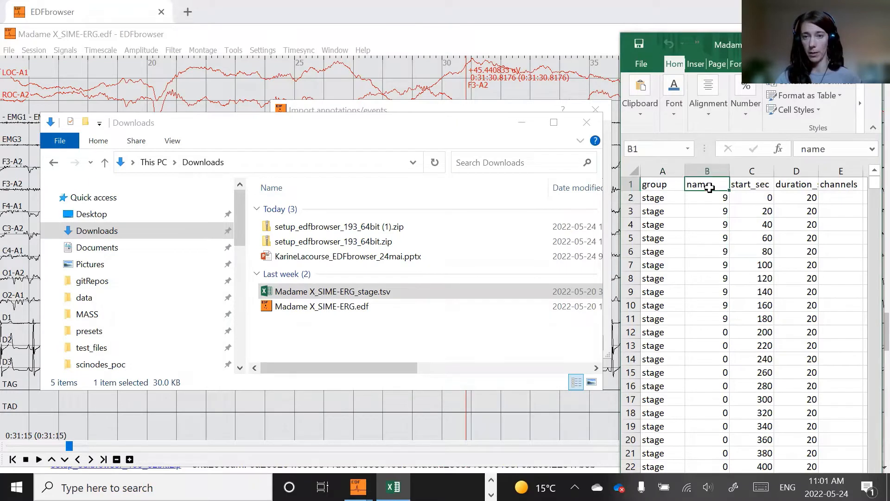
{"action": "left_click", "coordinate": [748, 184]}
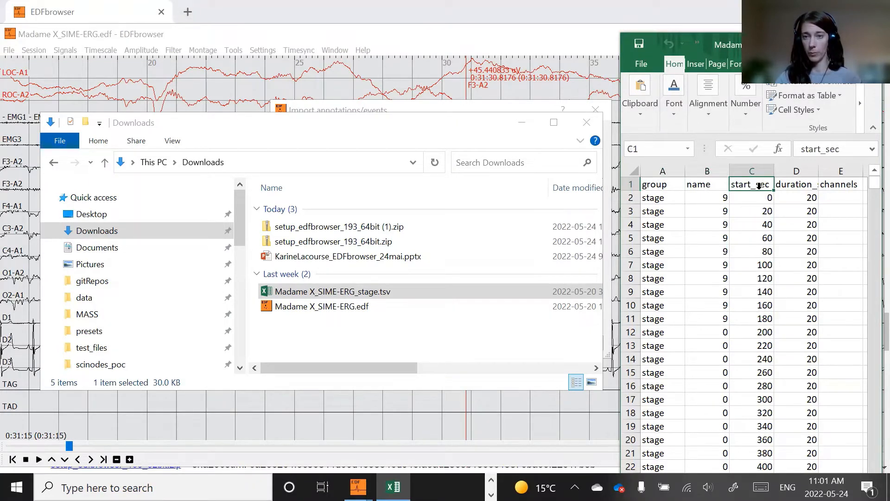
{"action": "left_click", "coordinate": [796, 185]}
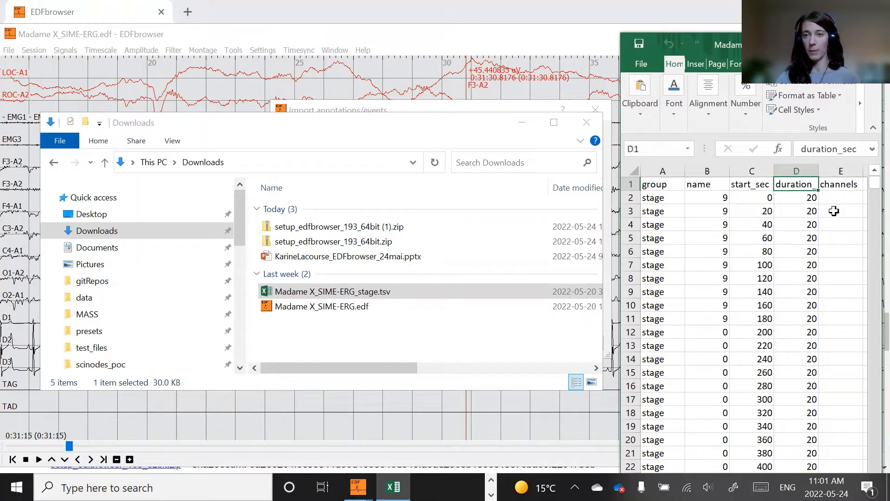
{"action": "left_click", "coordinate": [839, 199]}
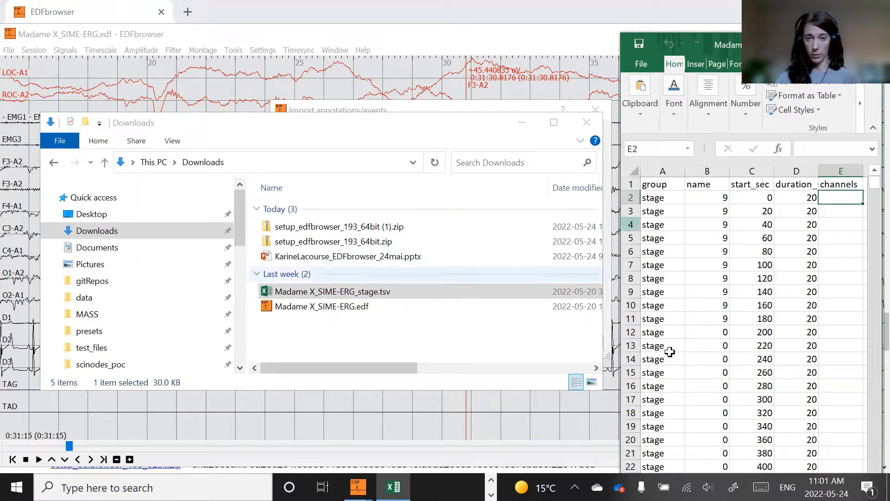
{"action": "scroll", "coordinate": [706, 277], "scroll_direction": "down", "scroll_amount": 5}
{"action": "scroll", "coordinate": [705, 277], "scroll_direction": "down", "scroll_amount": 20}
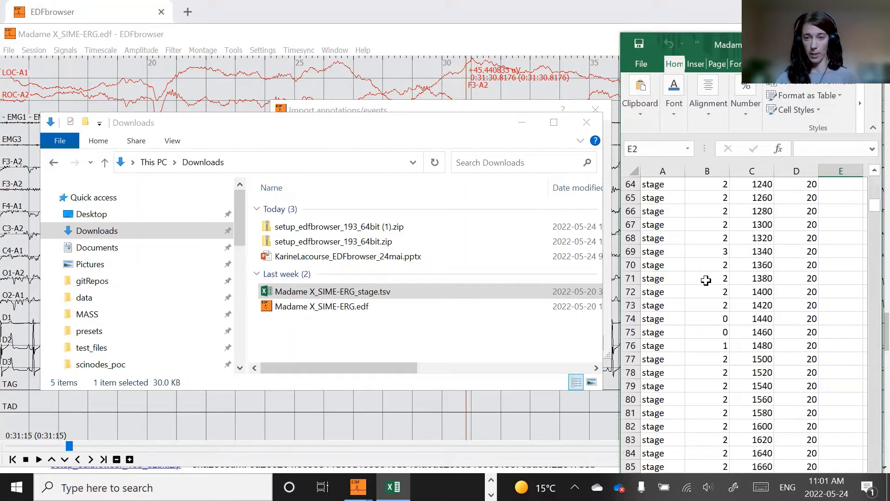
- Examine the stage file's header row and compare the name, start_sec and duration_sec values across rows
{"action": "scroll", "coordinate": [703, 283], "scroll_direction": "up", "scroll_amount": 14}
{"action": "scroll", "coordinate": [704, 284], "scroll_direction": "up", "scroll_amount": 18}
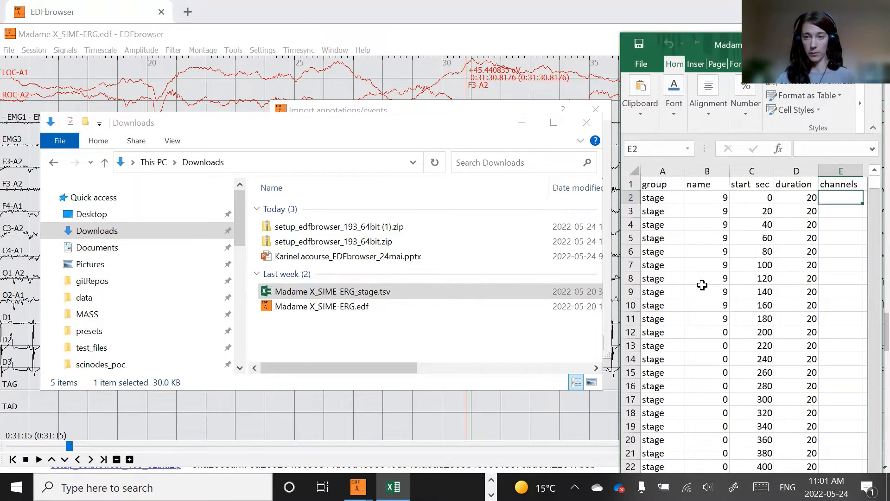
{"action": "left_click_drag", "start_coordinate": [707, 194], "coordinate": [707, 412]}
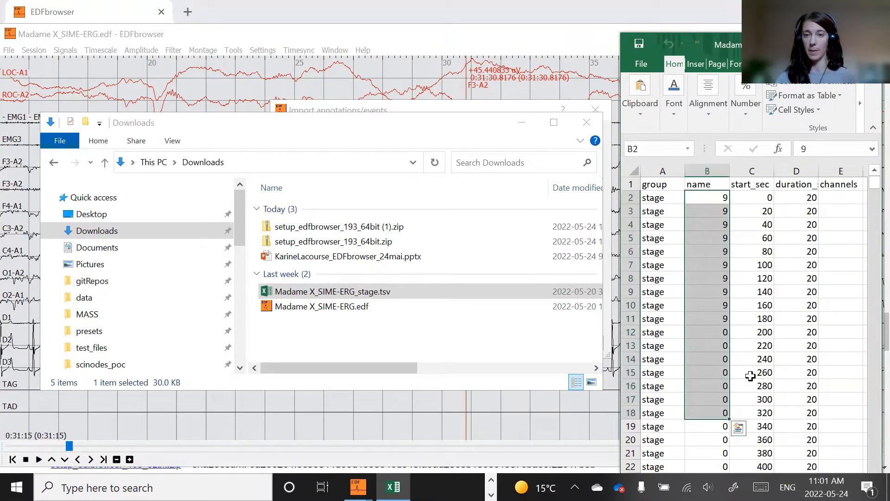
{"action": "left_click", "coordinate": [809, 345]}
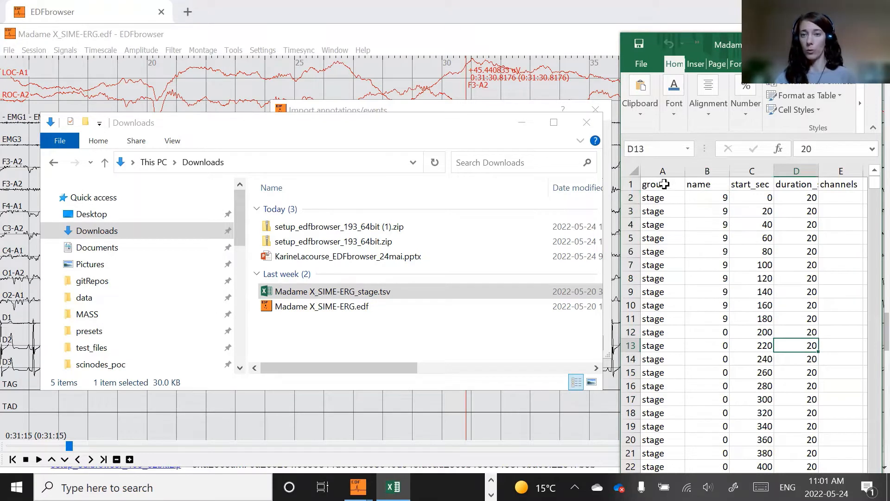
{"action": "left_click_drag", "start_coordinate": [665, 184], "coordinate": [835, 292]}
{"action": "left_click", "coordinate": [793, 342]}
{"action": "left_click", "coordinate": [679, 209]}
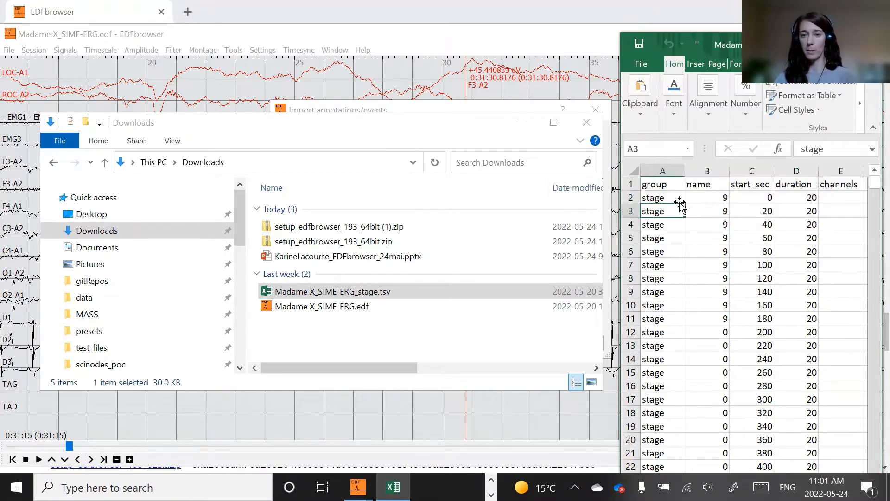
{"action": "left_click", "coordinate": [682, 198]}
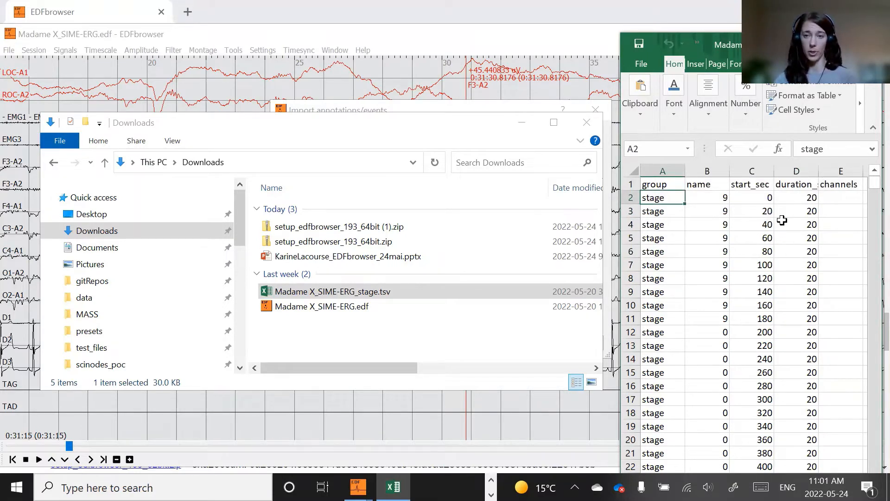
{"action": "left_click", "coordinate": [796, 211]}
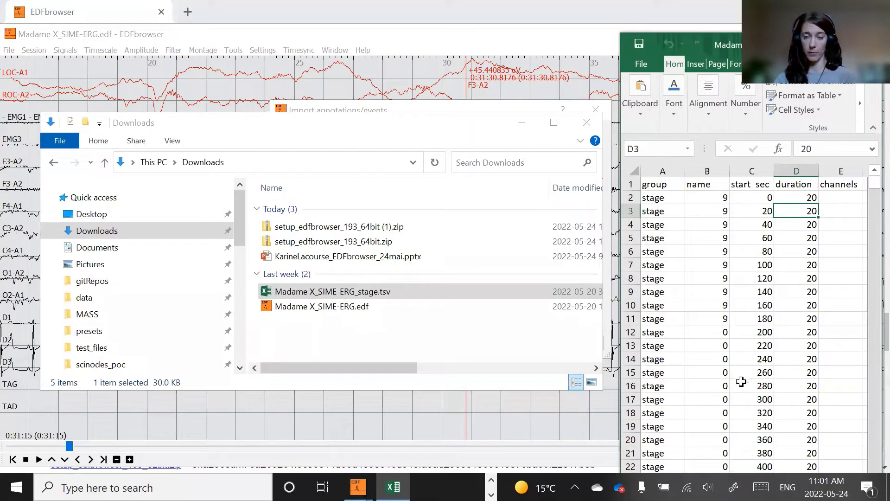
{"action": "left_click", "coordinate": [698, 293]}
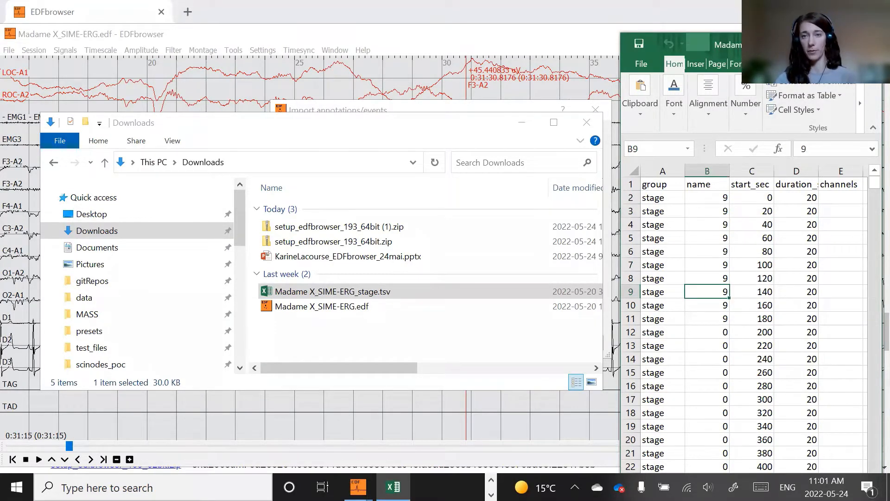
{"action": "left_click", "coordinate": [795, 317]}
{"action": "left_click", "coordinate": [830, 238]}
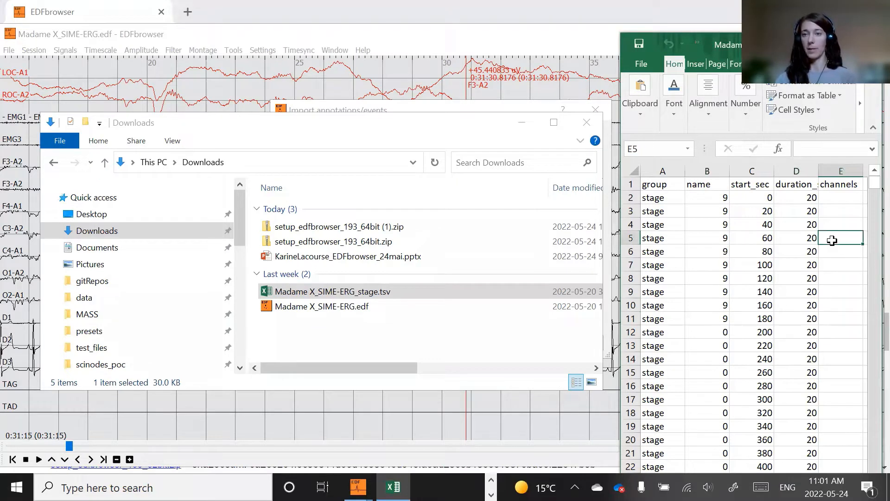
{"action": "left_click", "coordinate": [840, 198]}
{"action": "left_click", "coordinate": [812, 238]}
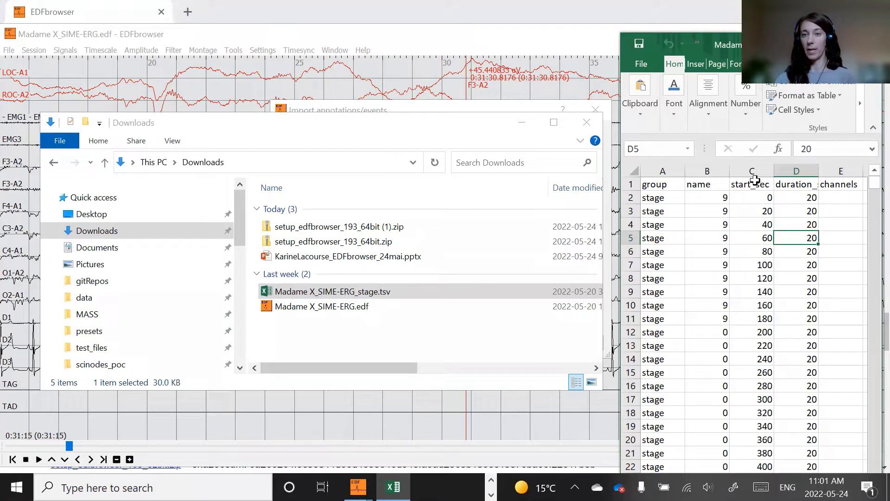
{"action": "left_click_drag", "start_coordinate": [752, 184], "coordinate": [765, 306]}
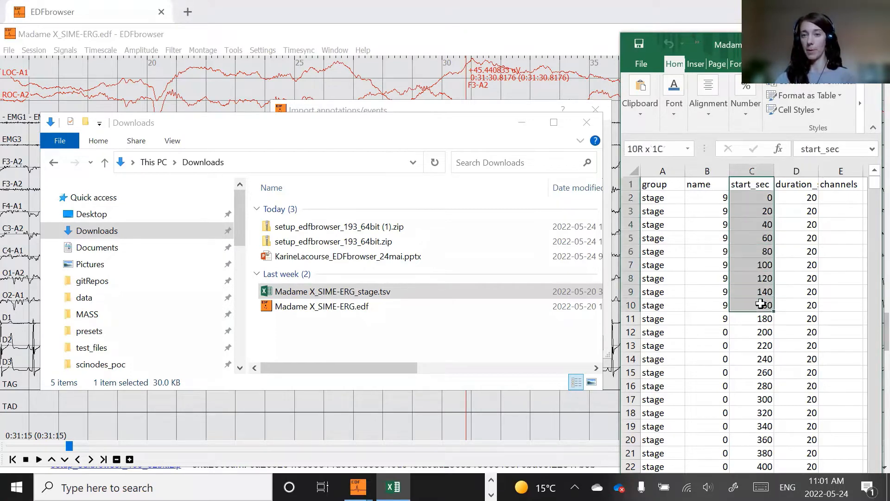
{"action": "left_click", "coordinate": [755, 224]}
{"action": "left_click", "coordinate": [754, 195]}
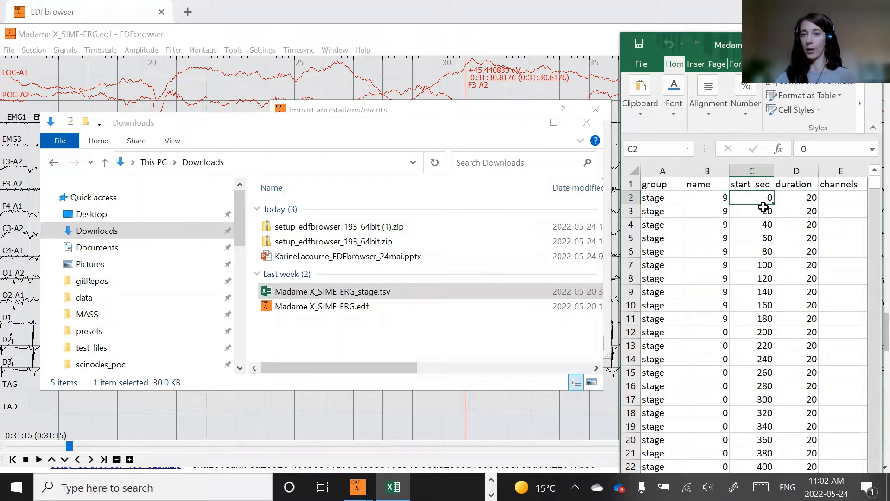
{"action": "left_click", "coordinate": [761, 222]}
{"action": "left_click", "coordinate": [741, 198]}
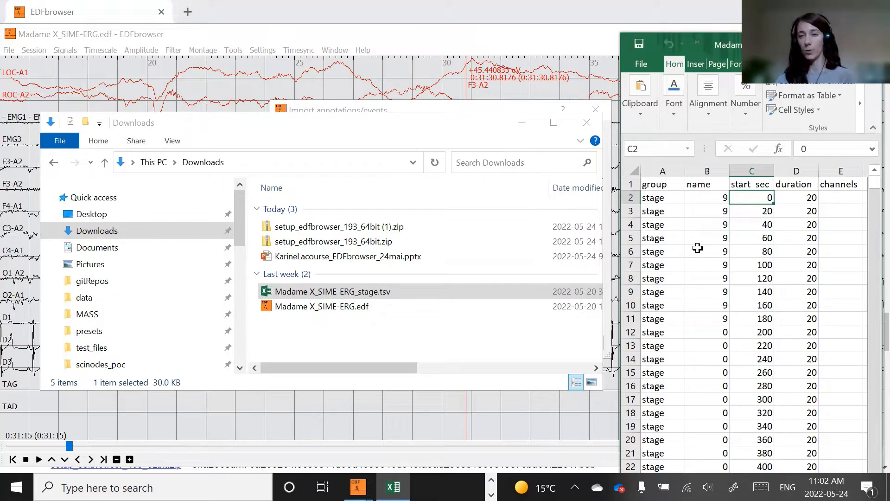
{"action": "left_click", "coordinate": [763, 225]}
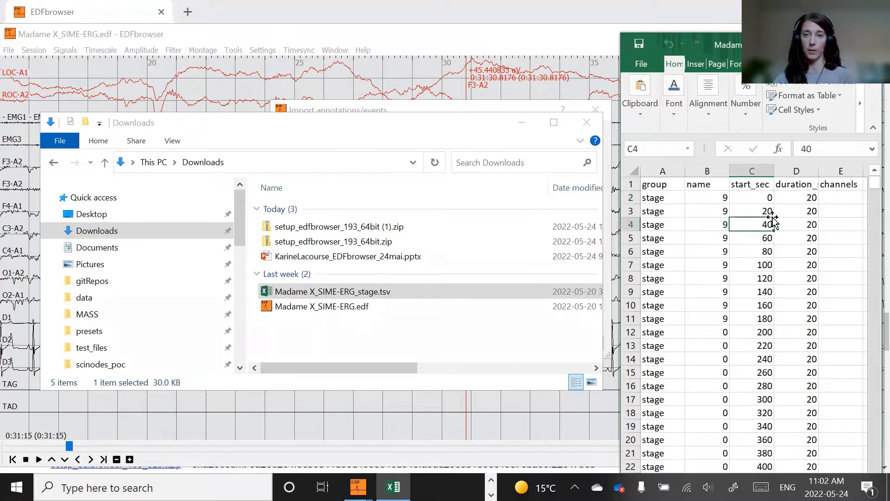
{"action": "left_click", "coordinate": [829, 199]}
{"action": "left_click", "coordinate": [753, 203]}
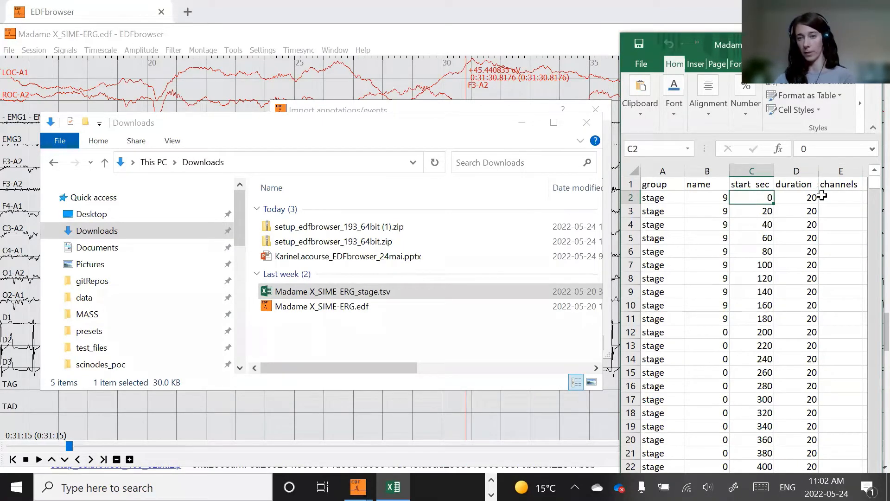
{"action": "left_click", "coordinate": [781, 211]}
{"action": "left_click", "coordinate": [755, 195]}
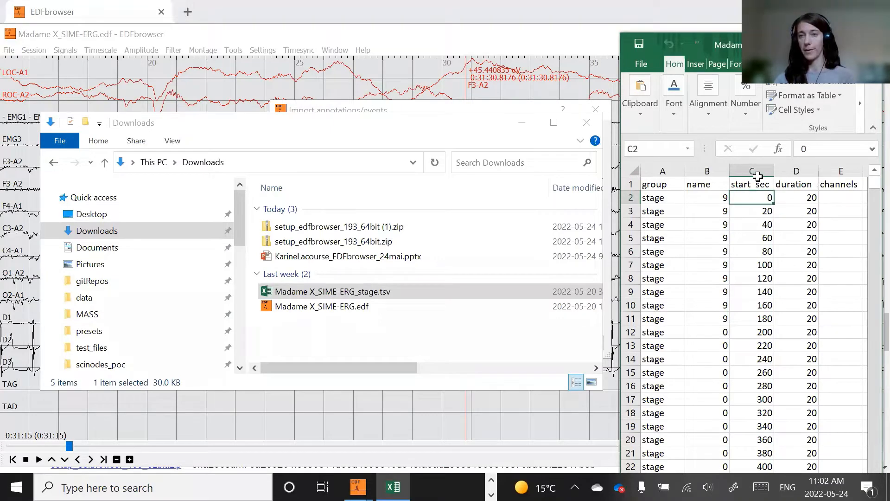
{"action": "left_click", "coordinate": [837, 197]}
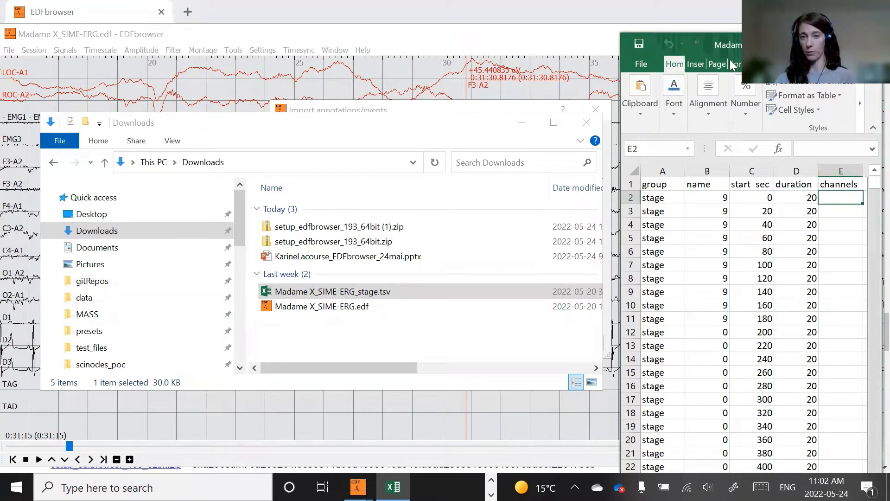
{"action": "left_click_drag", "start_coordinate": [729, 60], "coordinate": [732, 42]}
{"action": "left_click", "coordinate": [744, 219]}
{"action": "left_click", "coordinate": [826, 183]}
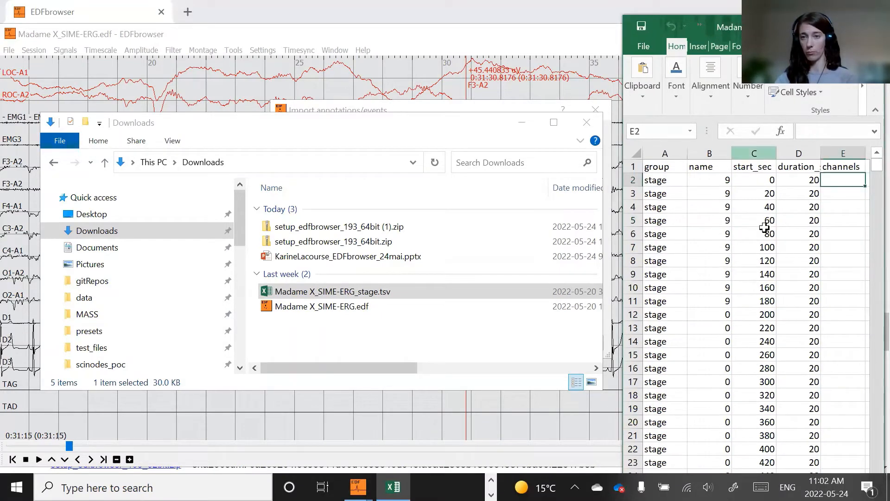
{"action": "left_click", "coordinate": [681, 190]}
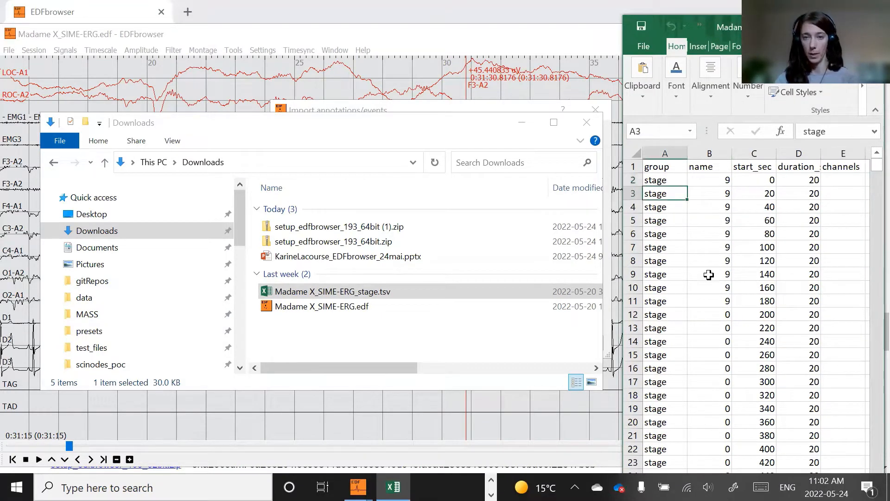
- Bring the Import annotations/events dialog forward and compare its column separator and column fields with the spreadsheet's headers
{"action": "left_click", "coordinate": [371, 99]}
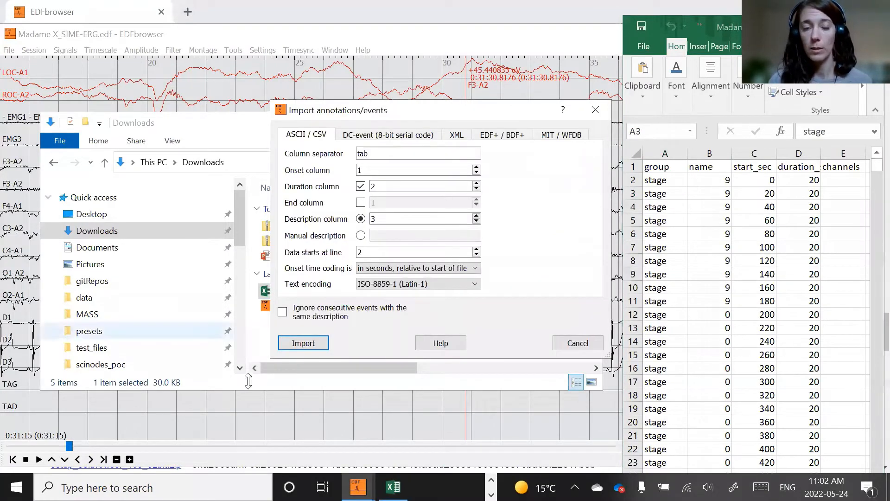
{"action": "left_click_drag", "start_coordinate": [397, 114], "coordinate": [377, 102]}
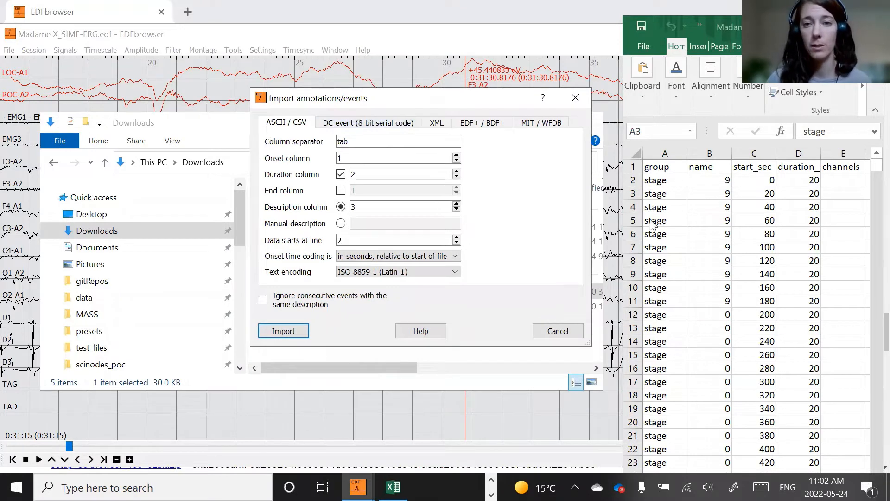
{"action": "left_click", "coordinate": [664, 167]}
{"action": "left_click", "coordinate": [701, 167]}
{"action": "left_click", "coordinate": [789, 168]}
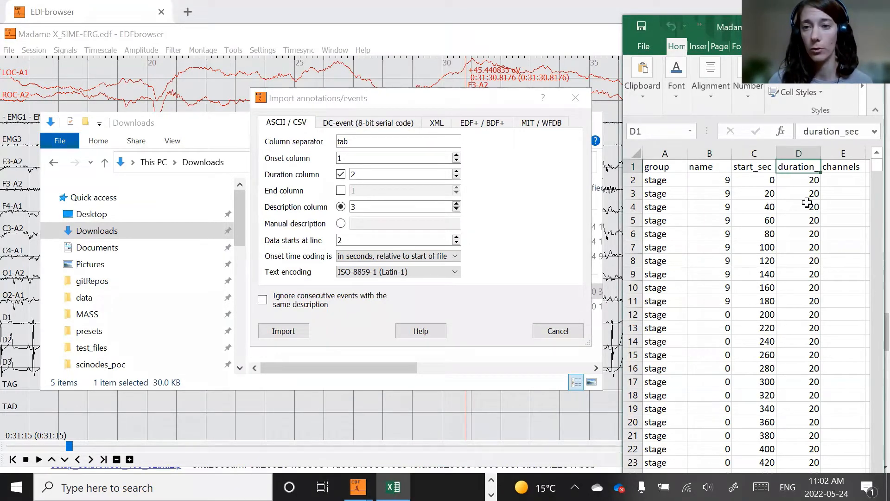
{"action": "left_click", "coordinate": [805, 204]}
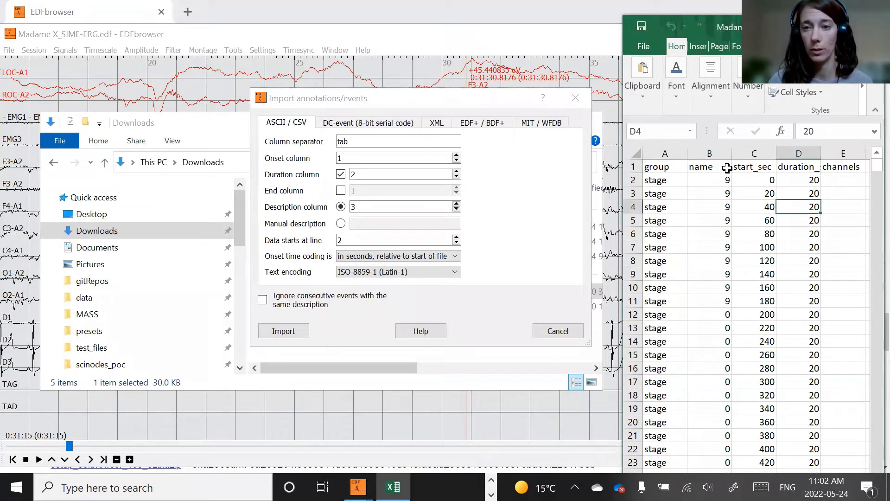
{"action": "left_click", "coordinate": [368, 141]}
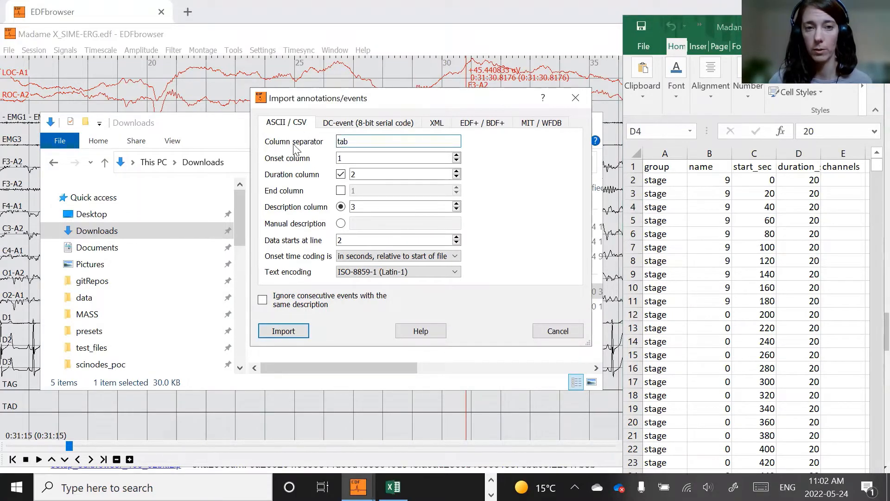
{"action": "left_click_drag", "start_coordinate": [354, 142], "coordinate": [334, 141]}
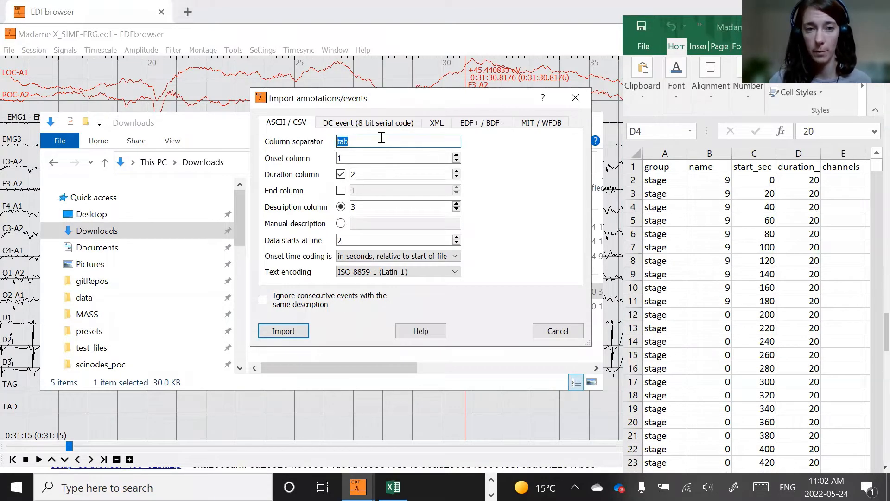
{"action": "left_click", "coordinate": [415, 140]}
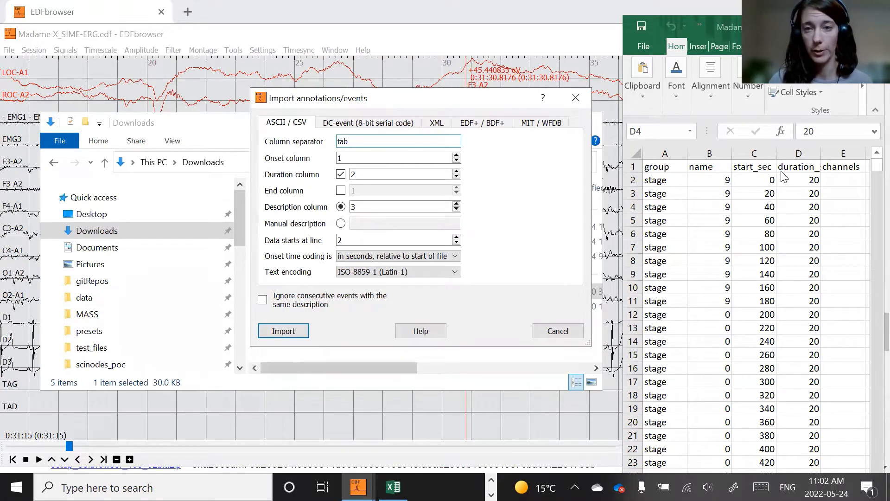
{"action": "left_click", "coordinate": [756, 163]}
{"action": "left_click", "coordinate": [755, 152]}
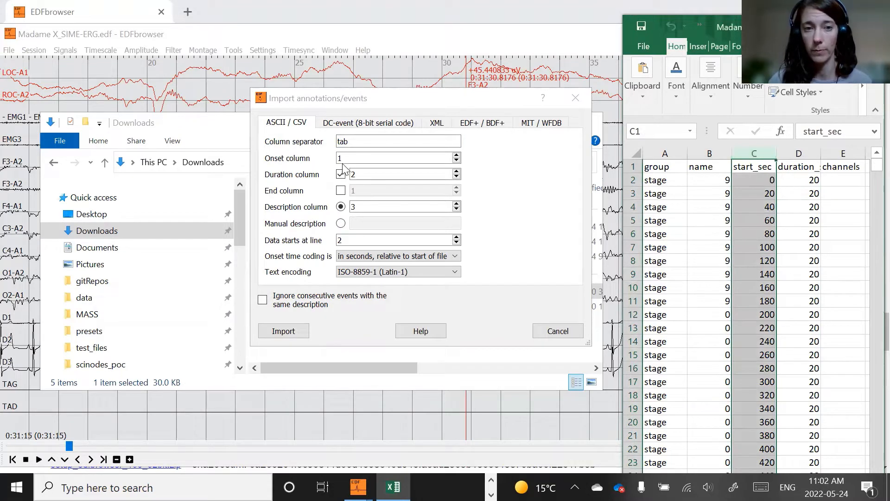
- Set the onset column to 3, the duration column to 4 and the description column to 2
{"action": "left_click", "coordinate": [360, 159]}
{"action": "key", "text": "Tab"}
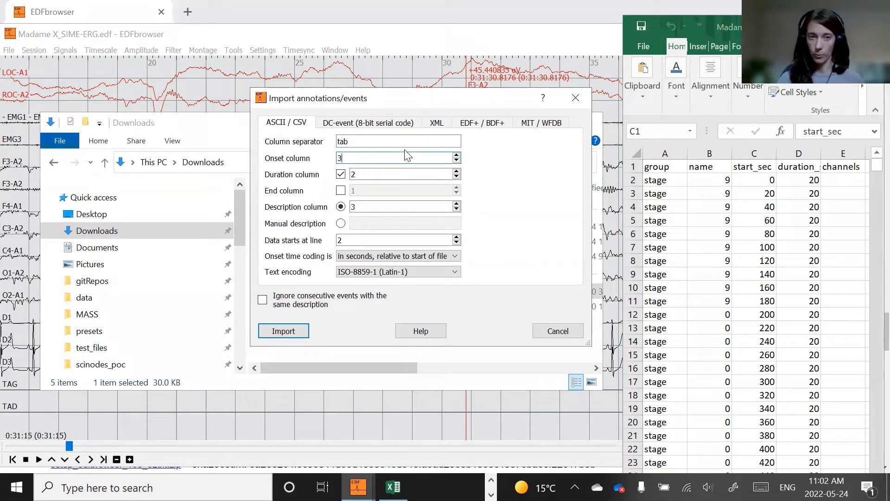
{"action": "type", "text": "3"}
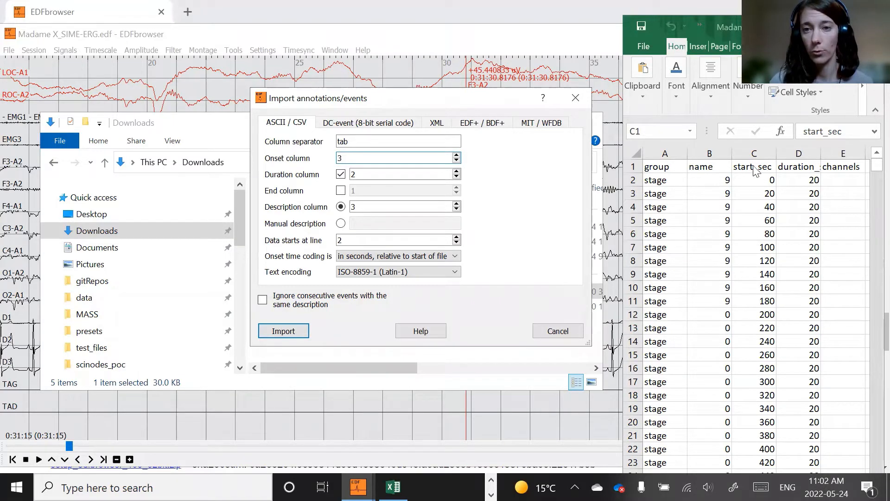
{"action": "double_click", "coordinate": [351, 174]}
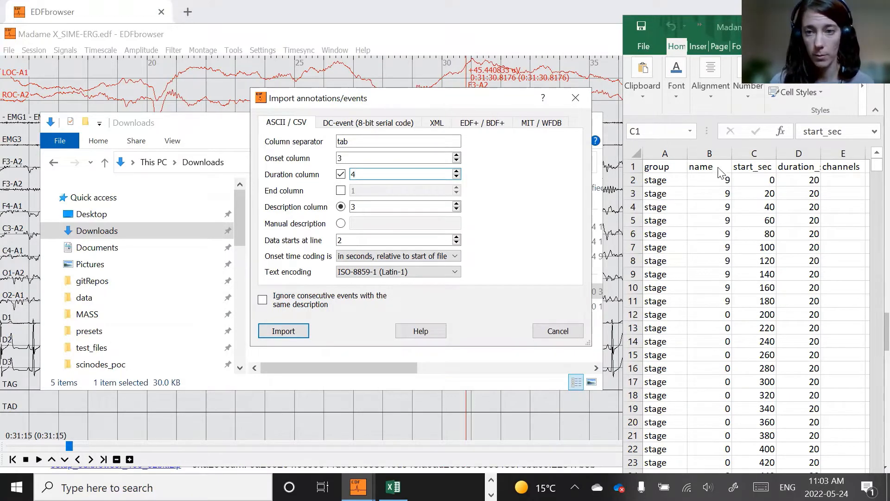
{"action": "double_click", "coordinate": [353, 206]}
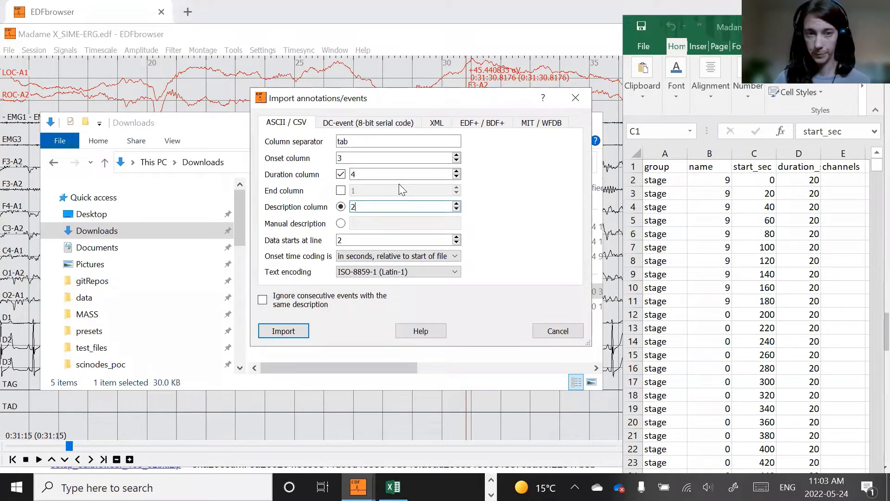
- Check the data start line against the spreadsheet and set the onset time coding to yyyy-mm-ddThh:mm:ss.xxx
{"action": "left_click", "coordinate": [353, 242]}
{"action": "left_click", "coordinate": [627, 176]}
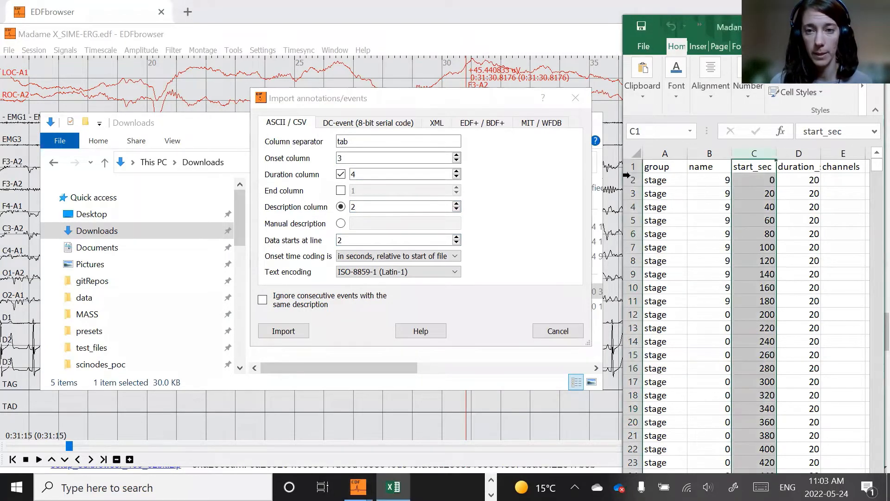
{"action": "left_click", "coordinate": [629, 179]}
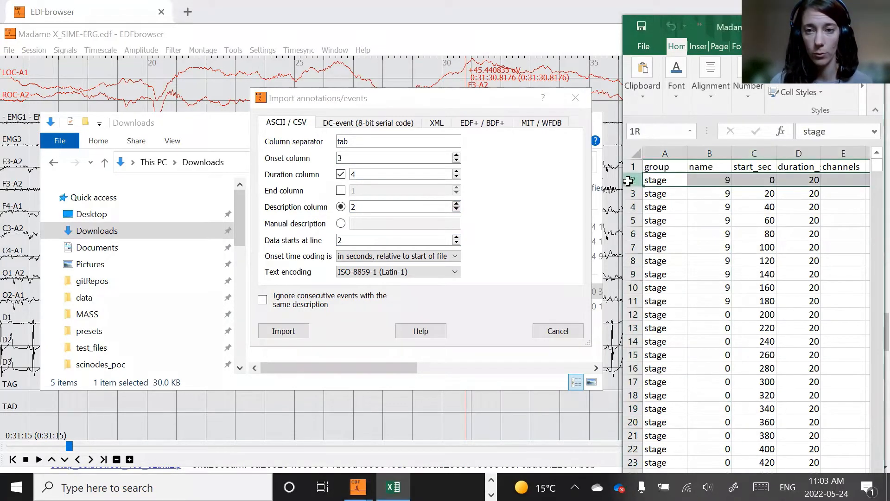
{"action": "left_click", "coordinate": [742, 211]}
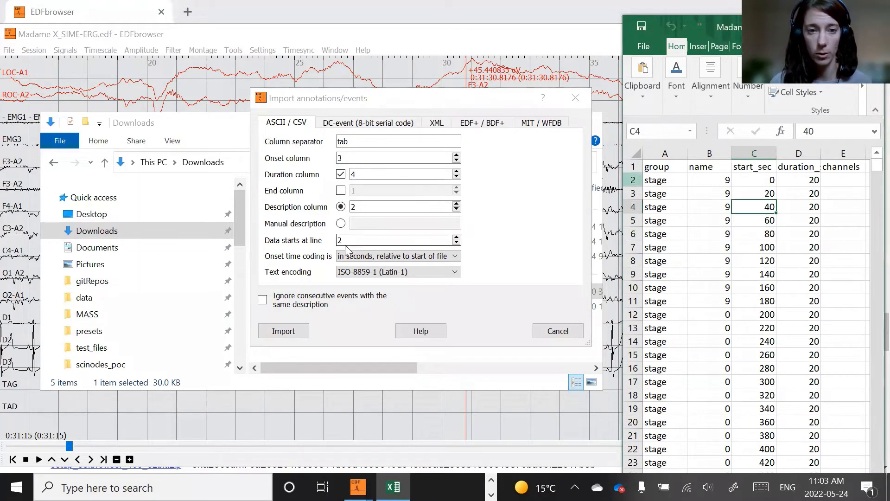
{"action": "left_click", "coordinate": [385, 258]}
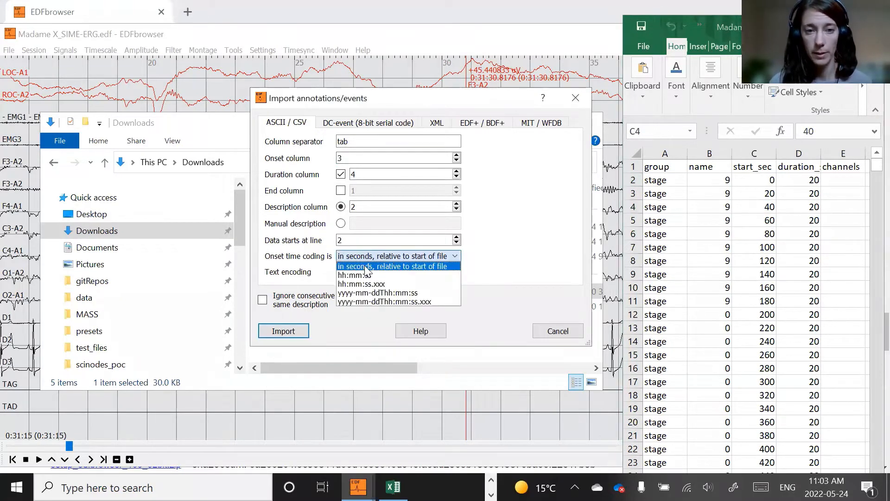
{"action": "left_click", "coordinate": [373, 301]}
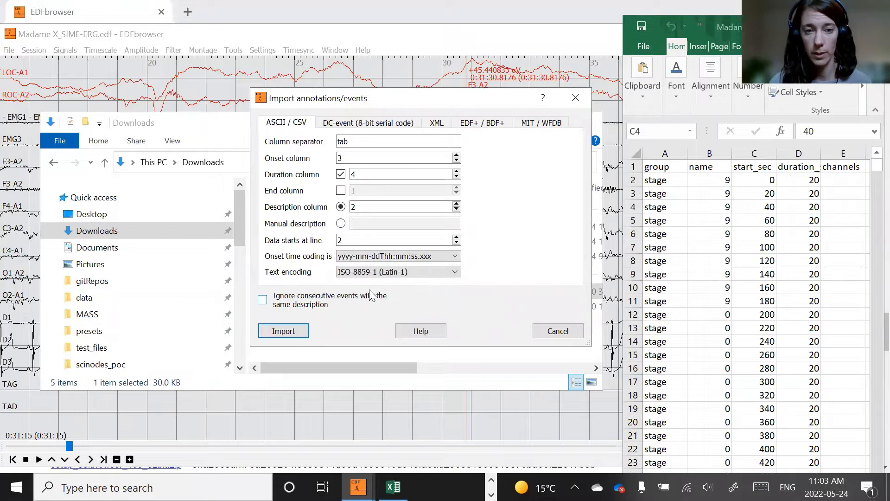
- Set the onset time coding to in seconds, relative to start of file, and keep the text encoding at ISO-8859-1 (Latin-1)
{"action": "left_click", "coordinate": [380, 256]}
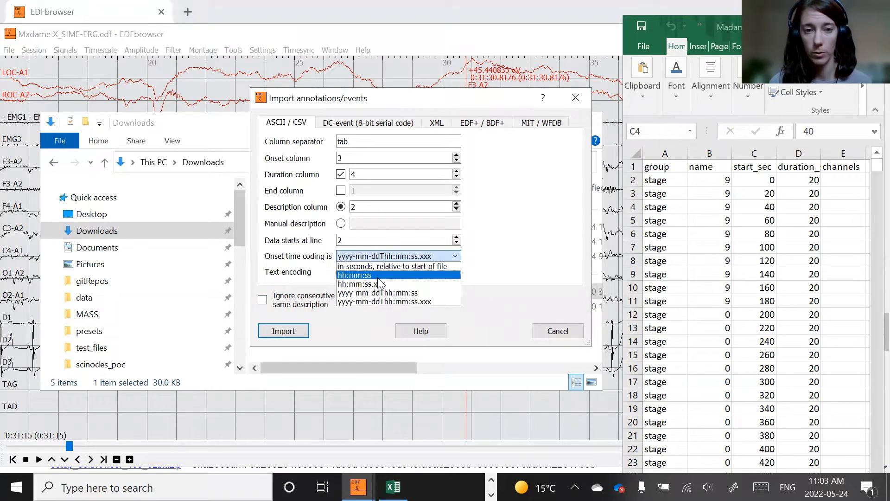
{"action": "left_click", "coordinate": [391, 266]}
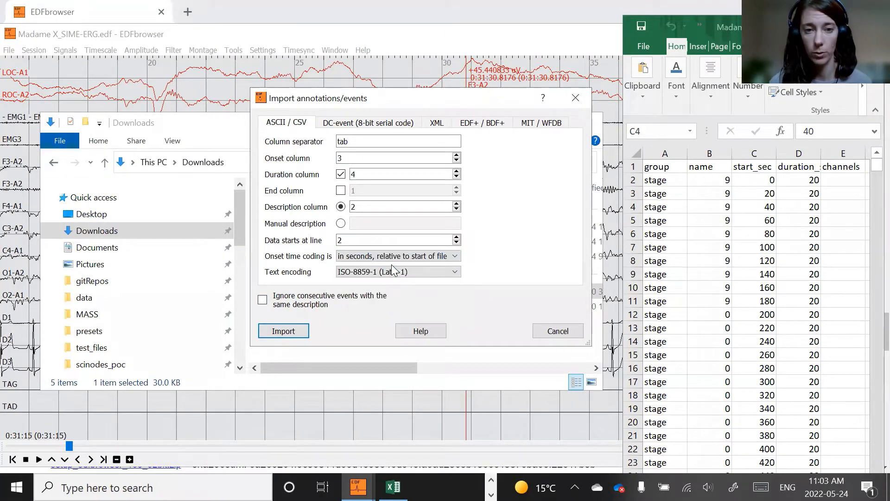
{"action": "left_click", "coordinate": [388, 272]}
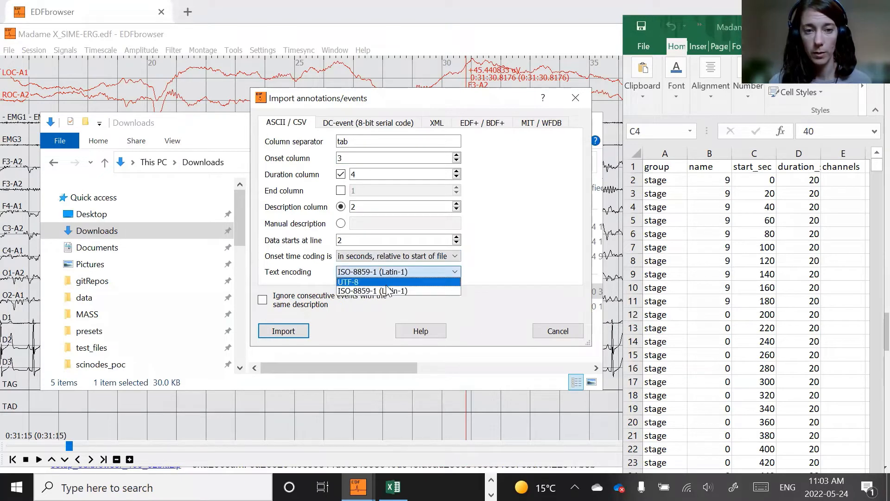
{"action": "left_click", "coordinate": [387, 291]}
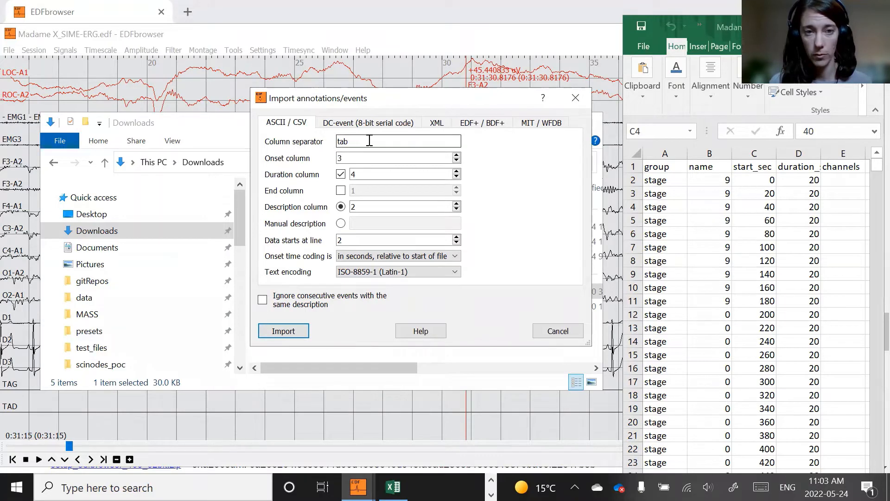
{"action": "left_click", "coordinate": [346, 158]}
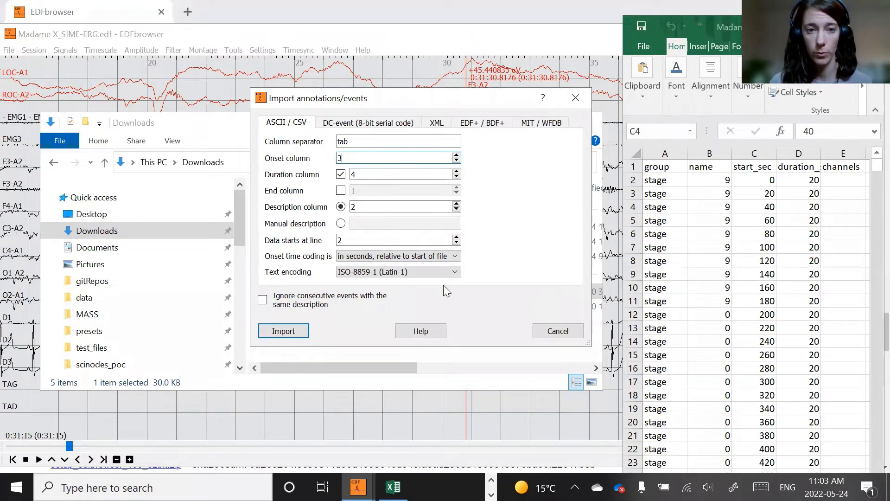
- Import the annotations from Madame X_SIME-ERG_stage.tsv in Downloads and acknowledge the completion notice
{"action": "left_click", "coordinate": [288, 330]}
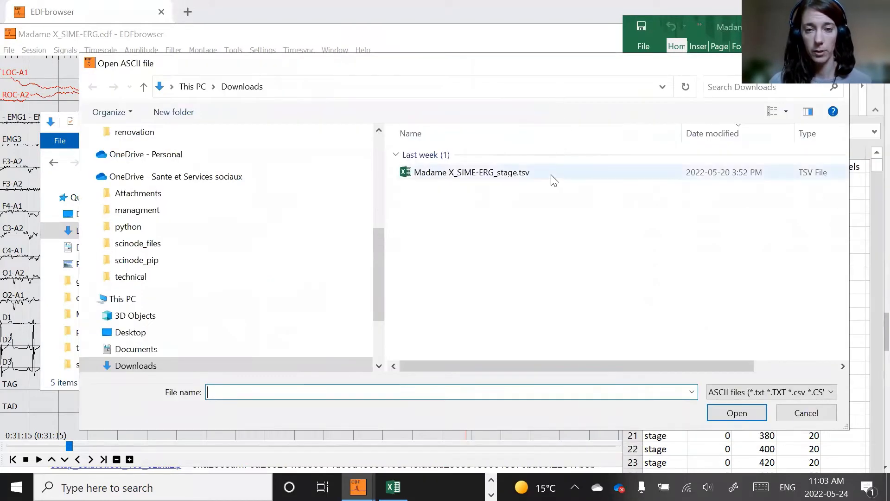
{"action": "left_click", "coordinate": [533, 173]}
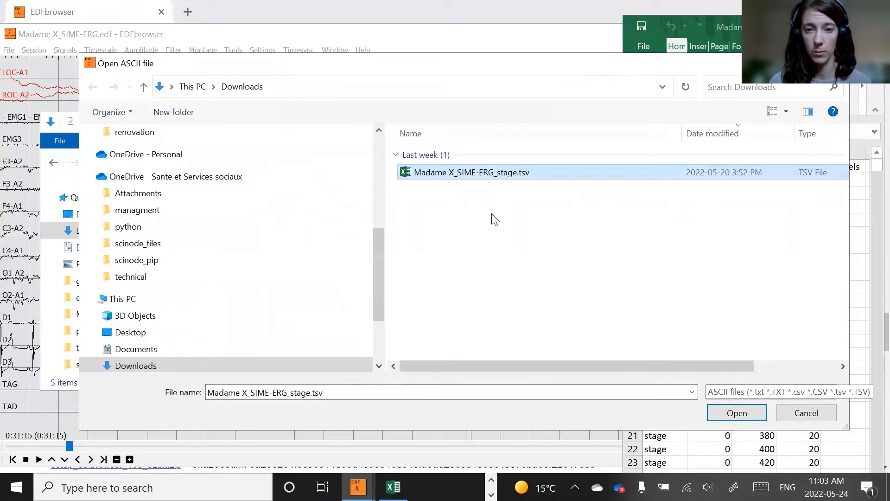
{"action": "left_click", "coordinate": [745, 406]}
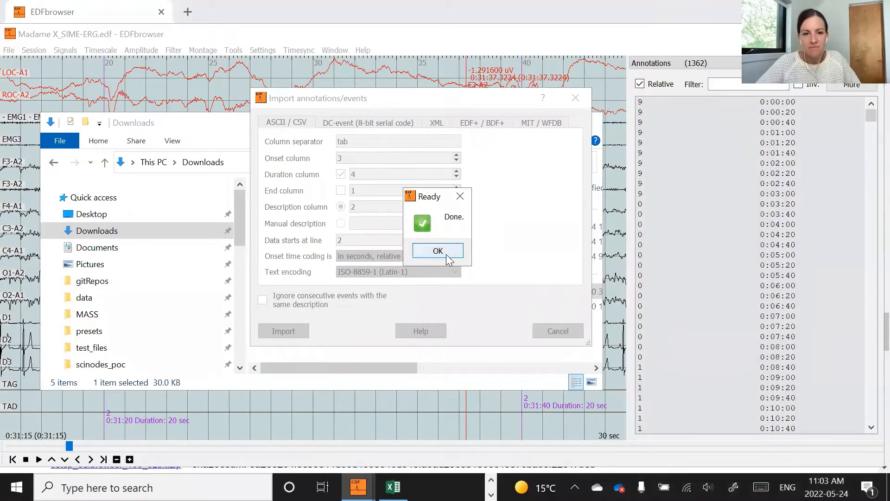
{"action": "left_click", "coordinate": [445, 253]}
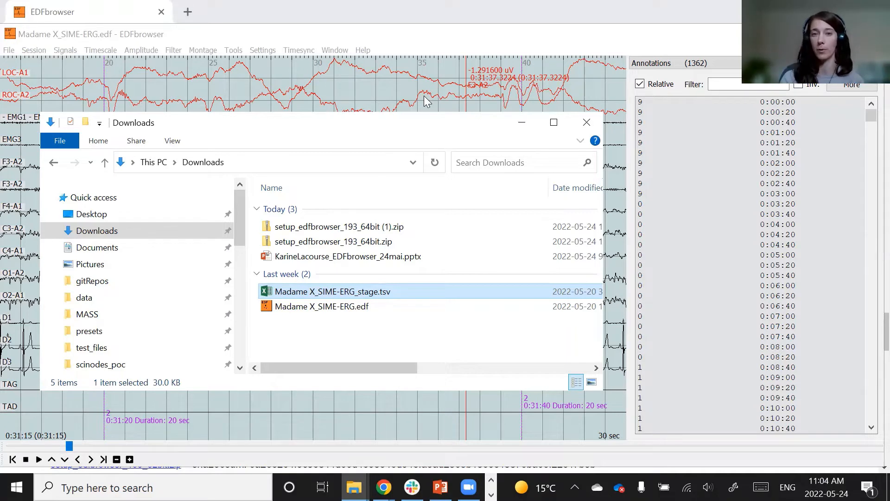
- Minimize the Downloads folder window and jump to the stage annotation at 0:08:40 in the annotations list
{"action": "left_click", "coordinate": [528, 130]}
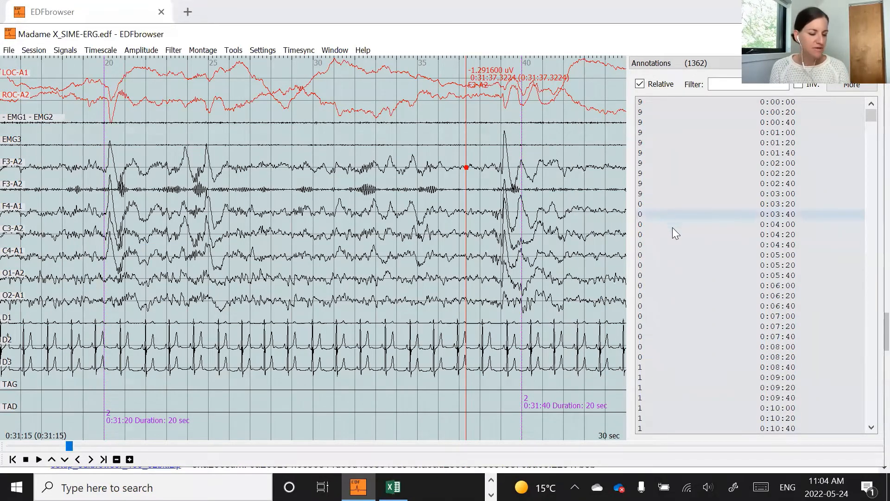
{"action": "scroll", "coordinate": [672, 278], "scroll_direction": "down", "scroll_amount": 5}
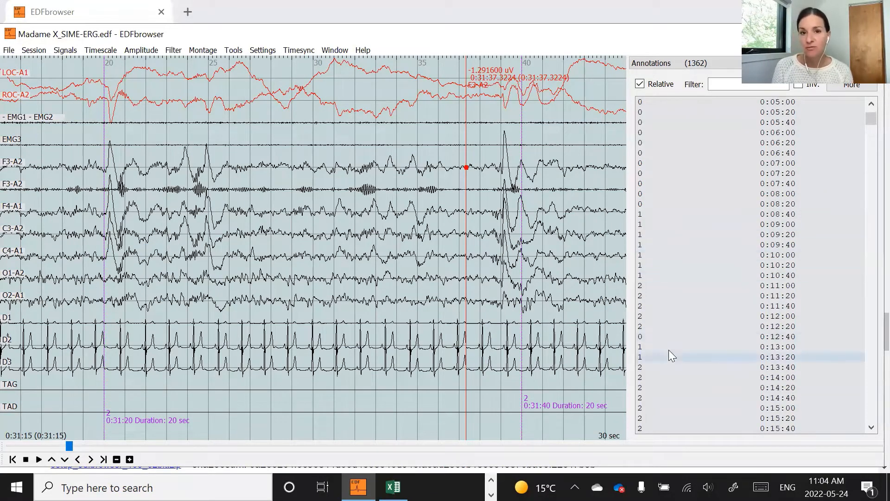
{"action": "left_click", "coordinate": [672, 214]}
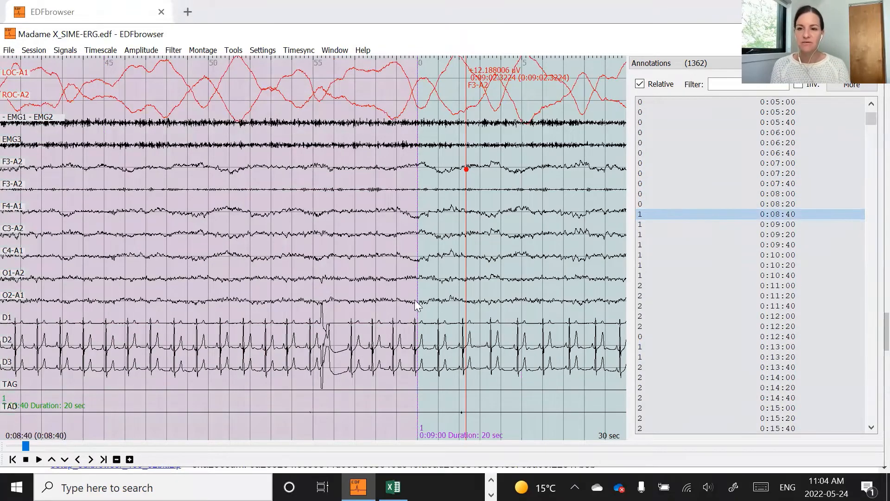
- Set the timescale to 20 Sec/page so one page matches a 20-second stage epoch
{"action": "left_click", "coordinate": [96, 51]}
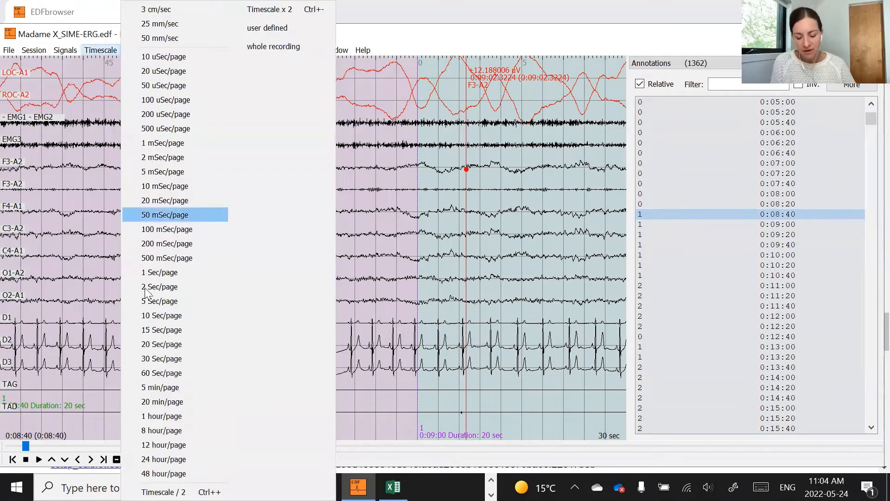
{"action": "left_click", "coordinate": [156, 349]}
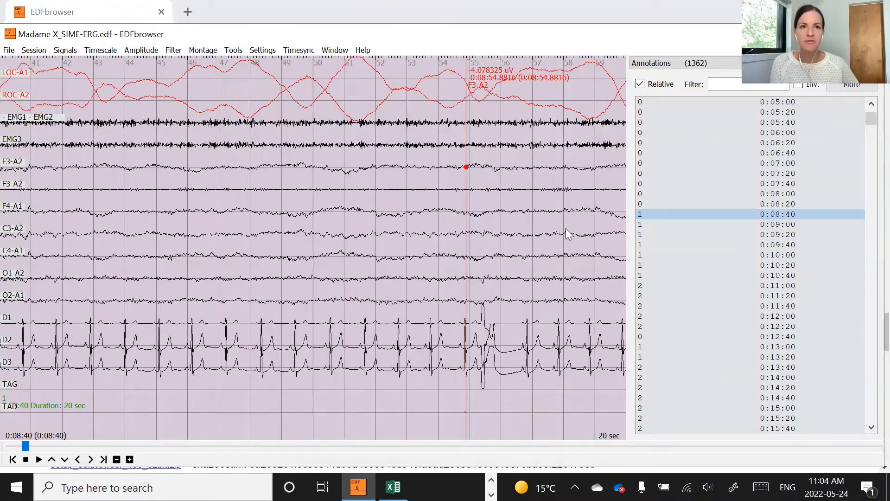
{"action": "key", "text": "alt+Tab"}
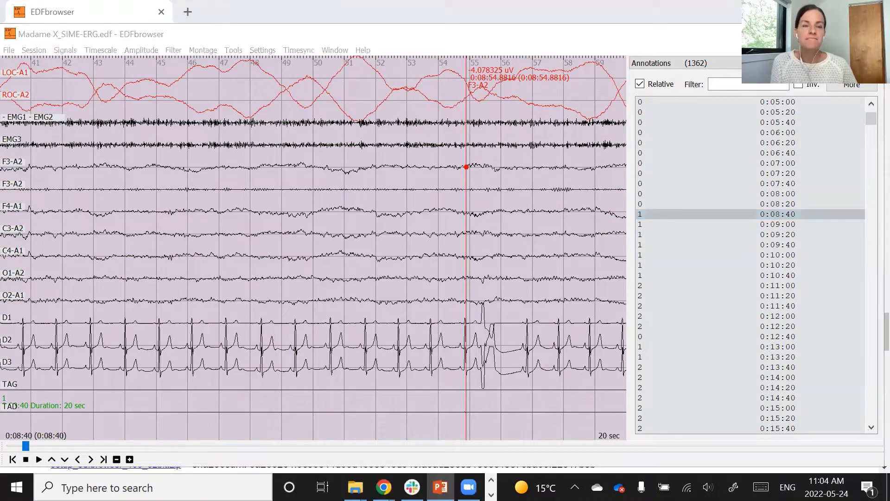
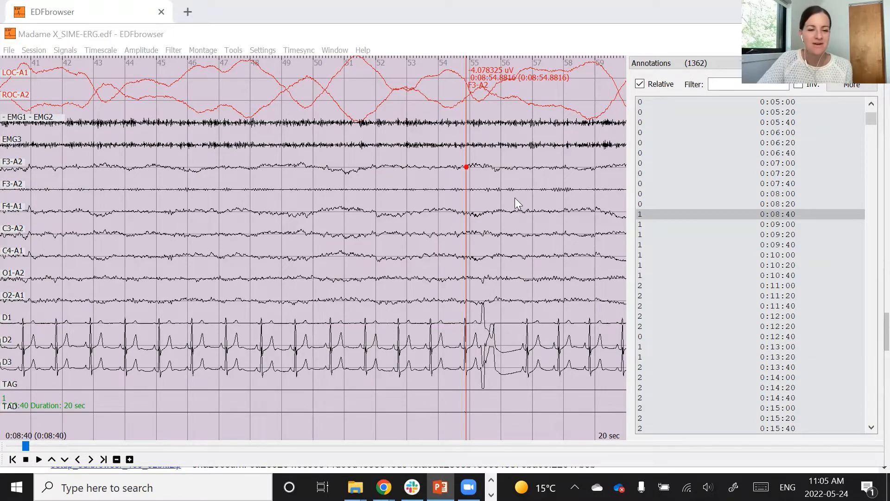
{"action": "left_click", "coordinate": [276, 60]}
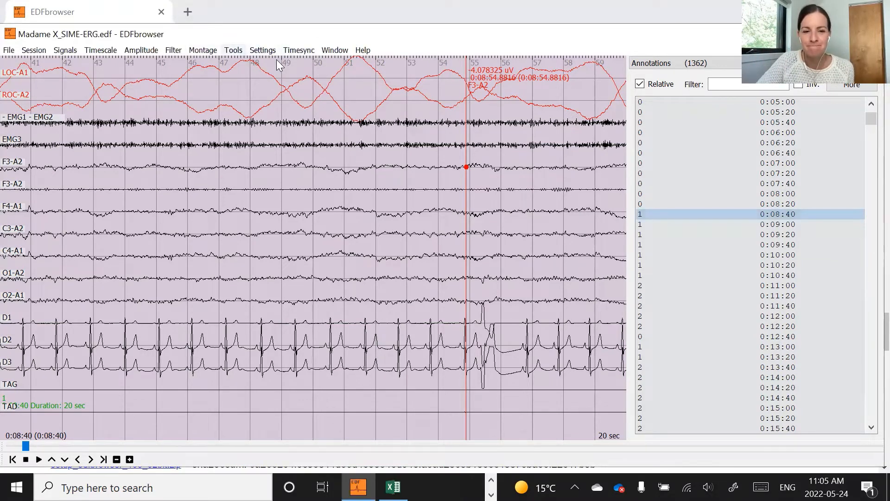
{"action": "left_click", "coordinate": [233, 51]}
{"action": "left_click", "coordinate": [276, 107]}
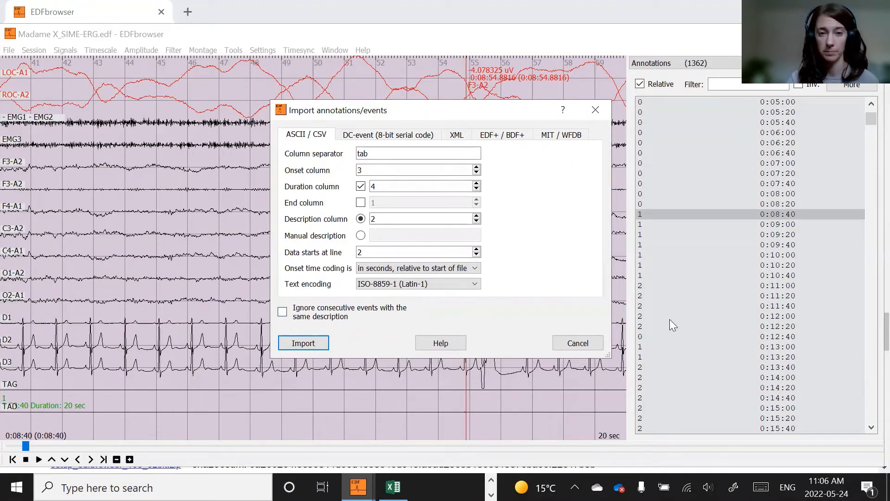
{"action": "left_click", "coordinate": [571, 343]}
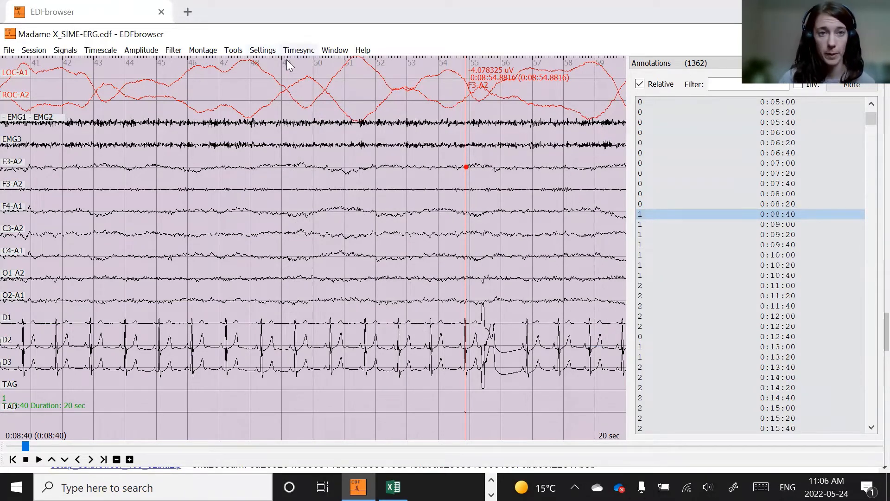
- Generate a hypnogram mapping stages W, R, N1, N2, N3, N4 to annotations 0, 5, 1, 2, 3, 4, using annotation durations as epoch length
{"action": "key", "text": "alt+w"}
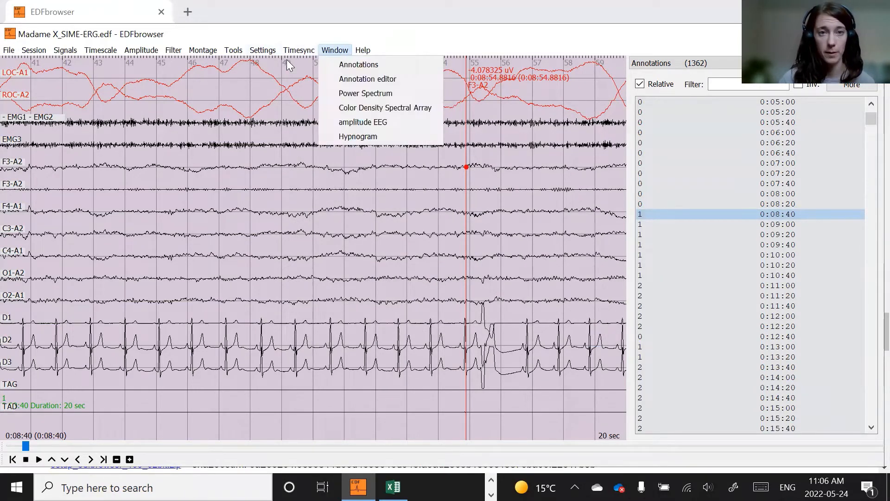
{"action": "left_click", "coordinate": [360, 139]}
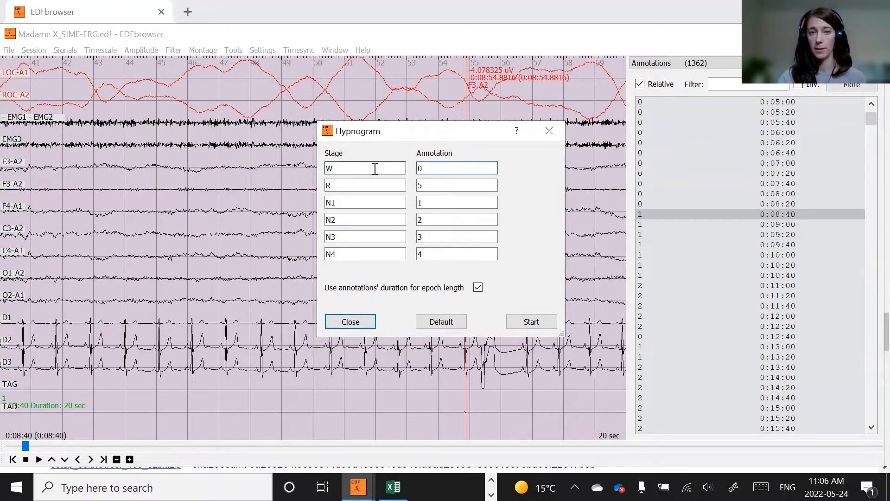
{"action": "left_click", "coordinate": [439, 188]}
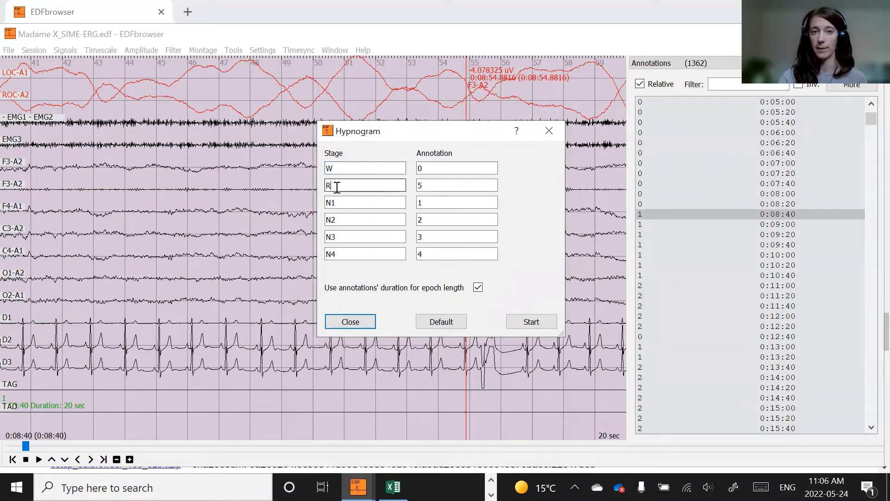
{"action": "left_click", "coordinate": [437, 201]}
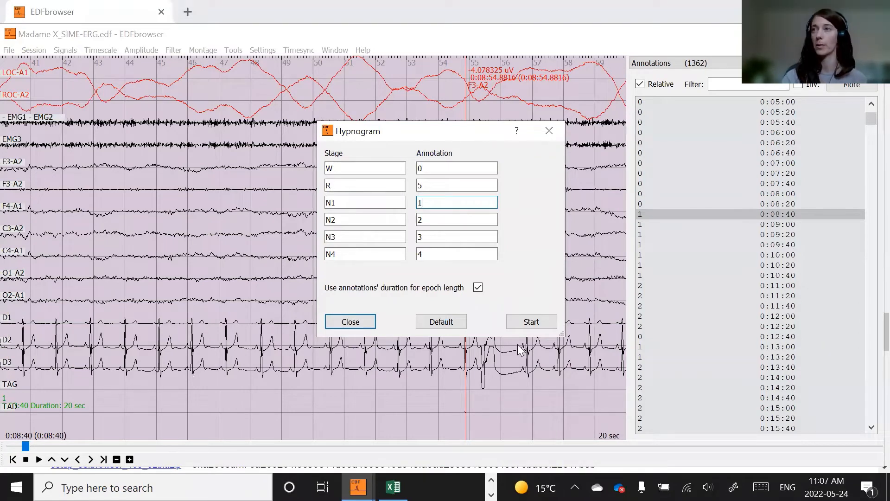
{"action": "left_click", "coordinate": [478, 288]}
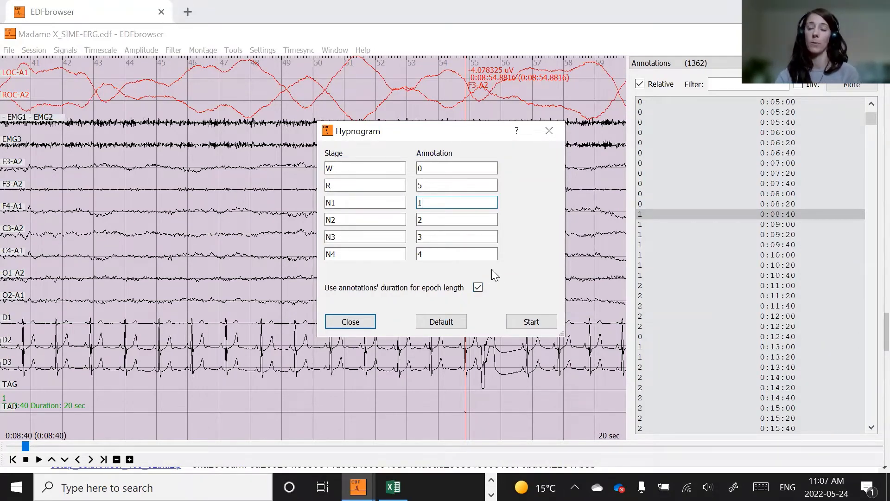
{"action": "left_click", "coordinate": [531, 322]}
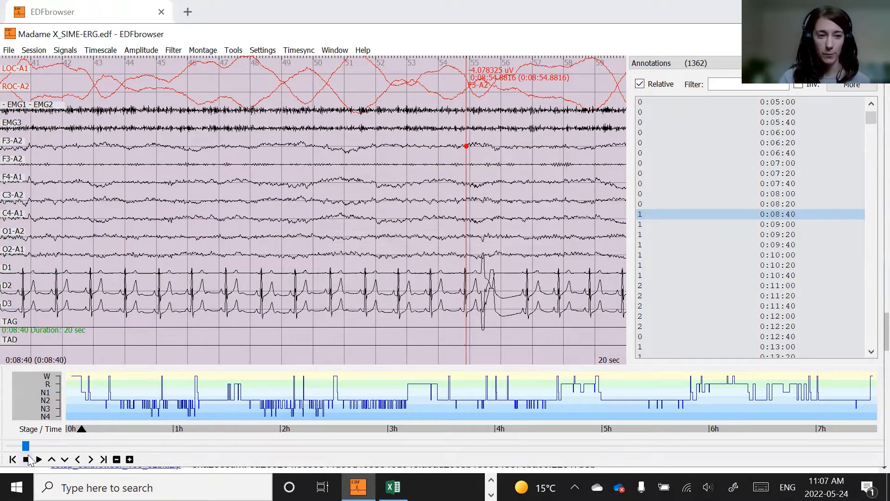
- Navigate through the recording with the position slider and hypnogram timeline to review stages at different times
{"action": "mouse_move", "coordinate": [24, 446]}
{"action": "left_mouse_down"}
{"action": "mouse_move", "coordinate": [17, 450]}
{"action": "mouse_move", "coordinate": [81, 455]}
{"action": "mouse_move", "coordinate": [7, 449]}
{"action": "mouse_move", "coordinate": [35, 453]}
{"action": "left_mouse_up"}
{"action": "left_click", "coordinate": [102, 426]}
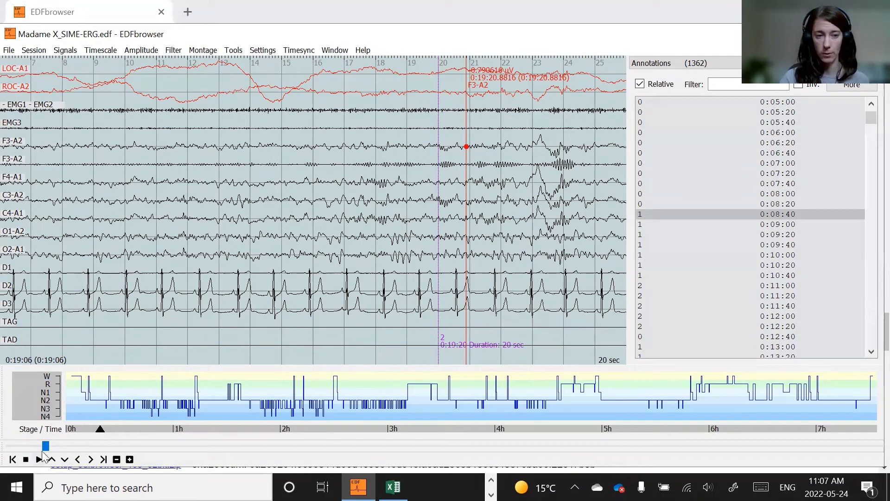
{"action": "left_click_drag", "start_coordinate": [45, 446], "coordinate": [384, 416]}
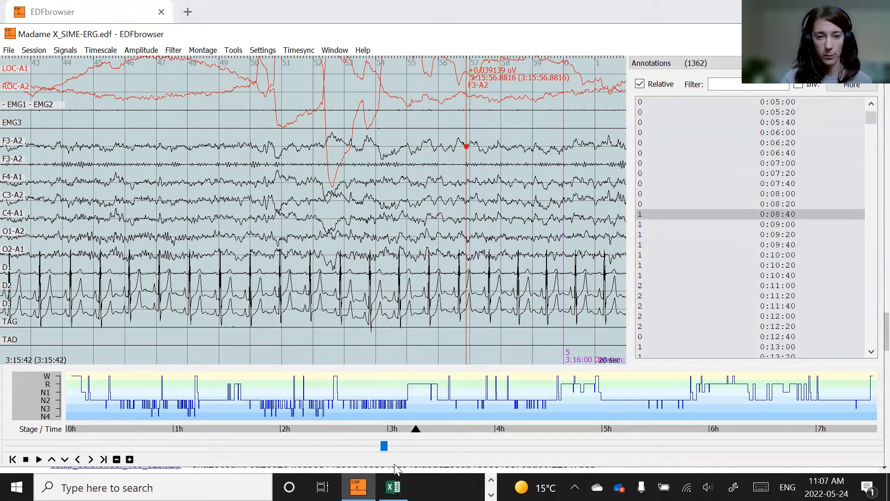
{"action": "left_click_drag", "start_coordinate": [384, 448], "coordinate": [437, 434]}
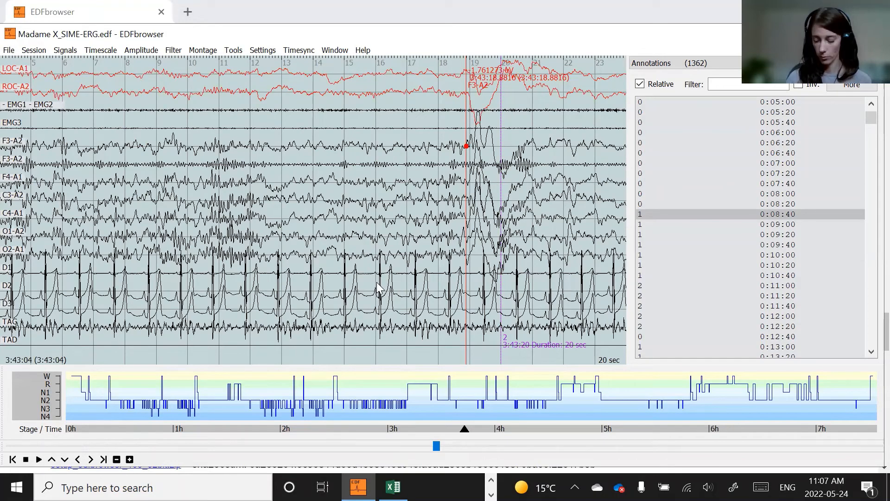
- Scroll and page through neighbouring epochs around 3:43 to compare the signals with their stage labels
{"action": "scroll", "coordinate": [377, 284], "scroll_direction": "down", "scroll_amount": 5}
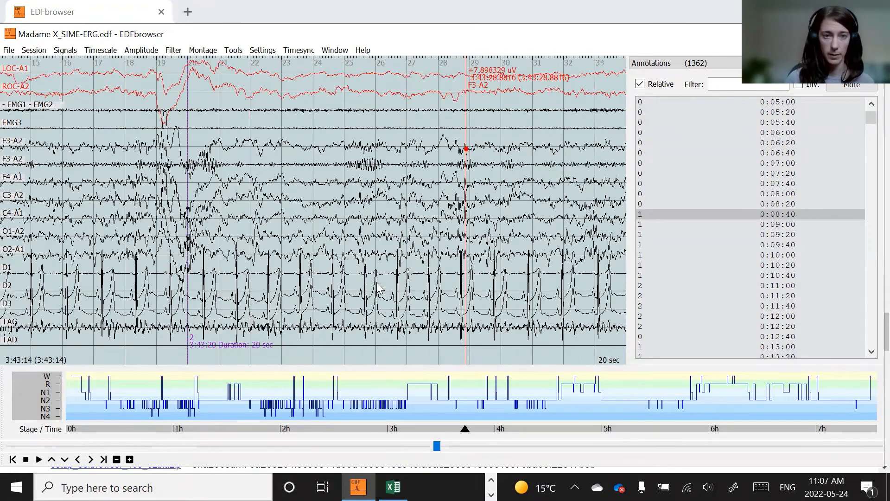
{"action": "scroll", "coordinate": [376, 287], "scroll_direction": "up", "scroll_amount": 2}
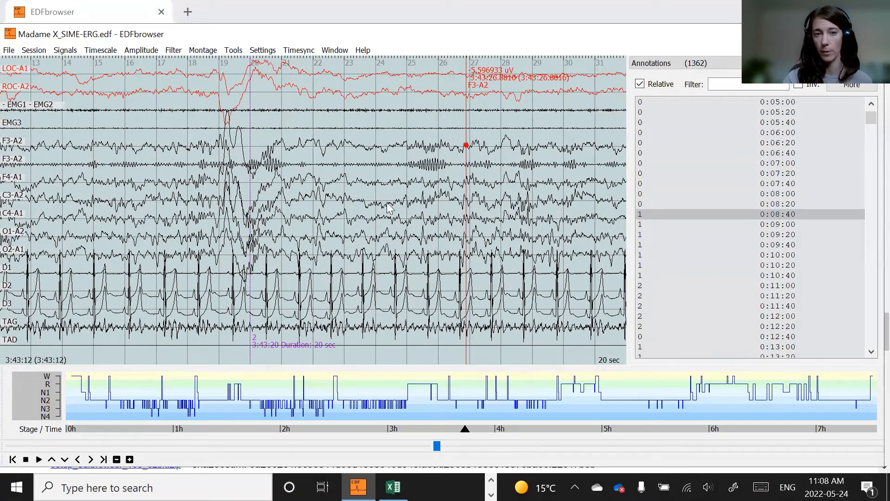
{"action": "scroll", "coordinate": [381, 205], "scroll_direction": "down", "scroll_amount": 1}
{"action": "scroll", "coordinate": [381, 205], "scroll_direction": "down", "scroll_amount": 3}
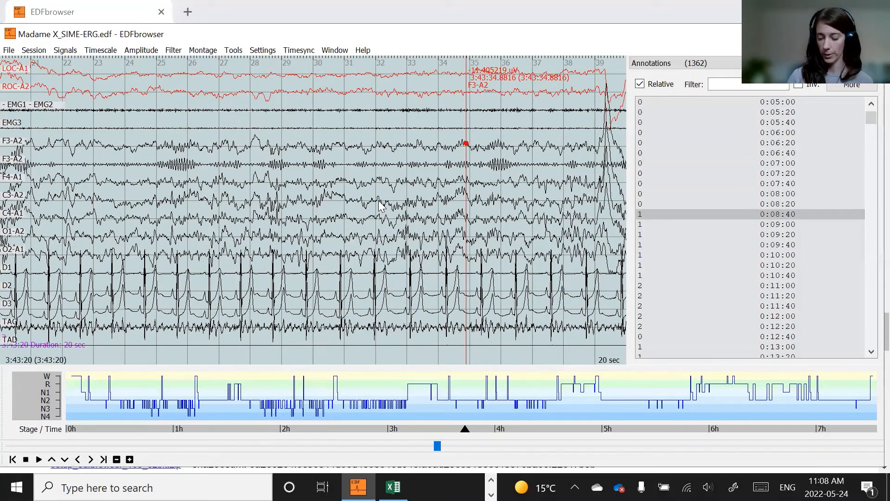
{"action": "key", "text": "Page_Down"}
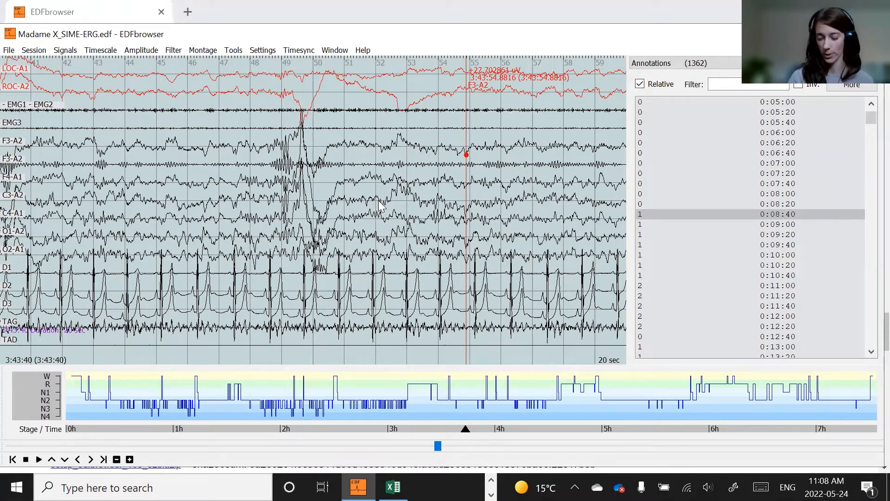
{"action": "key", "text": "Page_Down"}
{"action": "key", "text": "Page_Down"}
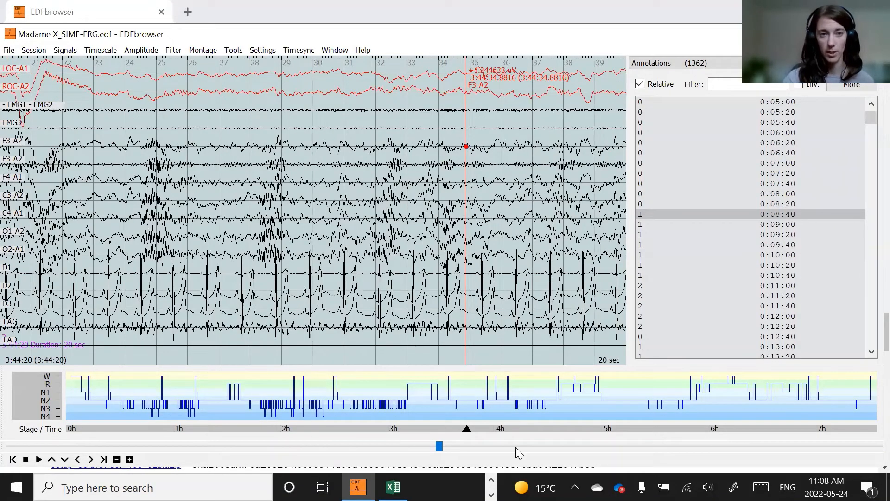
{"action": "key", "text": "Left"}
{"action": "key", "text": "Left"}
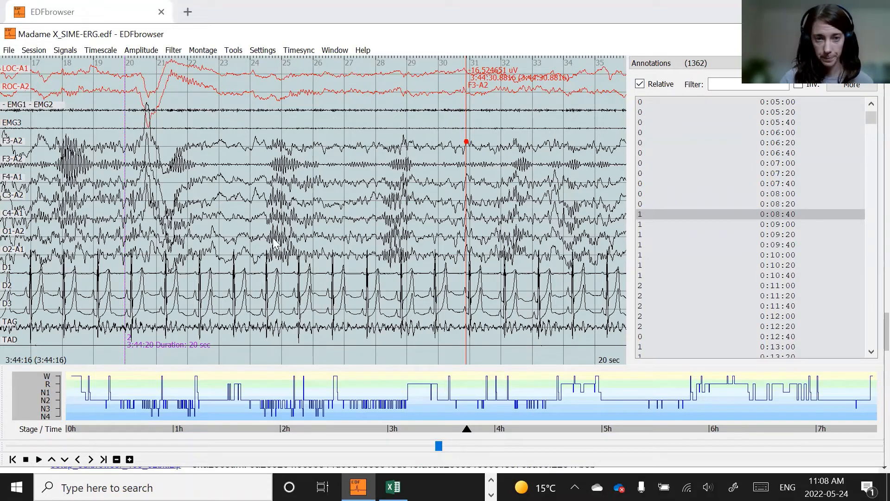
{"action": "scroll", "coordinate": [788, 218], "scroll_direction": "down", "scroll_amount": 8}
{"action": "scroll", "coordinate": [784, 227], "scroll_direction": "up", "scroll_amount": 6}
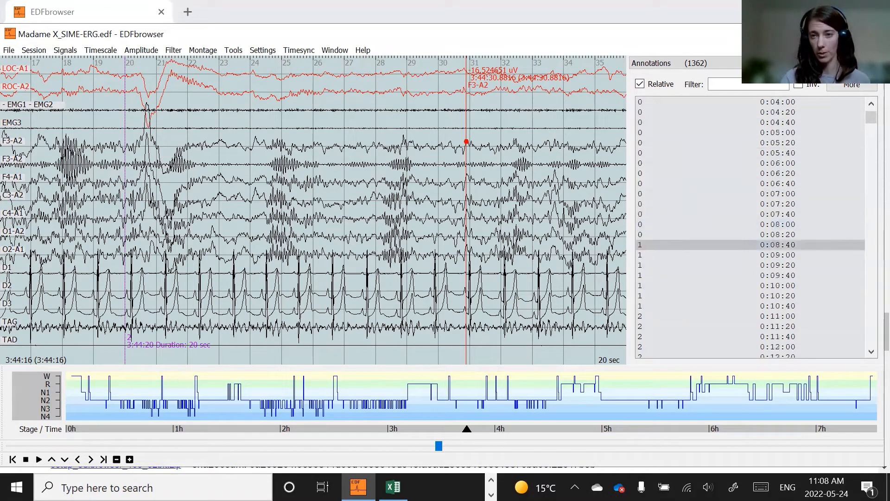
- Scroll the annotations list and jump to the stage annotation at 0:31:00
{"action": "left_click_drag", "start_coordinate": [871, 121], "coordinate": [870, 116]}
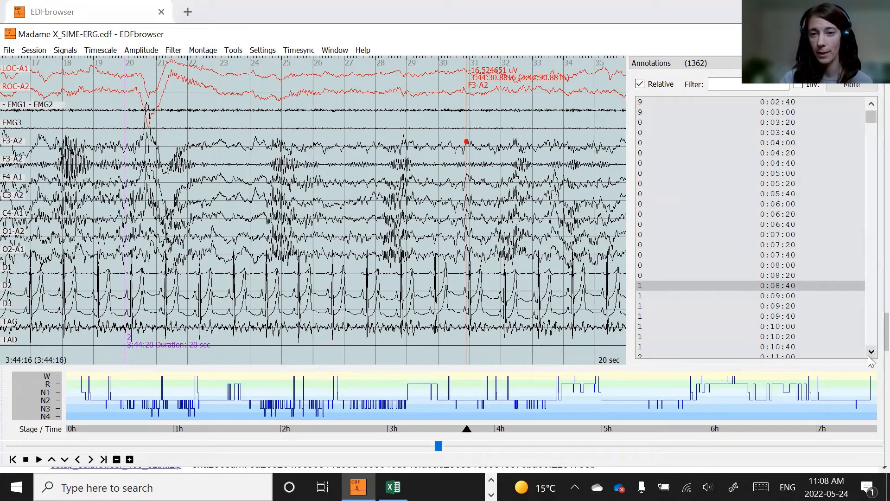
{"action": "scroll", "coordinate": [782, 281], "scroll_direction": "down", "scroll_amount": 20}
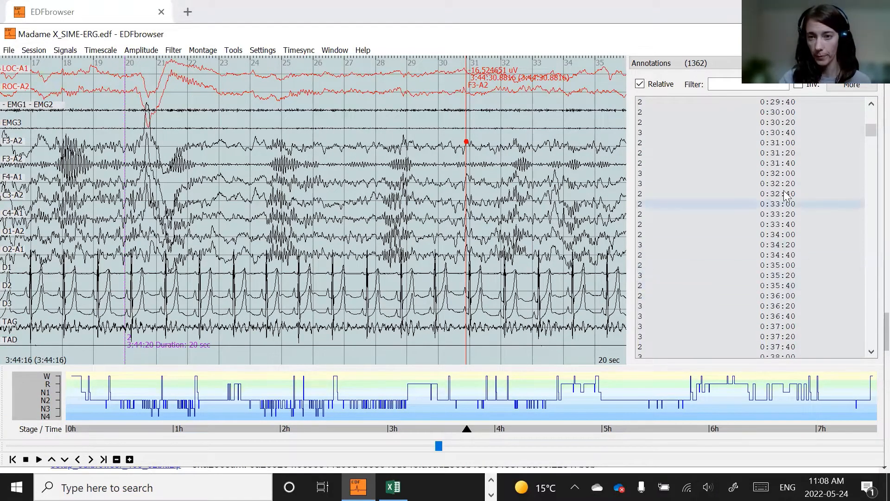
{"action": "left_click", "coordinate": [780, 142]}
{"action": "scroll", "coordinate": [714, 269], "scroll_direction": "up", "scroll_amount": 1}
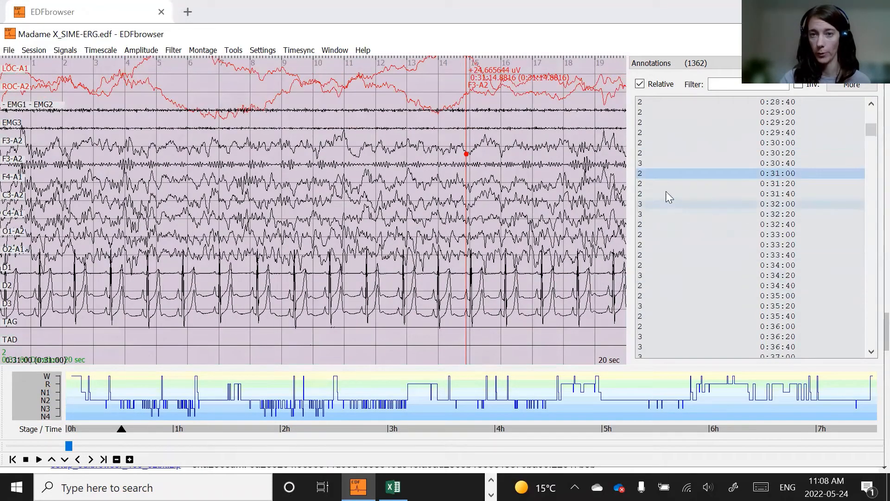
{"action": "left_click", "coordinate": [220, 240]}
{"action": "scroll", "coordinate": [215, 244], "scroll_direction": "down", "scroll_amount": 5}
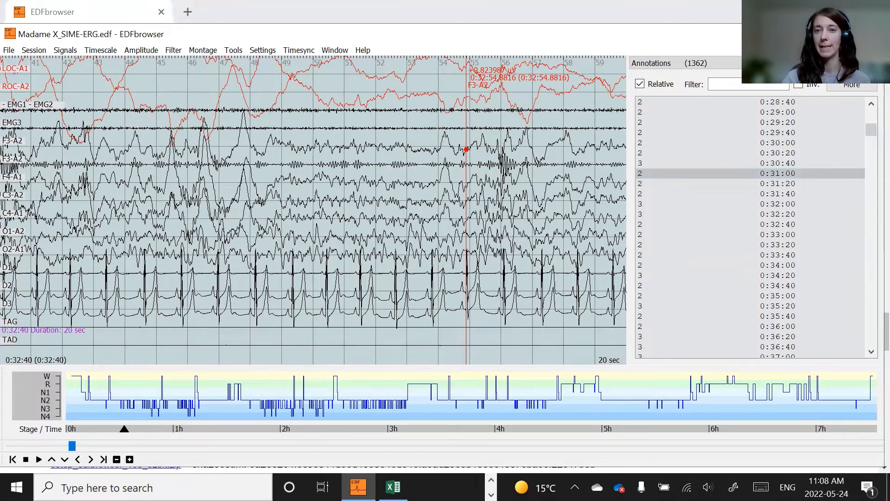
{"action": "scroll", "coordinate": [672, 297], "scroll_direction": "down", "scroll_amount": 4}
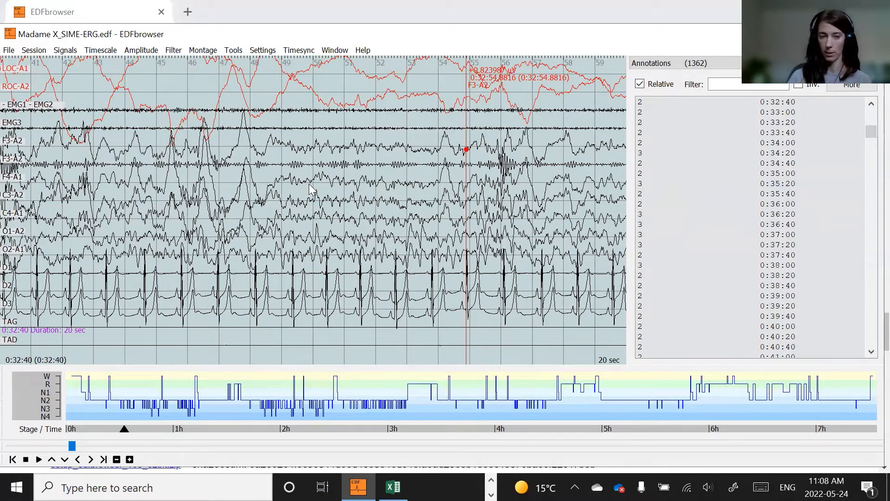
- Step backward through the epochs around 0:31 to compare the signals with their stage annotations
{"action": "key", "text": "Left"}
{"action": "key", "text": "Left"}
{"action": "key", "text": "Left"}
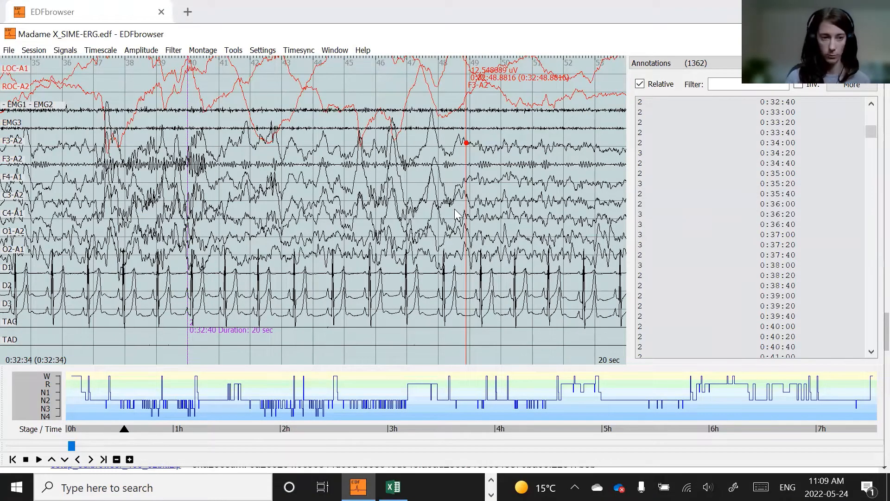
{"action": "key", "text": "Page_Up"}
{"action": "key", "text": "Page_Up"}
{"action": "key", "text": "Page_Up"}
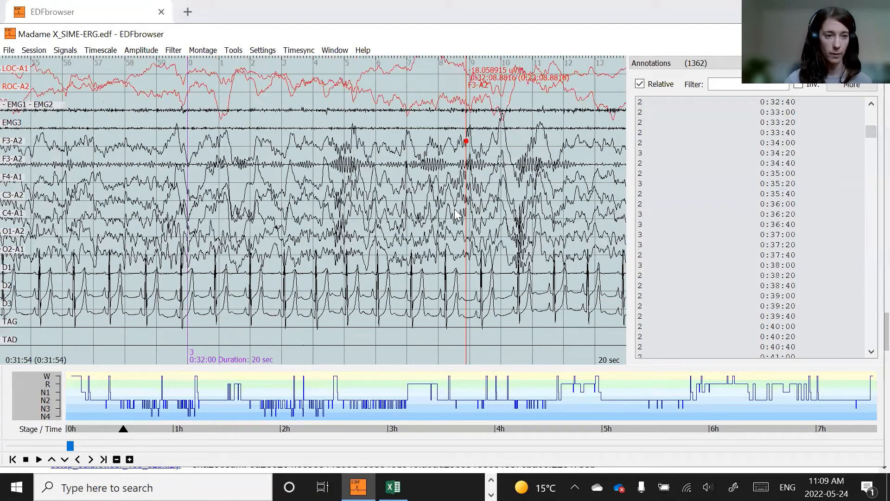
{"action": "key", "text": "Left"}
{"action": "key", "text": "Left"}
{"action": "key", "text": "Left"}
{"action": "key", "text": "Left"}
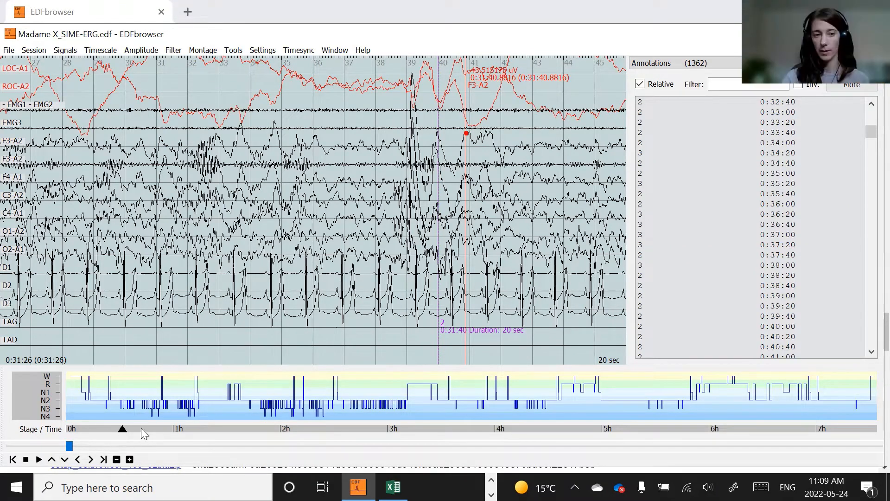
{"action": "scroll", "coordinate": [177, 205], "scroll_direction": "up", "scroll_amount": 5}
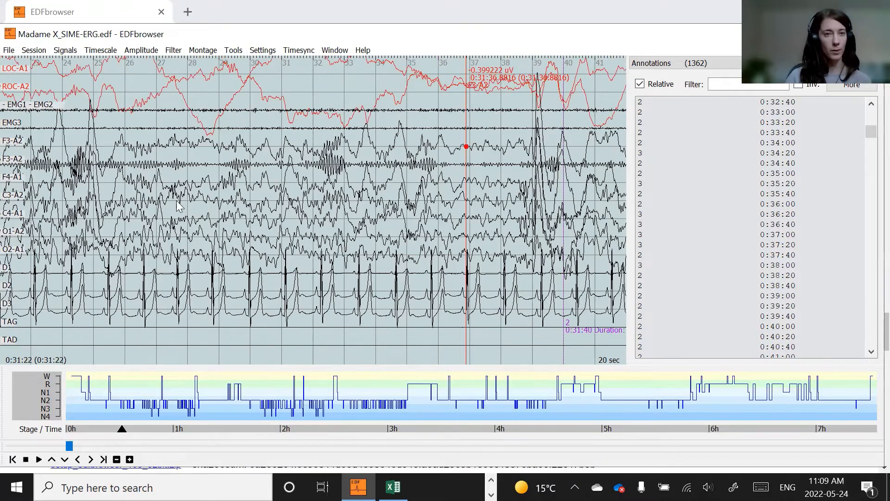
{"action": "scroll", "coordinate": [177, 206], "scroll_direction": "down", "scroll_amount": 2}
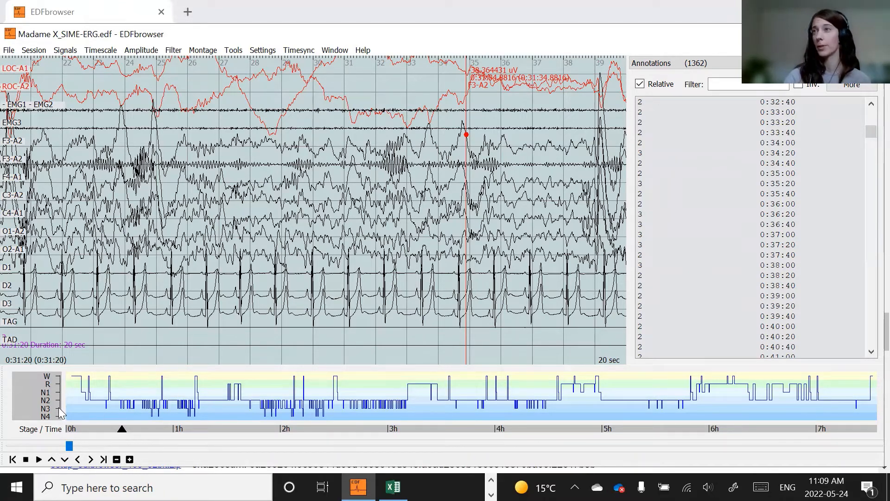
- Hide the hypnogram panel below the signals
{"action": "right_click", "coordinate": [848, 389]}
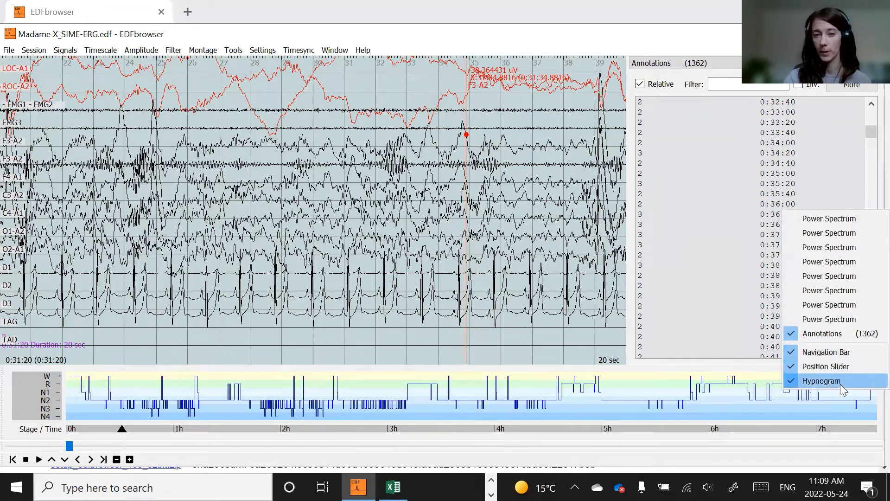
{"action": "left_click", "coordinate": [840, 383]}
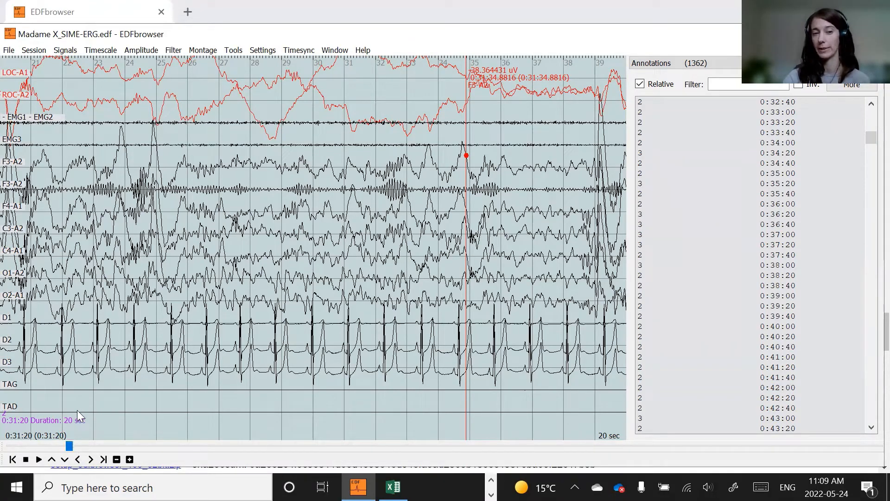
{"action": "right_click", "coordinate": [653, 448]}
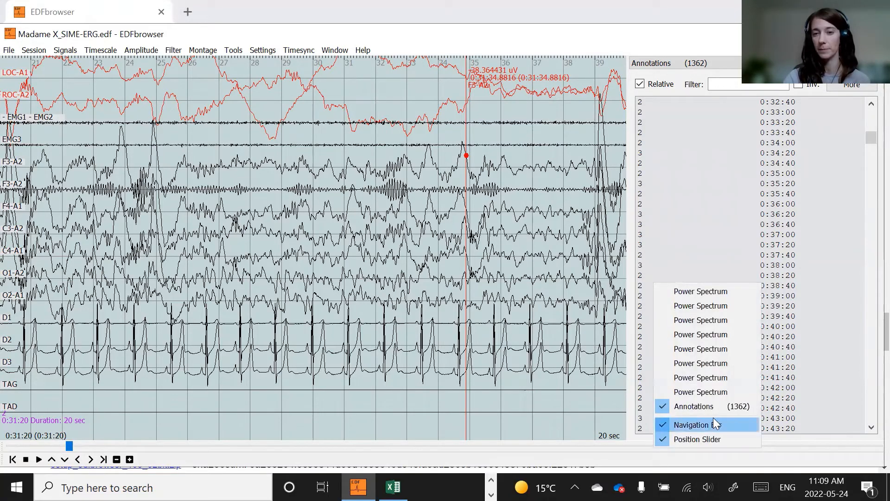
{"action": "left_click", "coordinate": [456, 78]}
- Open the Hypnogram window and start it with the default stage-to-annotation mapping to show the hypnogram below the signals
{"action": "left_click", "coordinate": [299, 50]}
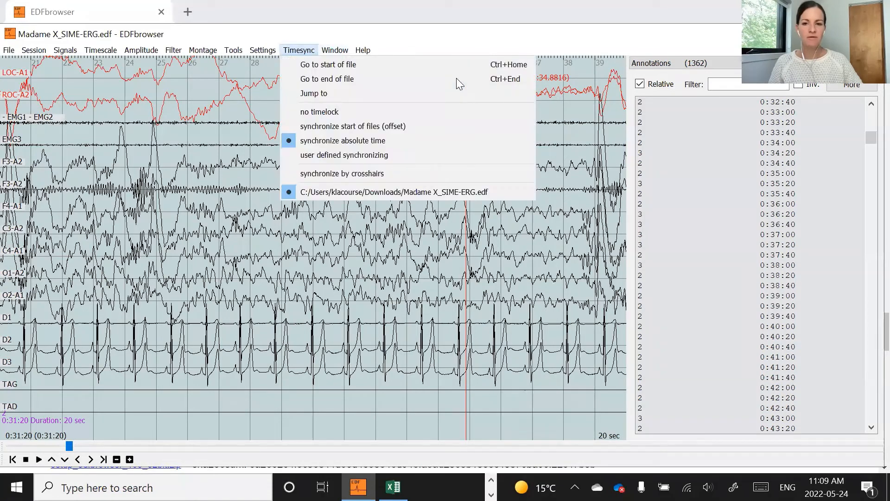
{"action": "mouse_move", "coordinate": [335, 50]}
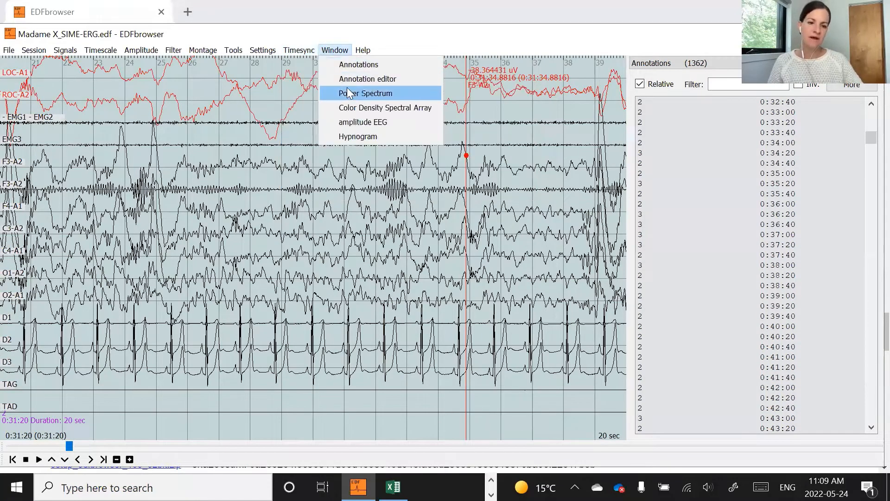
{"action": "left_click", "coordinate": [367, 136]}
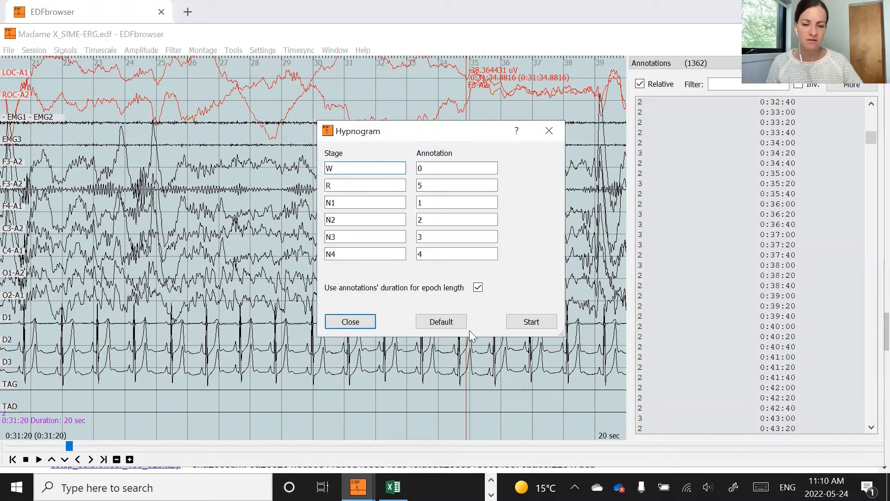
{"action": "left_click", "coordinate": [530, 322]}
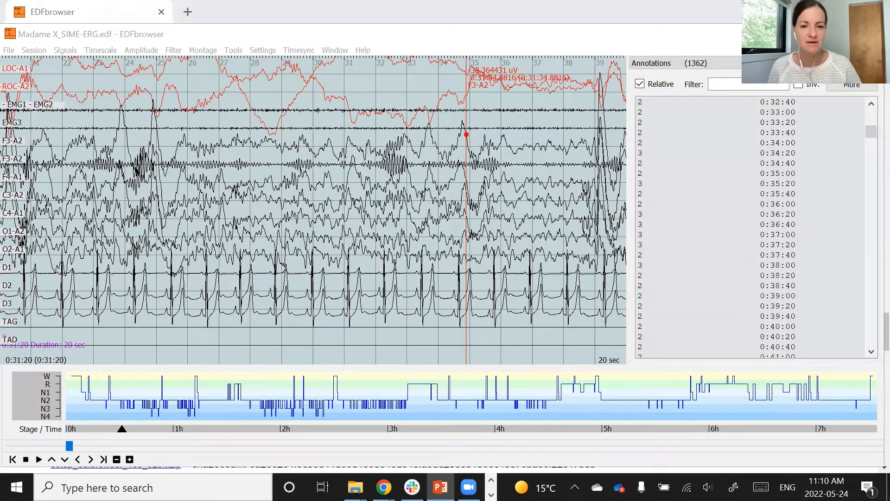
- Step backward through the epochs to around 0:29:20 and compare the signals against the hypnogram
{"action": "left_click", "coordinate": [277, 241]}
{"action": "key", "text": "Page_Up"}
{"action": "key", "text": "Page_Up"}
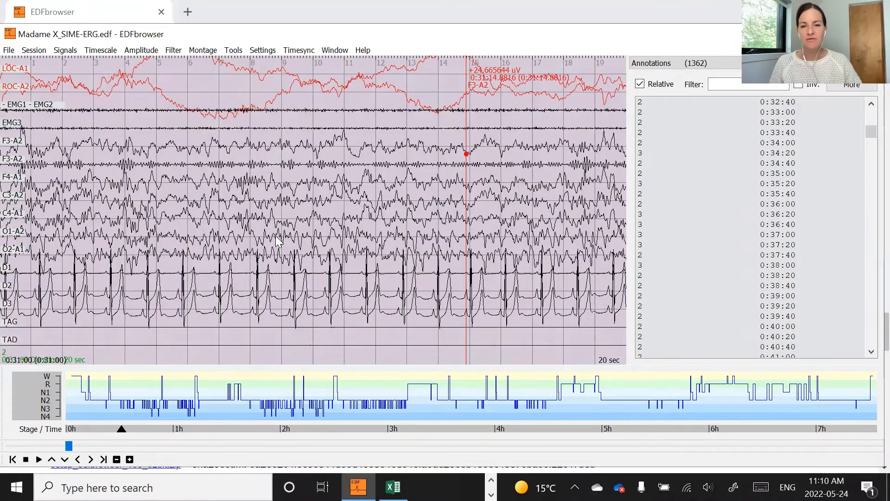
{"action": "key", "text": "Page_Up"}
{"action": "key", "text": "Page_Up"}
{"action": "key", "text": "Page_Up"}
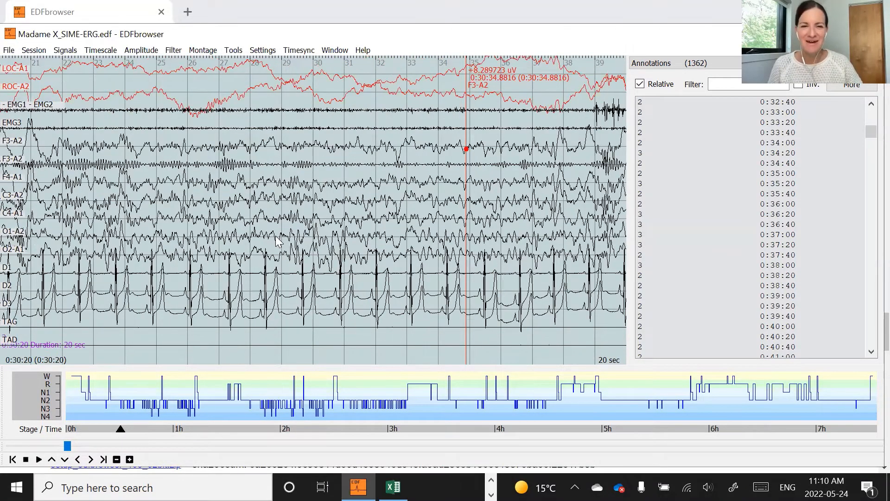
{"action": "key", "text": "Page_Up"}
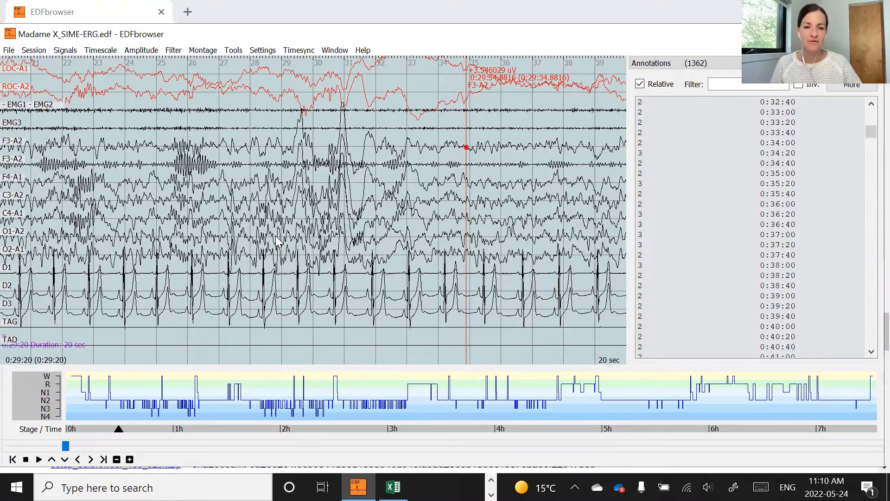
{"action": "key", "text": "Left"}
{"action": "key", "text": "Left"}
{"action": "key", "text": "ctrl+minus"}
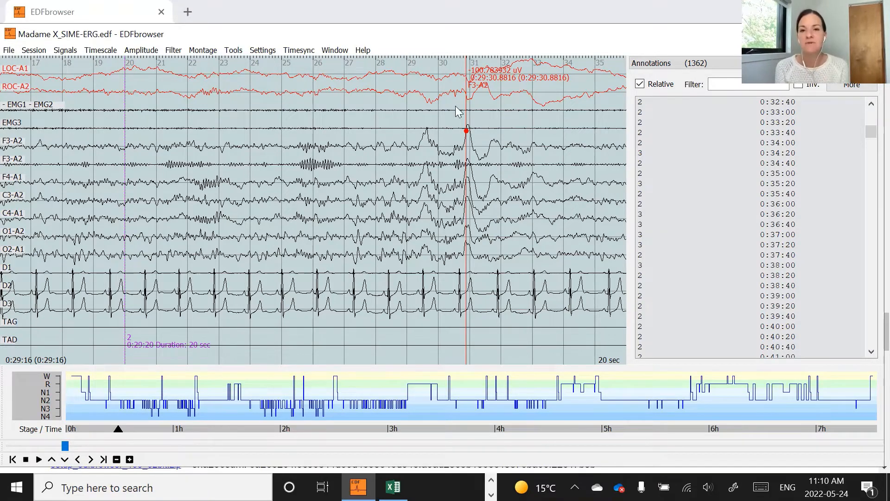
{"action": "key", "text": "Escape"}
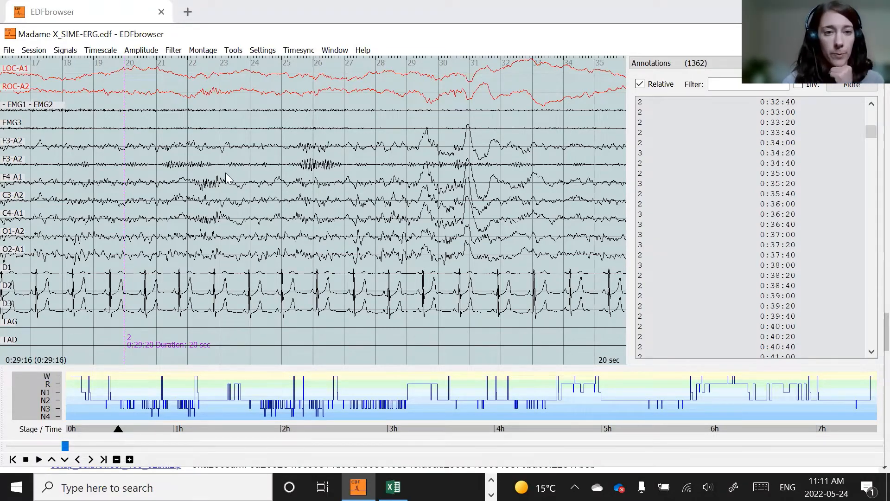
- Open a ruler on the F4-A1 signal and align it over the spindle activity while zooming in, then remove it
{"action": "left_click", "coordinate": [18, 178]}
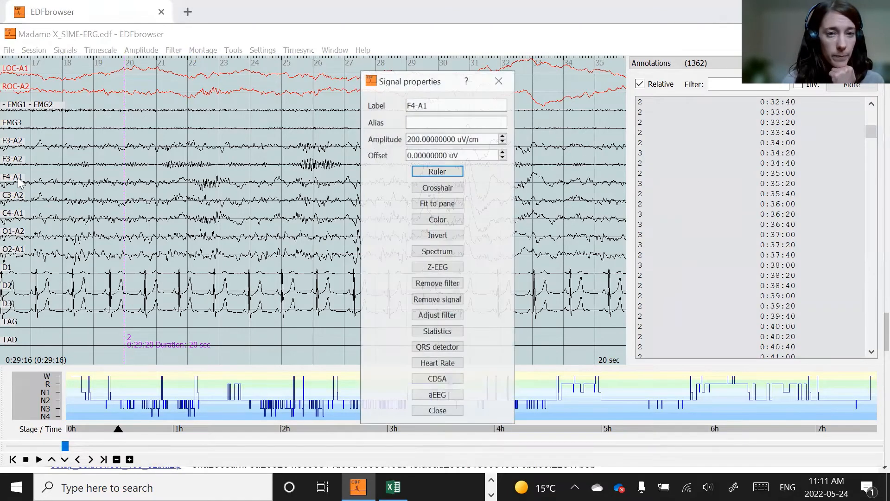
{"action": "left_click", "coordinate": [456, 170]}
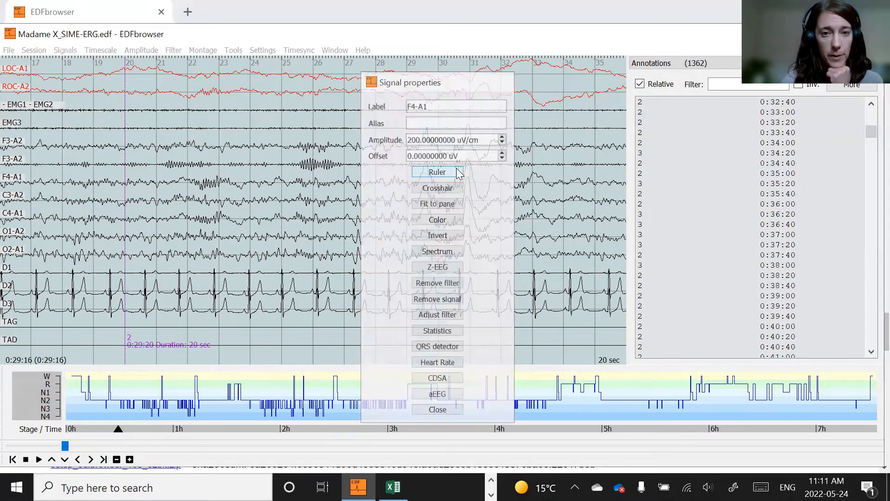
{"action": "mouse_move", "coordinate": [85, 234]}
{"action": "left_mouse_down"}
{"action": "mouse_move", "coordinate": [167, 228]}
{"action": "mouse_move", "coordinate": [88, 248]}
{"action": "left_mouse_up"}
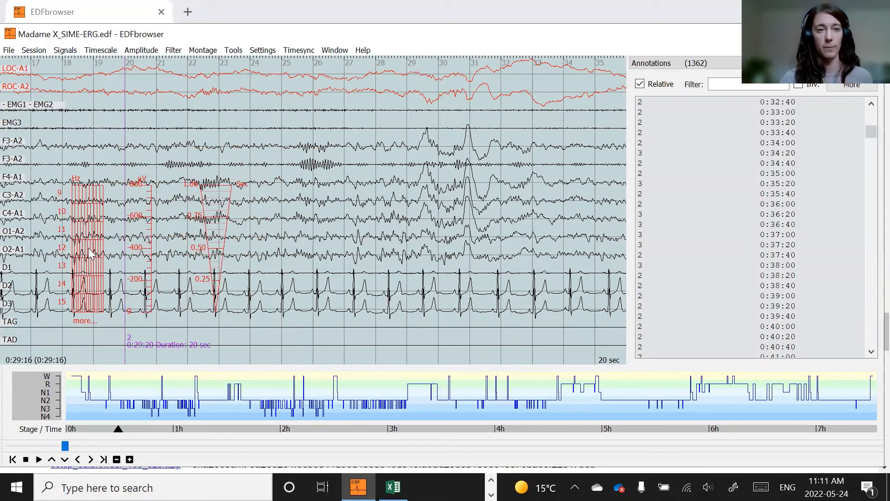
{"action": "scroll", "coordinate": [195, 241], "scroll_direction": "up", "scroll_amount": 1}
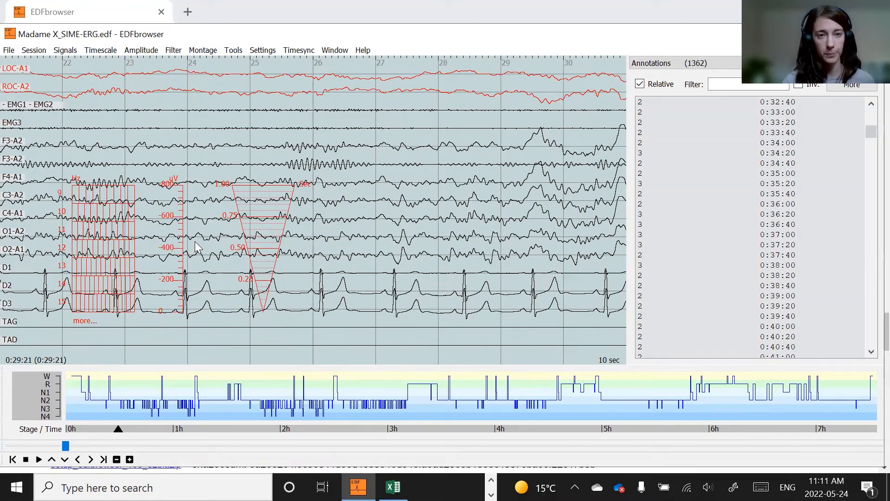
{"action": "left_click_drag", "start_coordinate": [89, 224], "coordinate": [122, 224]}
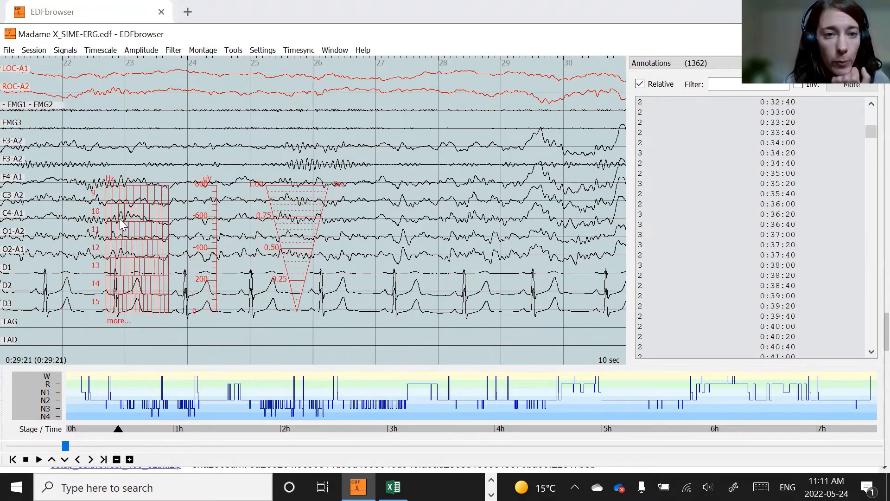
{"action": "scroll", "coordinate": [303, 235], "scroll_direction": "up", "scroll_amount": 1}
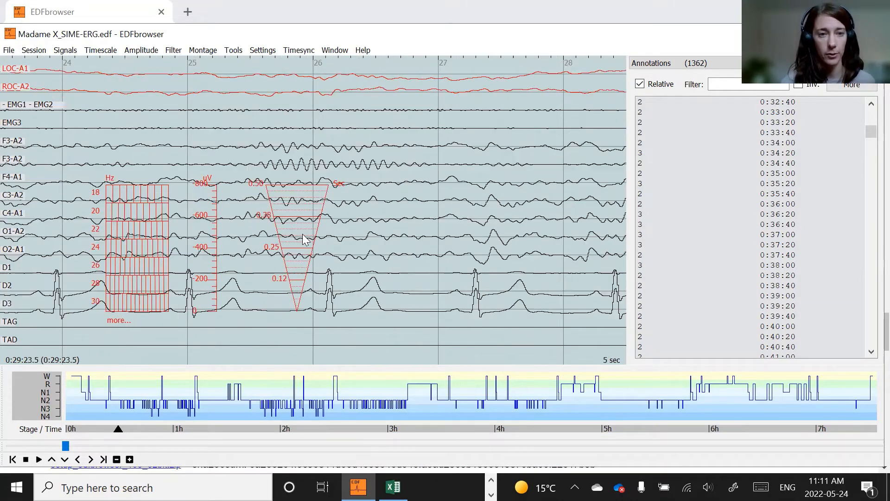
{"action": "left_click_drag", "start_coordinate": [132, 235], "coordinate": [102, 237]}
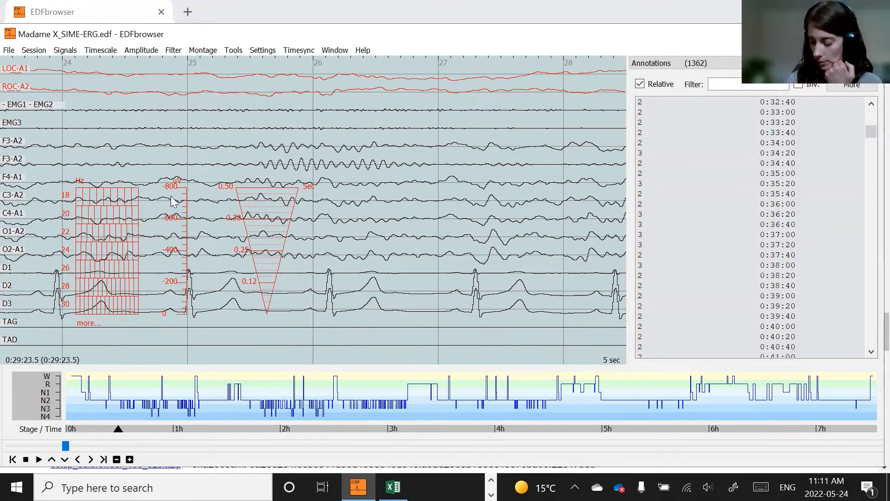
{"action": "scroll", "coordinate": [173, 201], "scroll_direction": "up", "scroll_amount": 1}
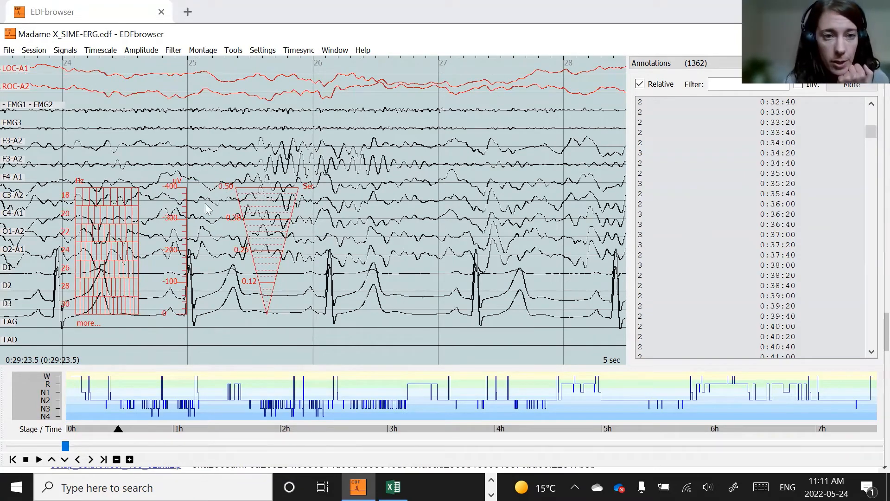
{"action": "left_click_drag", "start_coordinate": [116, 221], "coordinate": [118, 231]}
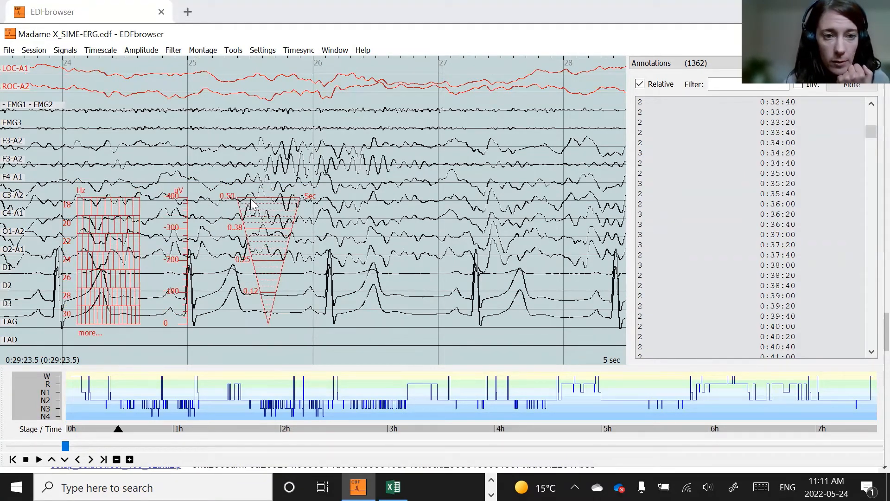
{"action": "left_click_drag", "start_coordinate": [124, 218], "coordinate": [131, 210]}
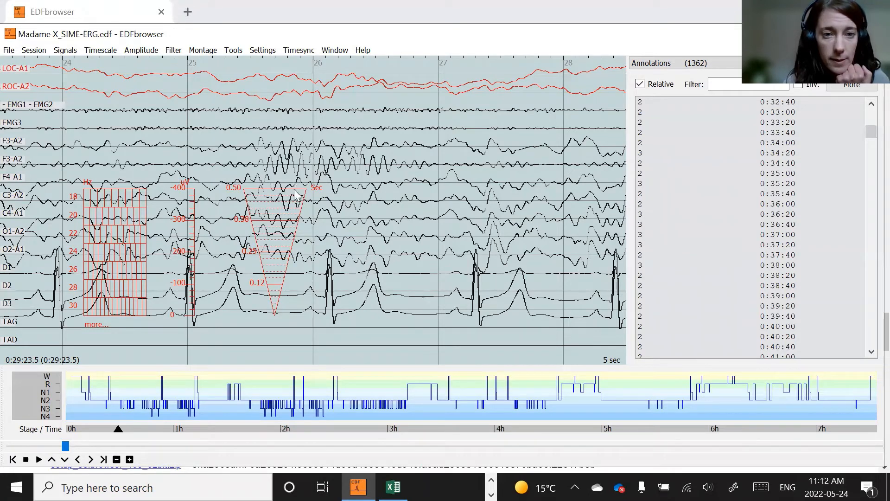
{"action": "right_click", "coordinate": [109, 209]}
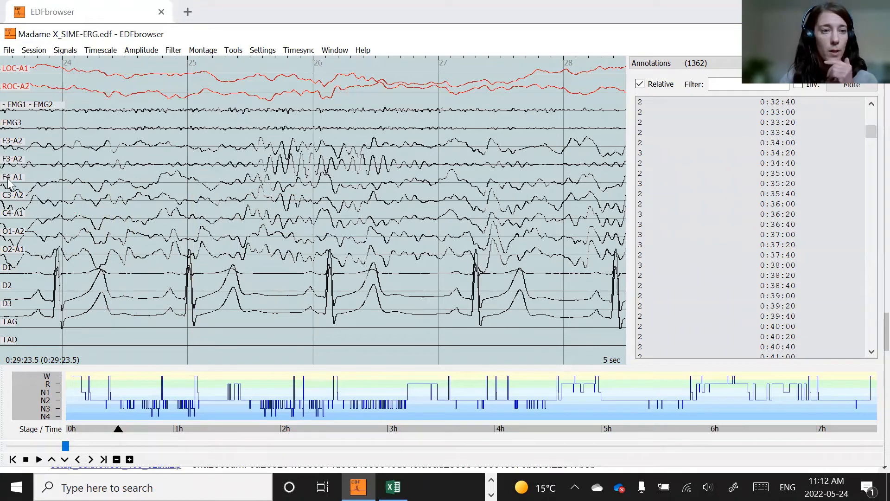
- Open a ruler on the F3-A2 signal, switch its frequency scale, position it over the spindles, and close it
{"action": "left_click", "coordinate": [17, 146]}
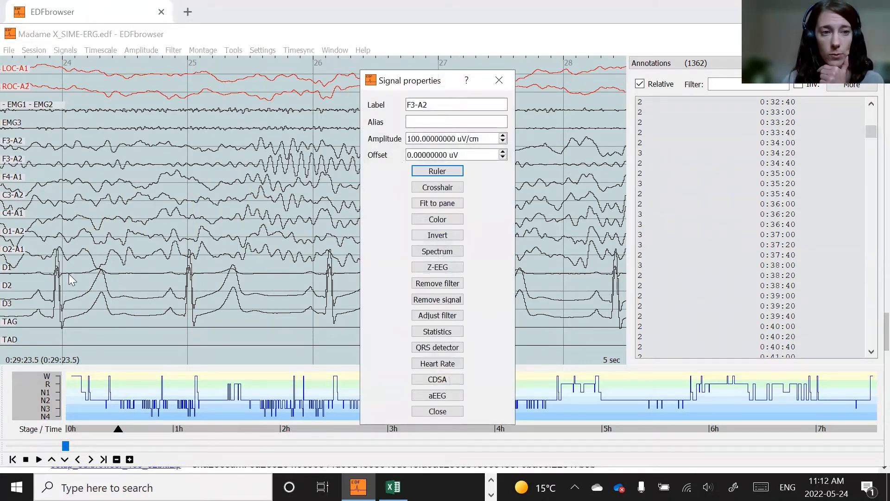
{"action": "left_click", "coordinate": [437, 171]}
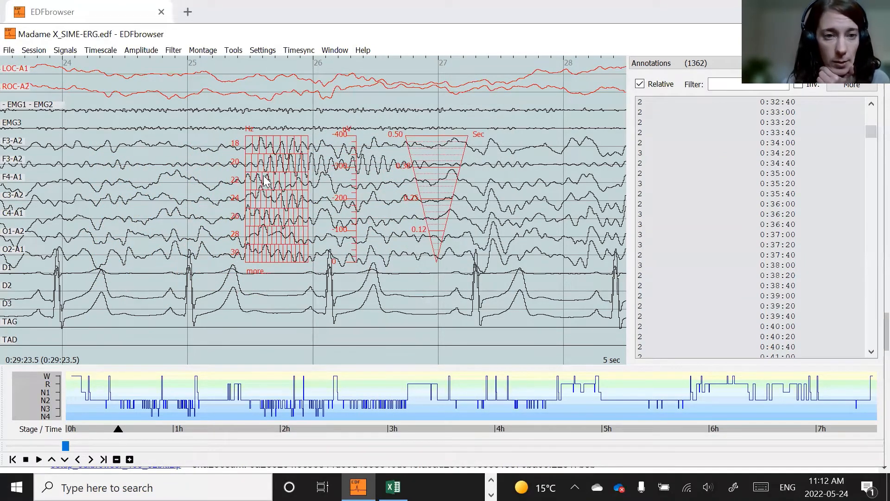
{"action": "left_click", "coordinate": [254, 270]}
{"action": "left_click_drag", "start_coordinate": [273, 204], "coordinate": [272, 179]}
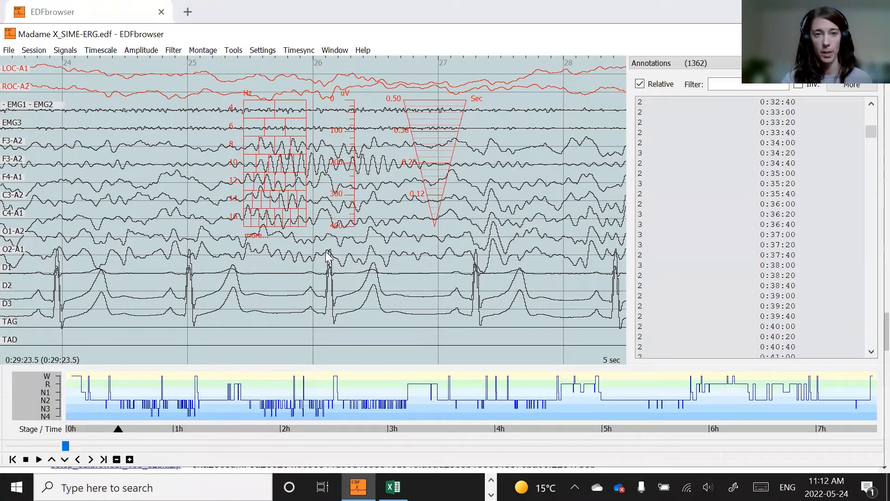
{"action": "key", "text": "Escape"}
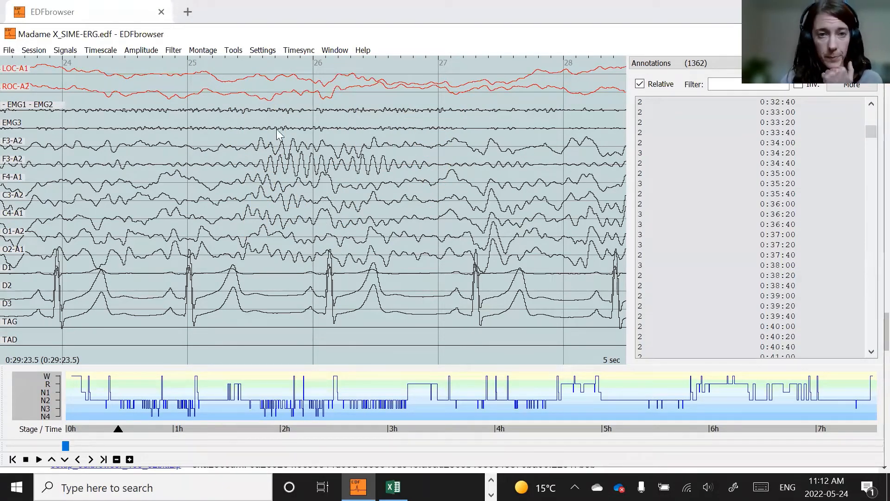
{"action": "left_click_drag", "start_coordinate": [247, 121], "coordinate": [386, 160]}
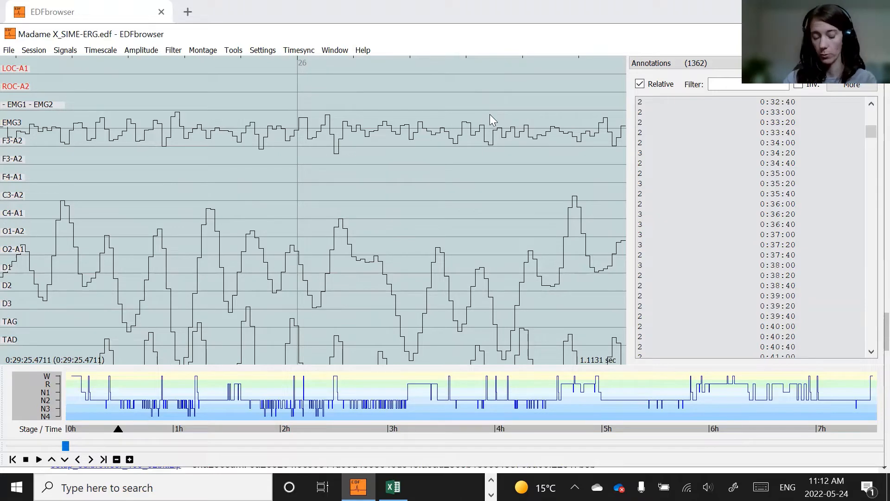
{"action": "key", "text": "BackSpace"}
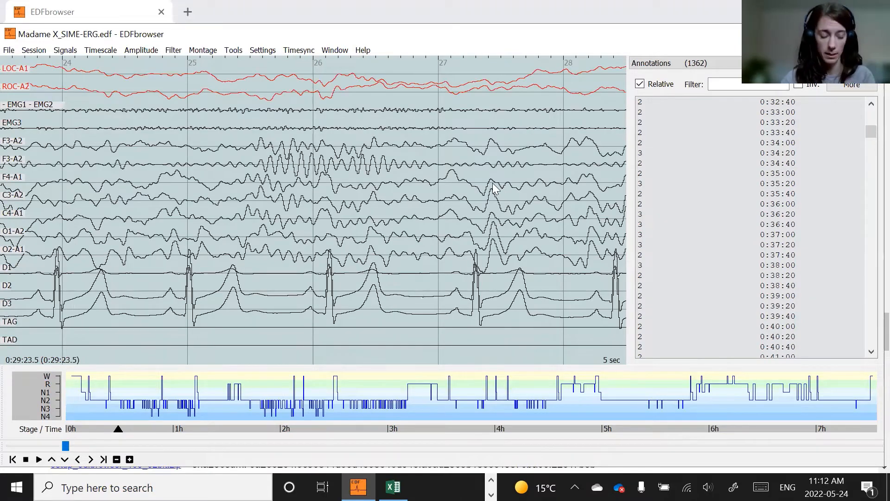
{"action": "key", "text": "ctrl+minus"}
{"action": "key", "text": "ctrl+minus"}
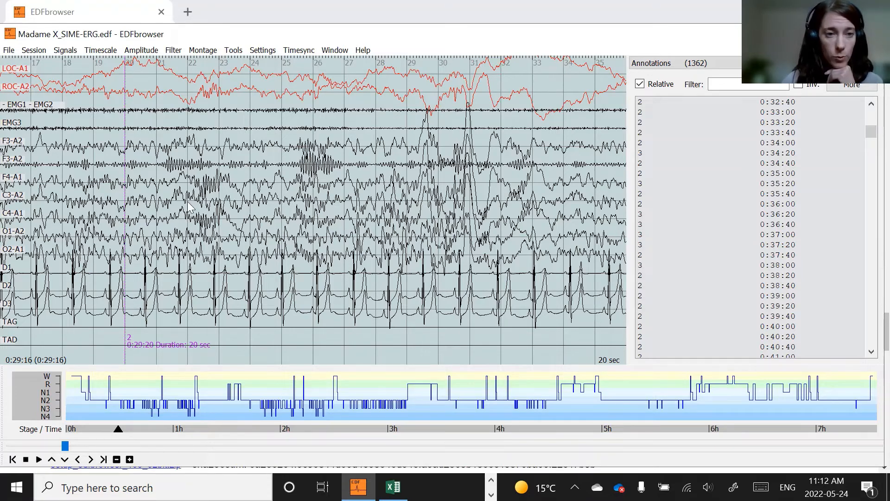
- Zoom into about one second of signal and open the power spectrum of the C4-A1 channel
{"action": "left_click_drag", "start_coordinate": [225, 233], "coordinate": [226, 233]}
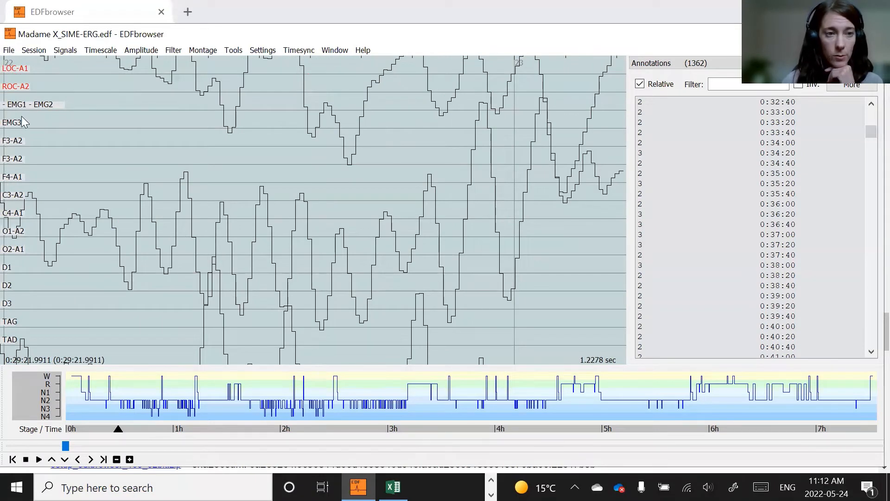
{"action": "mouse_move", "coordinate": [29, 116]}
{"action": "left_mouse_down"}
{"action": "mouse_move", "coordinate": [148, 275]}
{"action": "mouse_move", "coordinate": [535, 321]}
{"action": "left_mouse_up"}
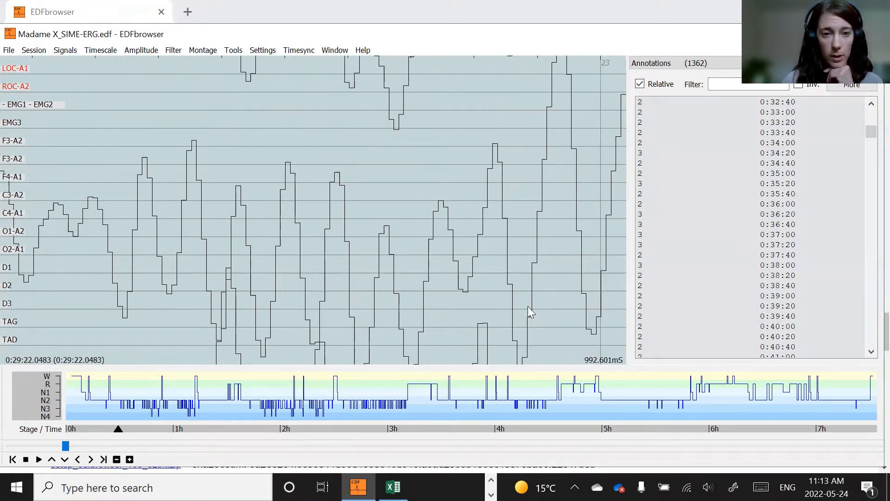
{"action": "scroll", "coordinate": [527, 304], "scroll_direction": "down", "scroll_amount": 1}
{"action": "key", "text": "Up"}
{"action": "key", "text": "Up"}
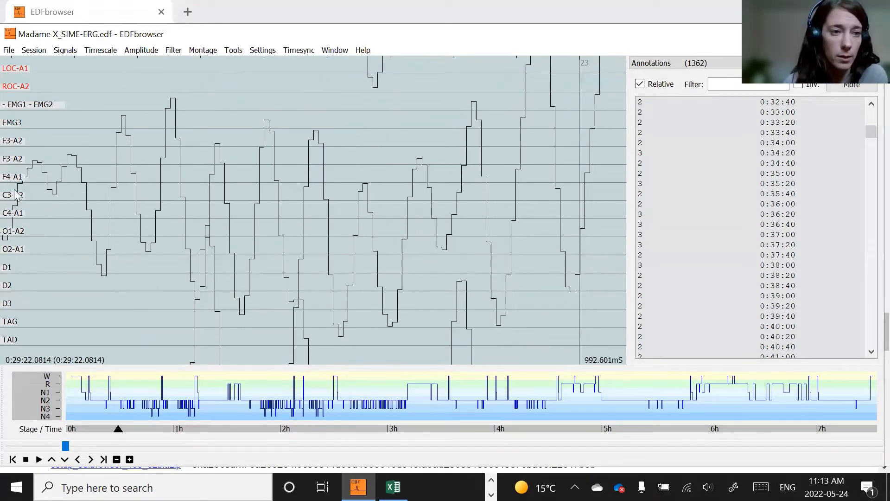
{"action": "left_click", "coordinate": [15, 214]}
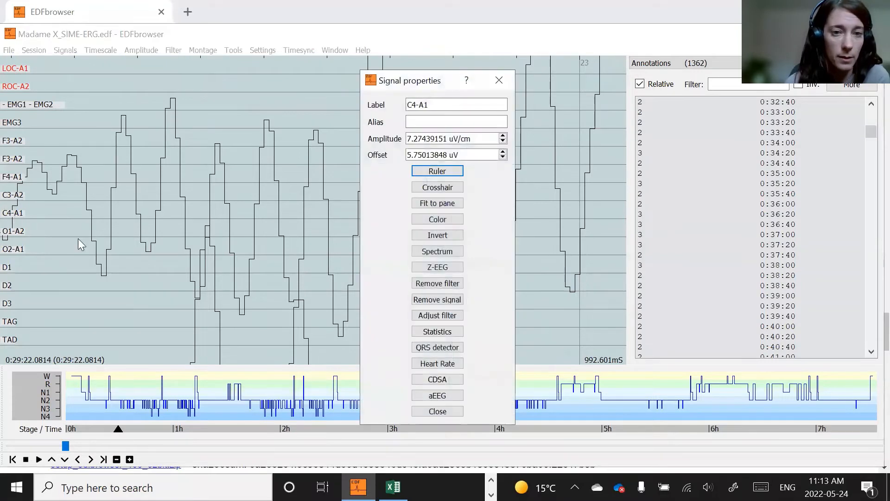
{"action": "left_click", "coordinate": [427, 253]}
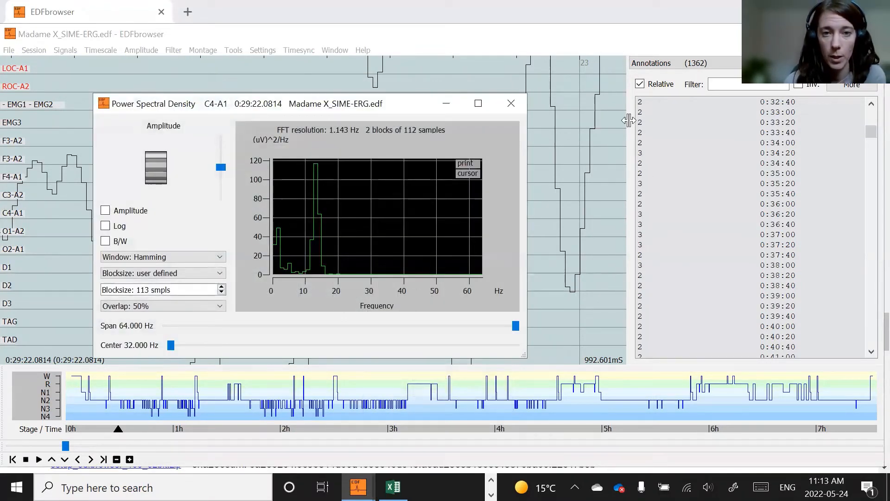
- Move the Power Spectral Density window and narrow its frequency span to about 20.571 Hz
{"action": "left_click_drag", "start_coordinate": [386, 105], "coordinate": [492, 76]}
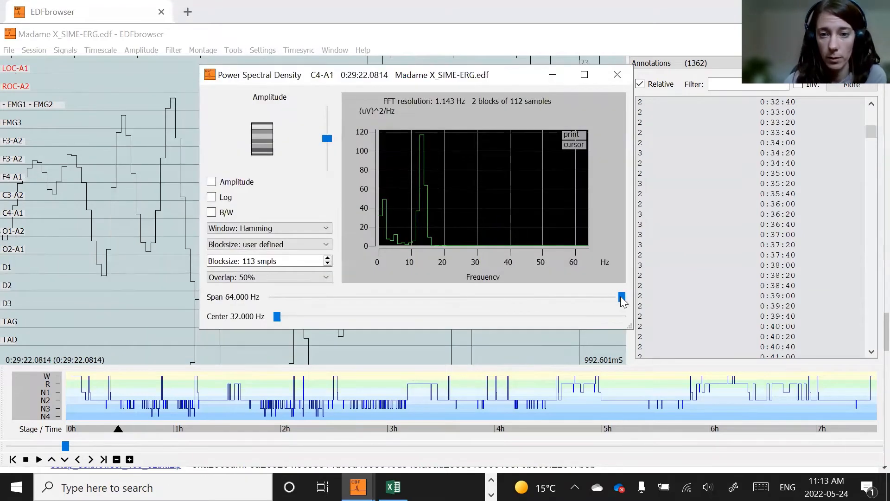
{"action": "left_click_drag", "start_coordinate": [619, 297], "coordinate": [437, 284]}
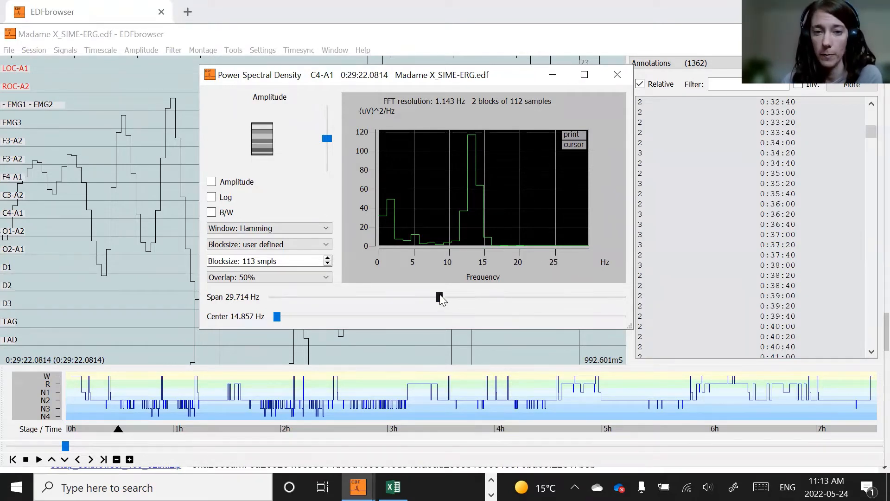
{"action": "left_click_drag", "start_coordinate": [439, 297], "coordinate": [389, 297]}
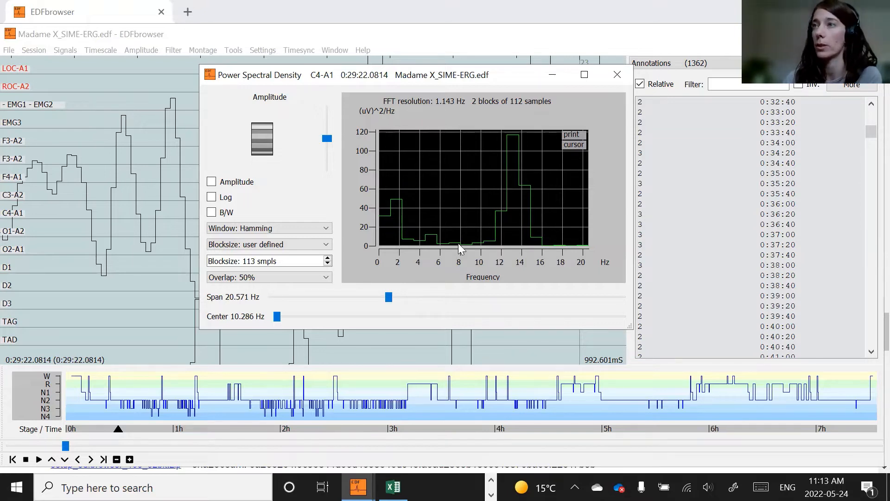
- Close the Power Spectral Density window and return to the previous 20-second view of the signals
{"action": "left_click", "coordinate": [616, 75]}
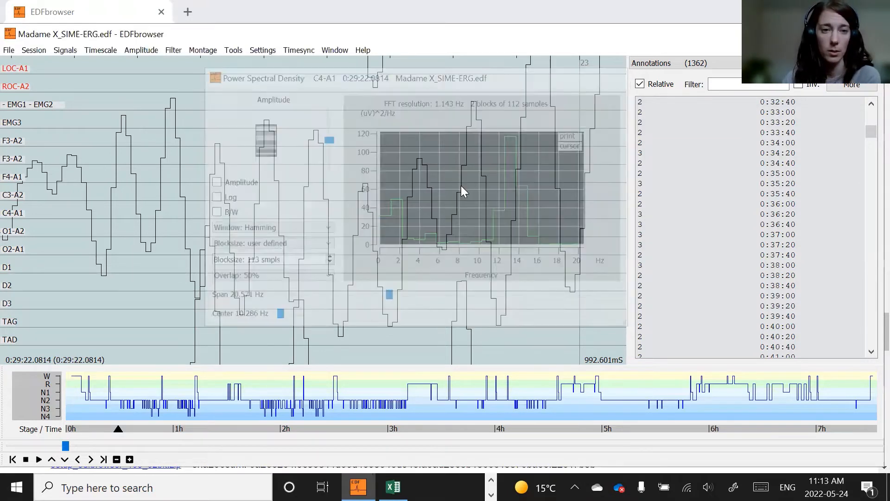
{"action": "key", "text": "BackSpace"}
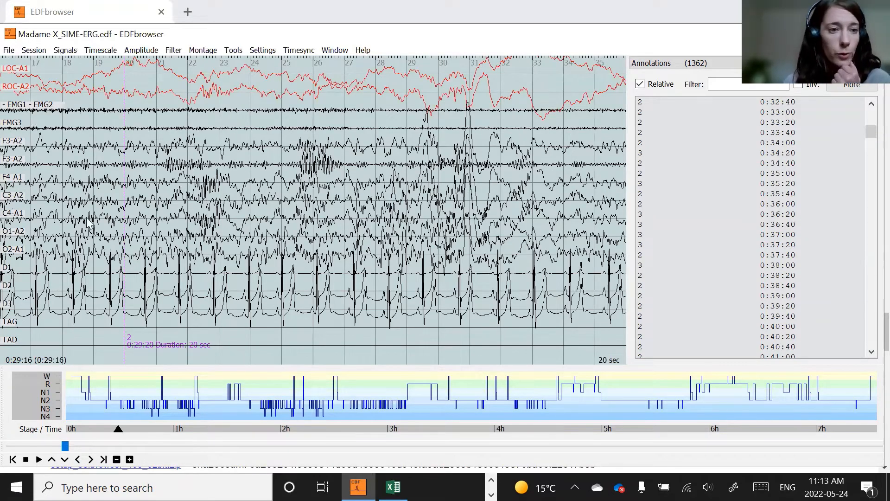
{"action": "left_click", "coordinate": [14, 213]}
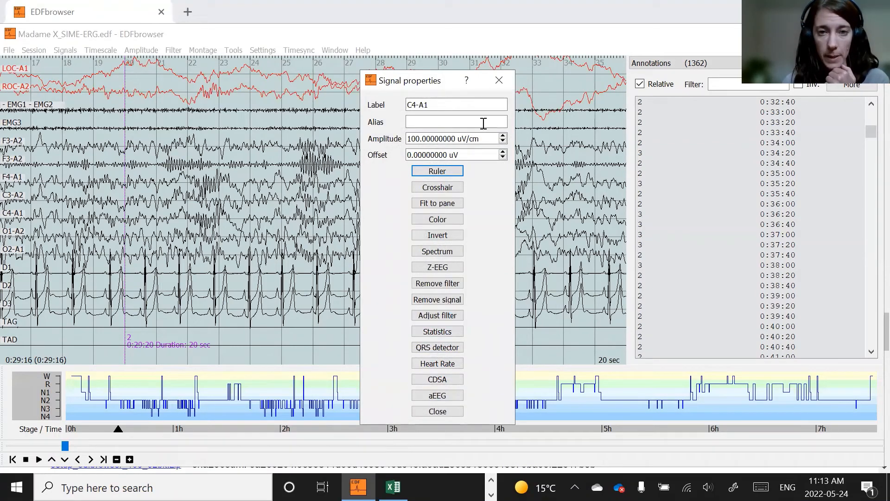
{"action": "left_click", "coordinate": [504, 83]}
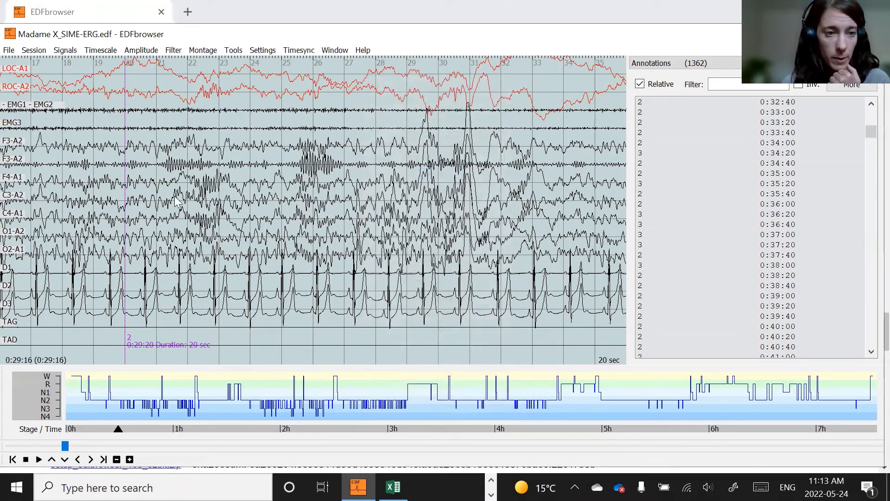
- Zoom into about 1.26 seconds of the spindle and view the signal statistics of the C4-A1 channel
{"action": "left_click_drag", "start_coordinate": [175, 197], "coordinate": [227, 246]}
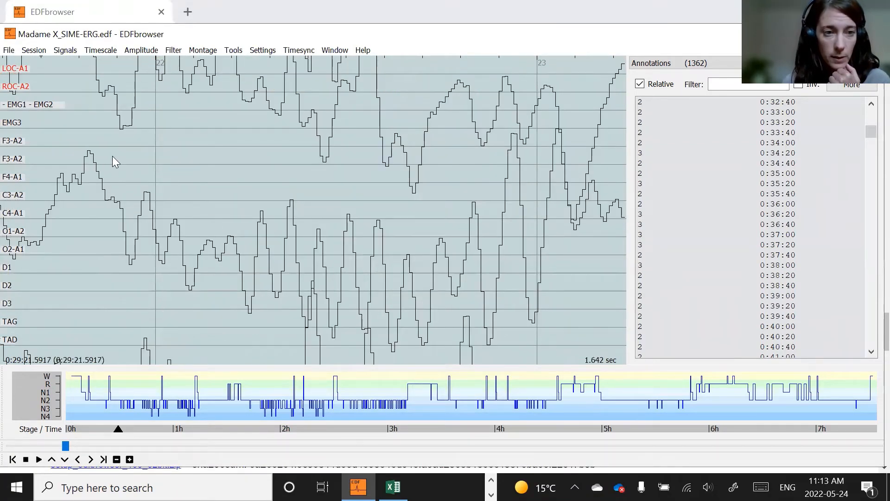
{"action": "left_click_drag", "start_coordinate": [112, 157], "coordinate": [590, 321]}
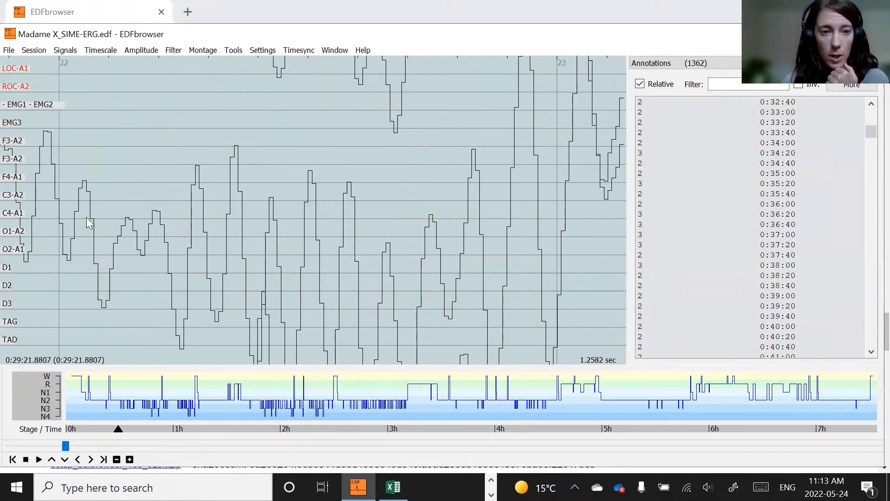
{"action": "key", "text": "Up"}
{"action": "key", "text": "Up"}
{"action": "key", "text": "Up"}
{"action": "key", "text": "Up"}
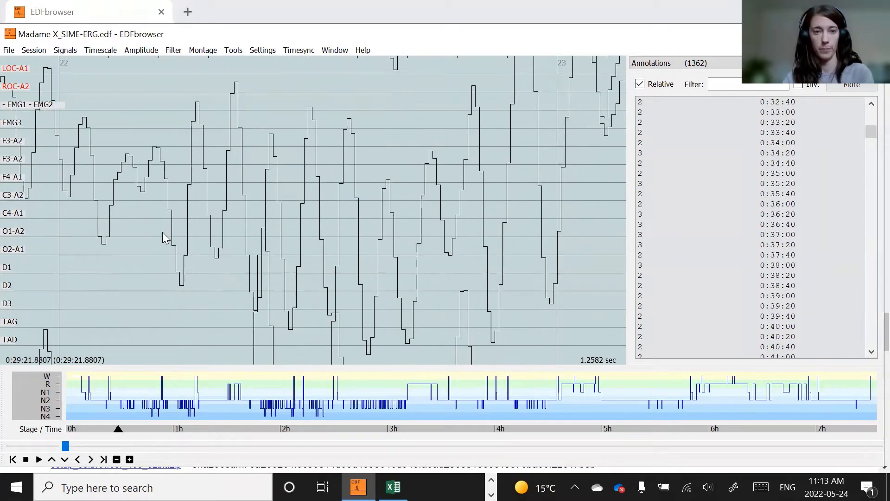
{"action": "left_click", "coordinate": [17, 214]}
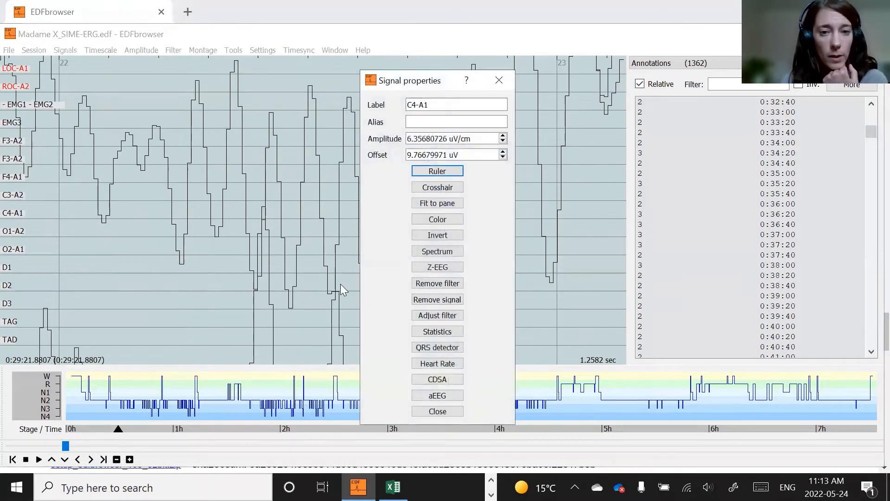
{"action": "left_click", "coordinate": [440, 331]}
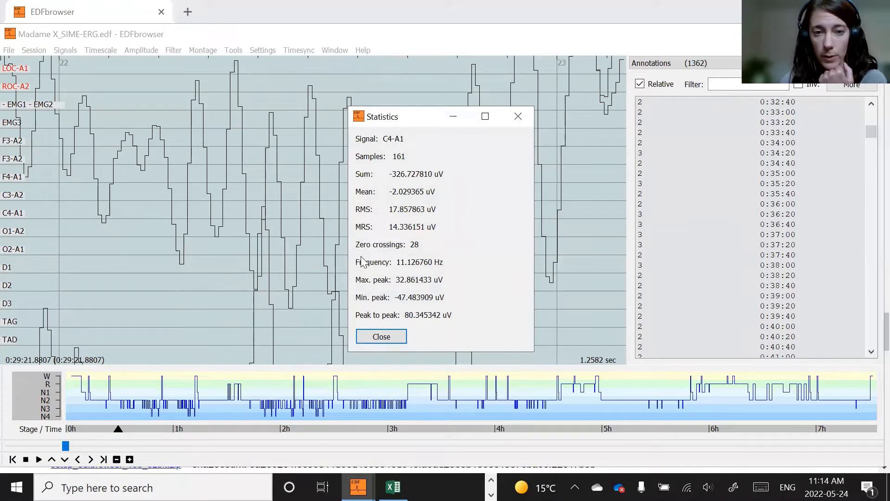
{"action": "left_click_drag", "start_coordinate": [424, 118], "coordinate": [720, 99]}
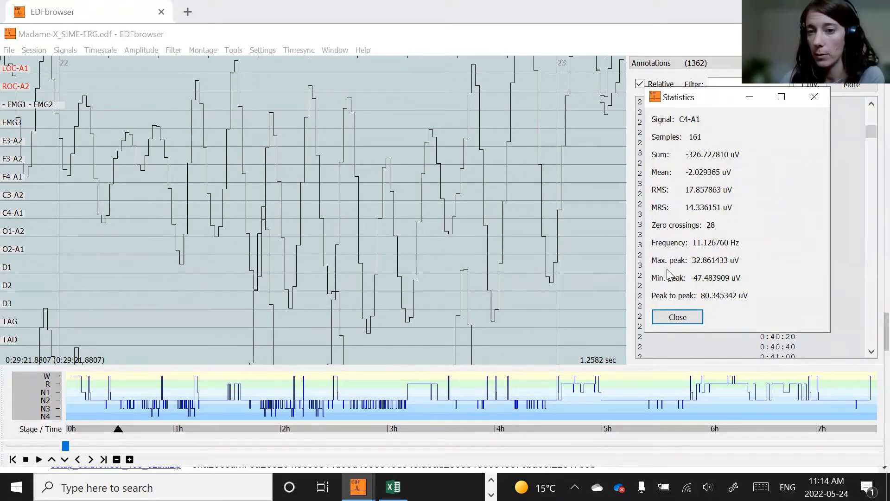
{"action": "left_click", "coordinate": [680, 318]}
- Return to the 20-second view, lower the amplitude, and move a crosshair on F4-A1 across the spindle and K-complex
{"action": "key", "text": "BackSpace"}
{"action": "key", "text": "BackSpace"}
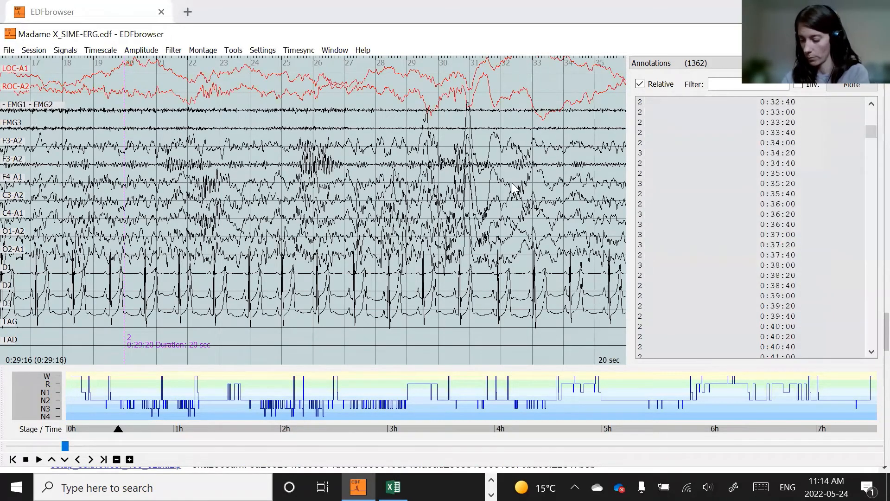
{"action": "key", "text": "minus"}
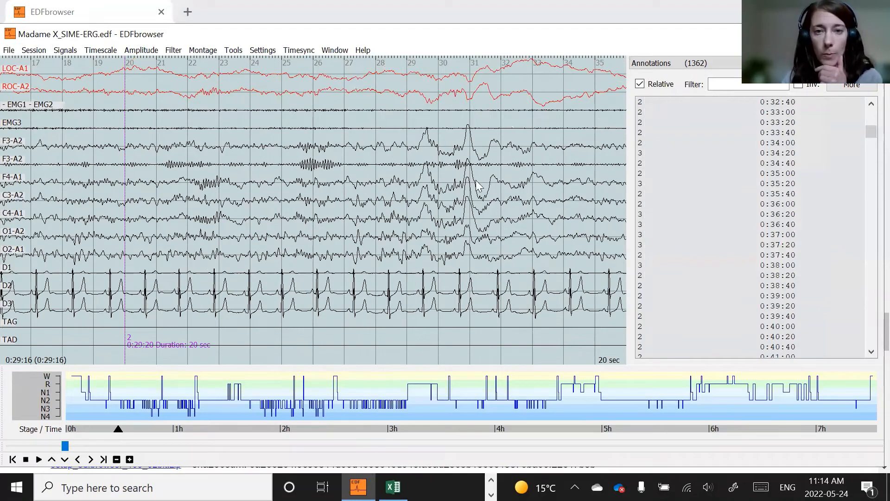
{"action": "left_click", "coordinate": [18, 179]}
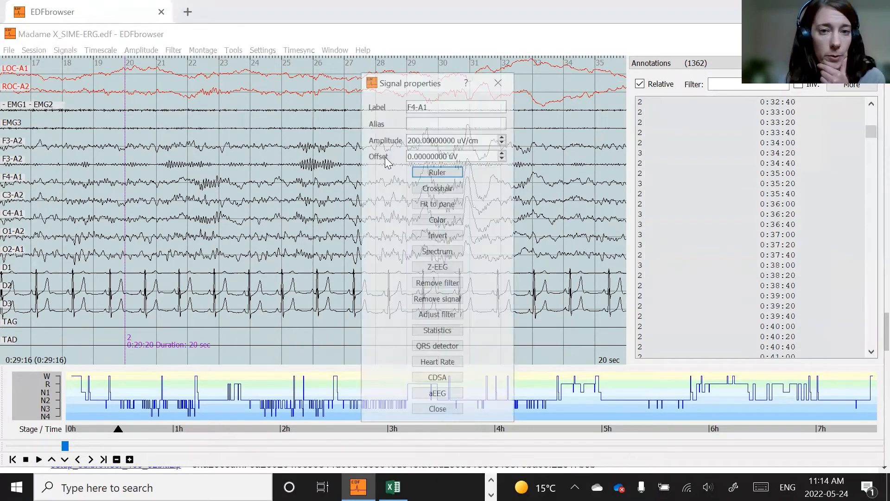
{"action": "left_click", "coordinate": [428, 188]}
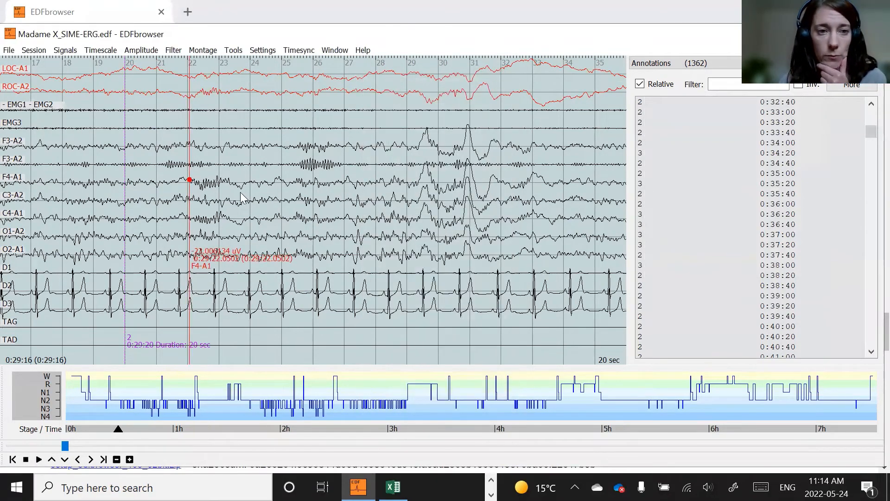
{"action": "left_click_drag", "start_coordinate": [190, 185], "coordinate": [469, 174]}
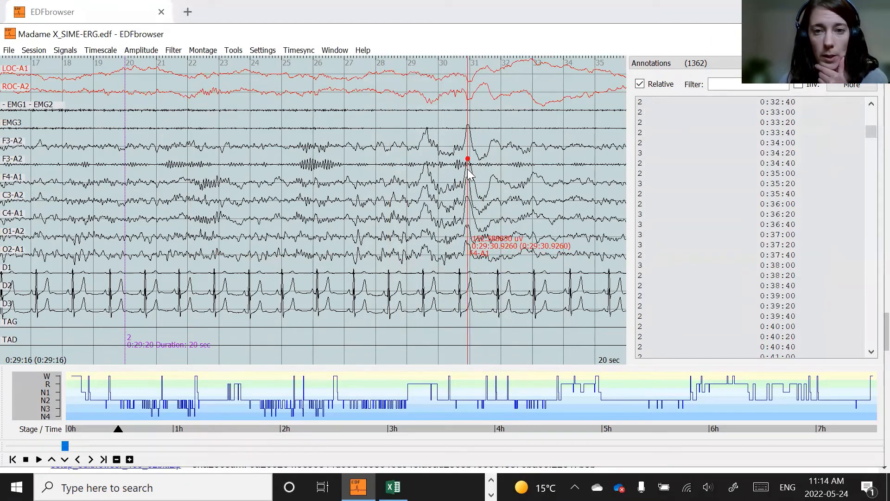
{"action": "left_click_drag", "start_coordinate": [501, 248], "coordinate": [481, 140]}
{"action": "key", "text": "Escape"}
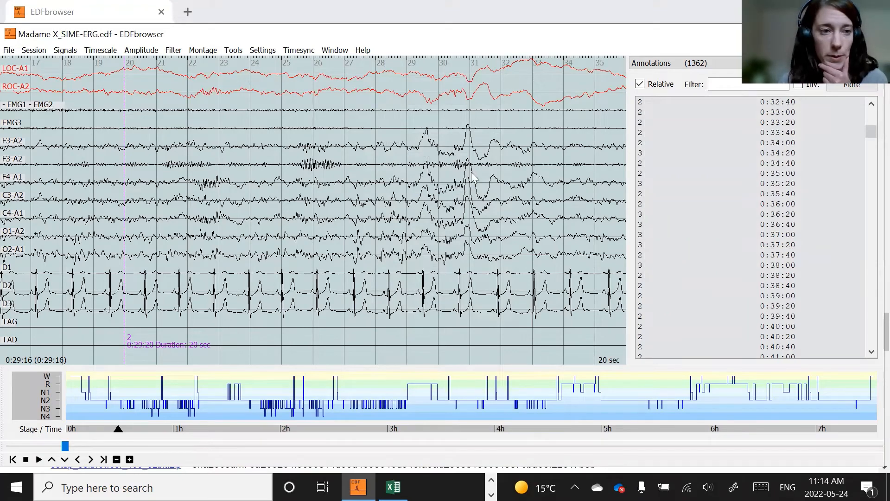
- Zoom into about 1.16 seconds around the K-complex and view the signal statistics of the F4-A1 channel
{"action": "left_click_drag", "start_coordinate": [454, 153], "coordinate": [516, 210]}
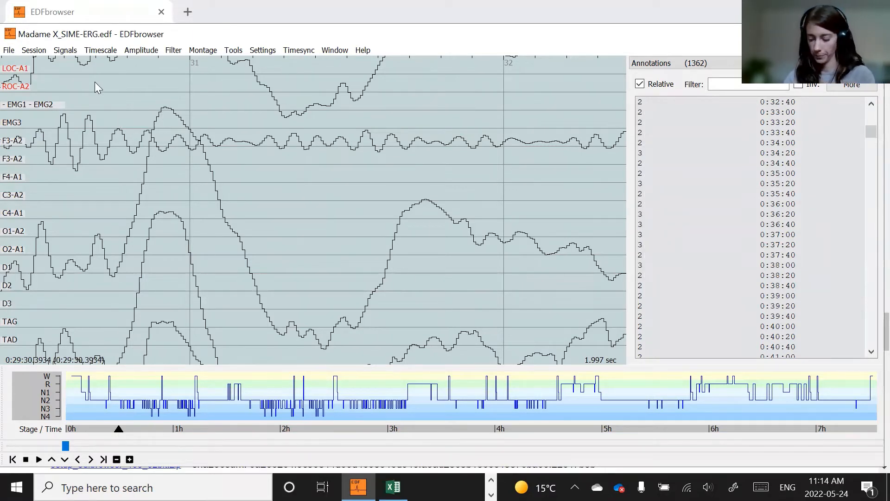
{"action": "key", "text": "minus"}
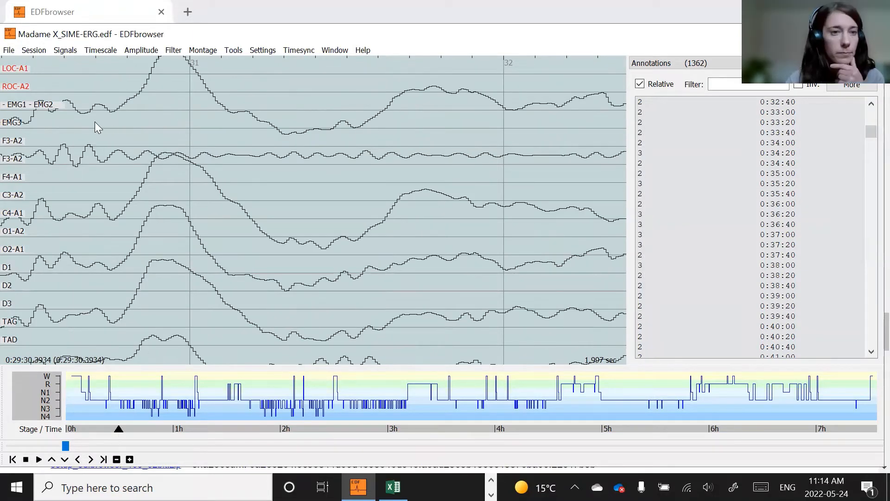
{"action": "left_click_drag", "start_coordinate": [86, 121], "coordinate": [451, 244]}
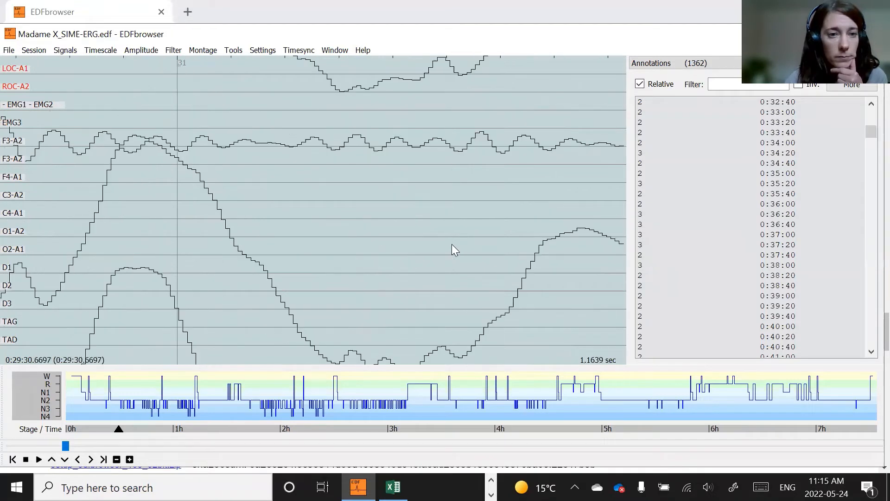
{"action": "scroll", "coordinate": [372, 253], "scroll_direction": "down", "scroll_amount": 1}
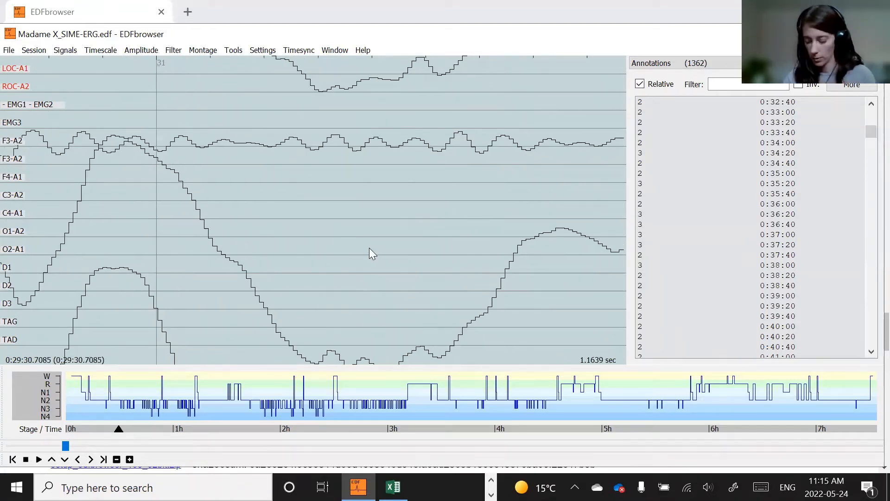
{"action": "key", "text": "Down"}
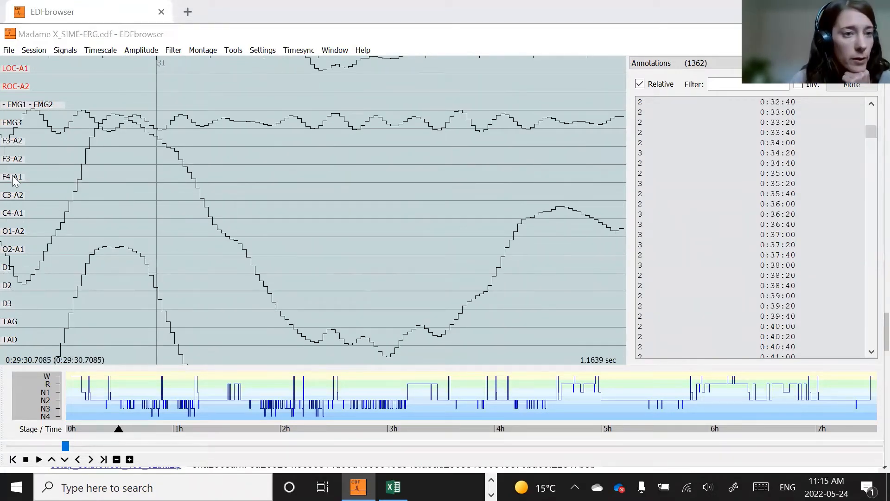
{"action": "left_click", "coordinate": [14, 180]}
{"action": "left_click", "coordinate": [436, 331]}
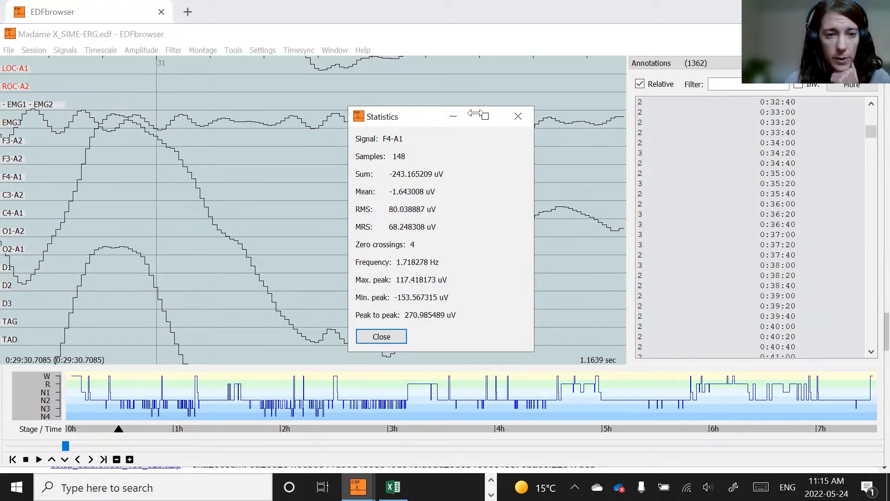
{"action": "left_click_drag", "start_coordinate": [473, 113], "coordinate": [606, 89]}
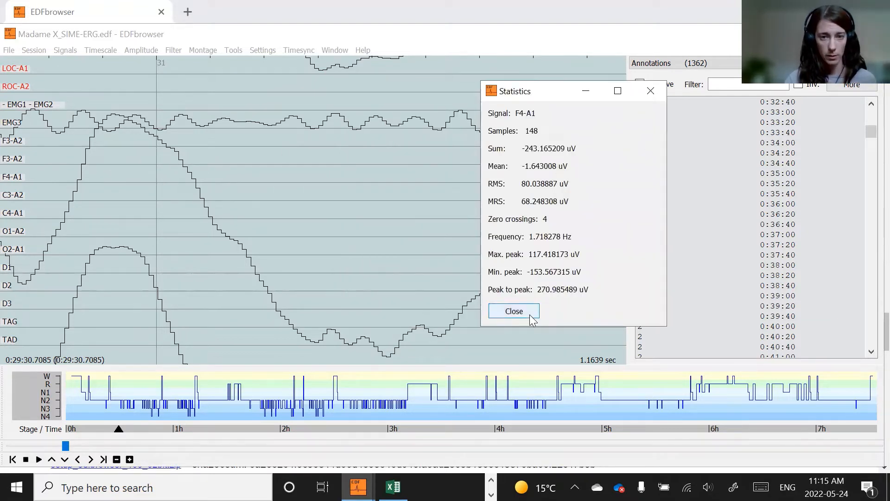
{"action": "left_click", "coordinate": [514, 310]}
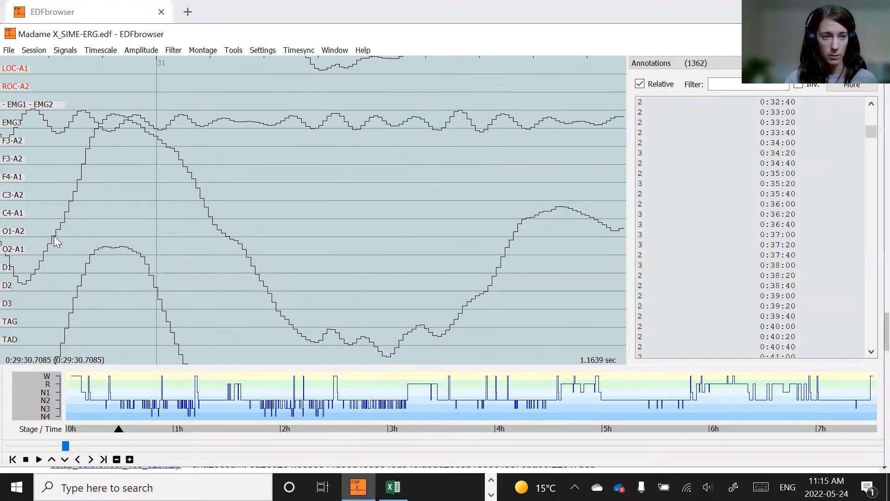
- Open a ruler on the F4-A1 signal and remove it again
{"action": "left_click", "coordinate": [11, 179]}
{"action": "left_click", "coordinate": [437, 171]}
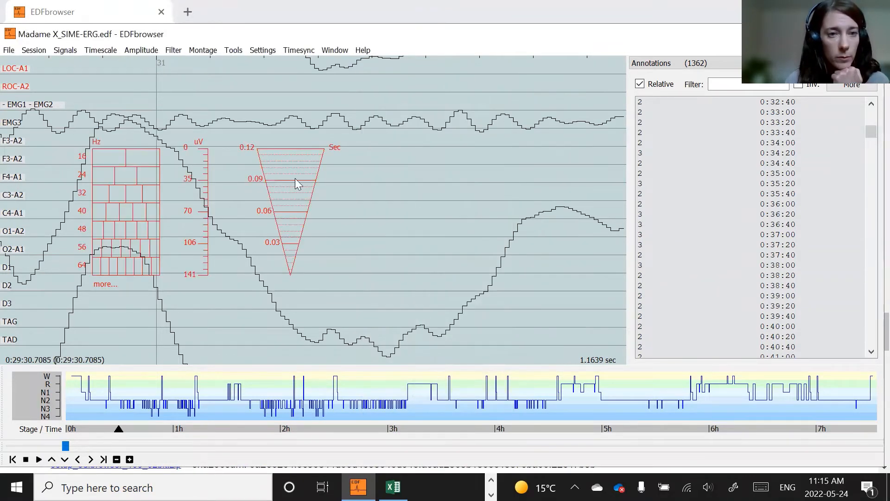
{"action": "key", "text": "Escape"}
- Place a crosshair on the F4-A1 signal and move it along the K-complex to its trough, then remove it
{"action": "left_click", "coordinate": [8, 177]}
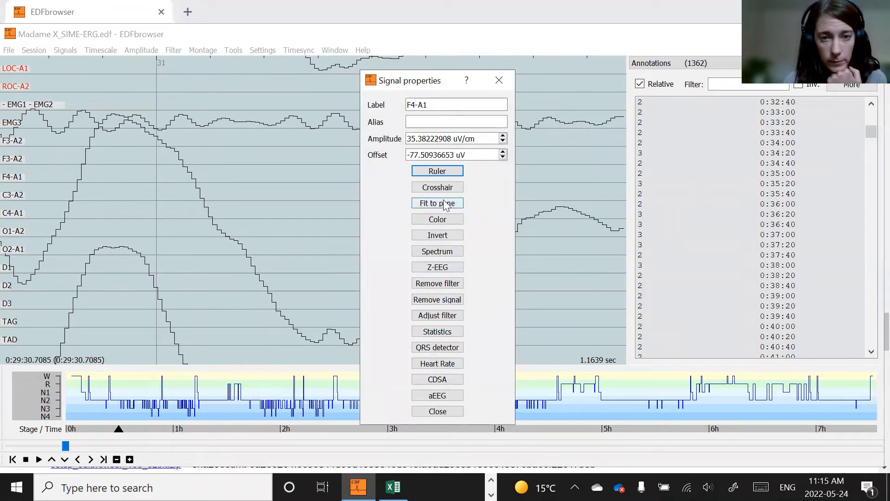
{"action": "left_click", "coordinate": [445, 186]}
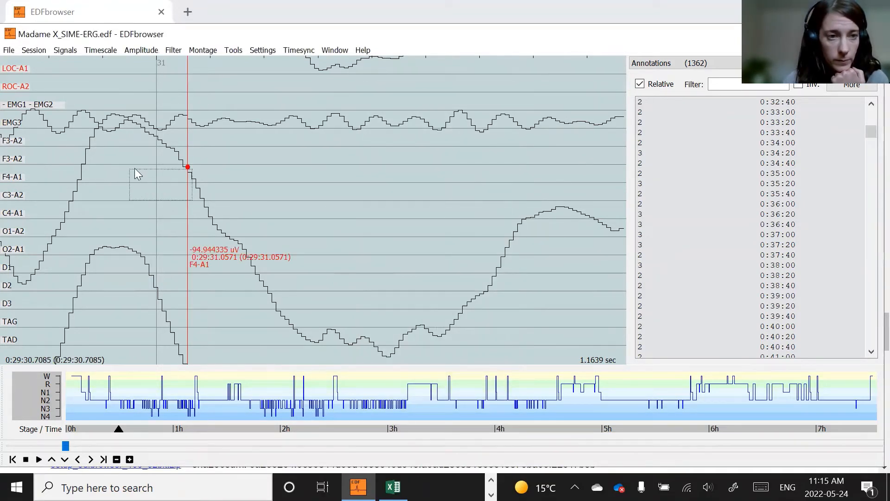
{"action": "left_click_drag", "start_coordinate": [188, 158], "coordinate": [269, 123]}
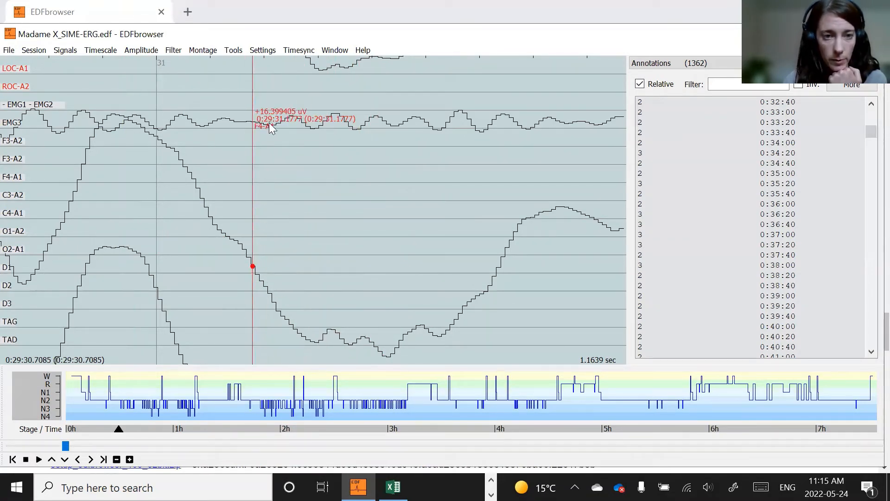
{"action": "left_click_drag", "start_coordinate": [253, 171], "coordinate": [385, 234]}
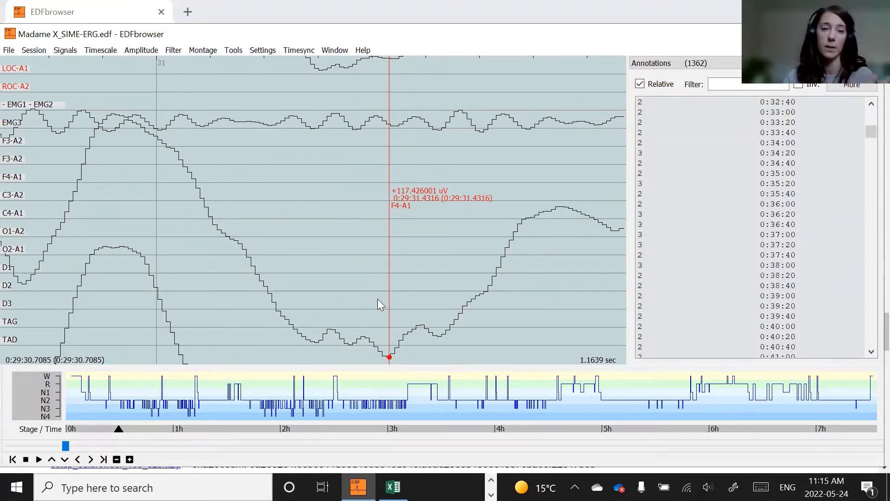
{"action": "key", "text": "Escape"}
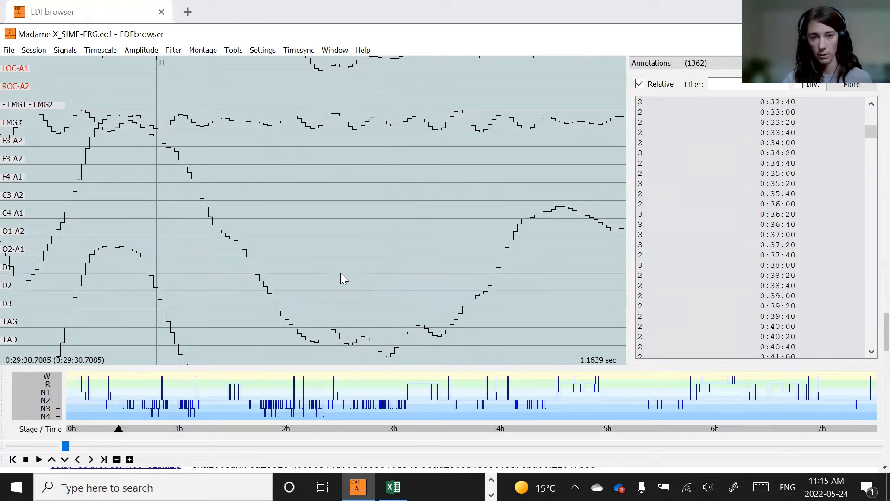
- Return to the 20-second view and open the Settings on the Annotation editor page with its user buttons
{"action": "key", "text": "BackSpace"}
{"action": "key", "text": "BackSpace"}
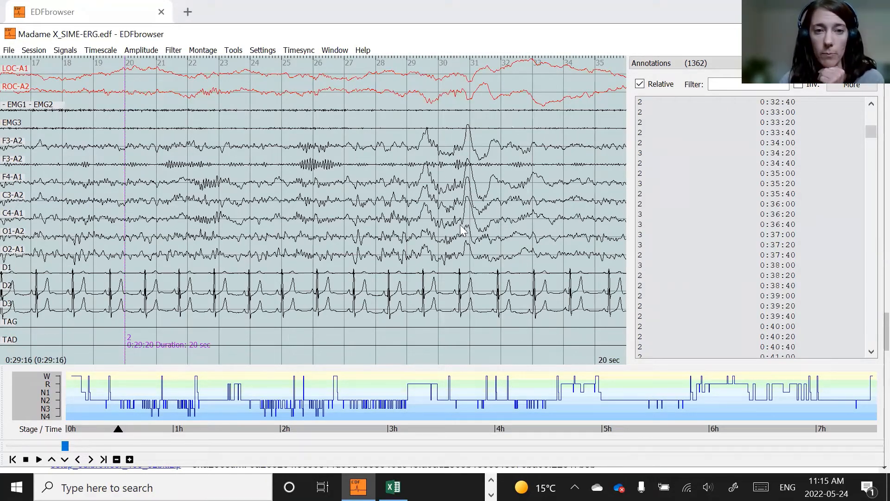
{"action": "key", "text": "alt+Tab"}
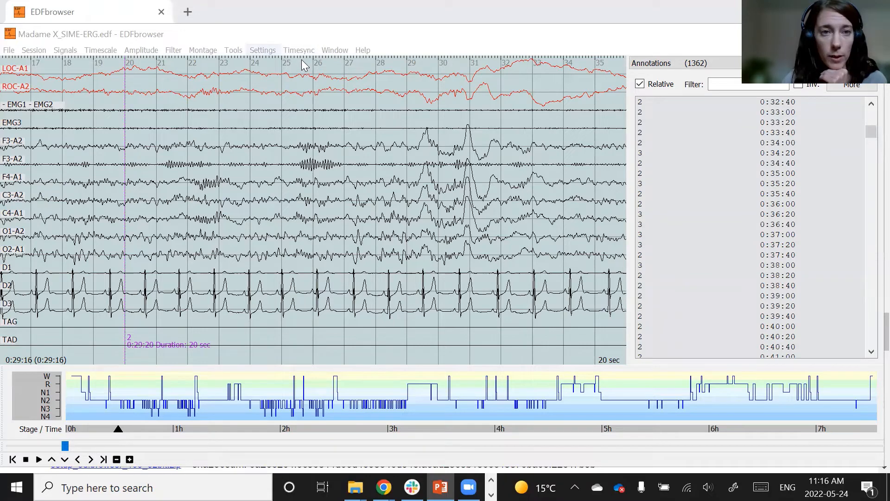
{"action": "left_click", "coordinate": [262, 50]}
{"action": "left_click", "coordinate": [279, 64]}
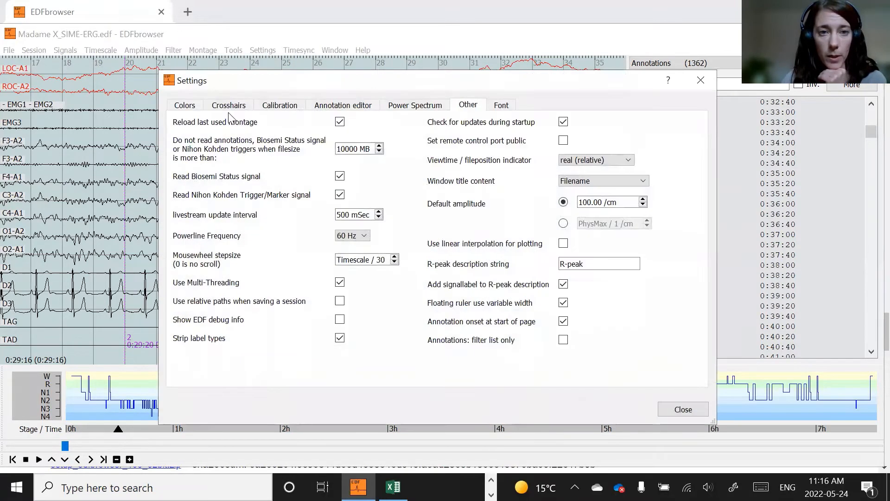
{"action": "left_click", "coordinate": [343, 105]}
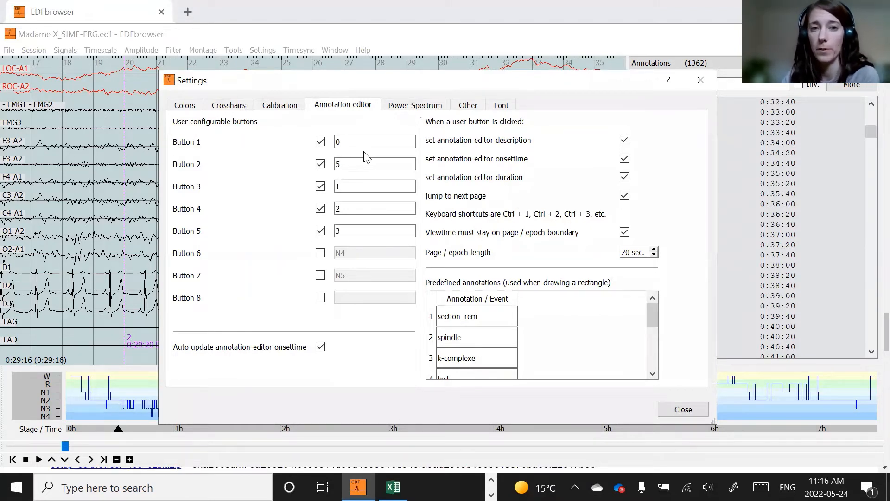
{"action": "left_click_drag", "start_coordinate": [375, 83], "coordinate": [370, 76]}
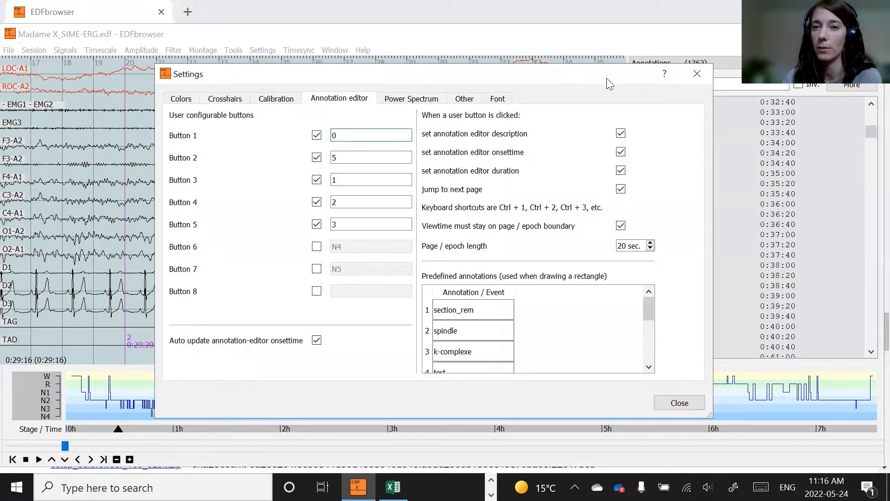
- Examine the user-configurable button values and the page/epoch length in the annotation editor settings
{"action": "left_click_drag", "start_coordinate": [604, 79], "coordinate": [513, 76]}
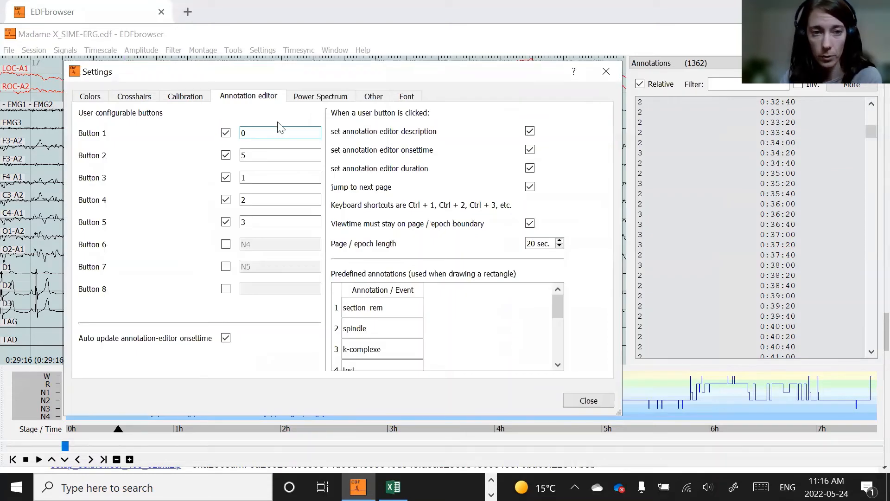
{"action": "left_click", "coordinate": [267, 177]}
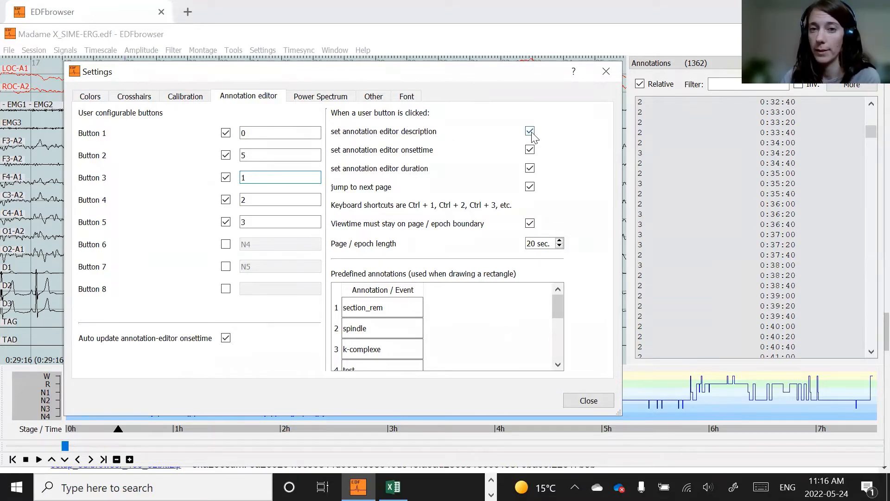
{"action": "left_click", "coordinate": [249, 134]}
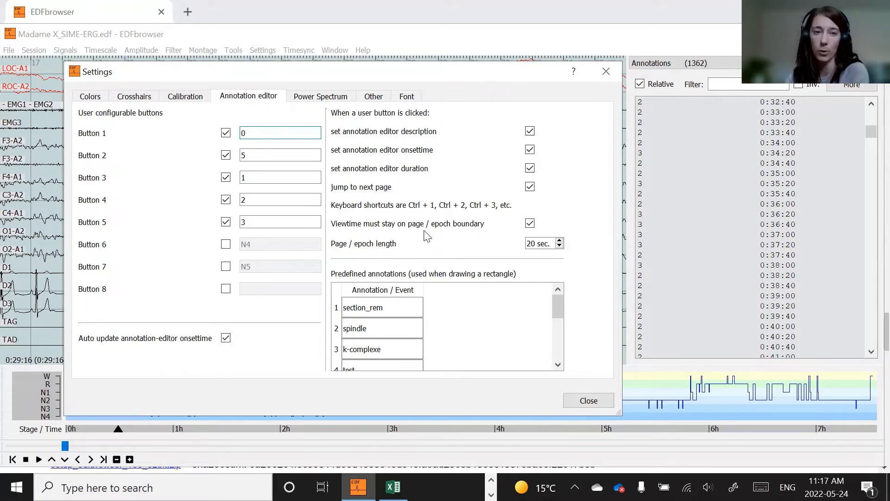
{"action": "double_click", "coordinate": [533, 245]}
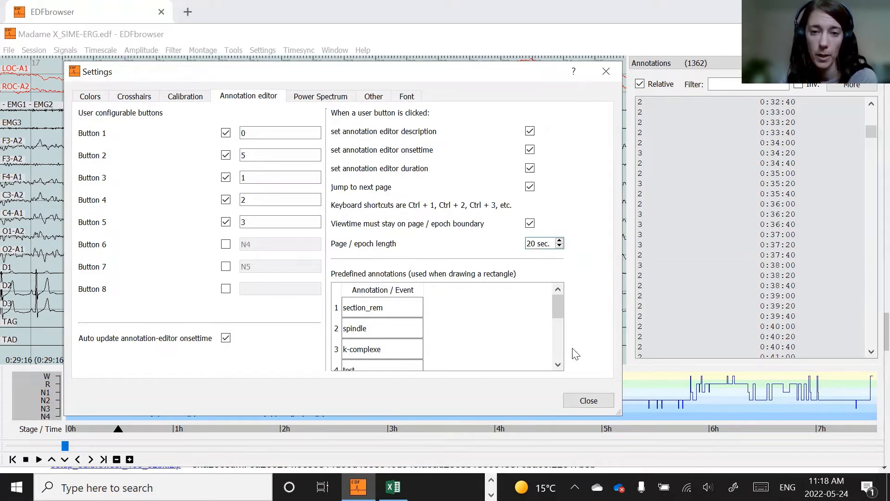
- Rename the fourth predefined annotation to test11 and close the Settings
{"action": "mouse_move", "coordinate": [558, 311]}
{"action": "left_mouse_down"}
{"action": "mouse_move", "coordinate": [561, 343]}
{"action": "mouse_move", "coordinate": [559, 304]}
{"action": "left_mouse_up"}
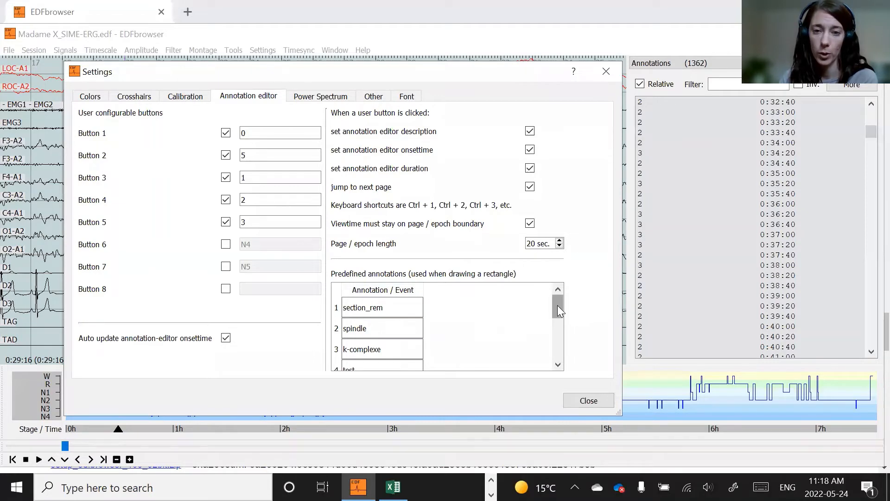
{"action": "mouse_move", "coordinate": [557, 306]}
{"action": "left_mouse_down"}
{"action": "mouse_move", "coordinate": [558, 354]}
{"action": "mouse_move", "coordinate": [559, 288]}
{"action": "left_mouse_up"}
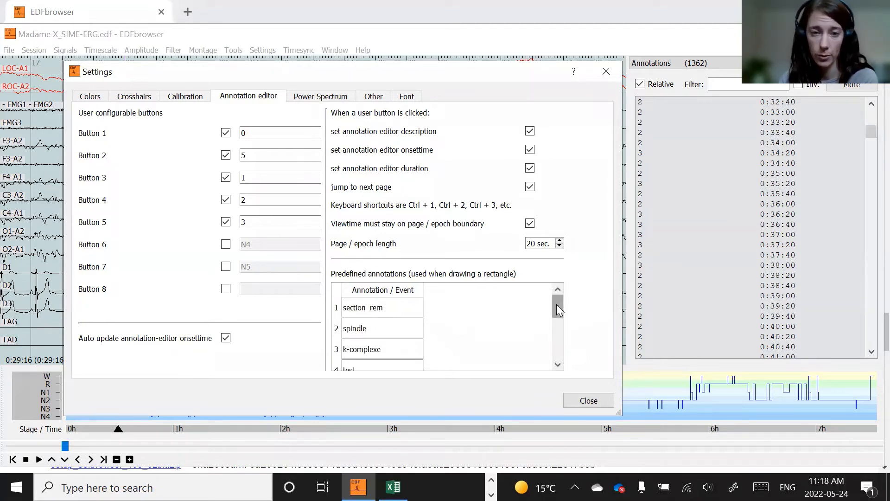
{"action": "left_click_drag", "start_coordinate": [557, 306], "coordinate": [555, 313]}
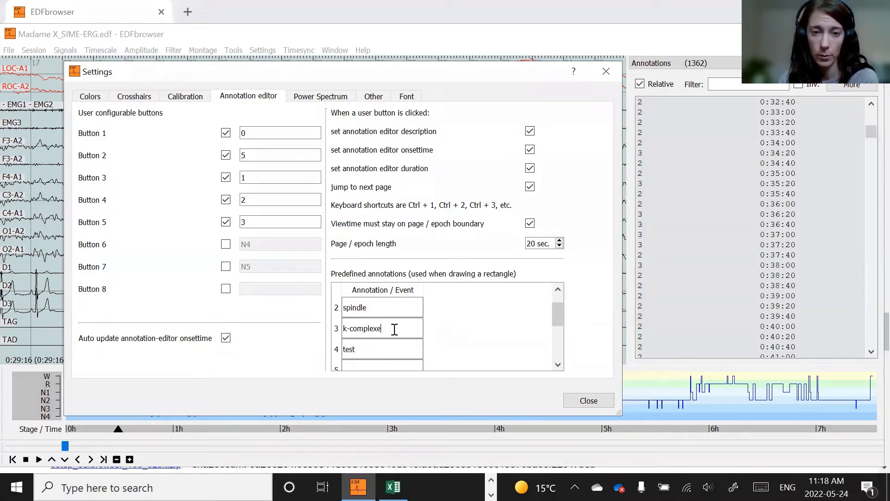
{"action": "left_click_drag", "start_coordinate": [372, 347], "coordinate": [339, 349]}
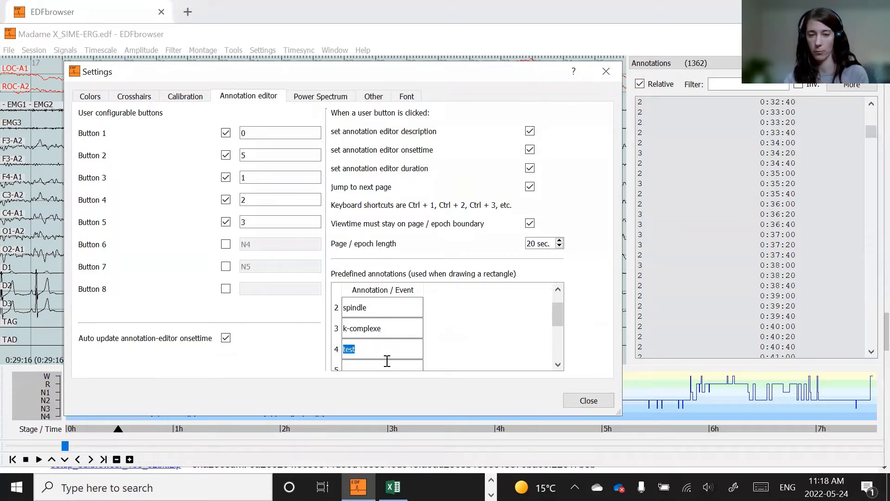
{"action": "key", "text": "BackSpace"}
{"action": "type", "text": "te"}
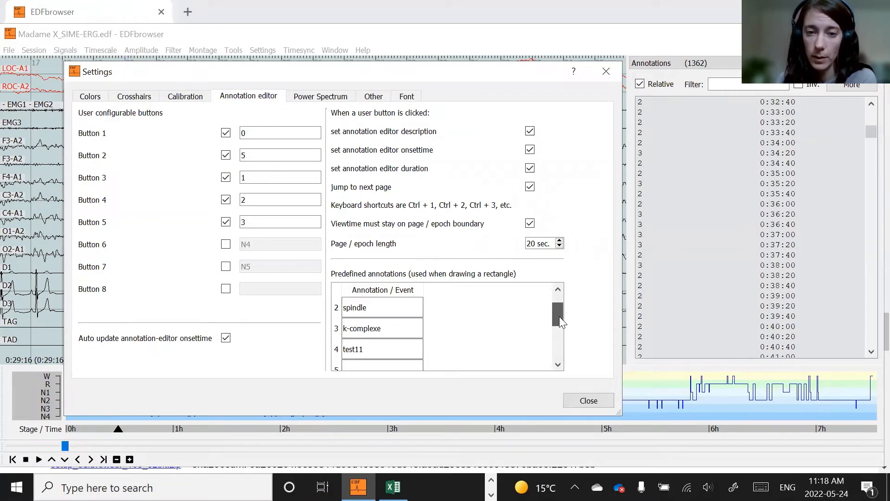
{"action": "left_click_drag", "start_coordinate": [559, 316], "coordinate": [555, 305]}
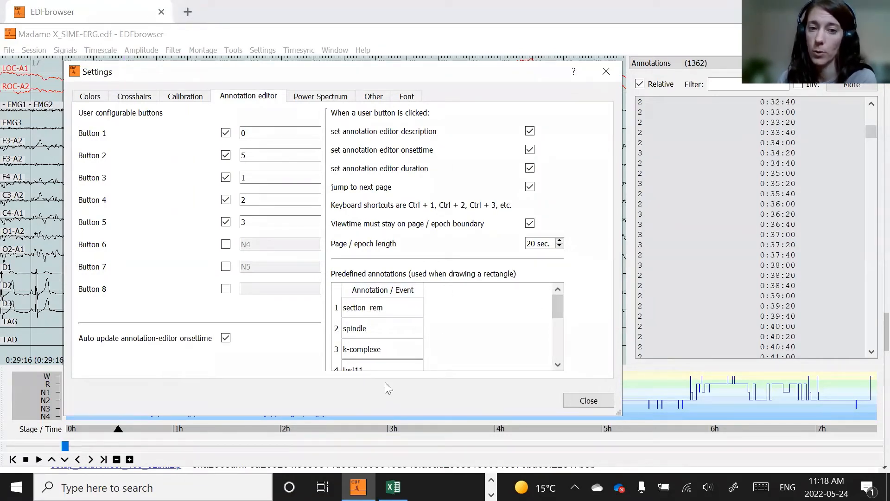
{"action": "left_click", "coordinate": [590, 402]}
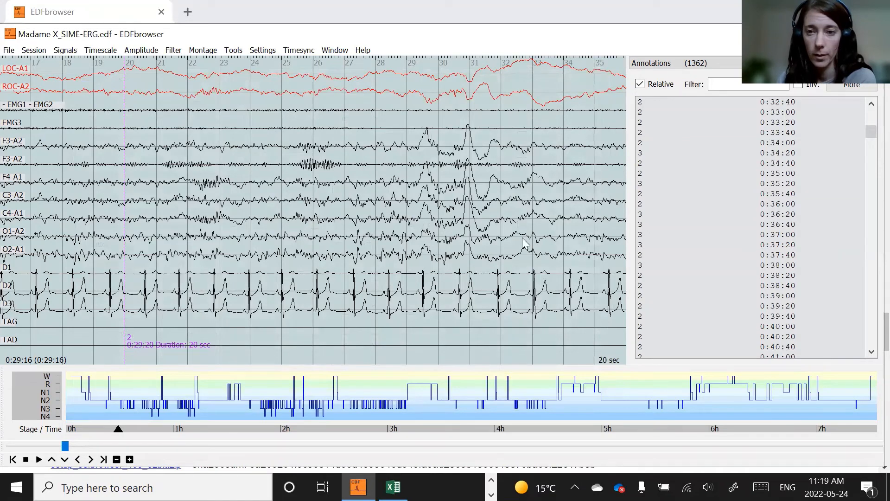
- Jump to the 0:29:00 annotation in the list and open the Annotation editor
{"action": "scroll", "coordinate": [746, 252], "scroll_direction": "up", "scroll_amount": 11}
{"action": "scroll", "coordinate": [744, 269], "scroll_direction": "down", "scroll_amount": 3}
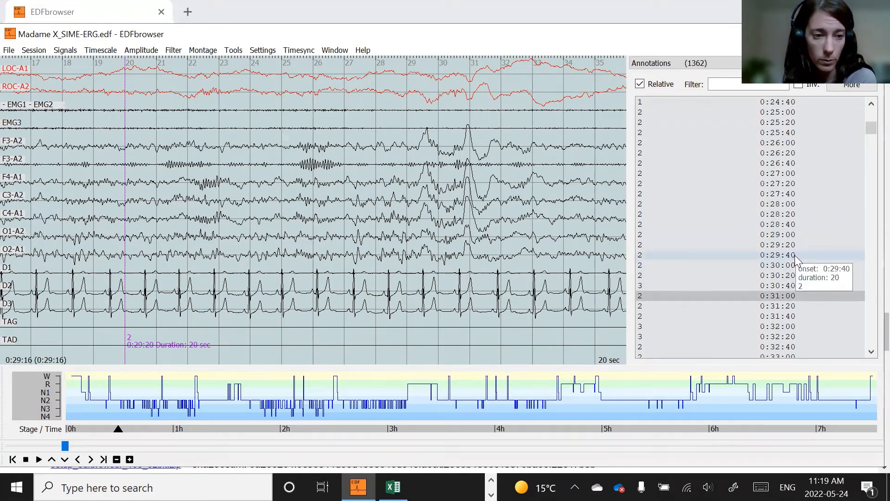
{"action": "left_click", "coordinate": [801, 234]}
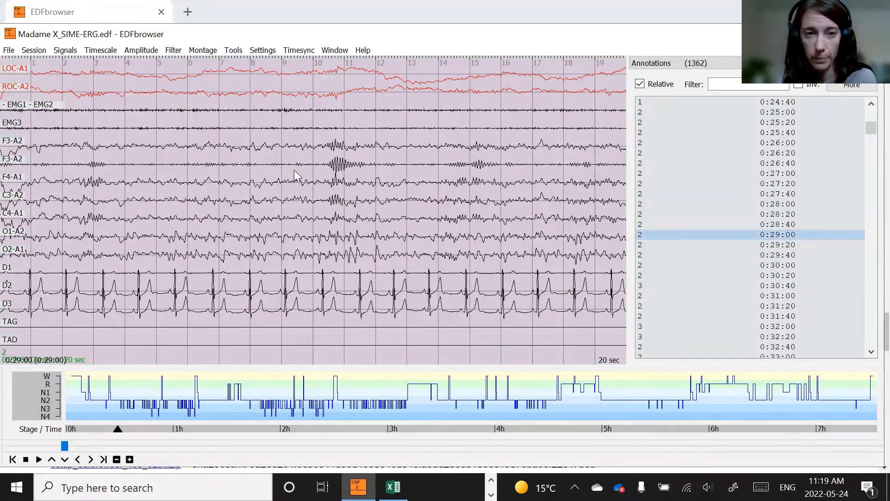
{"action": "left_click", "coordinate": [336, 51]}
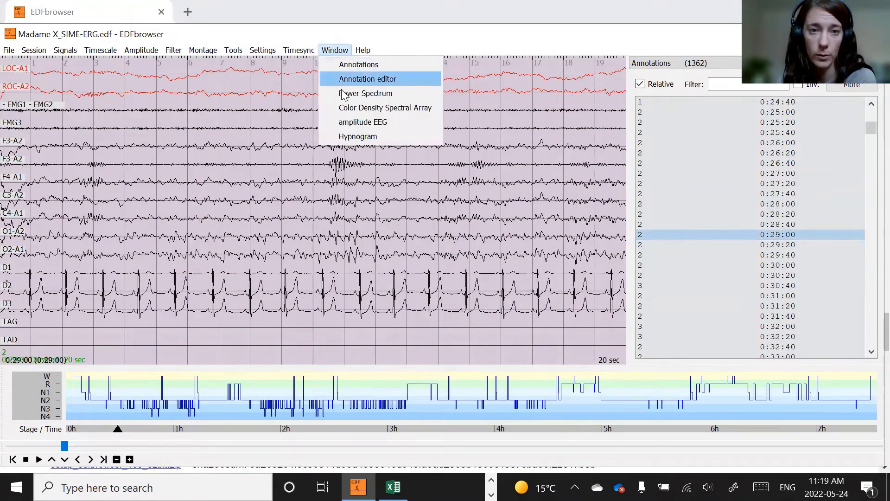
{"action": "left_click", "coordinate": [400, 78]}
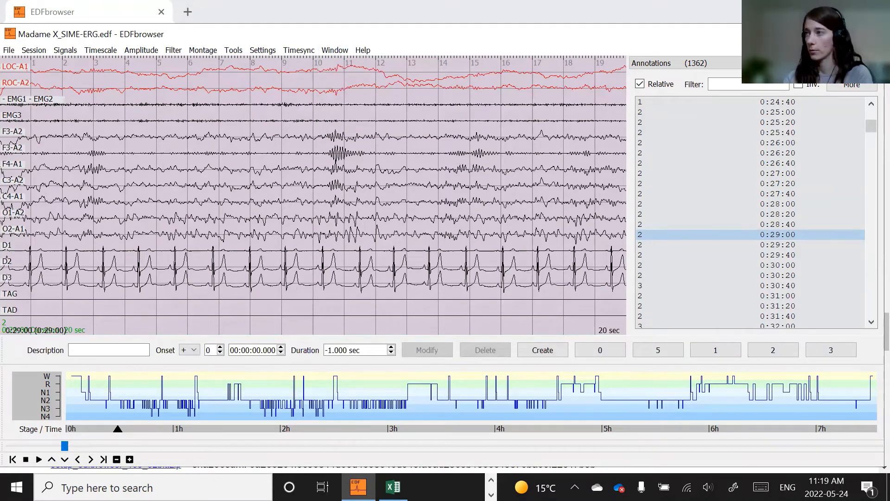
{"action": "key", "text": "alt+Tab"}
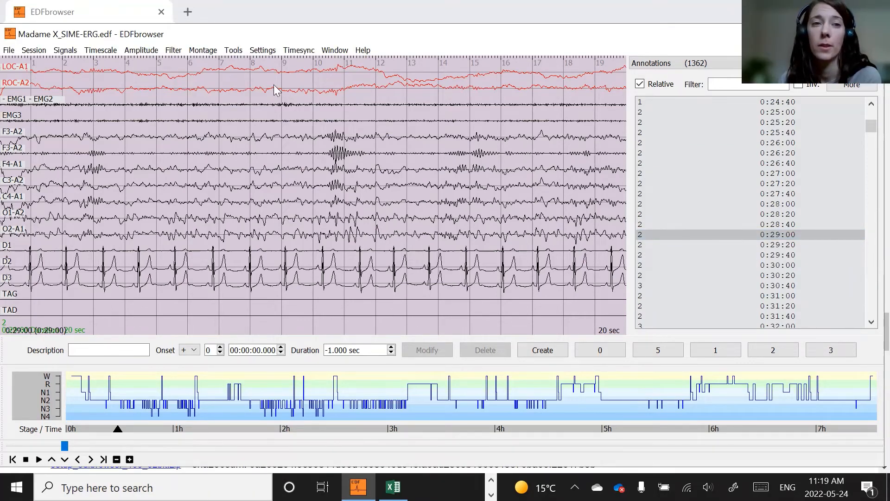
- Set the timescale to 30 seconds per page
{"action": "left_click", "coordinate": [111, 46]}
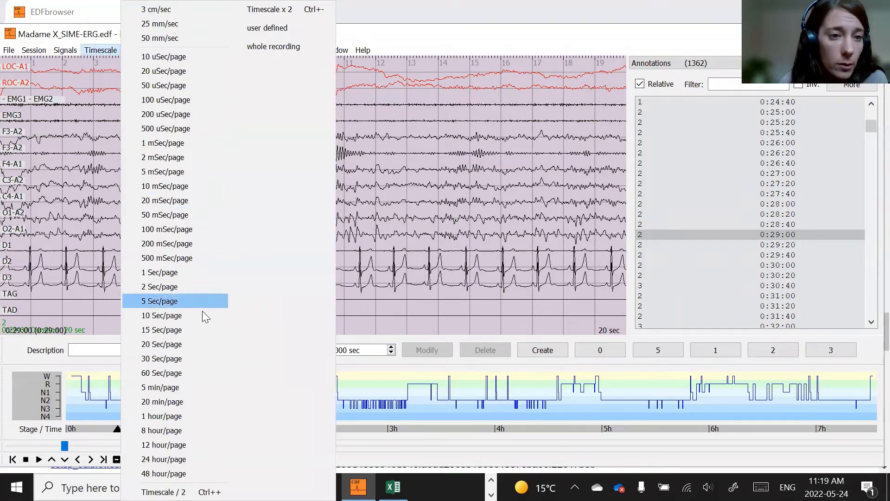
{"action": "left_click", "coordinate": [170, 360]}
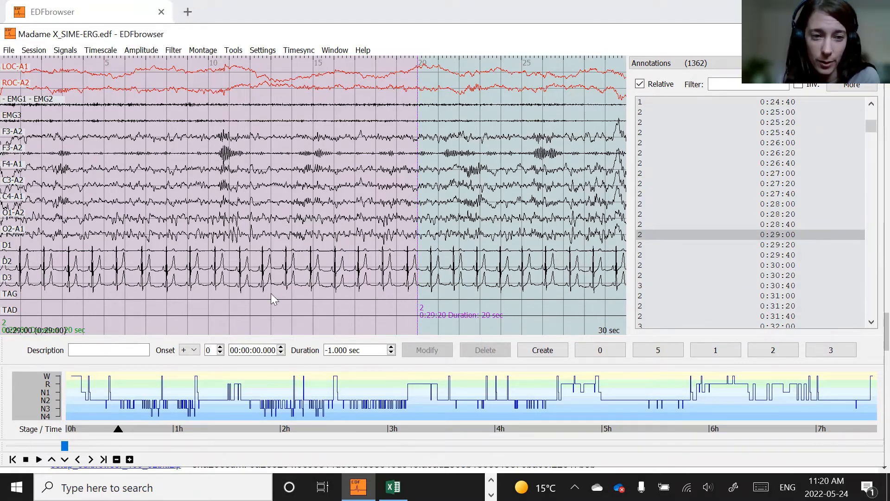
- Change the description of the 0:29:00 annotation to 0 and apply the modification
{"action": "left_click", "coordinate": [783, 236]}
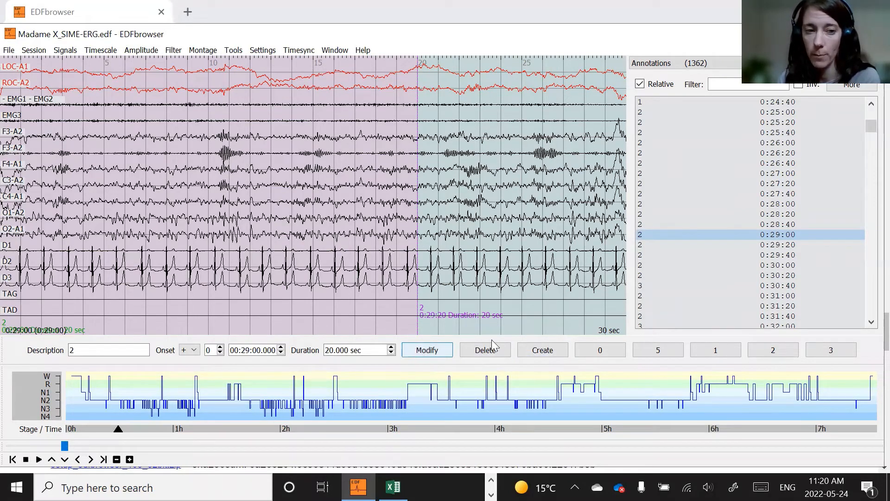
{"action": "left_click", "coordinate": [85, 348]}
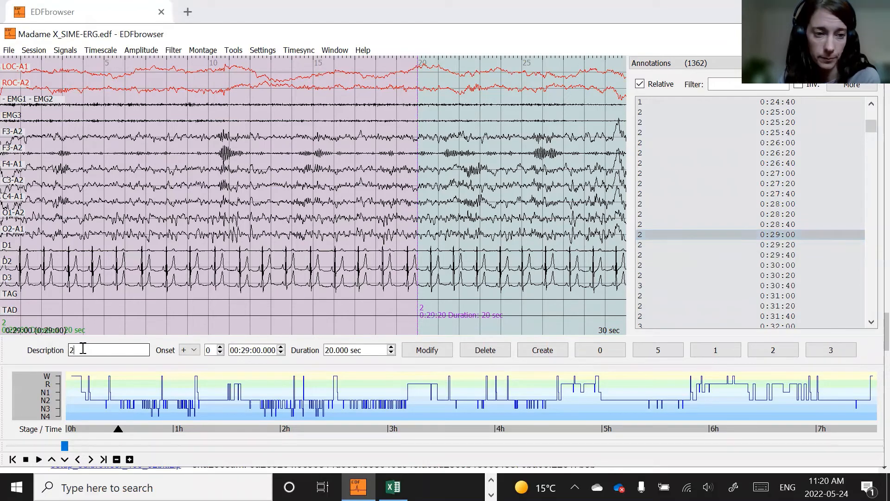
{"action": "double_click", "coordinate": [81, 348]}
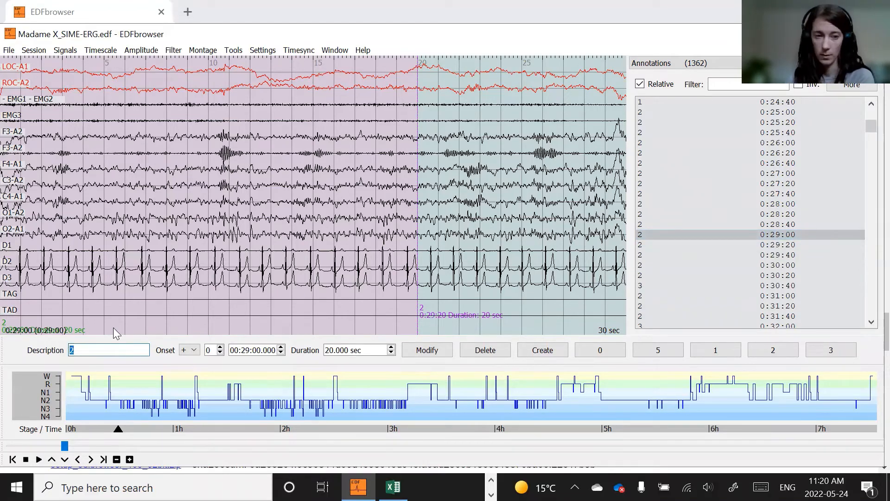
{"action": "type", "text": "0"}
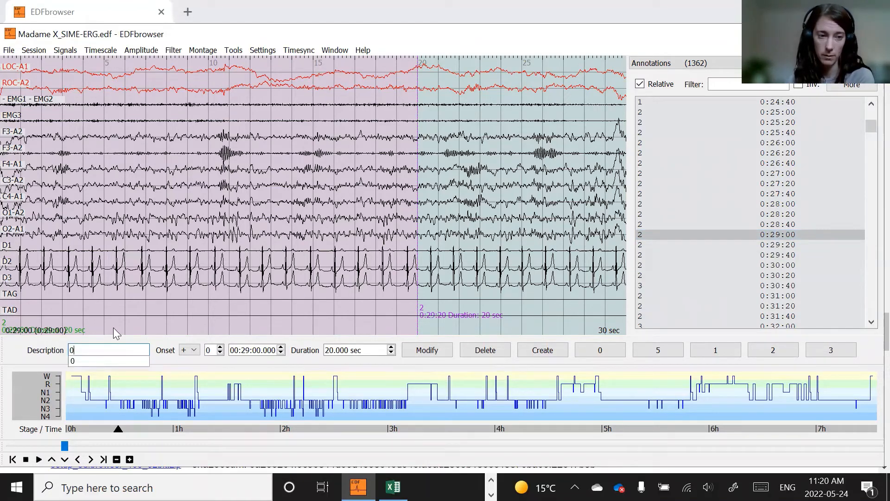
{"action": "left_click", "coordinate": [427, 350]}
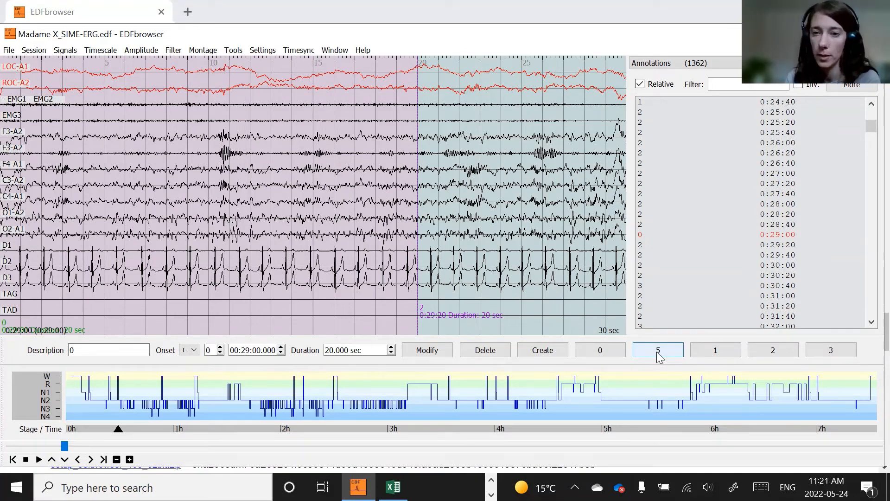
- Change the description of the 0:29:00 annotation back to 2 and apply the modification
{"action": "left_click", "coordinate": [712, 239]}
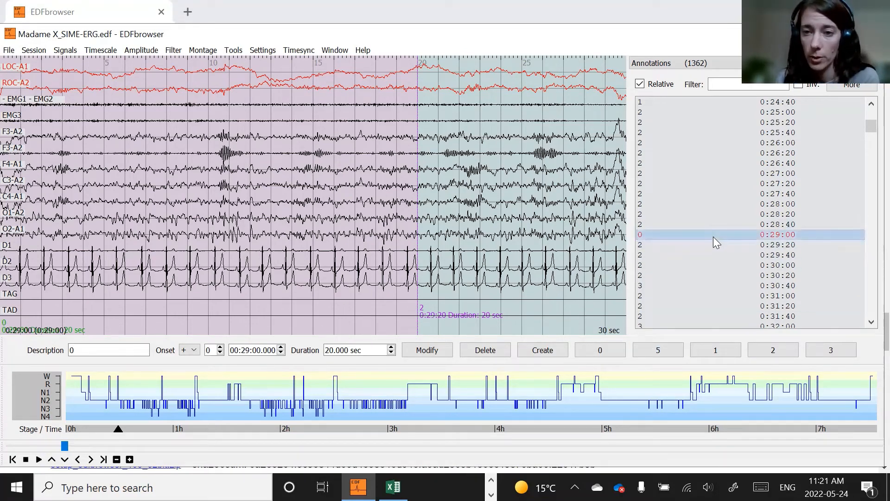
{"action": "double_click", "coordinate": [69, 350]}
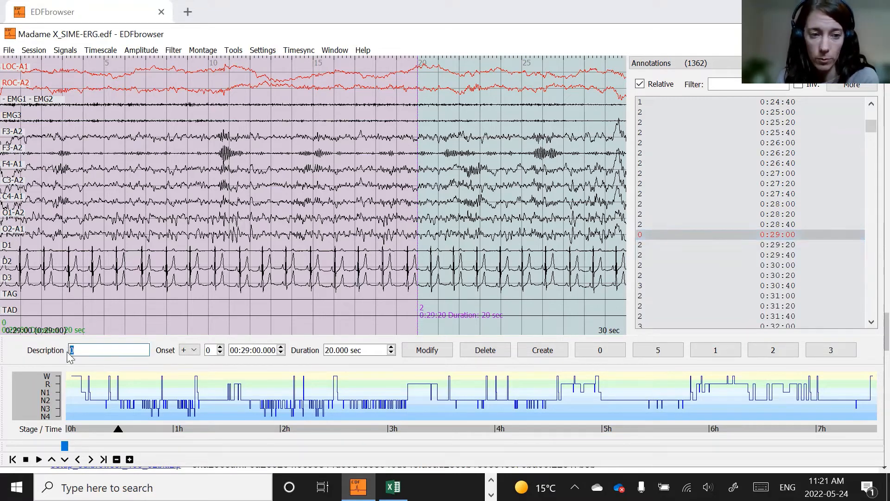
{"action": "type", "text": "2"}
{"action": "left_click", "coordinate": [428, 351]}
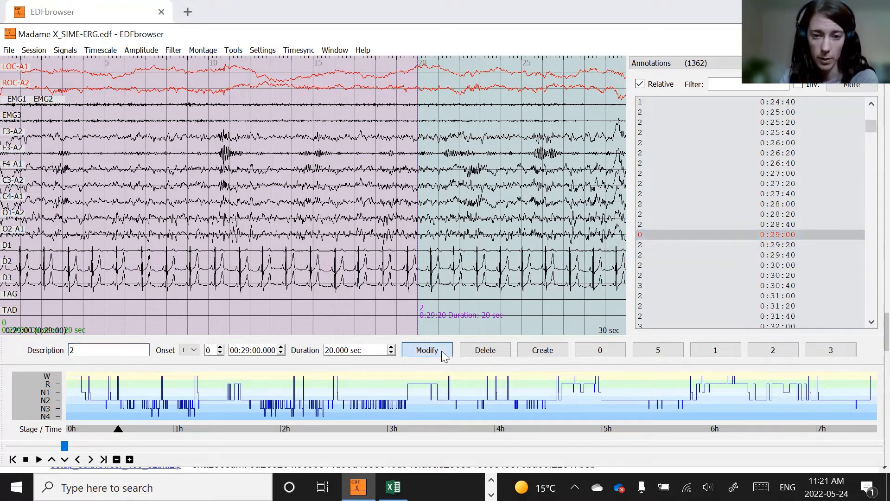
- Label the 0:29:00 epoch with the user button 5
{"action": "left_click", "coordinate": [714, 235]}
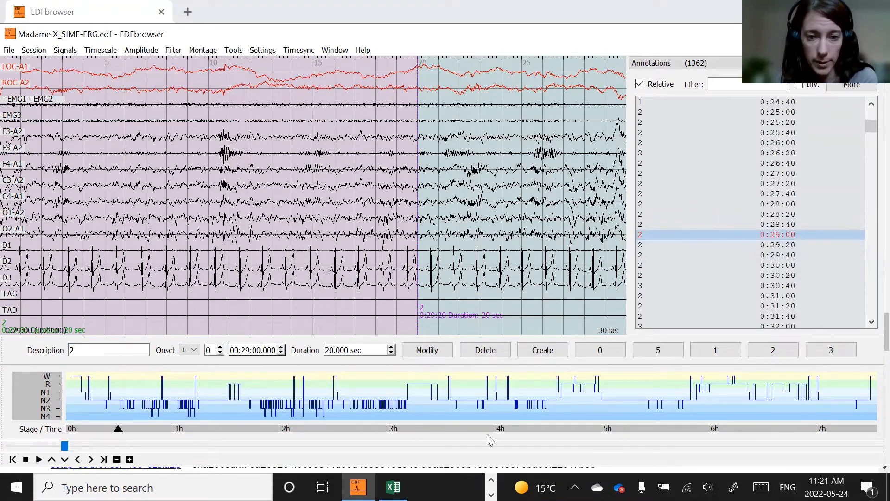
{"action": "left_click", "coordinate": [658, 350]}
{"action": "scroll", "coordinate": [769, 292], "scroll_direction": "down", "scroll_amount": 3}
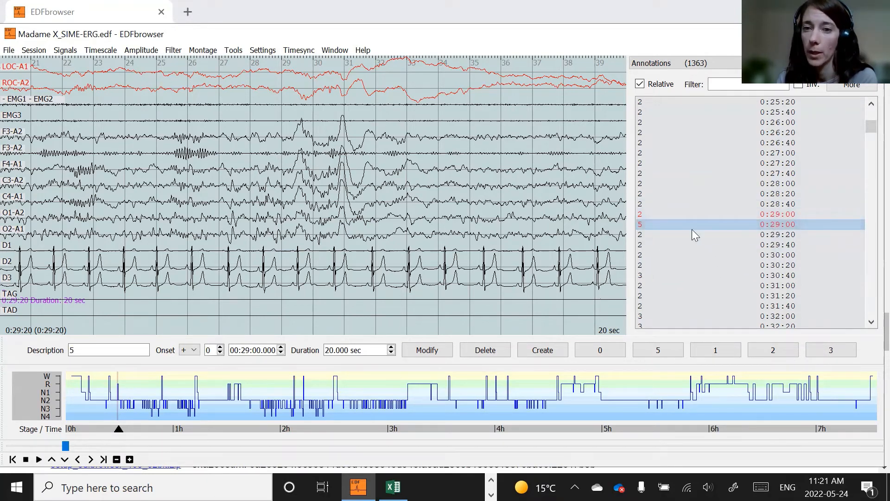
- Select the newly added 5 annotation at 0:29:00 and delete it
{"action": "left_click", "coordinate": [684, 213]}
{"action": "left_click", "coordinate": [669, 265]}
{"action": "left_click", "coordinate": [672, 224]}
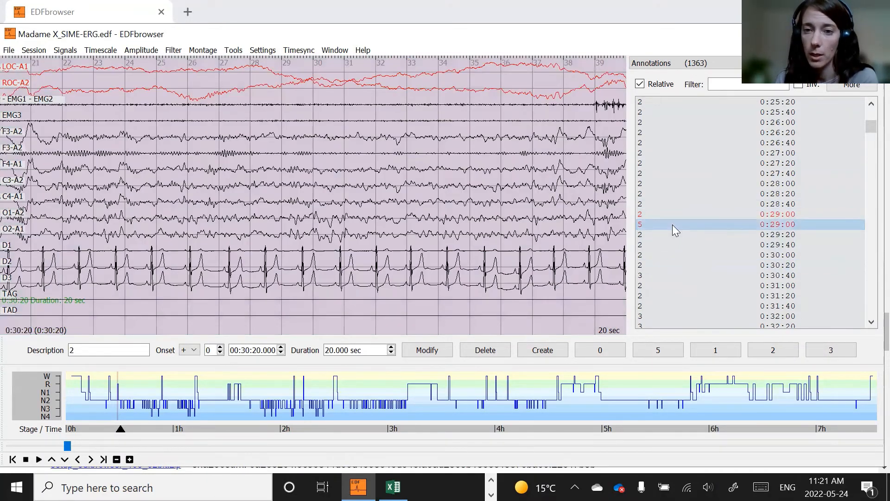
{"action": "left_click", "coordinate": [492, 349]}
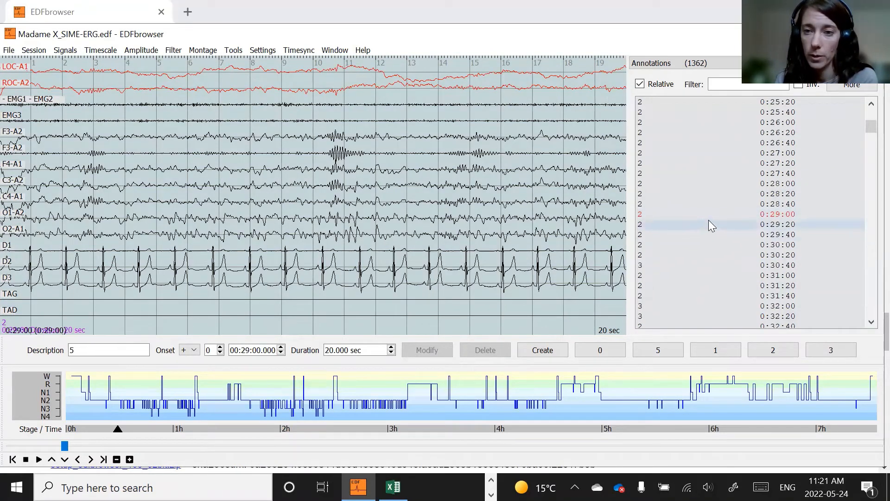
- Select the 0:29:20 annotation and delete it
{"action": "left_click", "coordinate": [724, 224]}
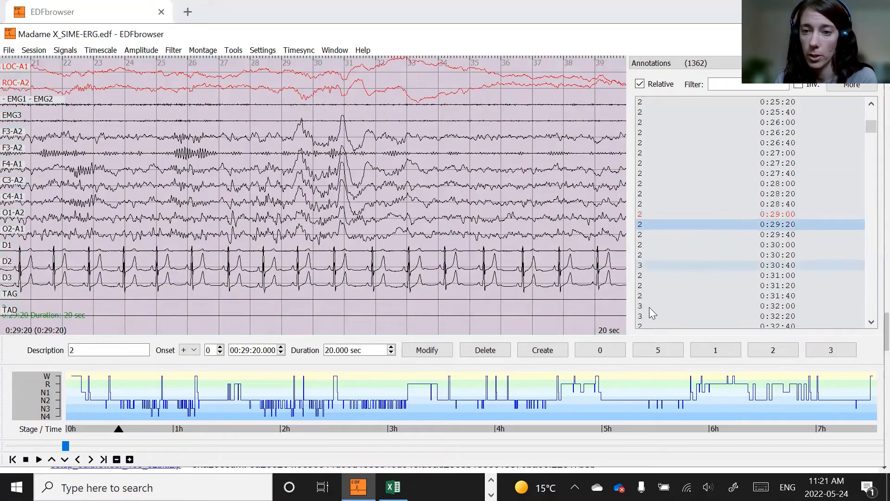
{"action": "left_click", "coordinate": [482, 351]}
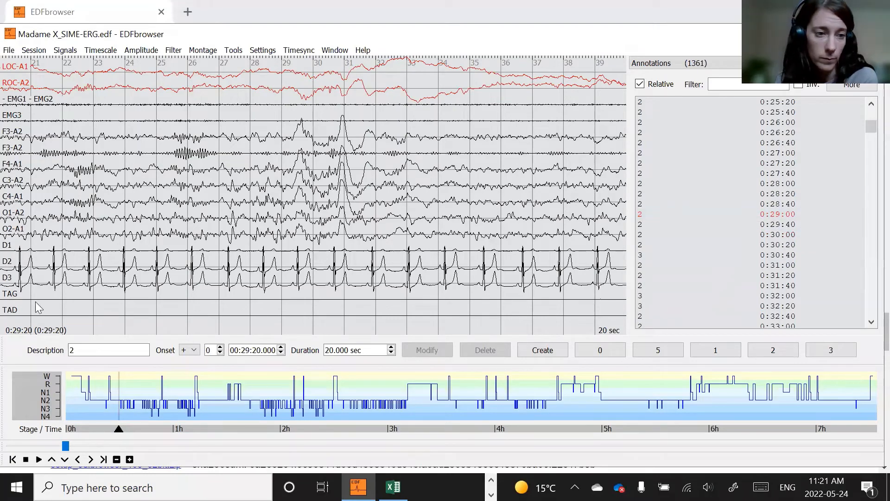
- Annotate the 0:29:20 epoch as stage 2 with the user button
{"action": "left_click", "coordinate": [116, 350]}
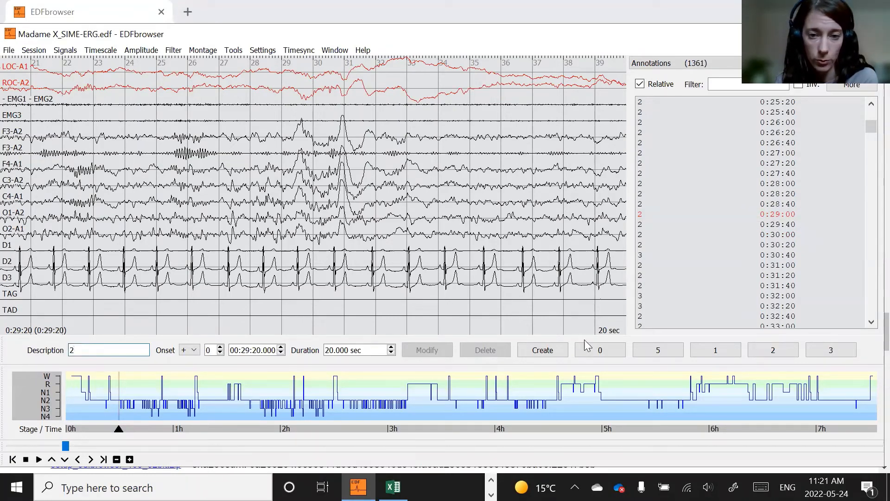
{"action": "left_click", "coordinate": [782, 351]}
{"action": "scroll", "coordinate": [802, 267], "scroll_direction": "down", "scroll_amount": 2}
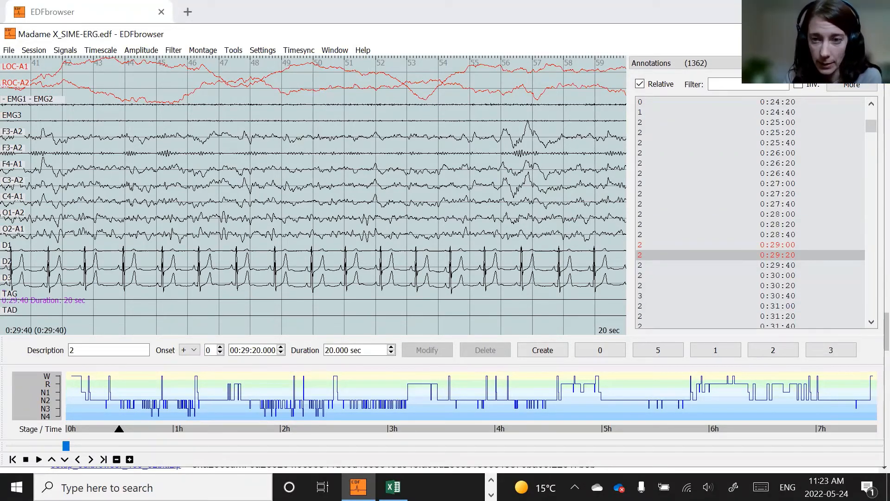
{"action": "scroll", "coordinate": [705, 236], "scroll_direction": "down", "scroll_amount": 2}
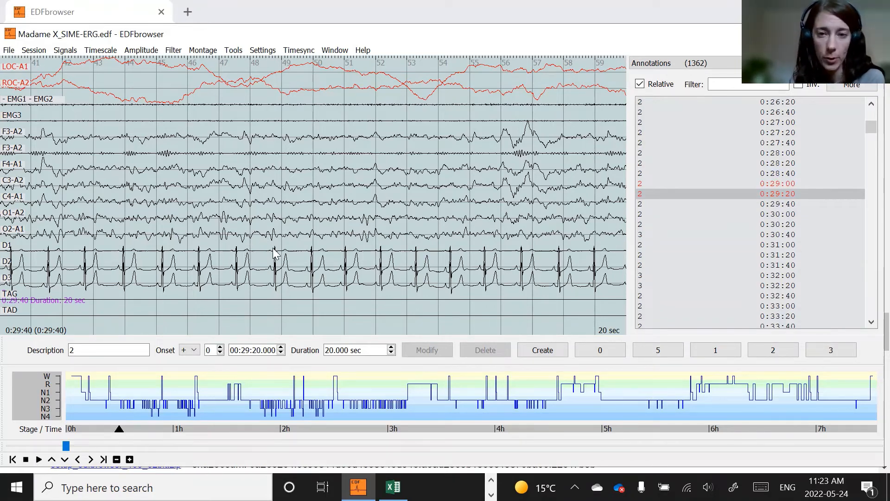
- Open the settings and examine the annotation editor's user-configurable button descriptions
{"action": "key", "text": "alt+Tab"}
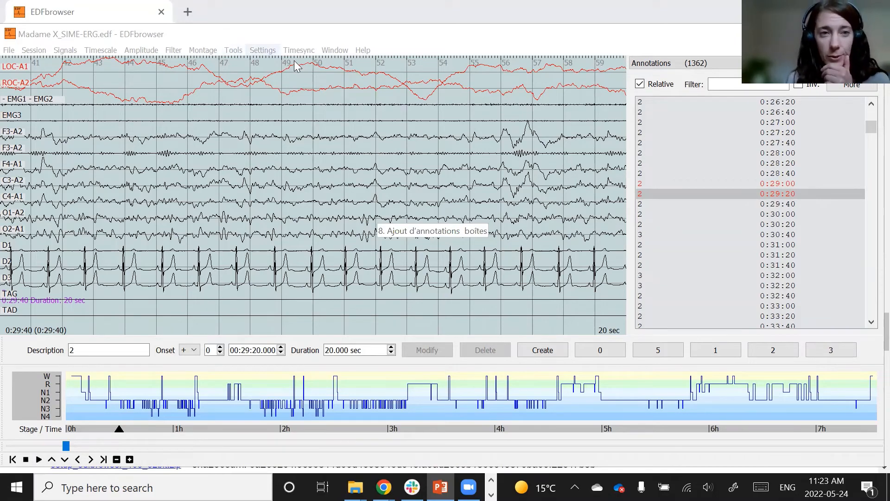
{"action": "left_click", "coordinate": [262, 49]}
{"action": "left_click", "coordinate": [274, 64]}
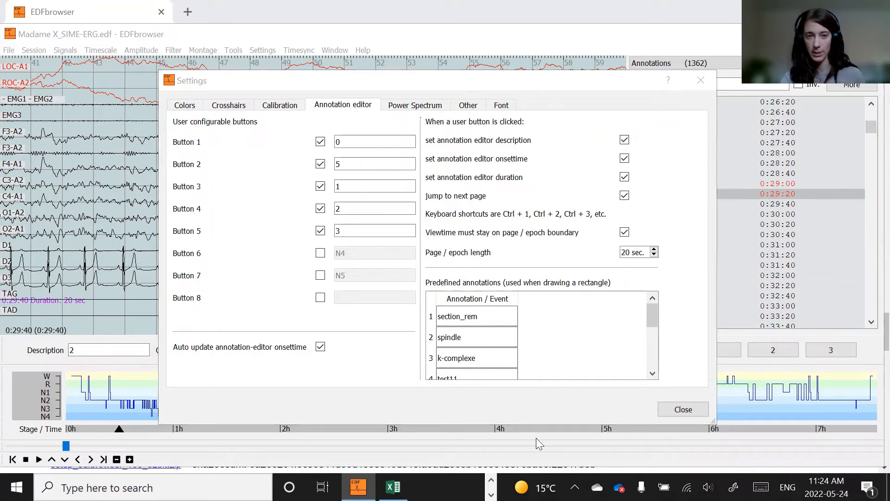
{"action": "left_click", "coordinate": [668, 407]}
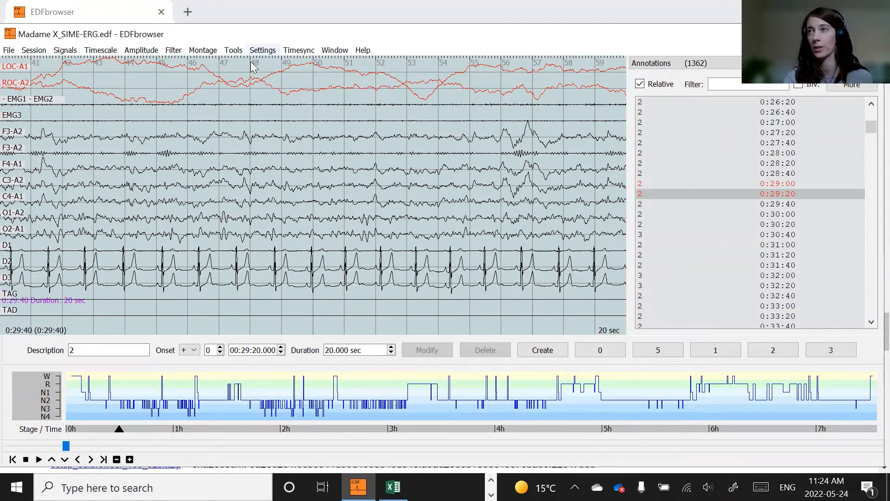
{"action": "left_click", "coordinate": [263, 50]}
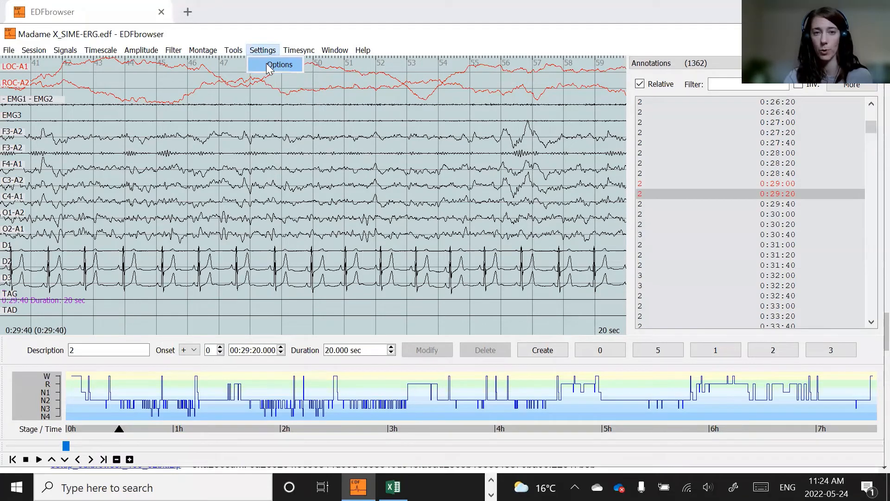
{"action": "left_click", "coordinate": [273, 65]}
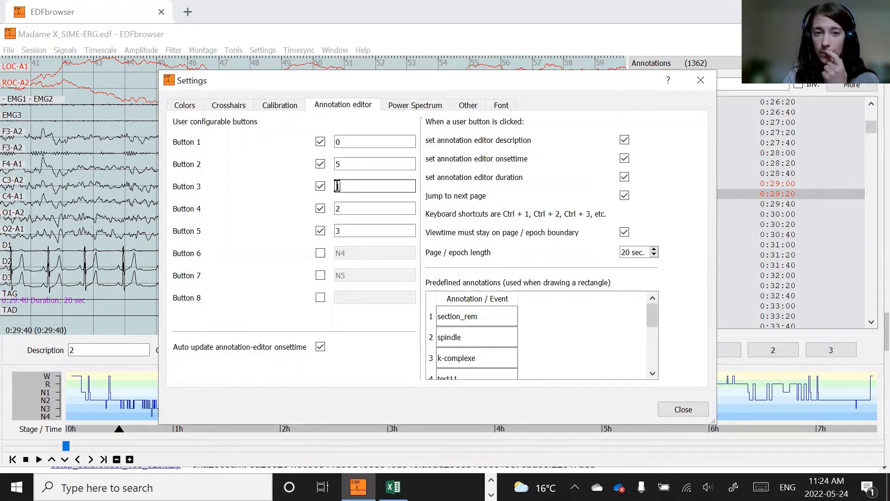
{"action": "left_click", "coordinate": [357, 210]}
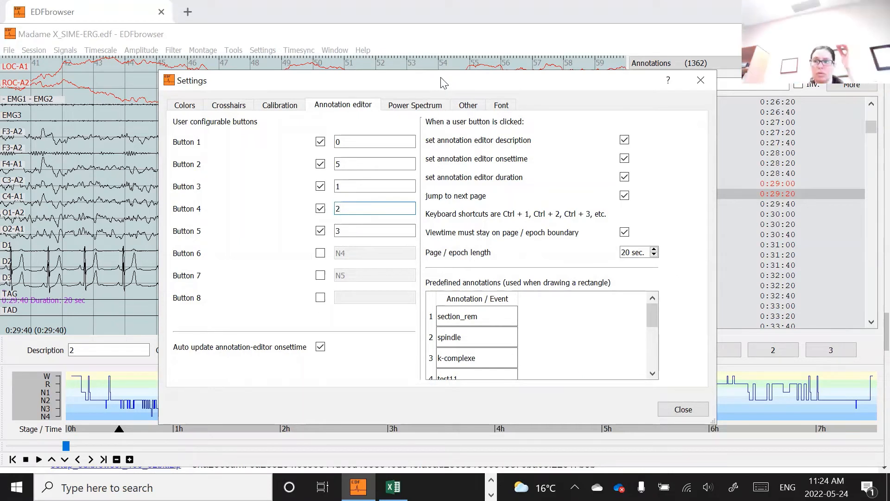
{"action": "left_click_drag", "start_coordinate": [444, 83], "coordinate": [426, 78]}
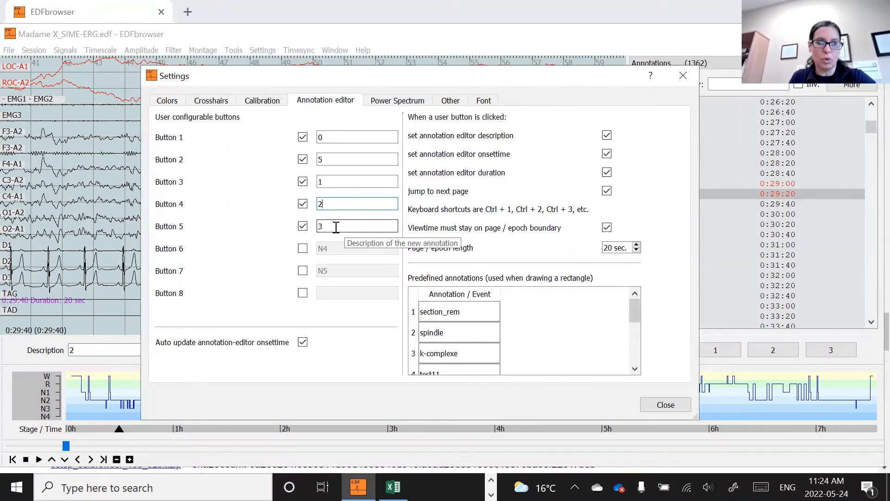
{"action": "left_click", "coordinate": [343, 137]}
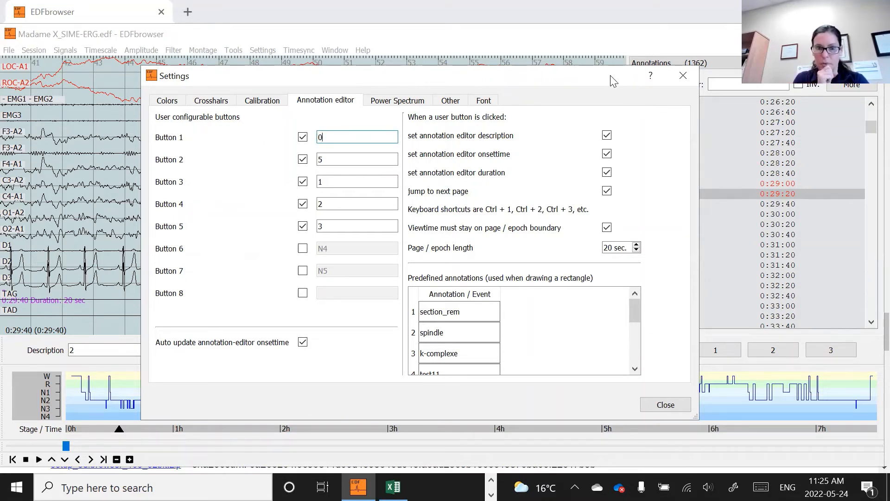
{"action": "left_click_drag", "start_coordinate": [613, 81], "coordinate": [531, 57]}
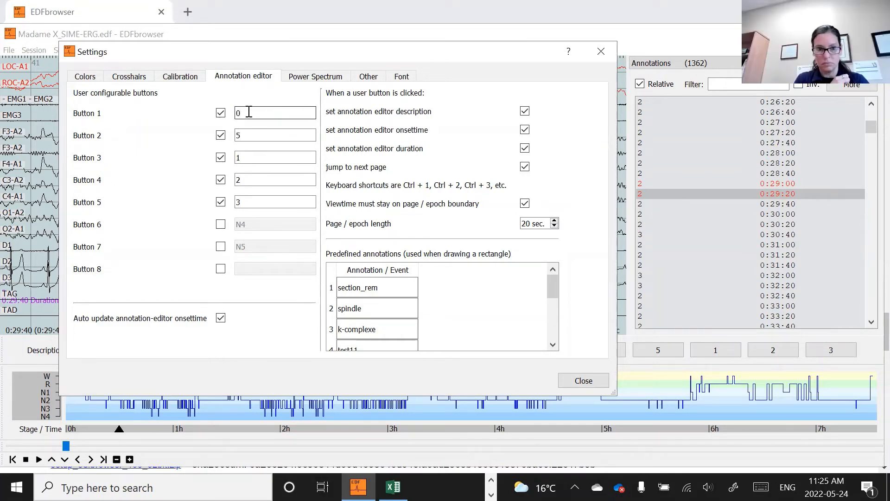
{"action": "key", "text": "Tab"}
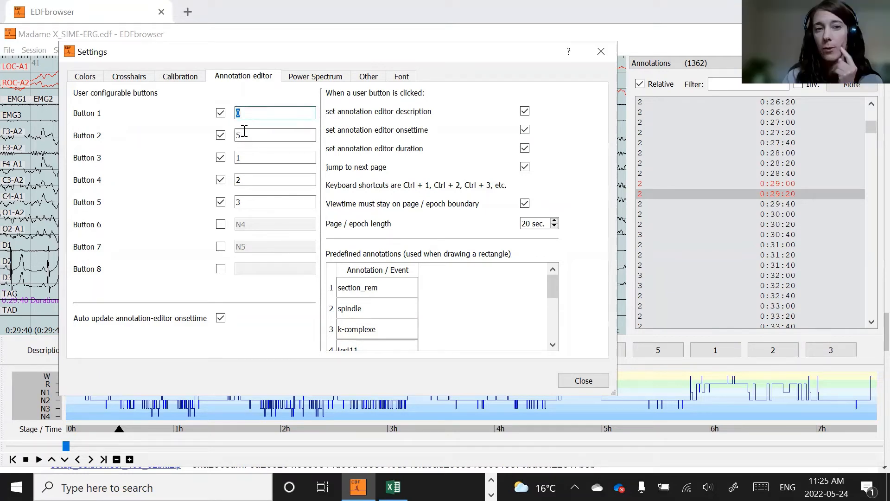
{"action": "left_click", "coordinate": [251, 114]}
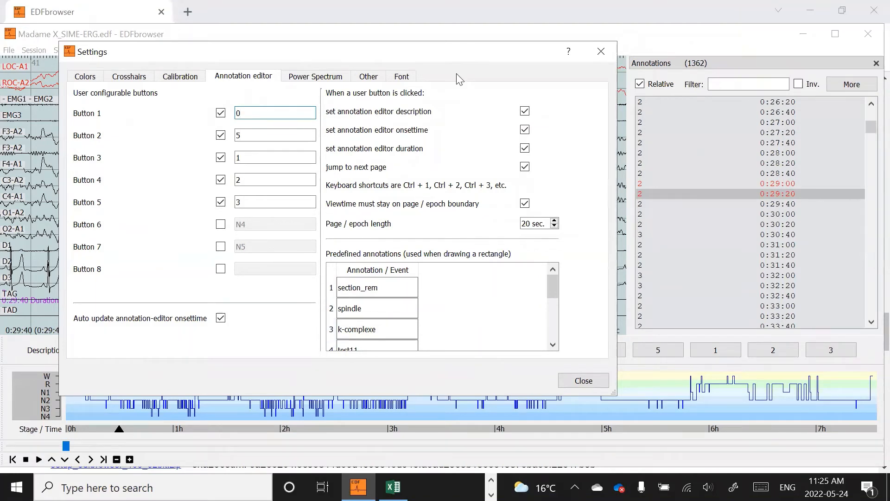
{"action": "left_click_drag", "start_coordinate": [249, 60], "coordinate": [237, 69]}
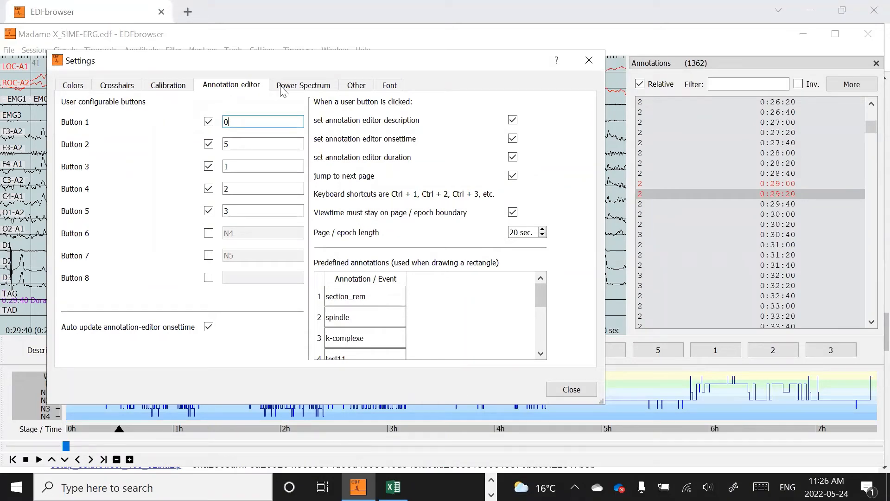
{"action": "left_click", "coordinate": [573, 390]}
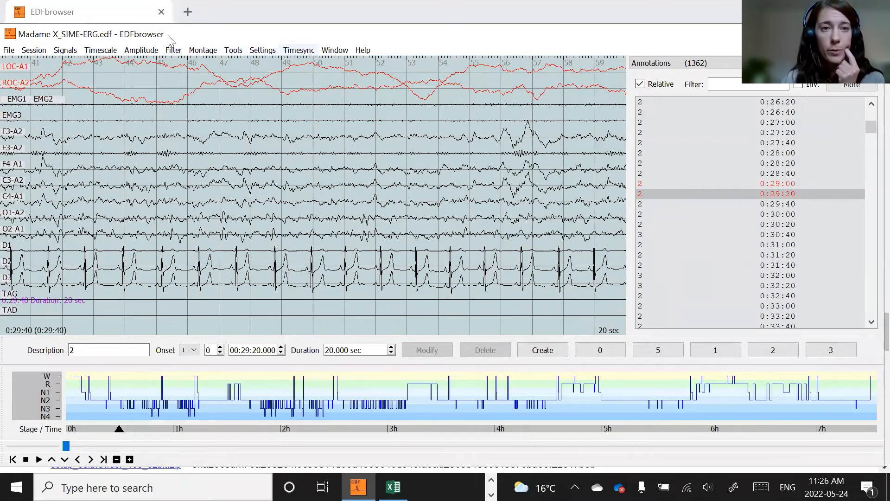
- Enable user button 6 in the annotation editor settings and set its description to 9
{"action": "left_click", "coordinate": [263, 50]}
{"action": "left_click", "coordinate": [270, 64]}
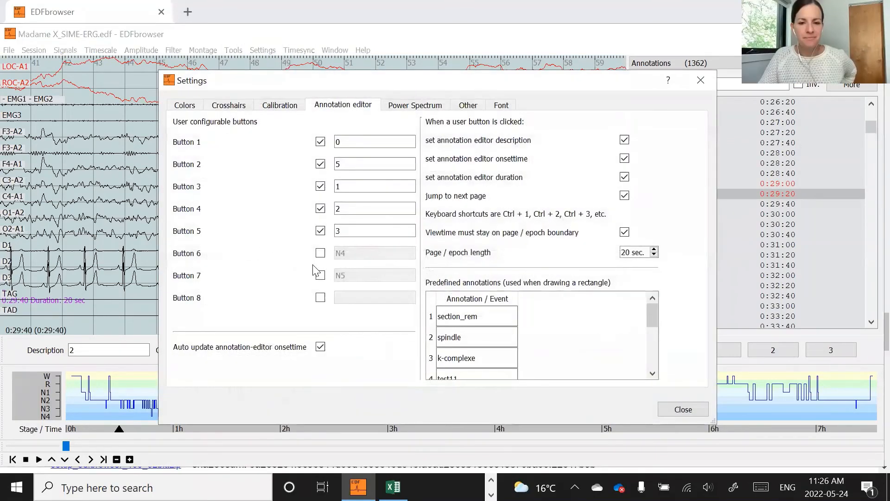
{"action": "left_click", "coordinate": [320, 254]}
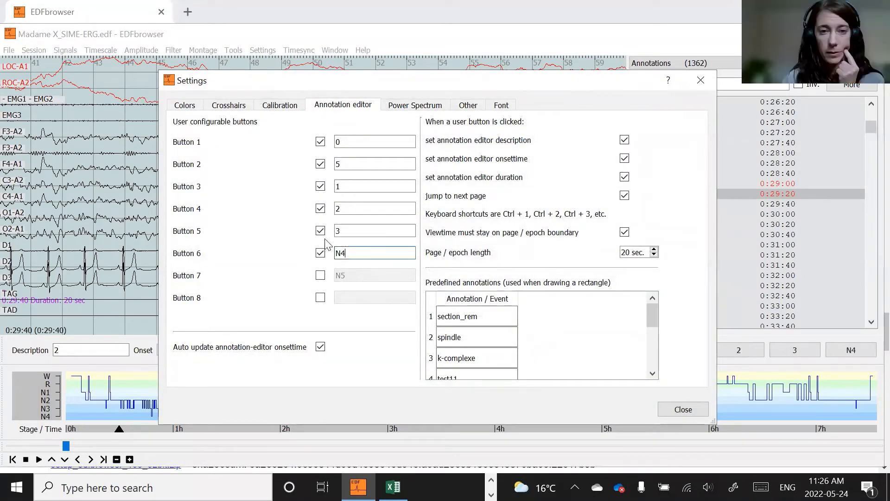
{"action": "left_click_drag", "start_coordinate": [355, 250], "coordinate": [332, 257]}
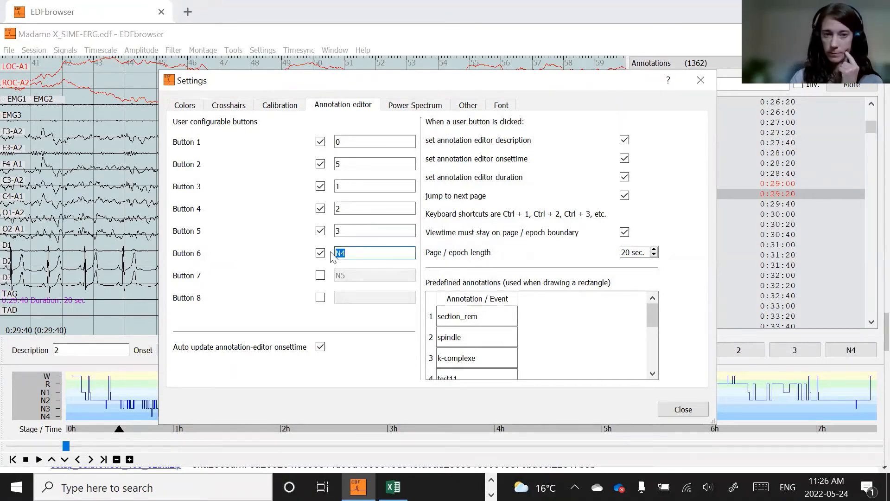
{"action": "type", "text": "9"}
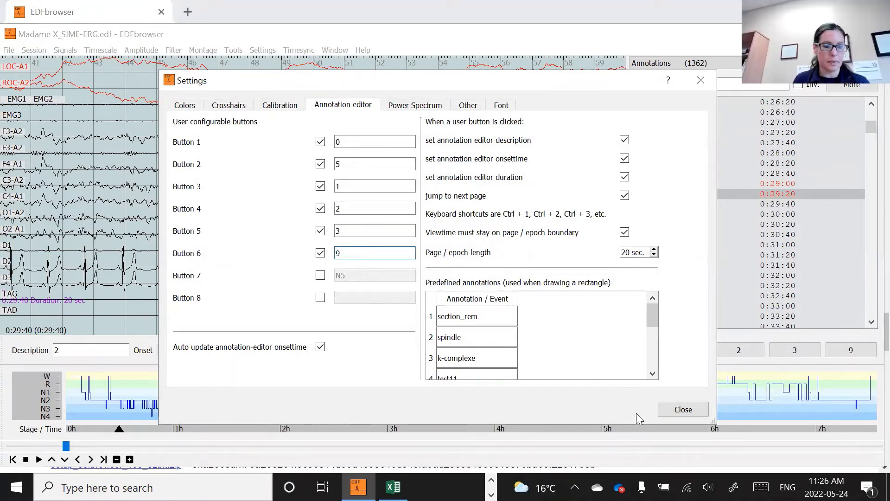
{"action": "left_click", "coordinate": [686, 410]}
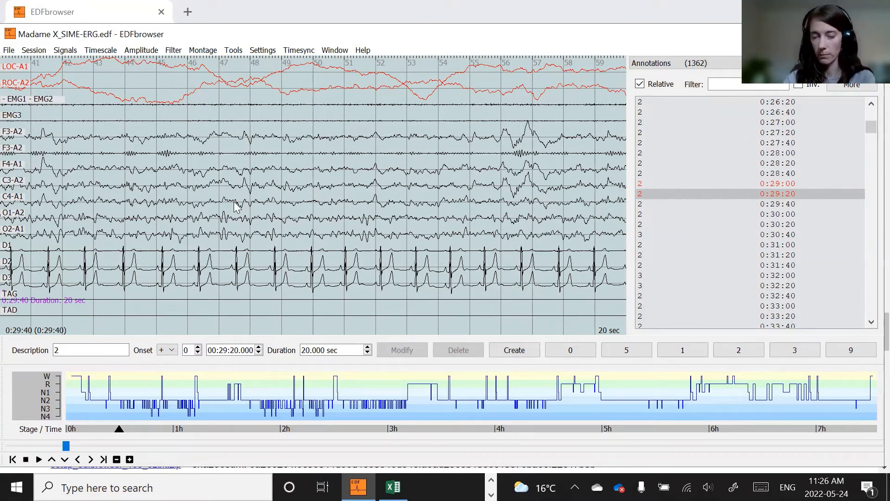
- Draw a box over the K-complex on F3-A2 near 0:29:56 and annotate it as k-complexe
{"action": "scroll", "coordinate": [235, 206], "scroll_direction": "up", "scroll_amount": 4}
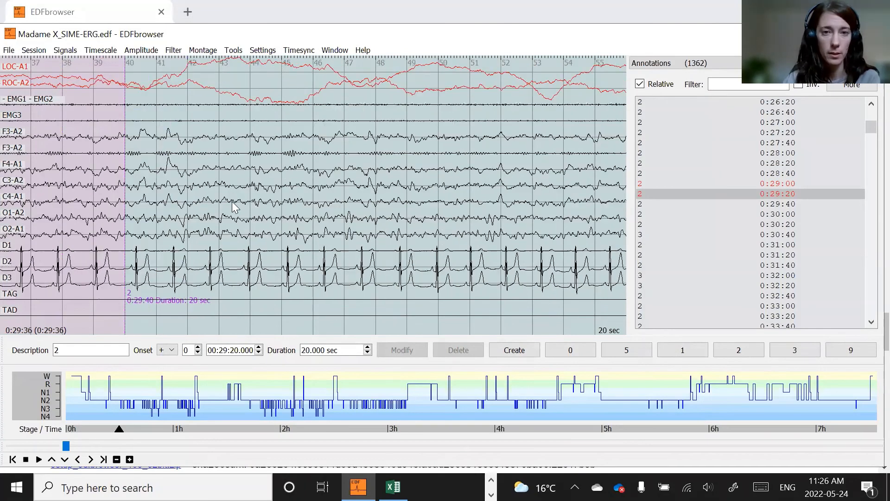
{"action": "scroll", "coordinate": [235, 207], "scroll_direction": "down", "scroll_amount": 5}
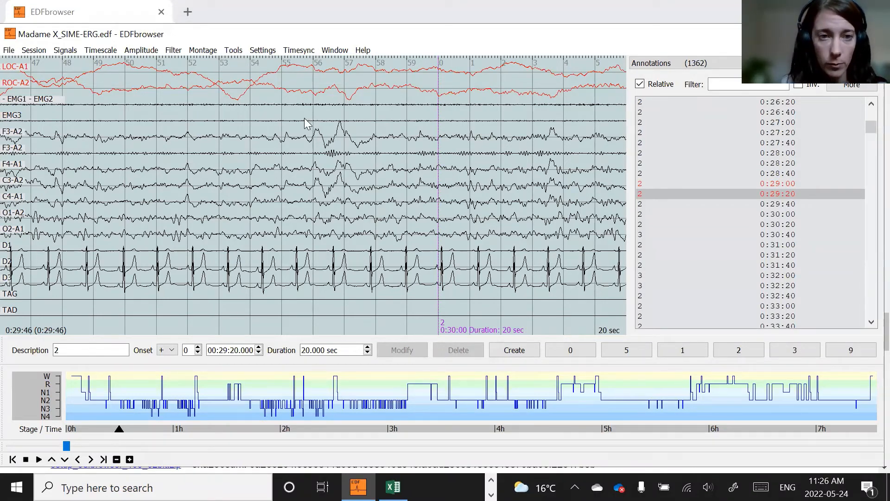
{"action": "mouse_move", "coordinate": [305, 119]}
{"action": "left_mouse_down"}
{"action": "mouse_move", "coordinate": [345, 145]}
{"action": "mouse_move", "coordinate": [345, 156]}
{"action": "left_mouse_up"}
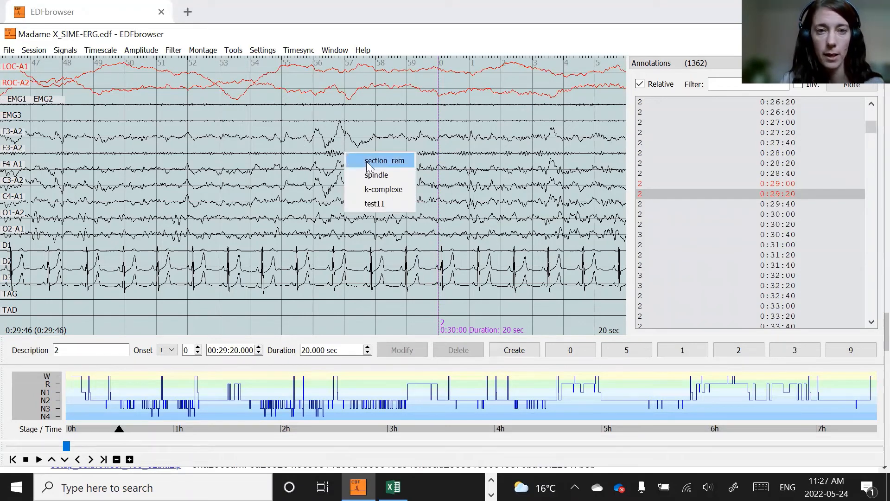
{"action": "left_click", "coordinate": [391, 191]}
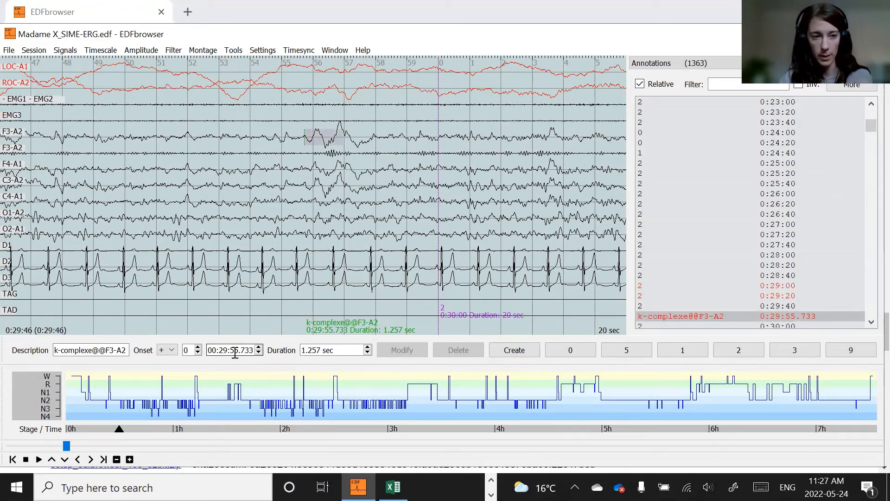
- On the next page, box the spindle on F3-A2 around 0:30:10 and annotate it as spindle
{"action": "key", "text": "Page_Down"}
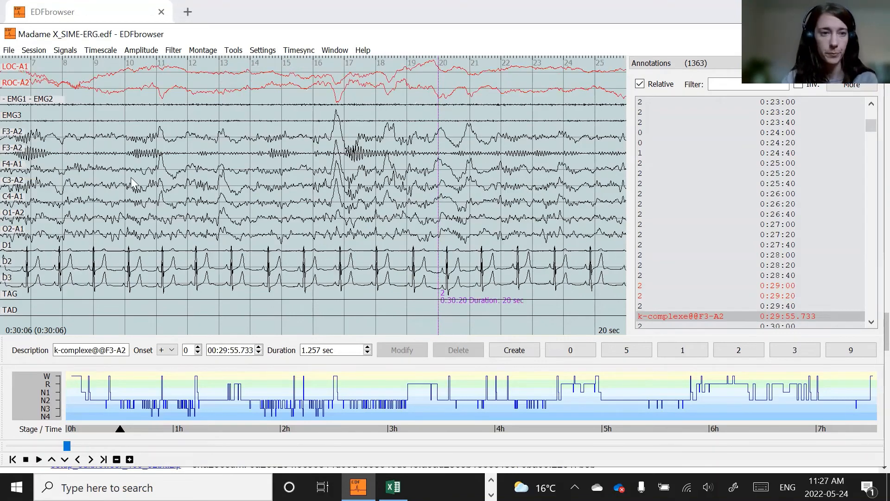
{"action": "mouse_move", "coordinate": [121, 123]}
{"action": "left_mouse_down"}
{"action": "mouse_move", "coordinate": [168, 157]}
{"action": "mouse_move", "coordinate": [158, 149]}
{"action": "left_mouse_up"}
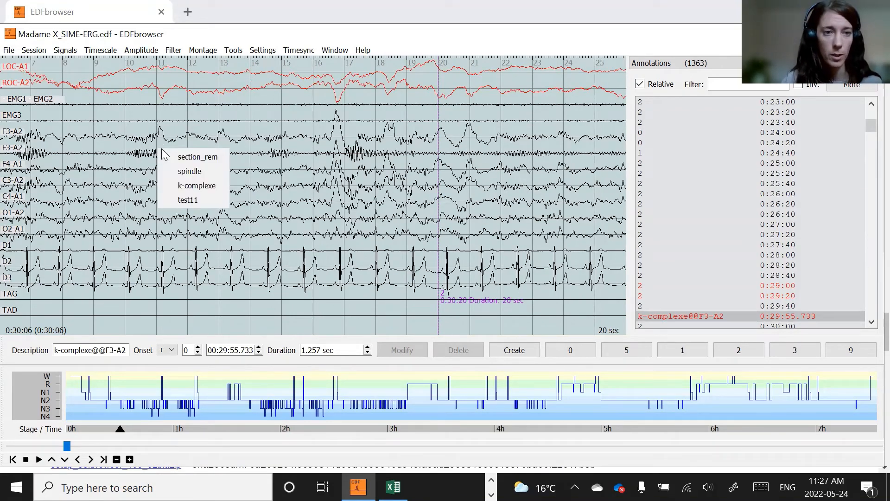
{"action": "left_click", "coordinate": [203, 171]}
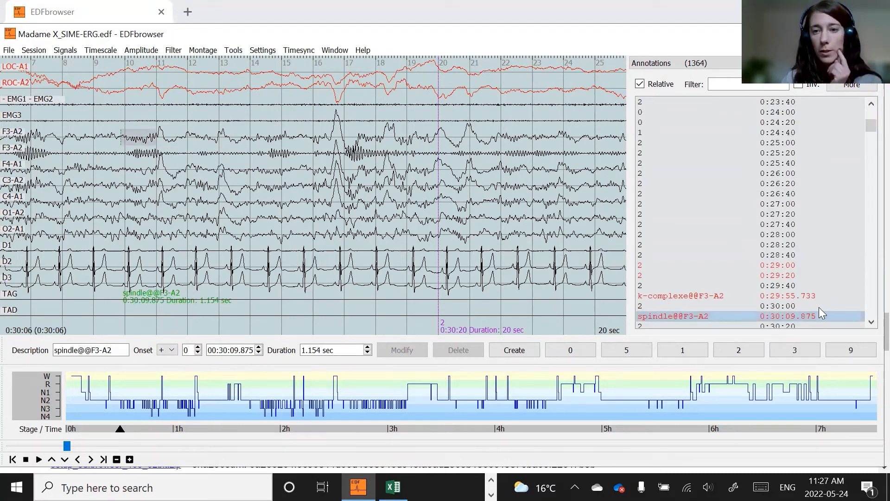
- Box the same spindle on C3-A2 and annotate it as spindle
{"action": "scroll", "coordinate": [753, 309], "scroll_direction": "down", "scroll_amount": 2}
{"action": "left_click", "coordinate": [704, 256]}
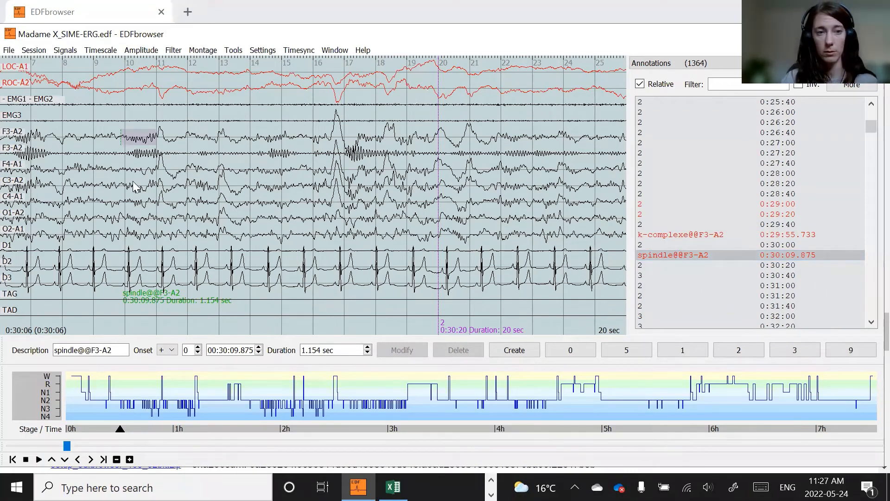
{"action": "left_click_drag", "start_coordinate": [124, 176], "coordinate": [153, 195]}
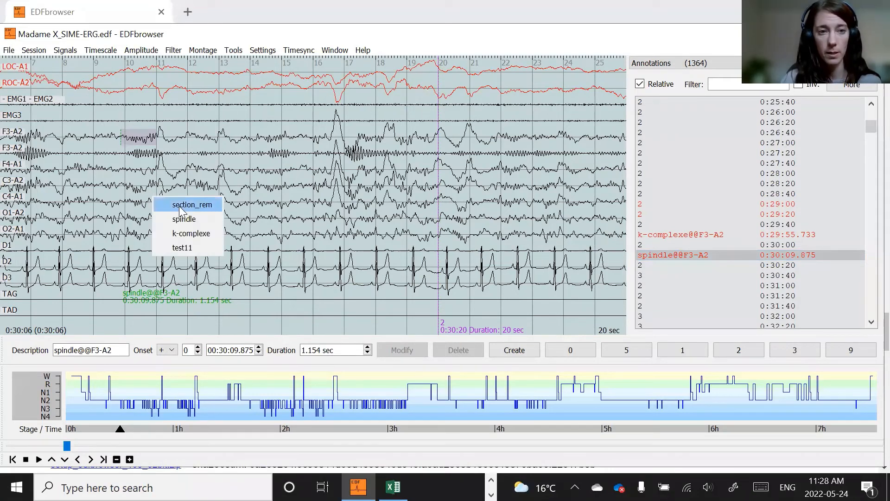
{"action": "left_click", "coordinate": [186, 218]}
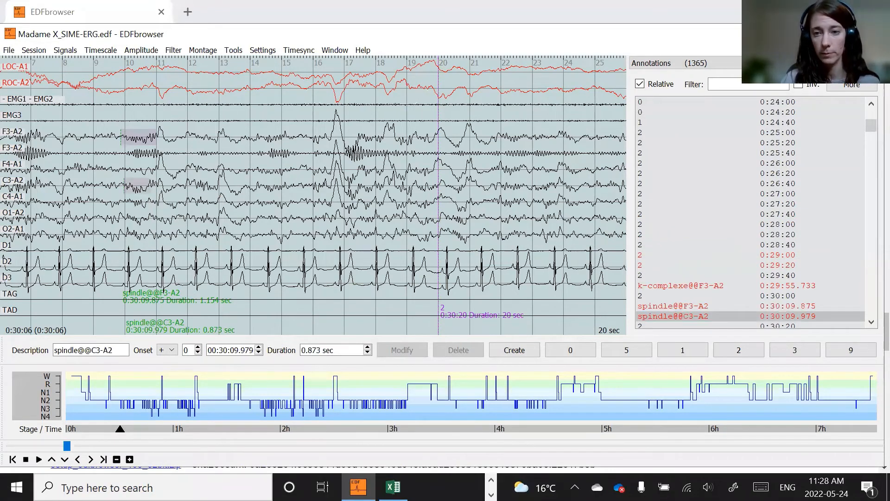
- Jump to the F3-A2 spindle and then the K-complex annotation from the annotation list
{"action": "left_click", "coordinate": [718, 306]}
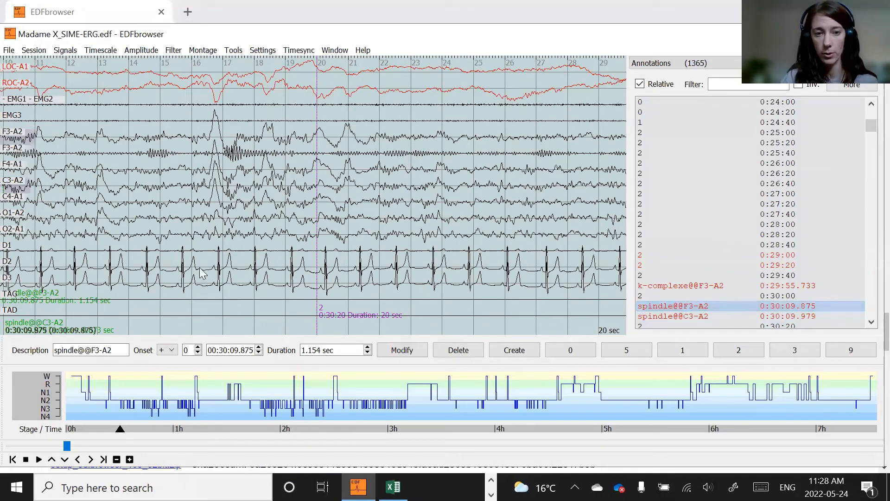
{"action": "left_click", "coordinate": [677, 286]}
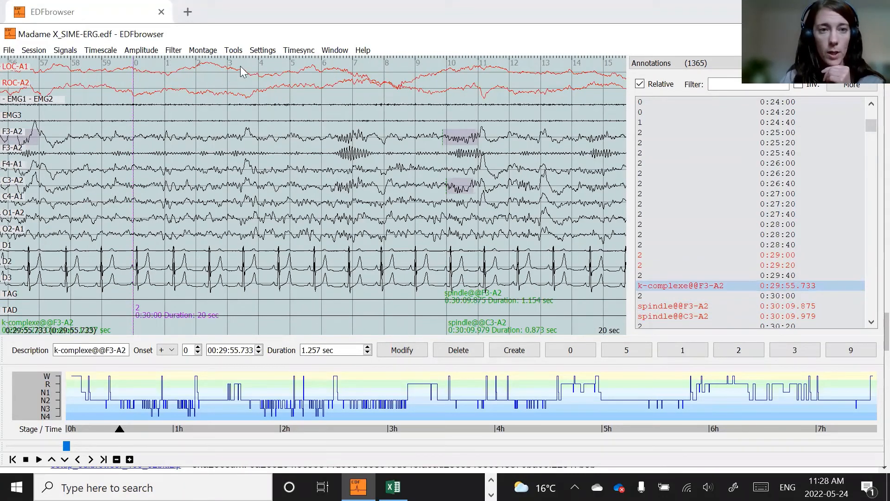
- Open the settings and review the options on the Other tab
{"action": "left_click", "coordinate": [262, 50]}
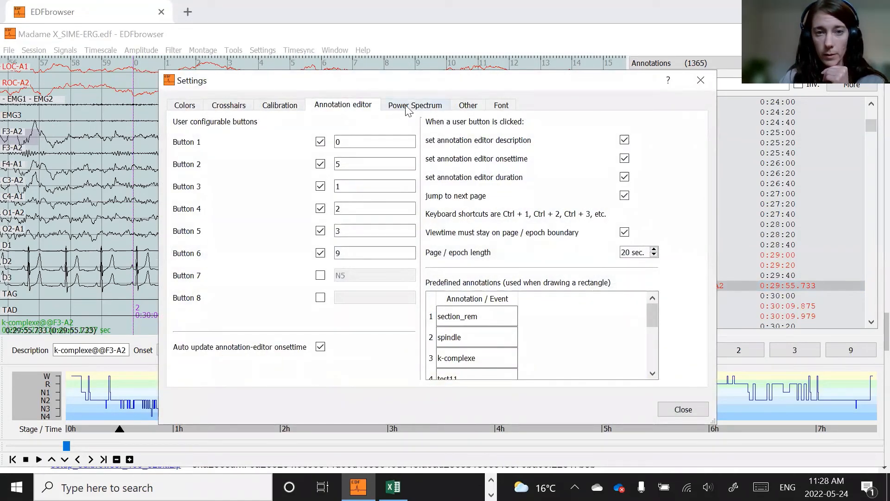
{"action": "left_click", "coordinate": [468, 106]}
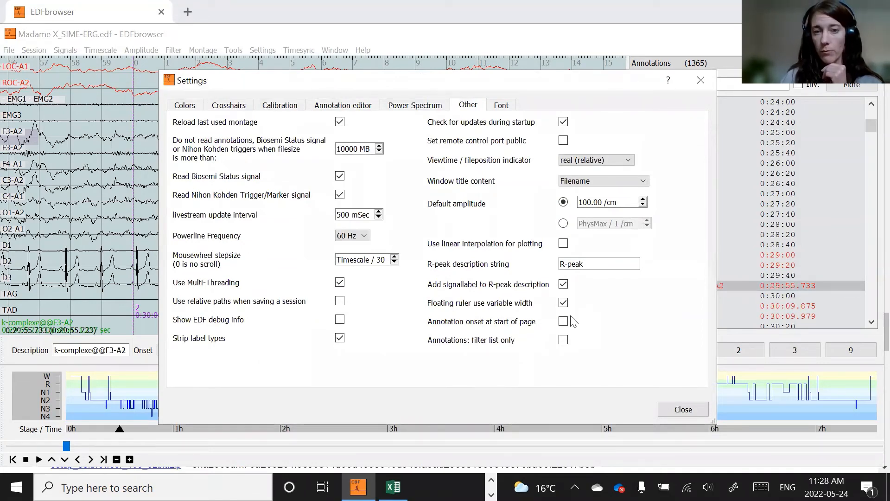
{"action": "left_click", "coordinate": [683, 409]}
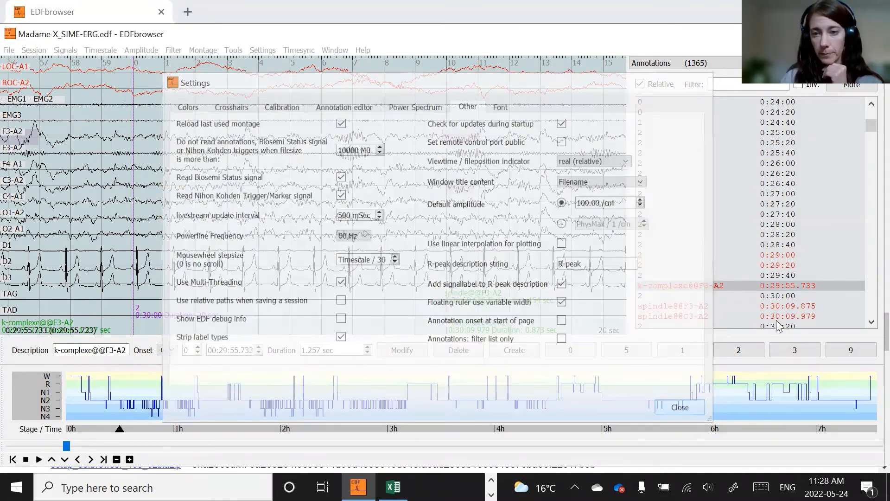
- Jump again to the K-complex and then the F3-A2 spindle annotation from the list
{"action": "left_click", "coordinate": [730, 283]}
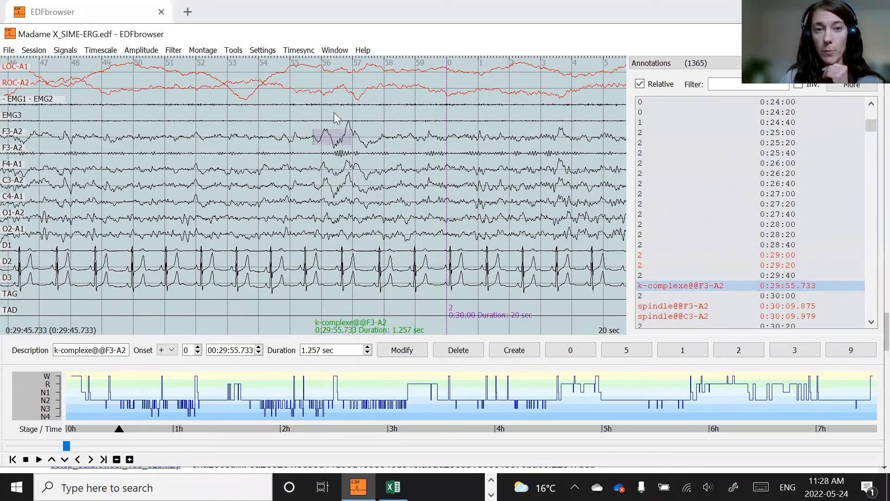
{"action": "scroll", "coordinate": [700, 260], "scroll_direction": "down", "scroll_amount": 1}
{"action": "left_click", "coordinate": [687, 275]}
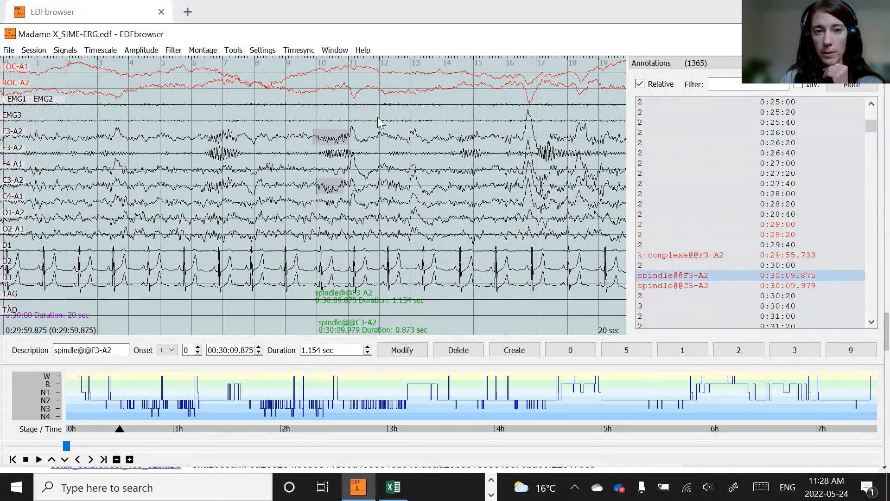
- Select the C3-A2 spindle annotation and delete it
{"action": "left_click", "coordinate": [684, 287]}
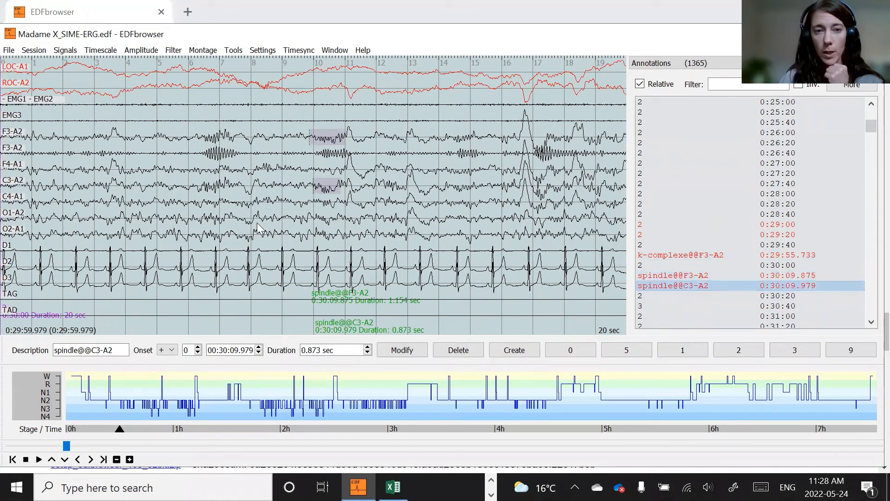
{"action": "mouse_move", "coordinate": [323, 186]}
{"action": "left_mouse_down"}
{"action": "mouse_move", "coordinate": [294, 190]}
{"action": "mouse_move", "coordinate": [324, 189]}
{"action": "mouse_move", "coordinate": [316, 189]}
{"action": "left_mouse_up"}
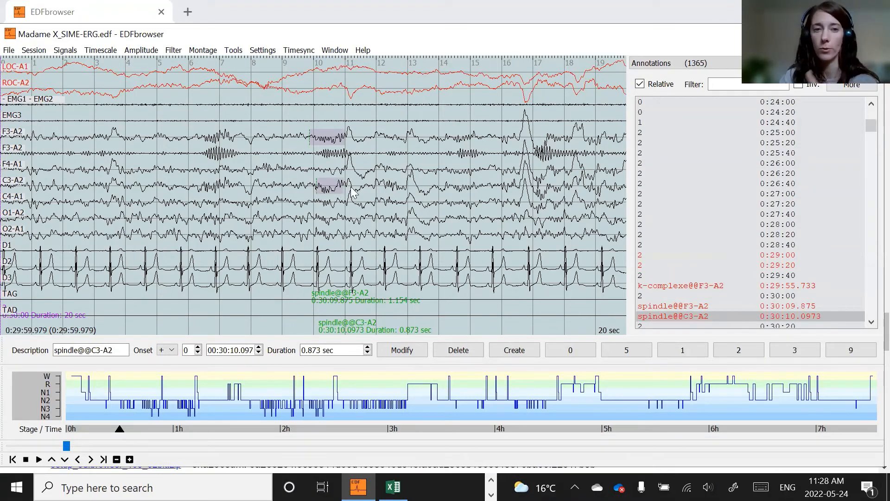
{"action": "left_click", "coordinate": [469, 350]}
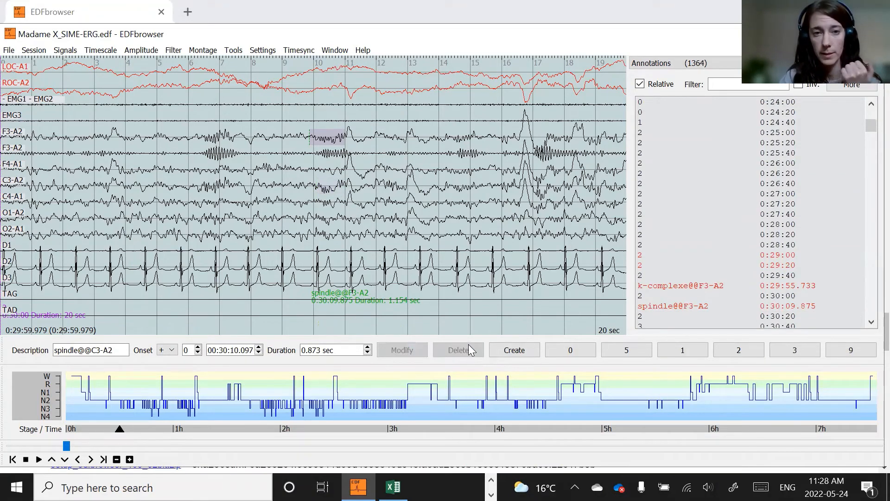
- Annotate the boxed C3-A2 segment as spindle again and set its duration to 1 sec
{"action": "right_click", "coordinate": [342, 194]}
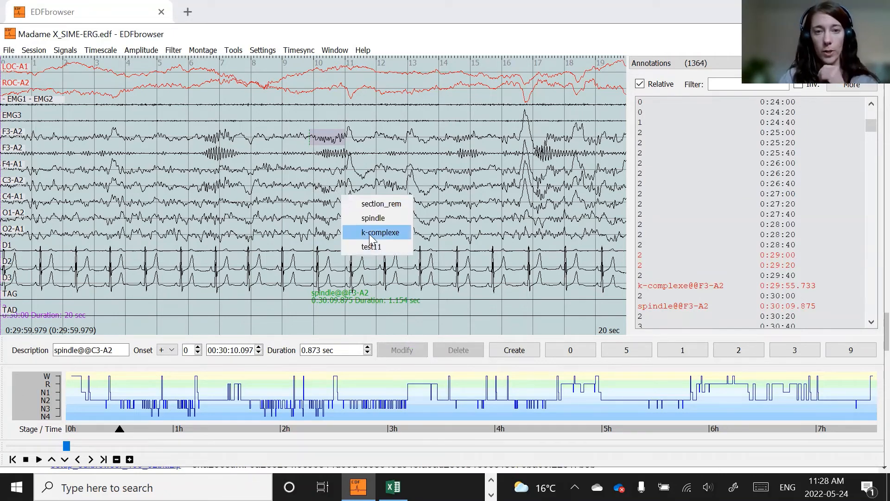
{"action": "left_click", "coordinate": [372, 218]}
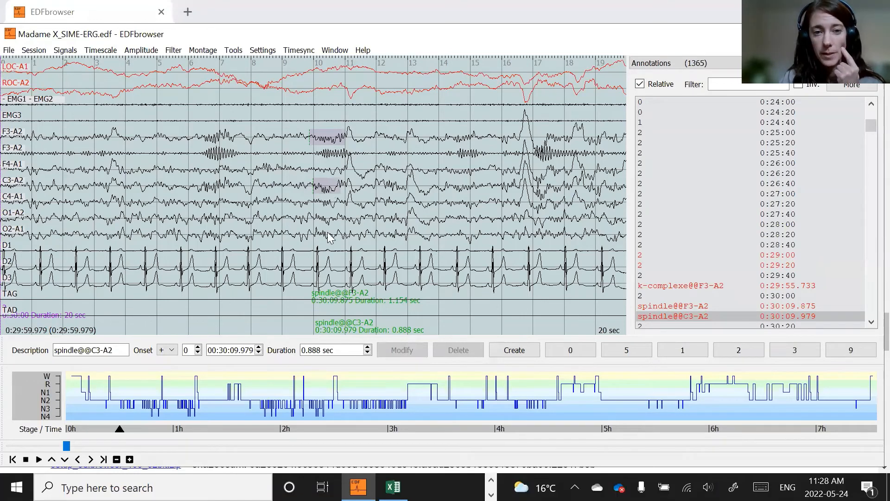
{"action": "left_click_drag", "start_coordinate": [320, 351], "coordinate": [300, 352]}
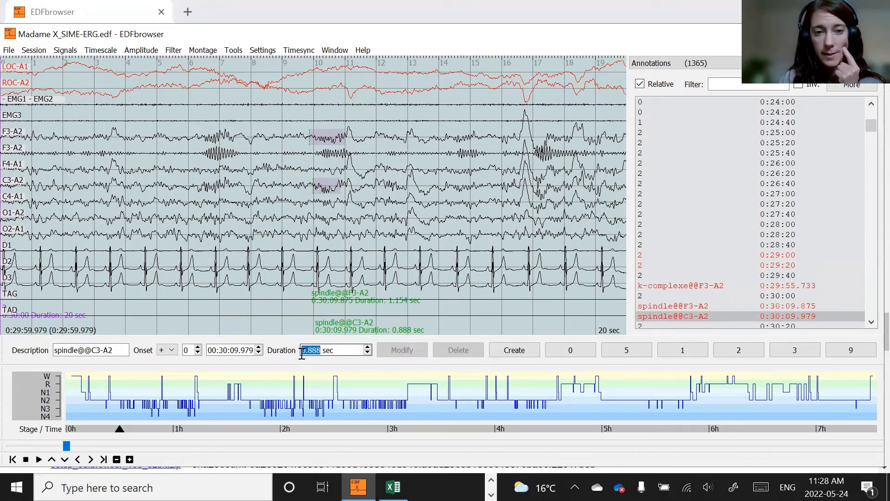
{"action": "type", "text": "1"}
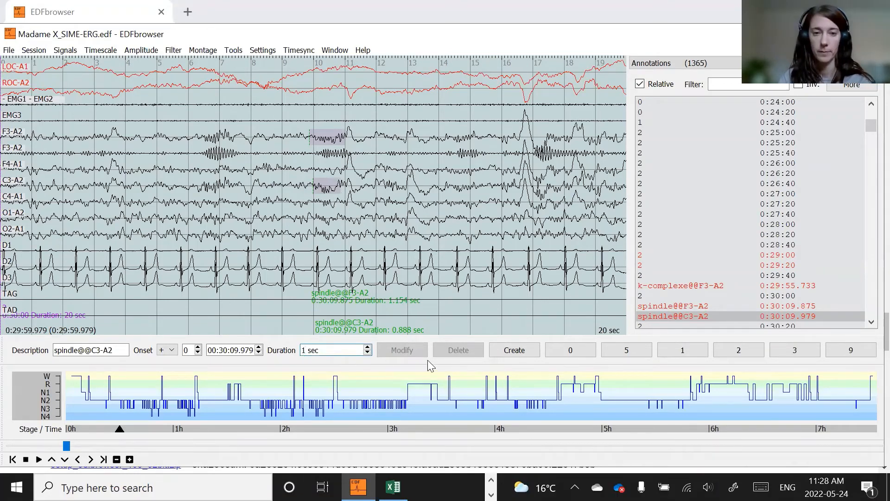
{"action": "left_click", "coordinate": [690, 318]}
{"action": "left_click", "coordinate": [344, 346]}
{"action": "double_click", "coordinate": [322, 348]}
{"action": "key", "text": "BackSpace"}
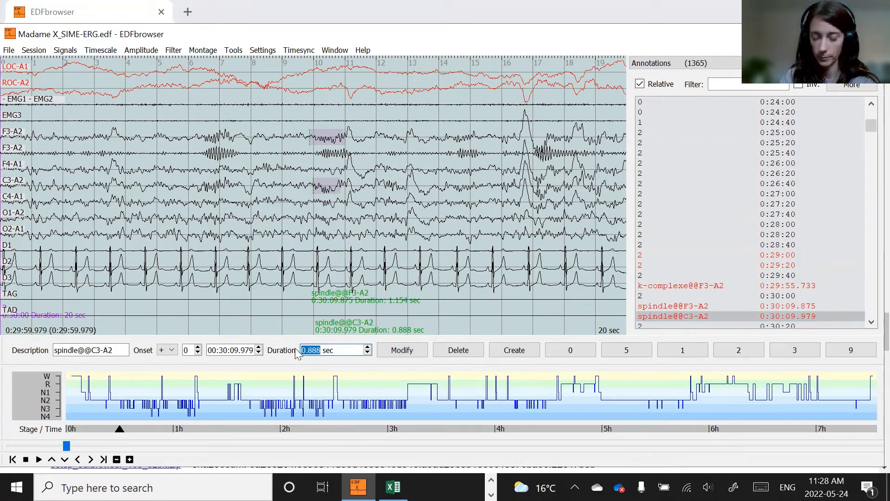
{"action": "type", "text": "1"}
{"action": "left_click", "coordinate": [402, 350]}
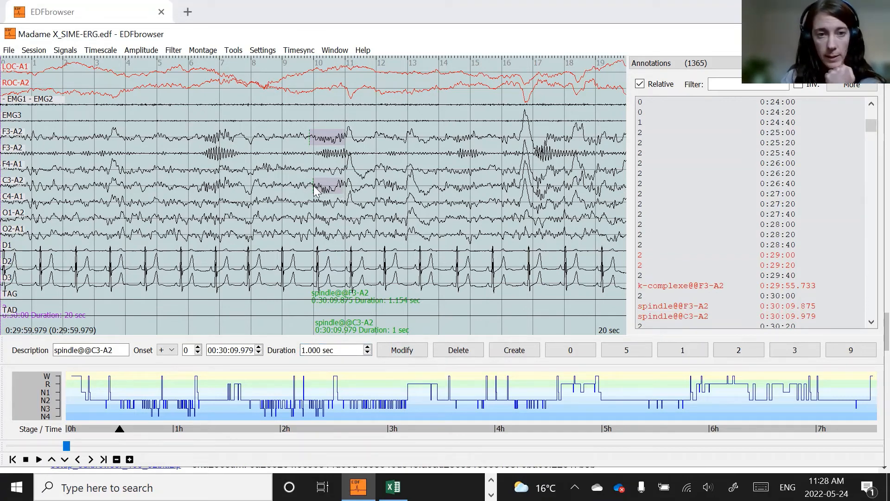
- Drag the C3-A2 spindle annotation slightly later in time
{"action": "left_click_drag", "start_coordinate": [315, 190], "coordinate": [317, 191]}
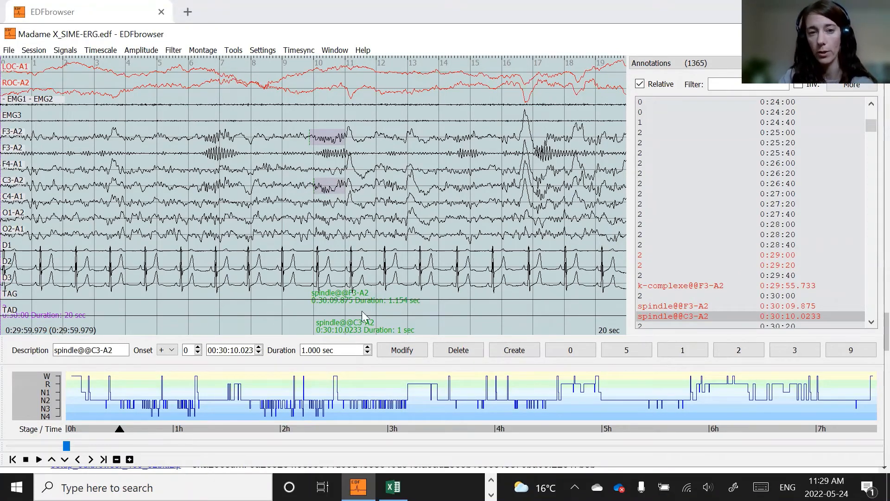
{"action": "mouse_move", "coordinate": [317, 187]}
{"action": "left_mouse_down"}
{"action": "mouse_move", "coordinate": [302, 187]}
{"action": "mouse_move", "coordinate": [324, 187]}
{"action": "left_mouse_up"}
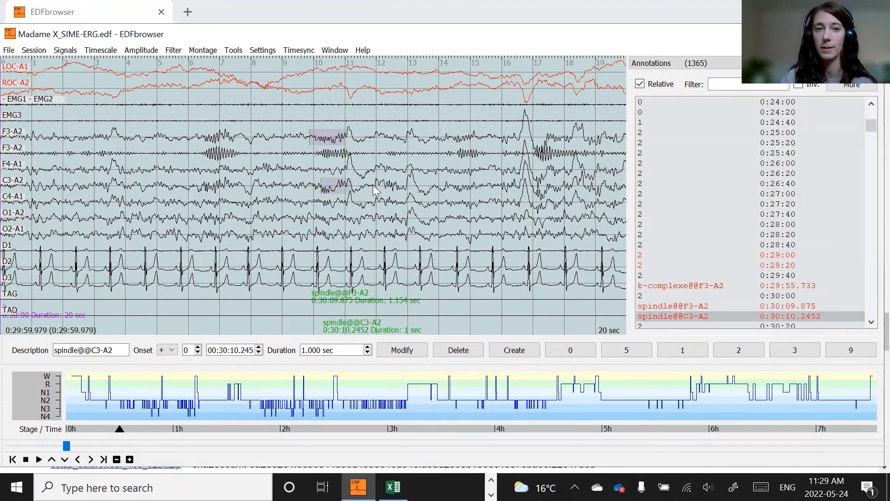
- Mark another C3-A2 segment around second 12 of the page as a spindle
{"action": "right_click", "coordinate": [407, 201]}
{"action": "left_click", "coordinate": [454, 228]}
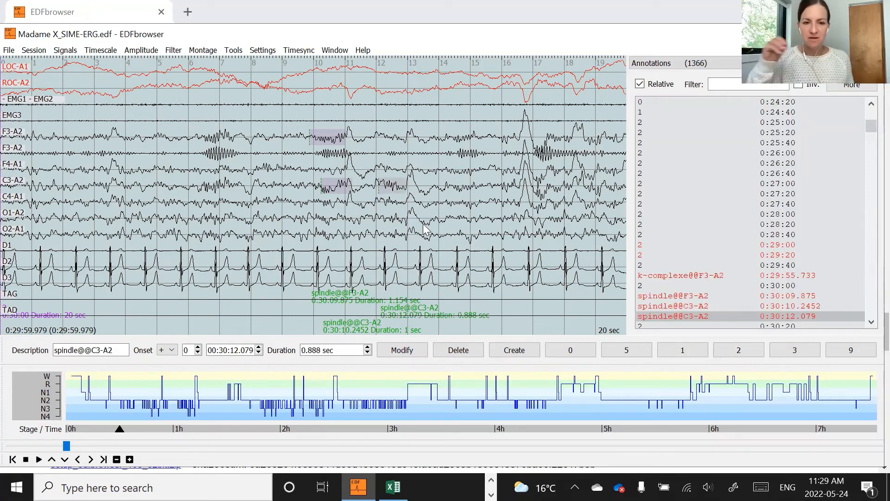
- Move the first C3-A2 spindle annotation back to start at about 0:30:09.9
{"action": "left_click_drag", "start_coordinate": [325, 191], "coordinate": [314, 191]}
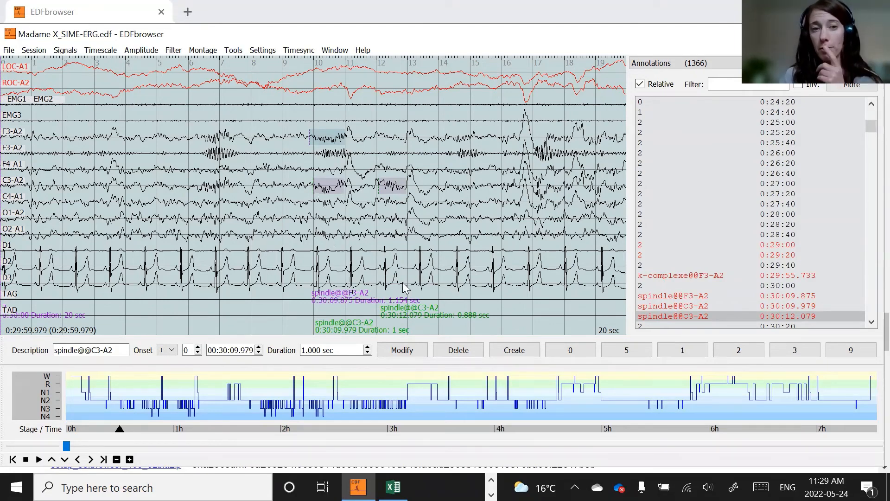
{"action": "scroll", "coordinate": [377, 260], "scroll_direction": "down", "scroll_amount": 1}
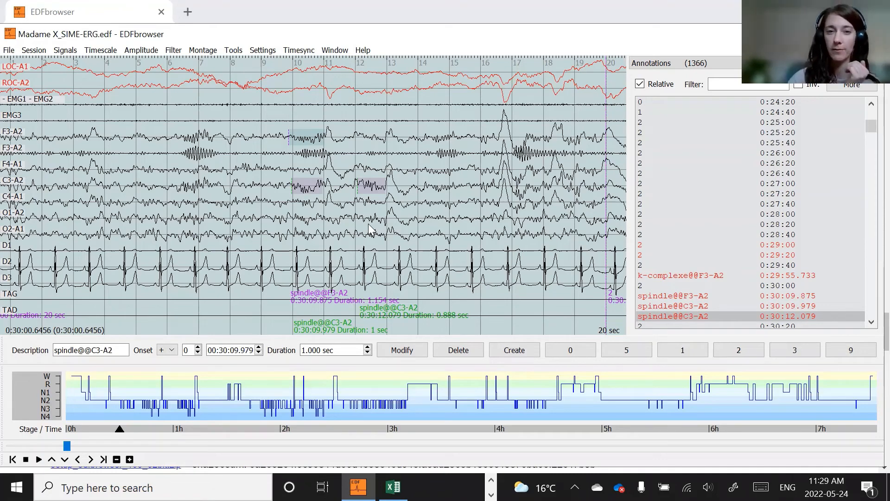
{"action": "scroll", "coordinate": [664, 211], "scroll_direction": "down", "scroll_amount": 2}
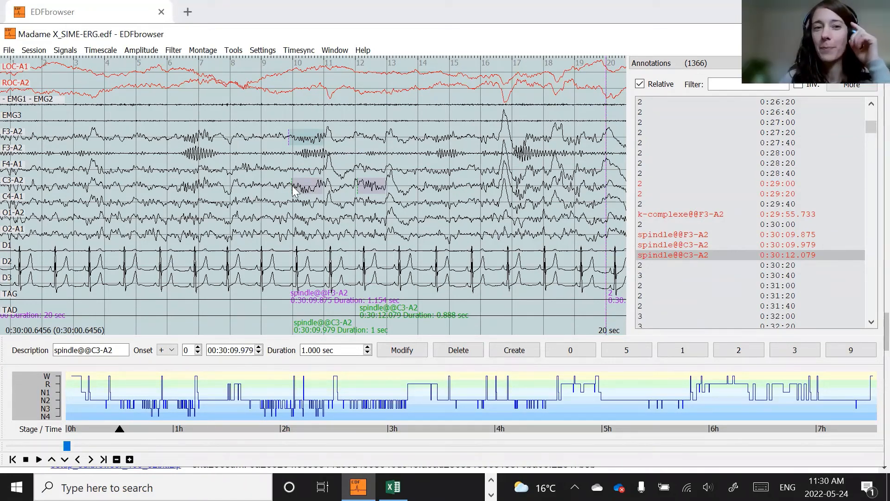
{"action": "left_click_drag", "start_coordinate": [291, 187], "coordinate": [289, 187]}
- Shift the F3-A2 spindle annotation later, to start at about 0:30:10.25
{"action": "left_click_drag", "start_coordinate": [290, 186], "coordinate": [299, 191]}
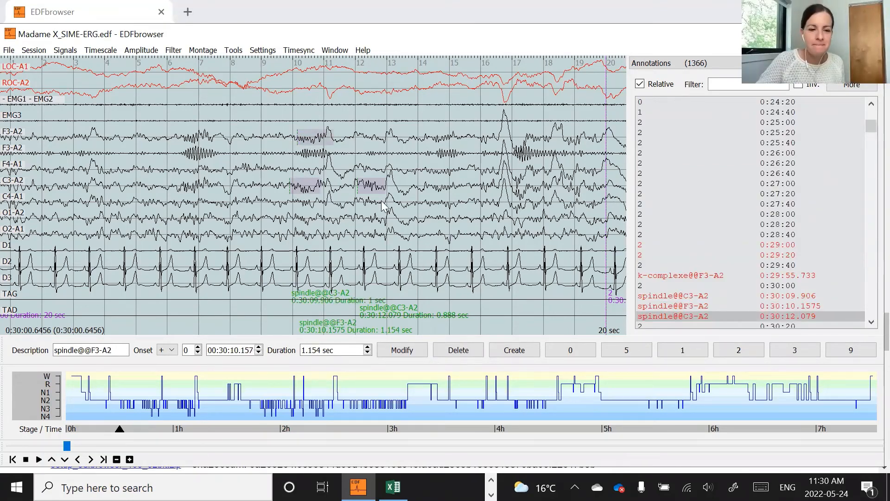
{"action": "mouse_move", "coordinate": [297, 146]}
{"action": "left_mouse_down"}
{"action": "mouse_move", "coordinate": [283, 145]}
{"action": "mouse_move", "coordinate": [296, 144]}
{"action": "left_mouse_up"}
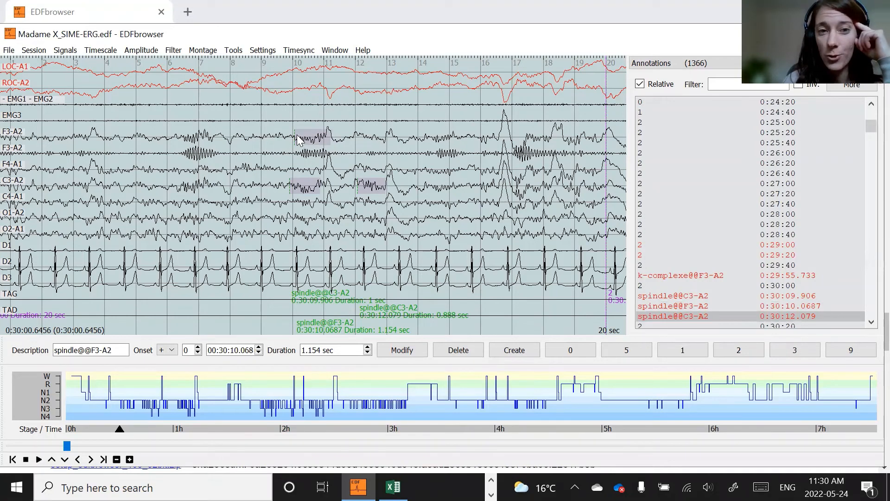
{"action": "mouse_move", "coordinate": [297, 139]}
{"action": "left_mouse_down"}
{"action": "mouse_move", "coordinate": [290, 141]}
{"action": "mouse_move", "coordinate": [311, 145]}
{"action": "left_mouse_up"}
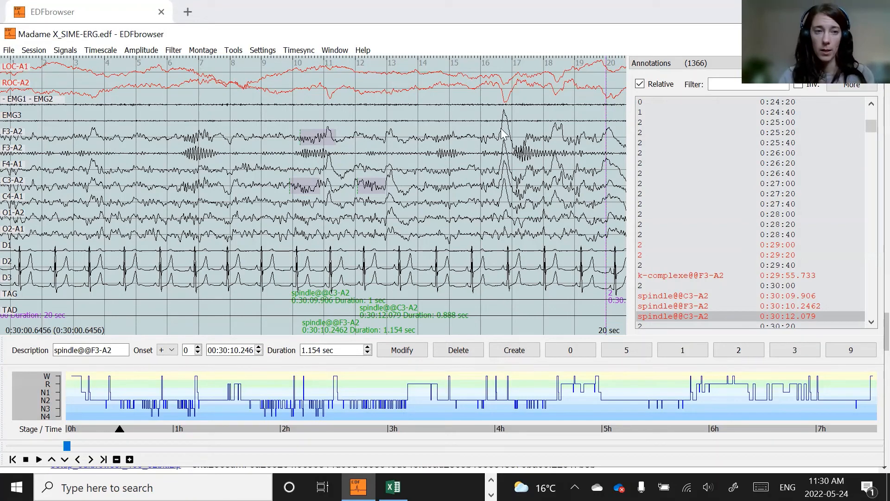
{"action": "left_click", "coordinate": [23, 132]}
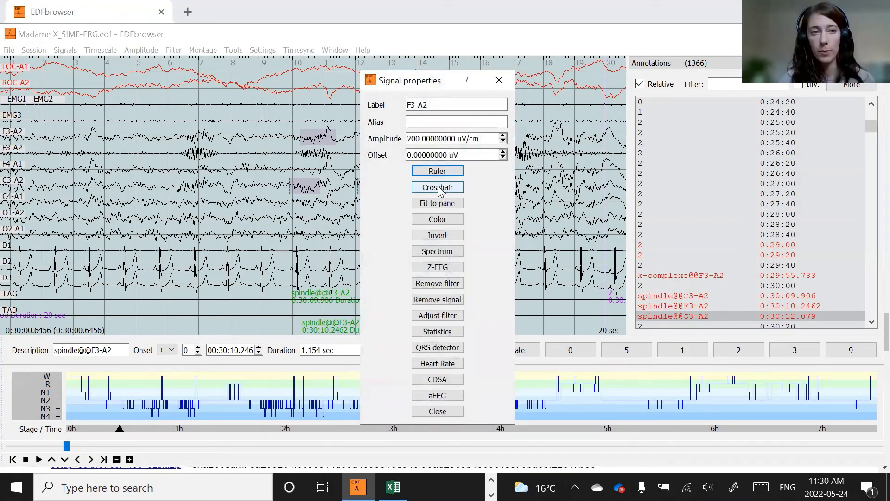
{"action": "left_click", "coordinate": [438, 186]}
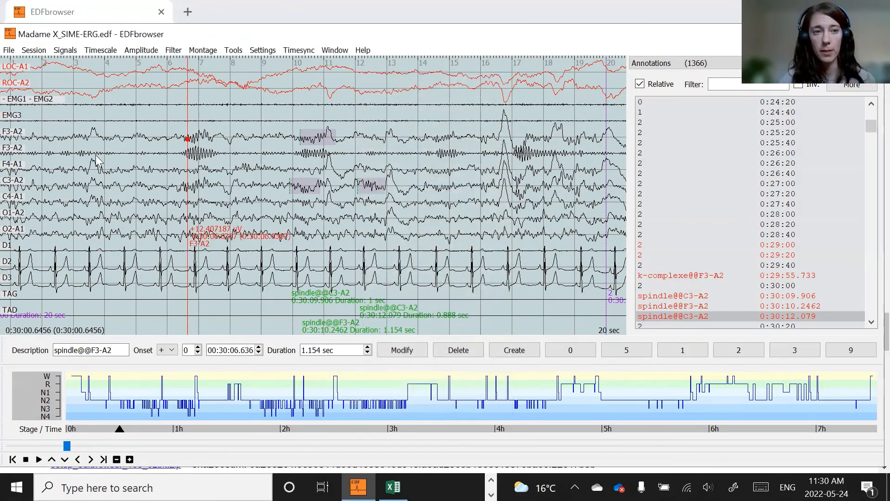
{"action": "left_click", "coordinate": [504, 116]}
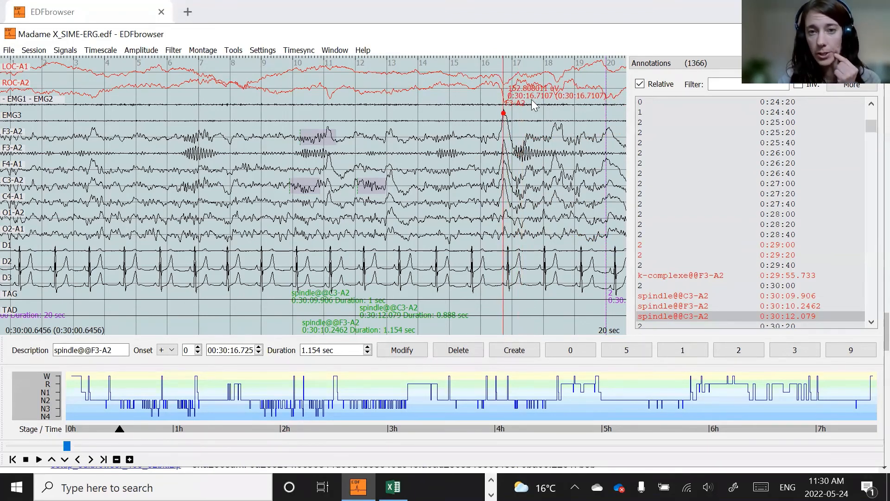
{"action": "left_click_drag", "start_coordinate": [532, 106], "coordinate": [533, 121]}
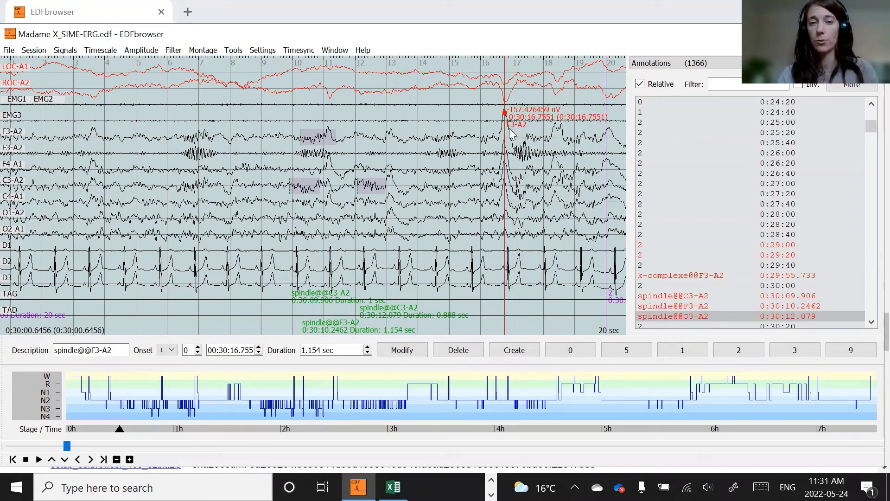
{"action": "double_click", "coordinate": [75, 350]}
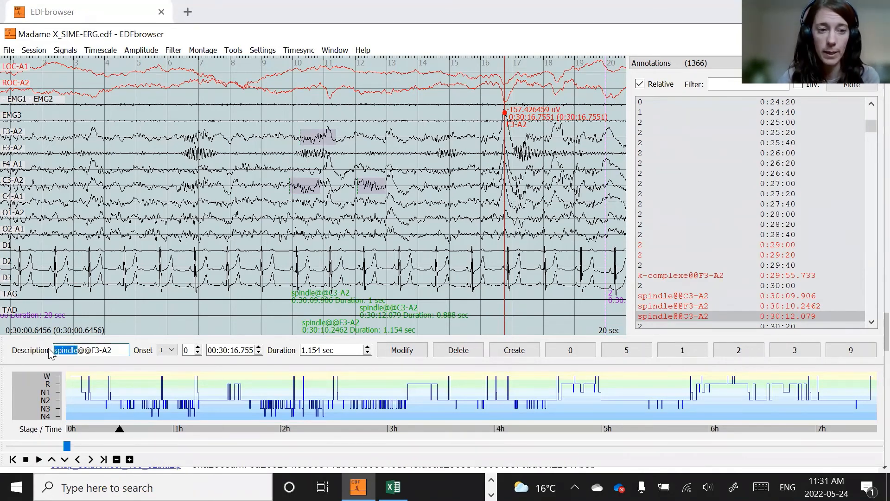
{"action": "type", "text": "complexe"}
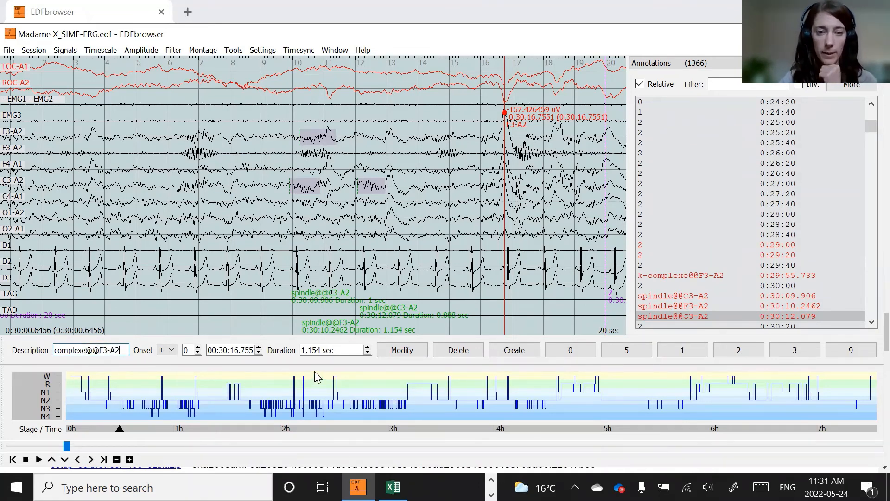
{"action": "left_click_drag", "start_coordinate": [335, 350], "coordinate": [299, 350]}
{"action": "type", "text": "1"}
{"action": "type", "text": "-"}
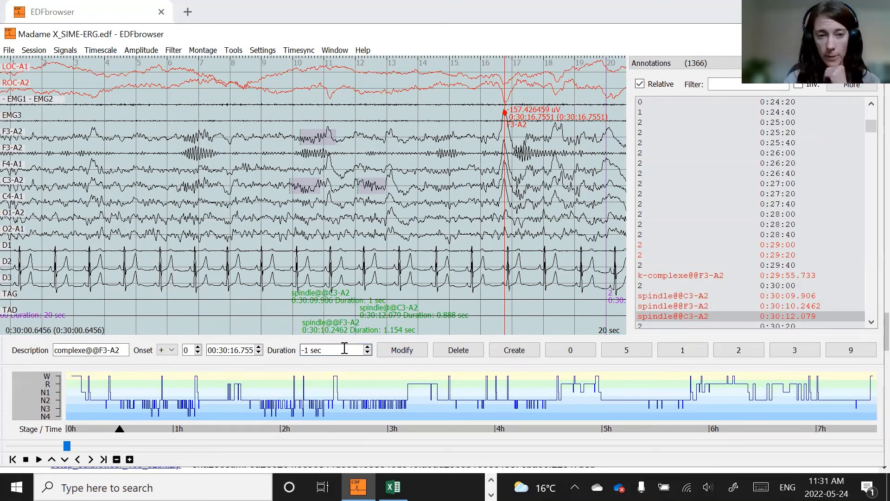
{"action": "left_click", "coordinate": [517, 350]}
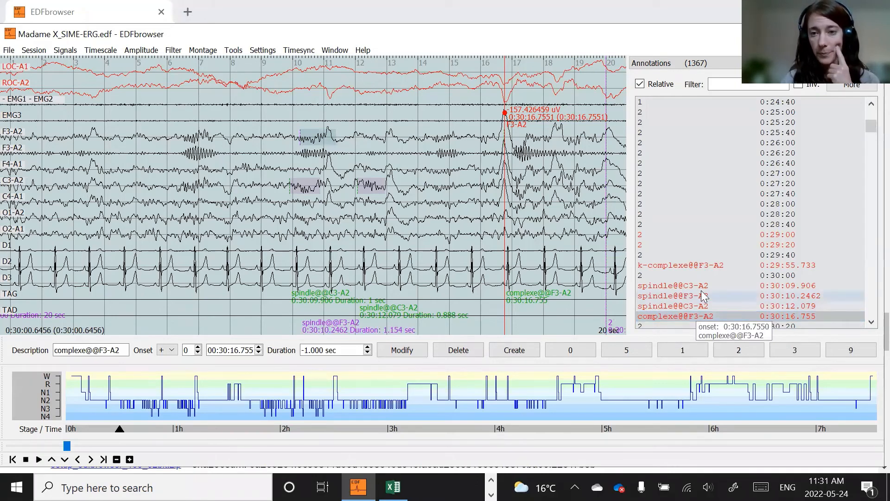
{"action": "scroll", "coordinate": [694, 313], "scroll_direction": "down", "scroll_amount": 2}
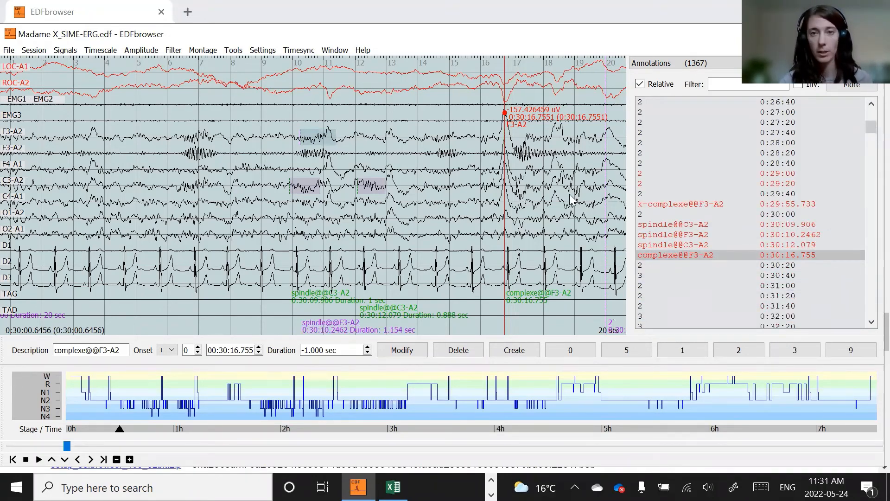
{"action": "key", "text": "Escape"}
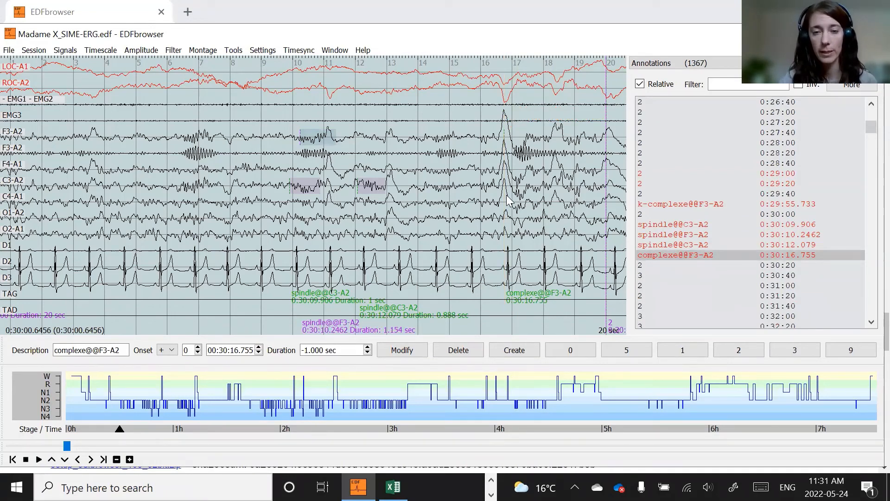
{"action": "left_click", "coordinate": [14, 198]}
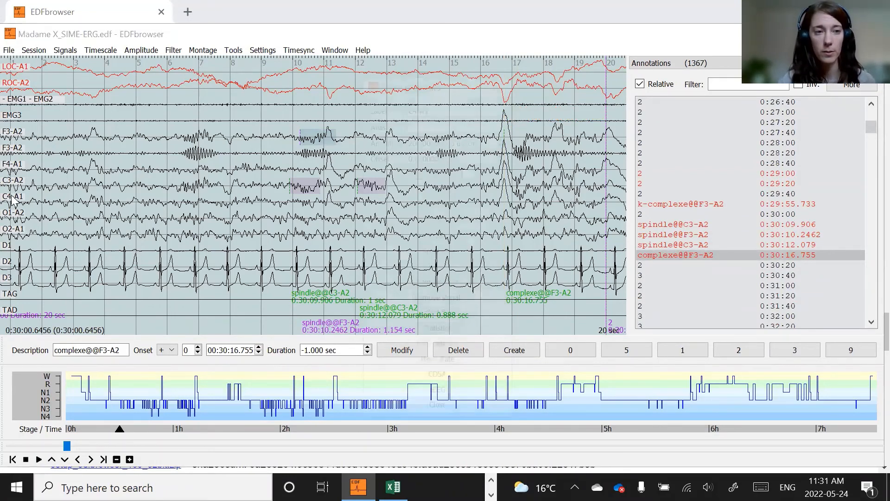
{"action": "left_click", "coordinate": [188, 201]}
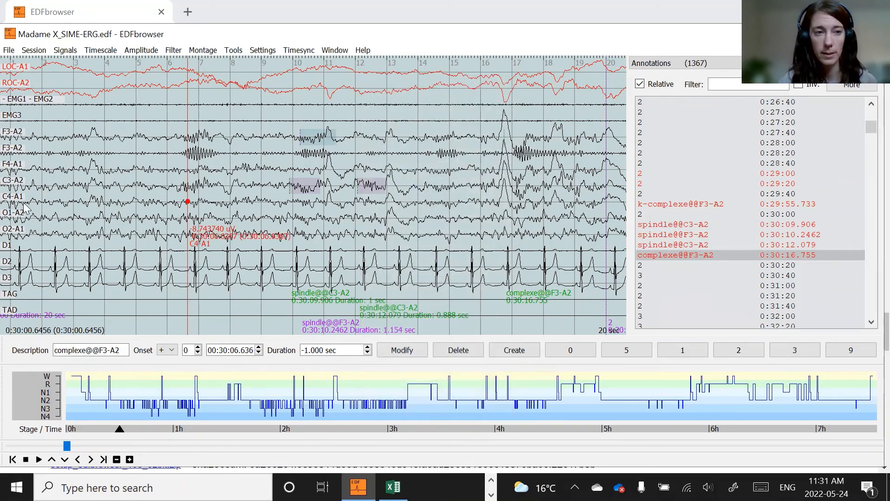
{"action": "left_click_drag", "start_coordinate": [189, 215], "coordinate": [504, 214]}
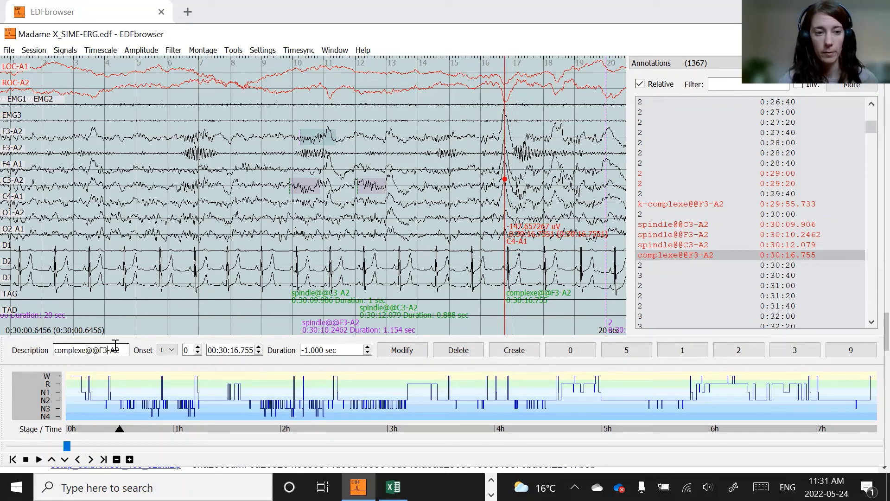
{"action": "type", "text": "4"}
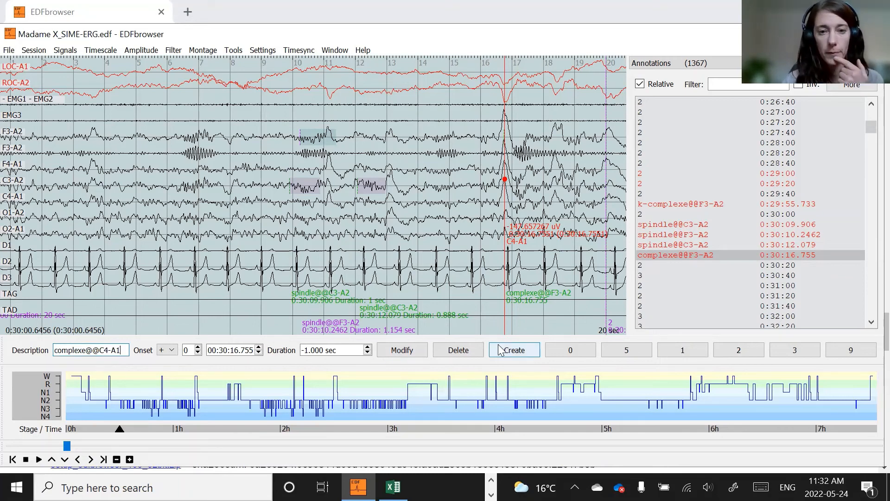
{"action": "left_click", "coordinate": [514, 350]}
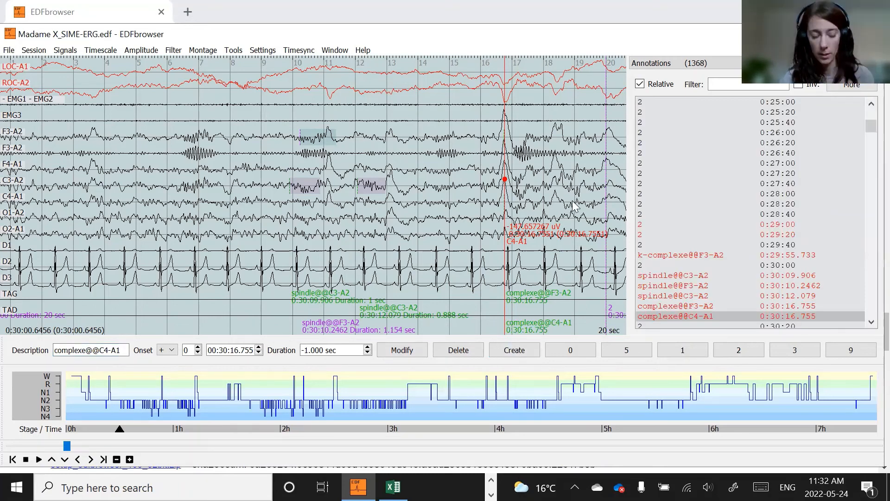
{"action": "key", "text": "Escape"}
{"action": "key", "text": "Page_Down"}
{"action": "key", "text": "Page_Down"}
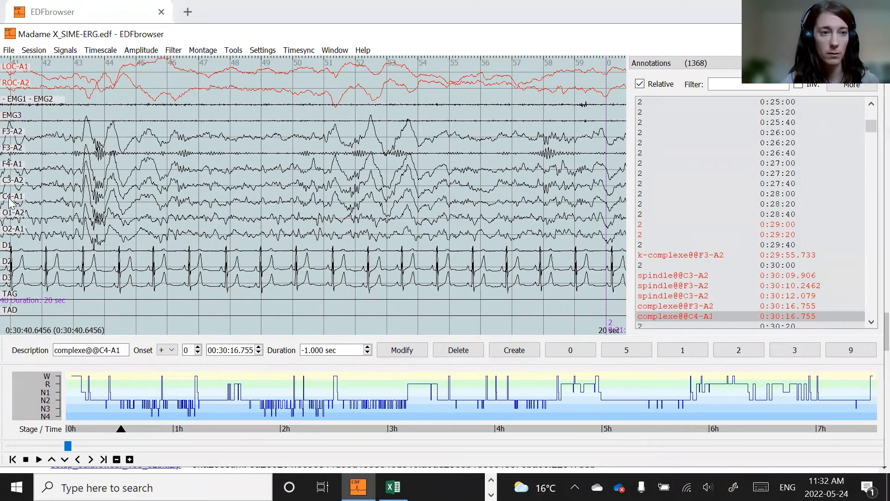
{"action": "left_click", "coordinate": [673, 305]}
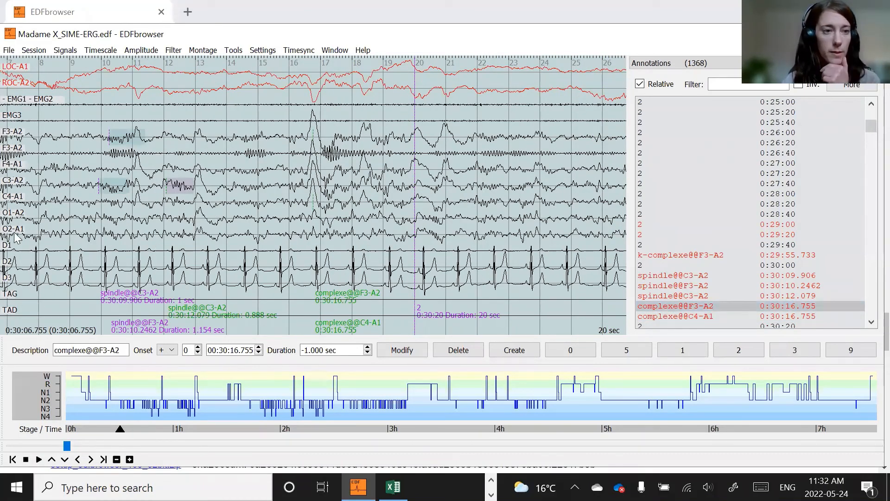
{"action": "left_click", "coordinate": [10, 197]}
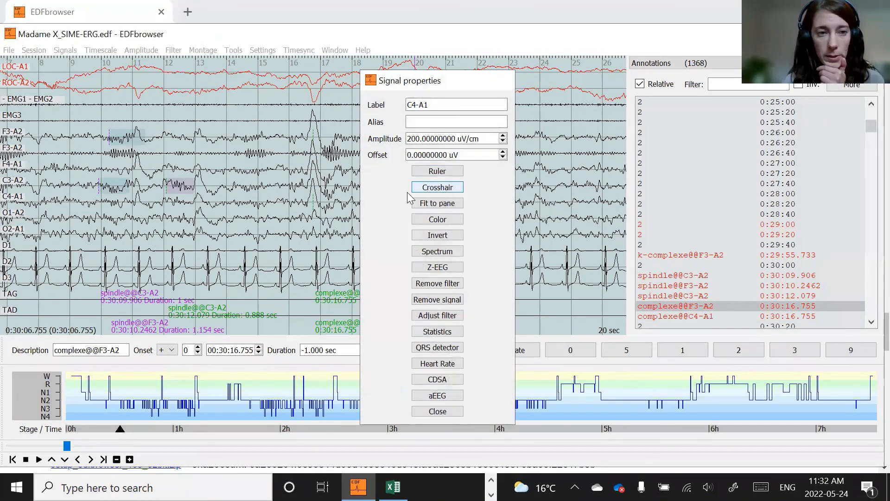
{"action": "left_click", "coordinate": [435, 187]}
{"action": "left_click_drag", "start_coordinate": [194, 204], "coordinate": [522, 214]}
{"action": "key", "text": "Page_Down"}
{"action": "left_click_drag", "start_coordinate": [102, 350], "coordinate": [127, 350]}
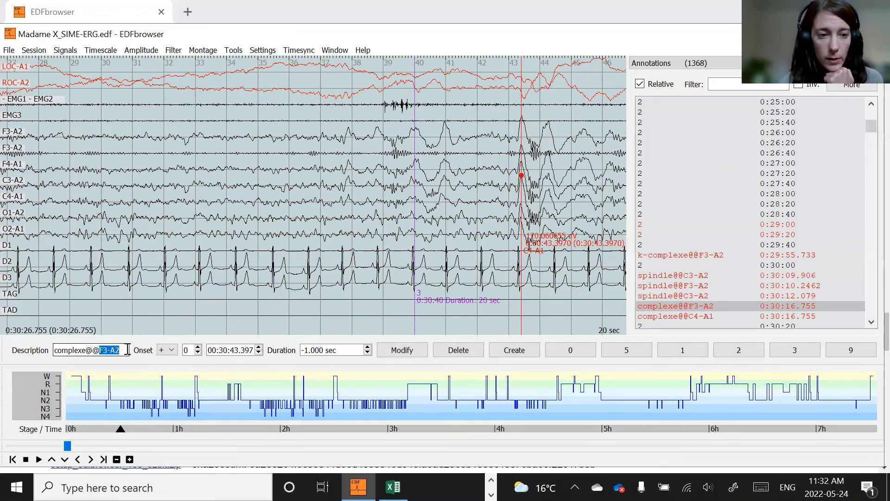
{"action": "type", "text": "C3"}
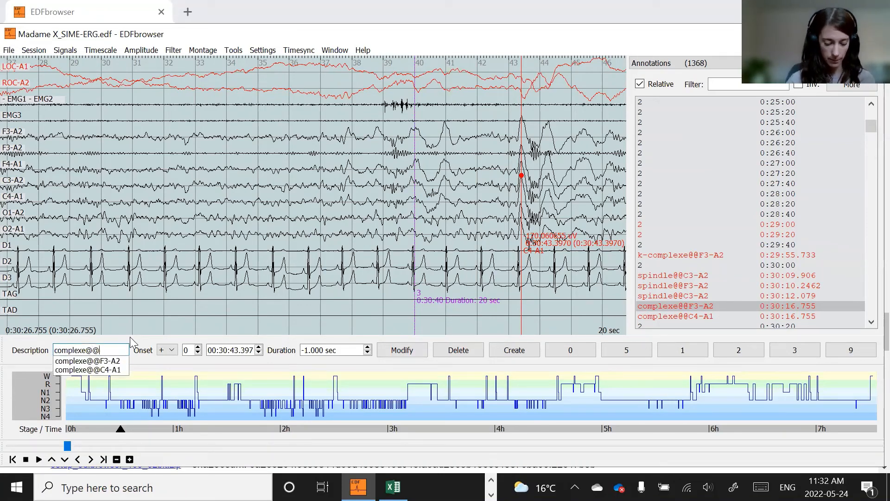
{"action": "key", "text": "BackSpace"}
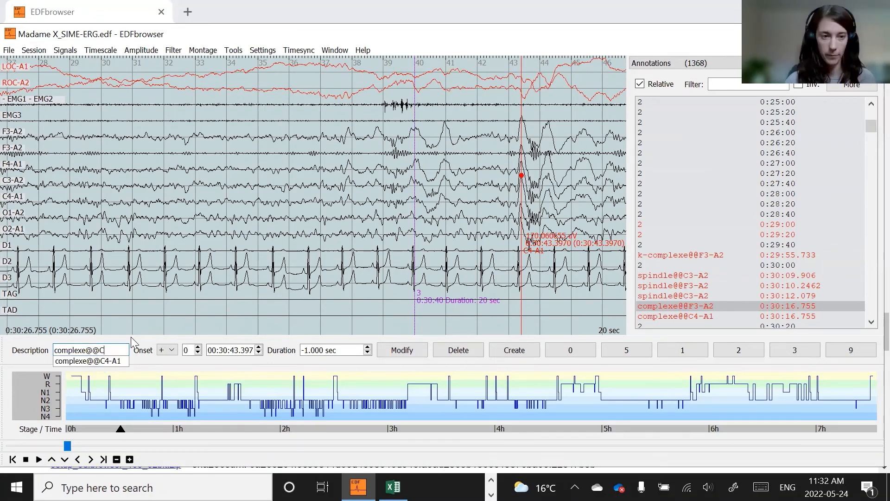
{"action": "left_click", "coordinate": [118, 360]}
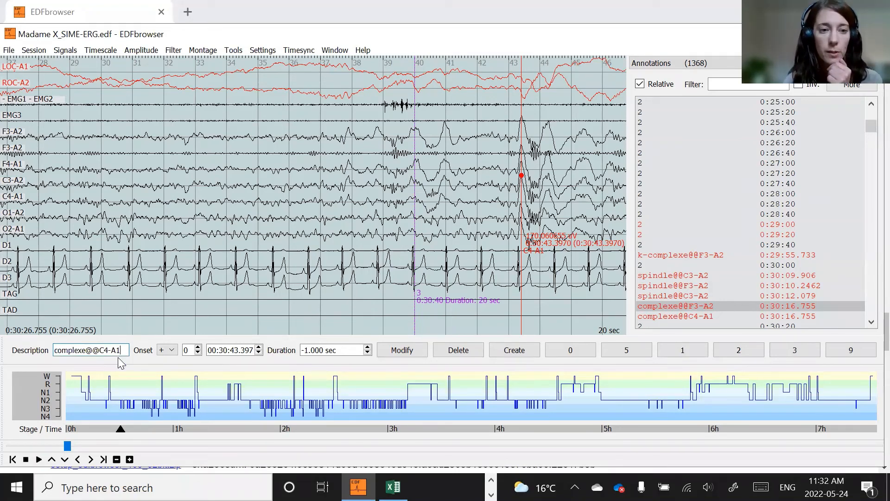
{"action": "left_click", "coordinate": [515, 351]}
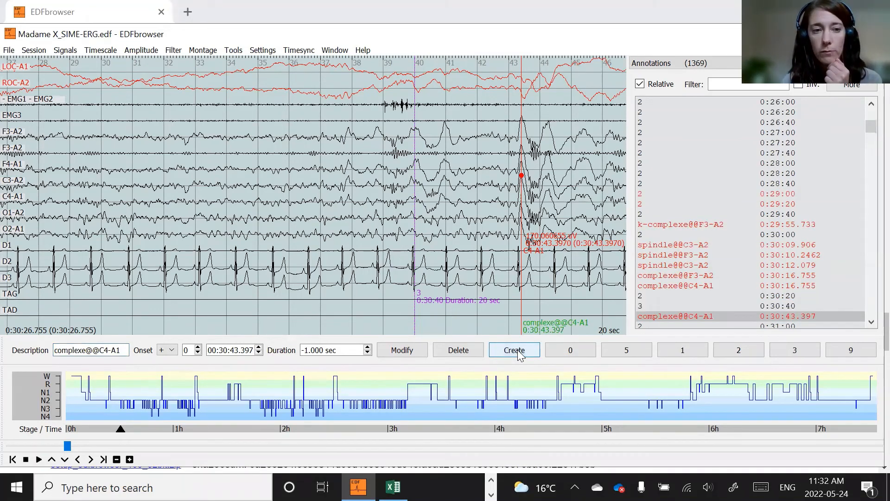
{"action": "scroll", "coordinate": [772, 261], "scroll_direction": "down", "scroll_amount": 1}
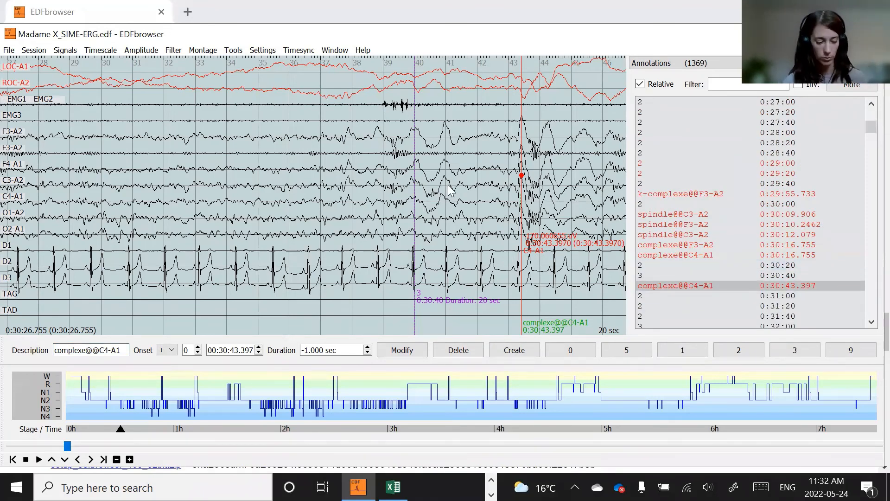
{"action": "key", "text": "Escape"}
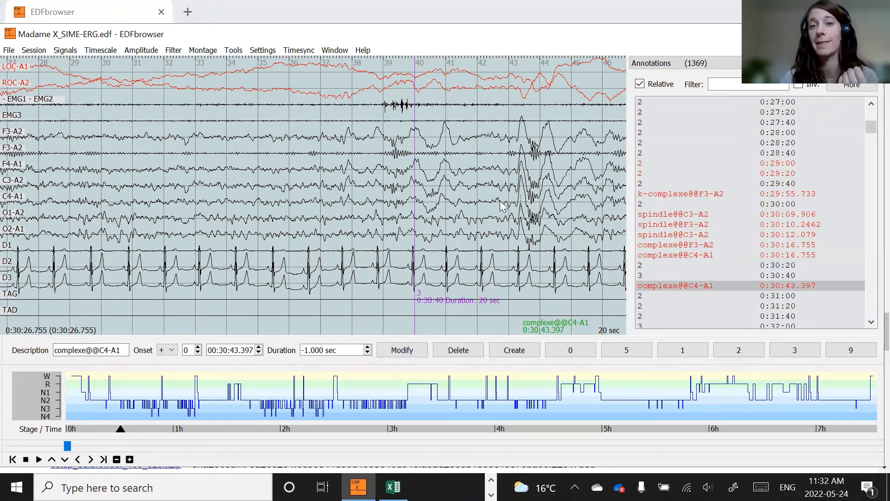
{"action": "left_click", "coordinate": [14, 132]}
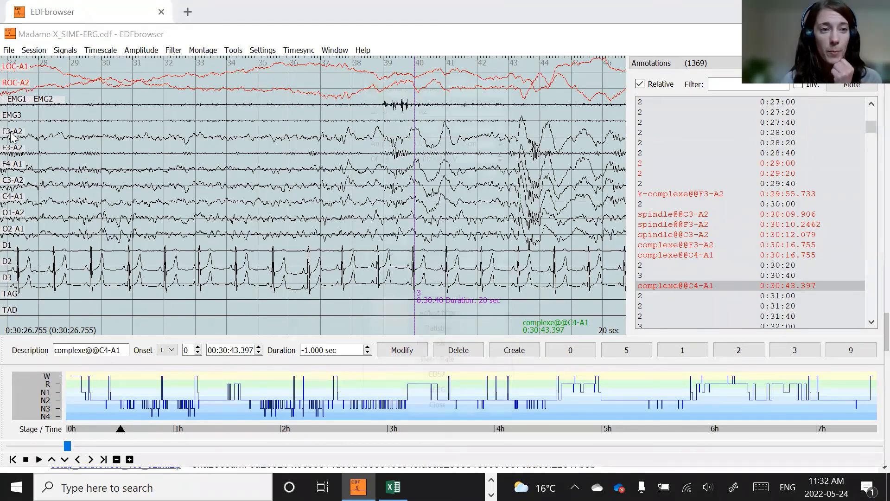
{"action": "left_click", "coordinate": [437, 171]}
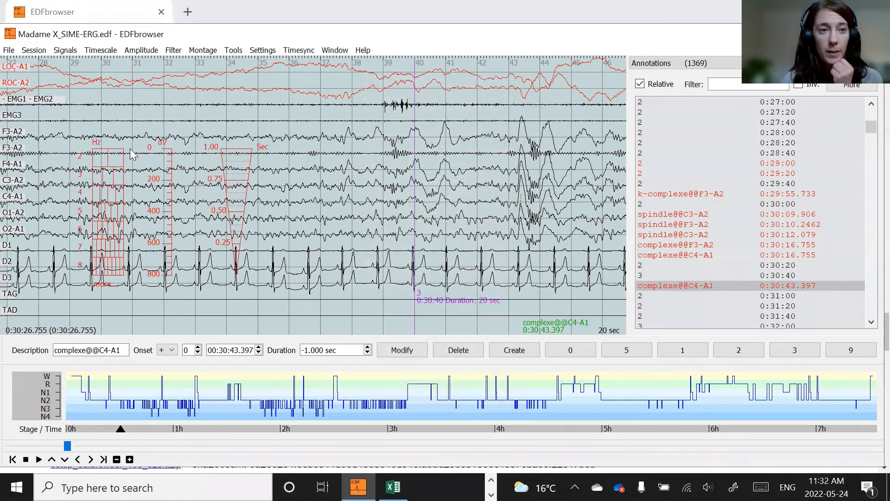
{"action": "key", "text": "Escape"}
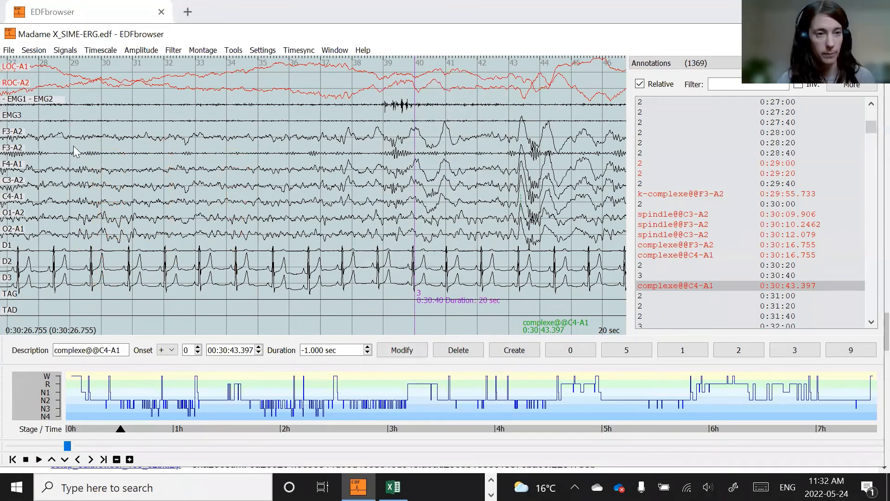
- Place a crosshair on F3-A2 at the K-complex peak near 0:30:43.38
{"action": "left_click", "coordinate": [17, 132]}
{"action": "left_click", "coordinate": [437, 187]}
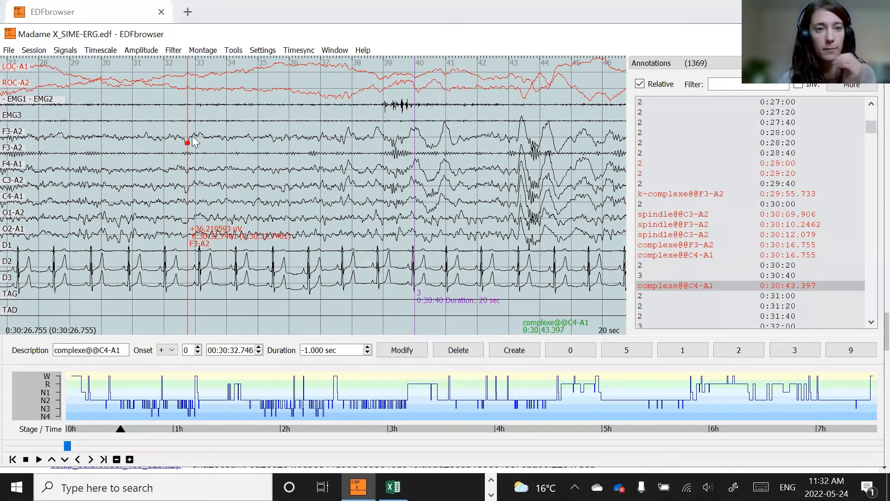
{"action": "left_click_drag", "start_coordinate": [337, 126], "coordinate": [521, 118]}
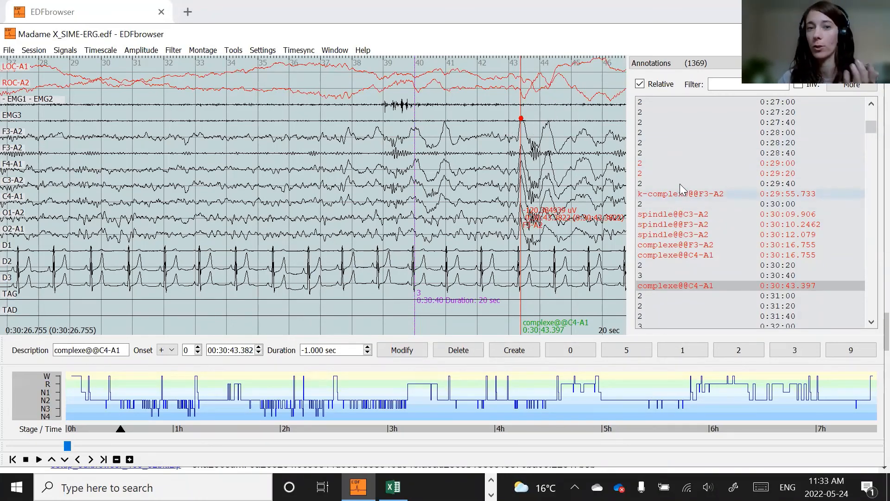
- Mark a spindle on F3-A2 by selecting about 1.1 sec from 0:30:38.855 and labelling it spindle
{"action": "left_click_drag", "start_coordinate": [379, 126], "coordinate": [413, 148]}
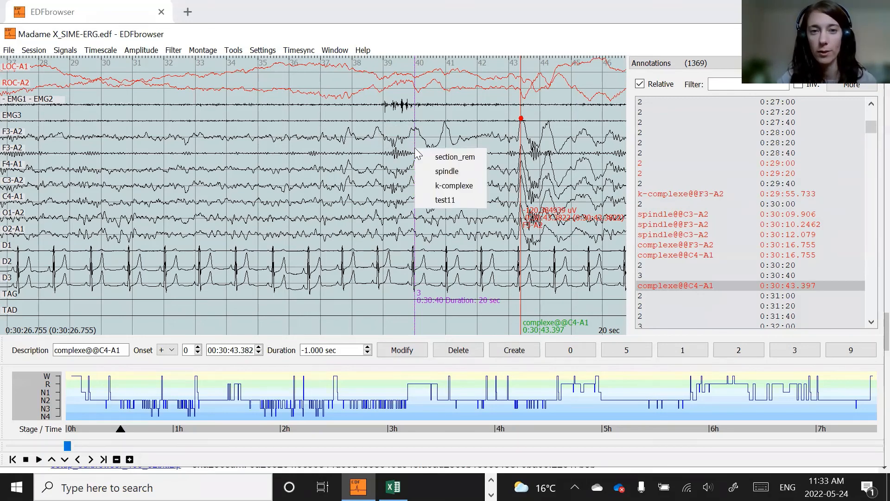
{"action": "left_click", "coordinate": [448, 172]}
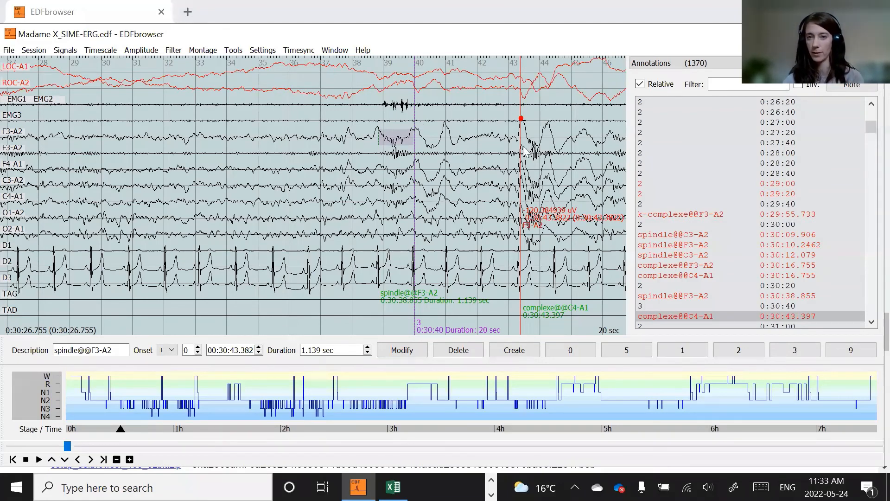
{"action": "left_click", "coordinate": [551, 134]}
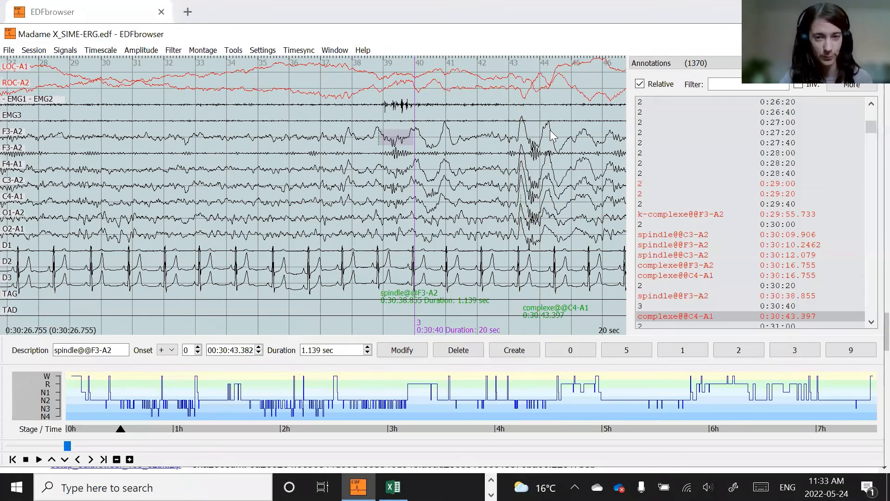
- Scroll through the annotation list to review the new annotations
{"action": "scroll", "coordinate": [787, 234], "scroll_direction": "down", "scroll_amount": 1}
{"action": "scroll", "coordinate": [788, 235], "scroll_direction": "down", "scroll_amount": 1}
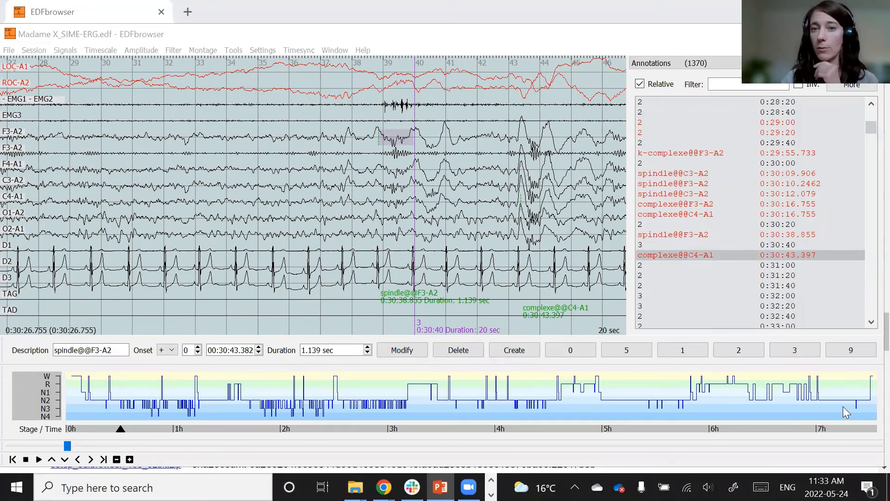
{"action": "scroll", "coordinate": [833, 248], "scroll_direction": "down", "scroll_amount": 2}
{"action": "scroll", "coordinate": [833, 248], "scroll_direction": "up", "scroll_amount": 4}
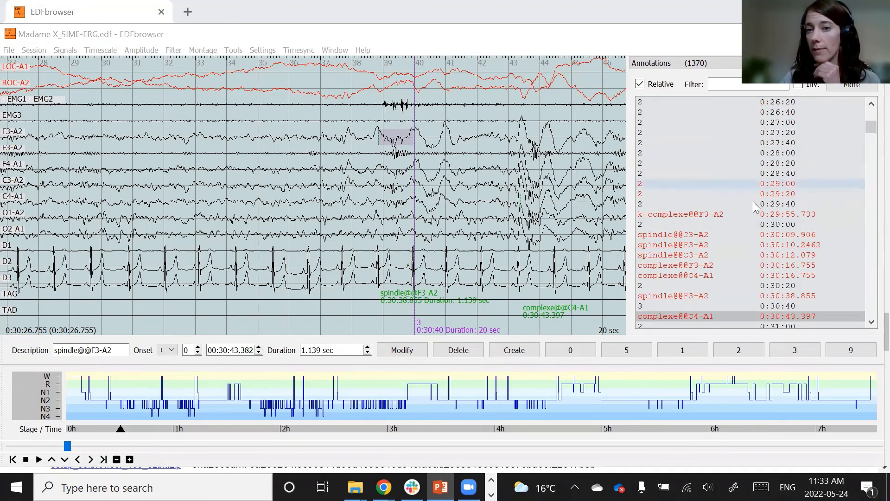
{"action": "scroll", "coordinate": [744, 222], "scroll_direction": "down", "scroll_amount": 1}
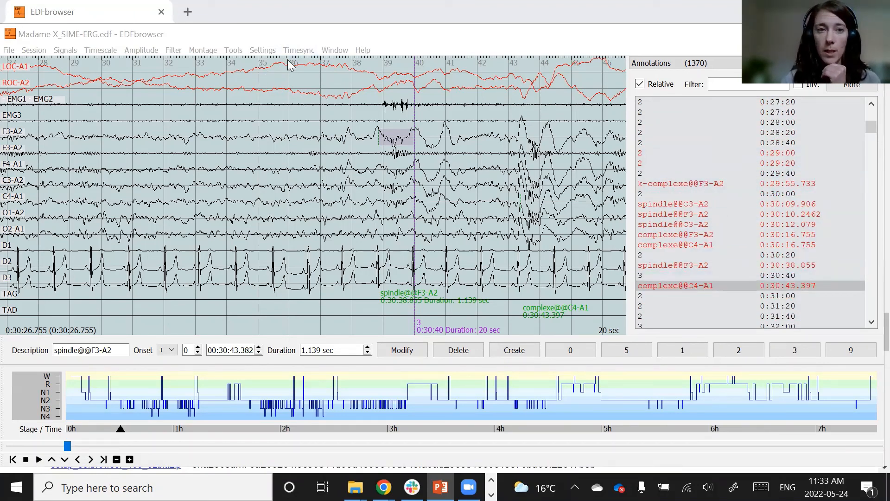
- Open the export annotations dialog
{"action": "left_click", "coordinate": [233, 50]}
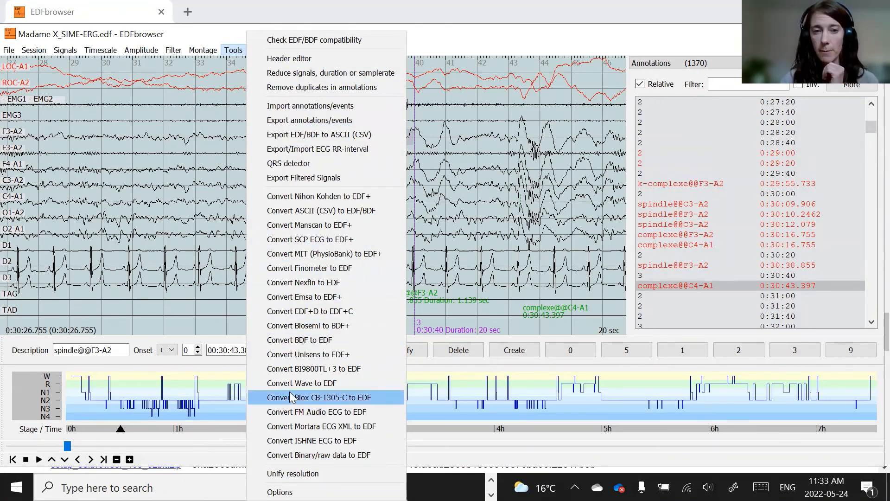
{"action": "left_click", "coordinate": [327, 121]}
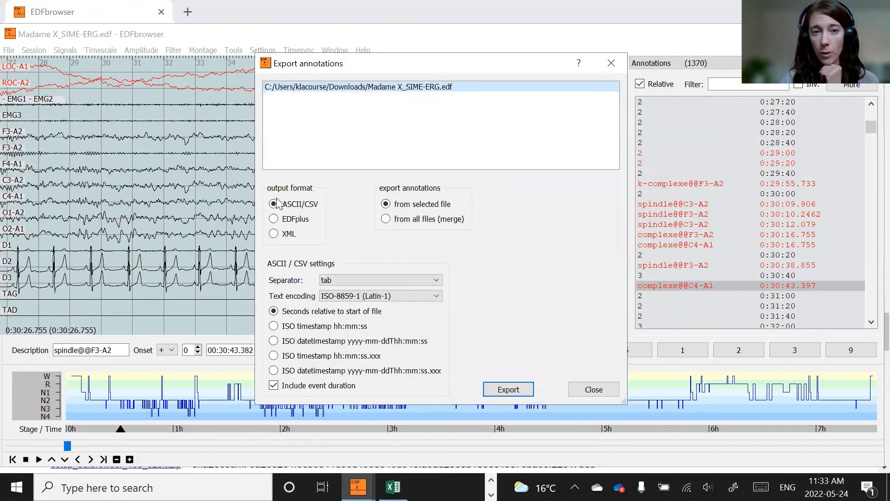
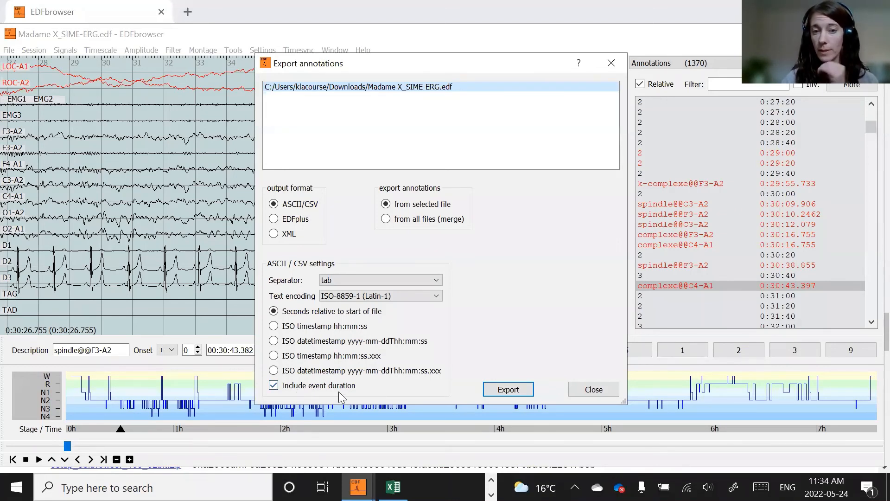
- Export the annotations as a tab-separated file named Madame X_SIME-ERG_annotations_tuto.tsv in Downloads
{"action": "left_click", "coordinate": [518, 391]}
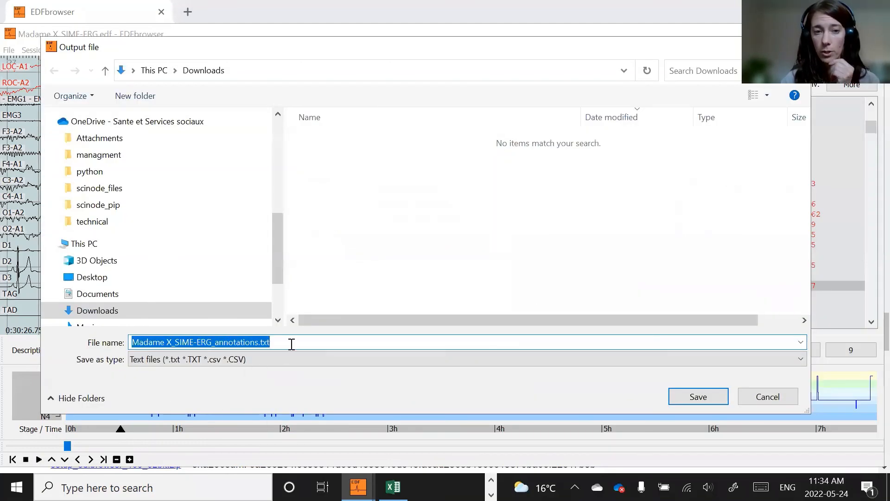
{"action": "left_click", "coordinate": [255, 359]}
{"action": "left_click", "coordinate": [302, 343]}
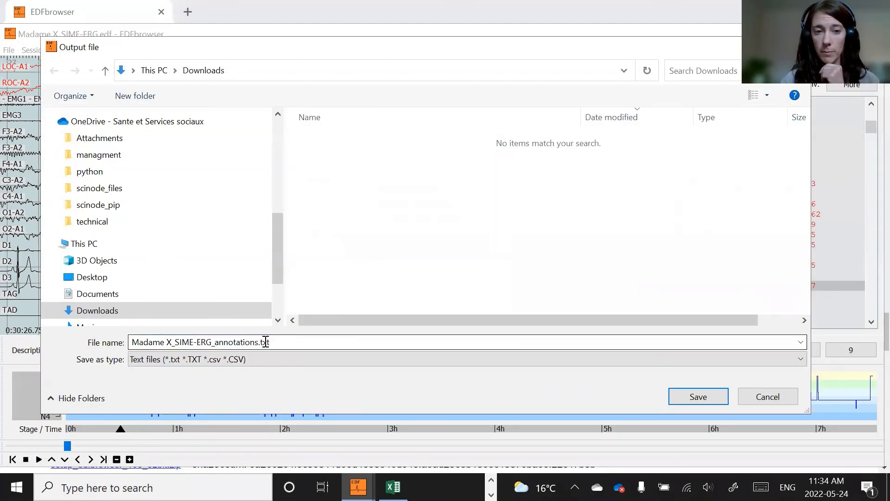
{"action": "left_click", "coordinate": [265, 342]}
{"action": "left_click", "coordinate": [273, 342]}
{"action": "left_click_drag", "start_coordinate": [263, 342], "coordinate": [274, 342]}
{"action": "double_click", "coordinate": [274, 342]}
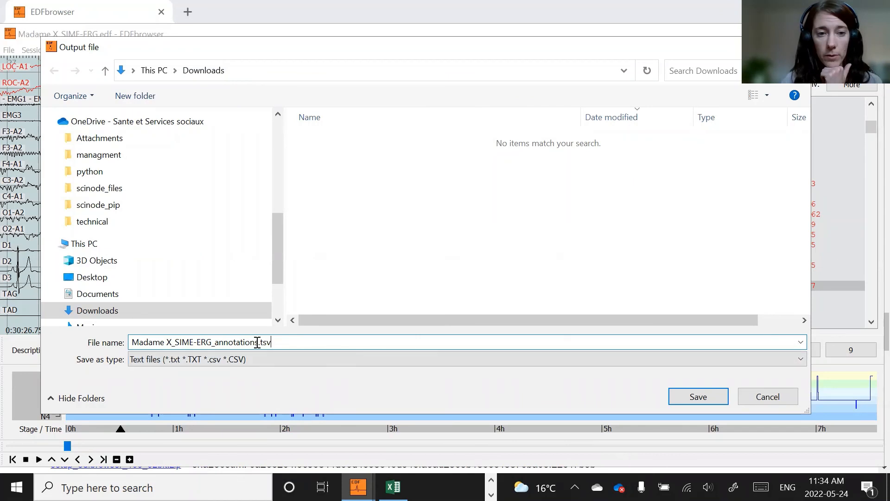
{"action": "type", "text": "_"}
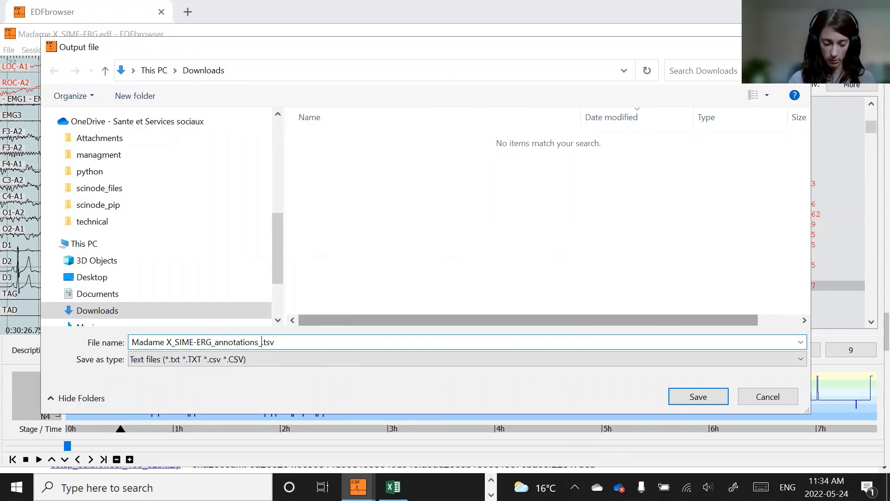
{"action": "type", "text": "tuto"}
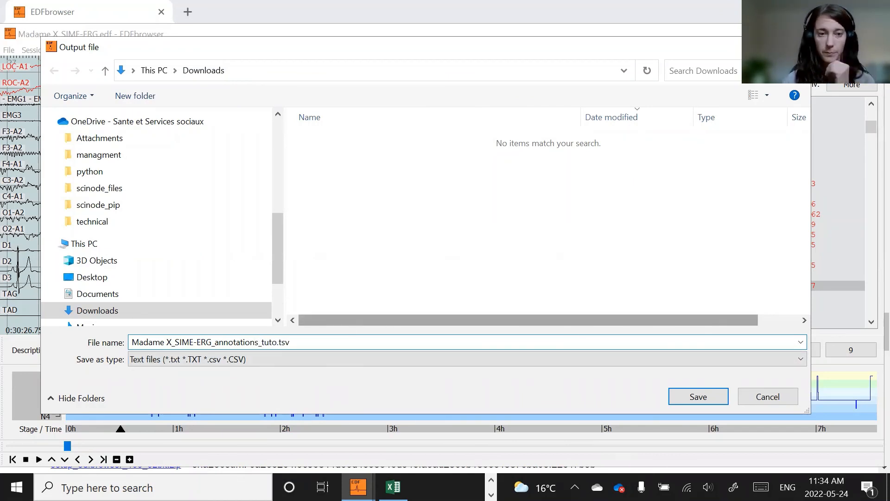
{"action": "left_click", "coordinate": [713, 398]}
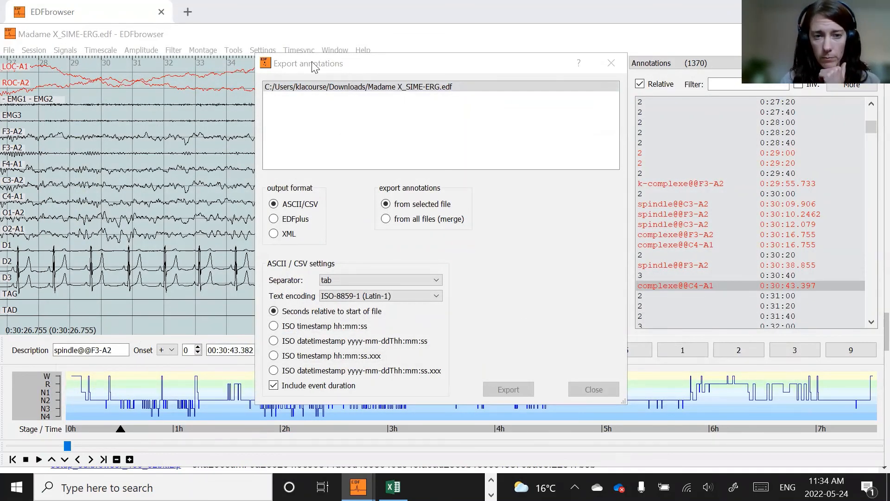
{"action": "left_click", "coordinate": [508, 389]}
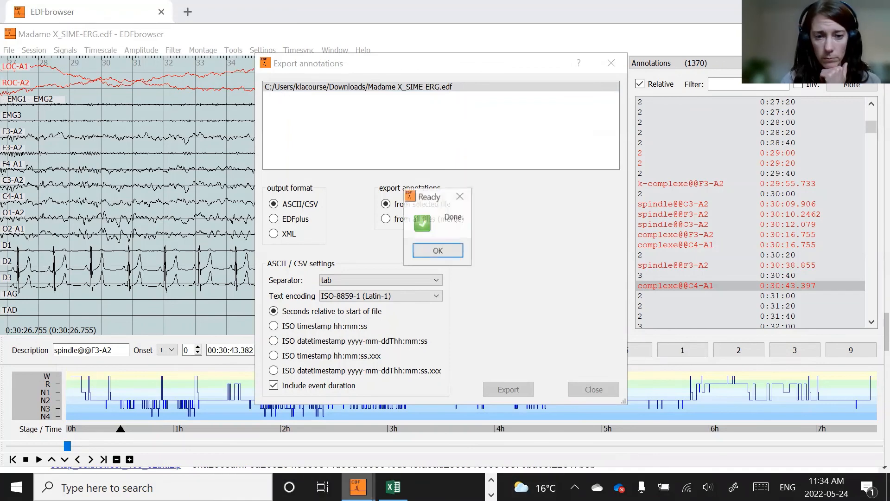
{"action": "left_click", "coordinate": [452, 251]}
- Try to delete all annotations from the annotation list
{"action": "right_click", "coordinate": [696, 188]}
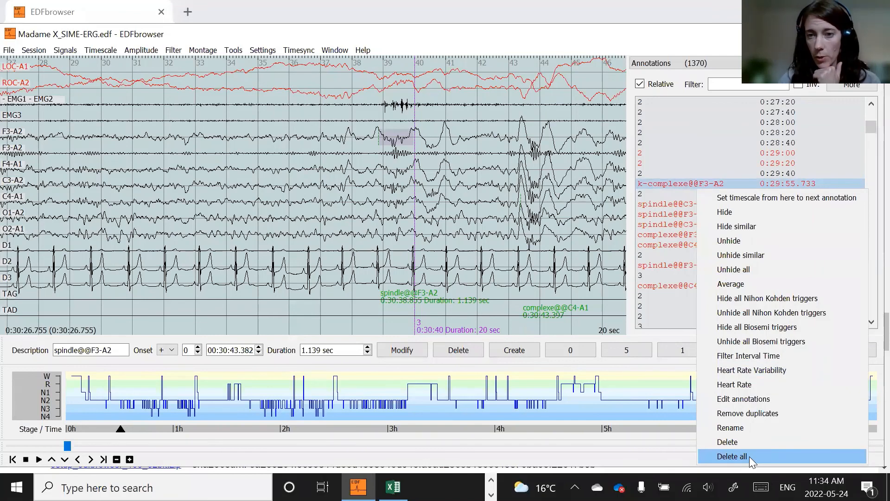
{"action": "left_click", "coordinate": [749, 456]}
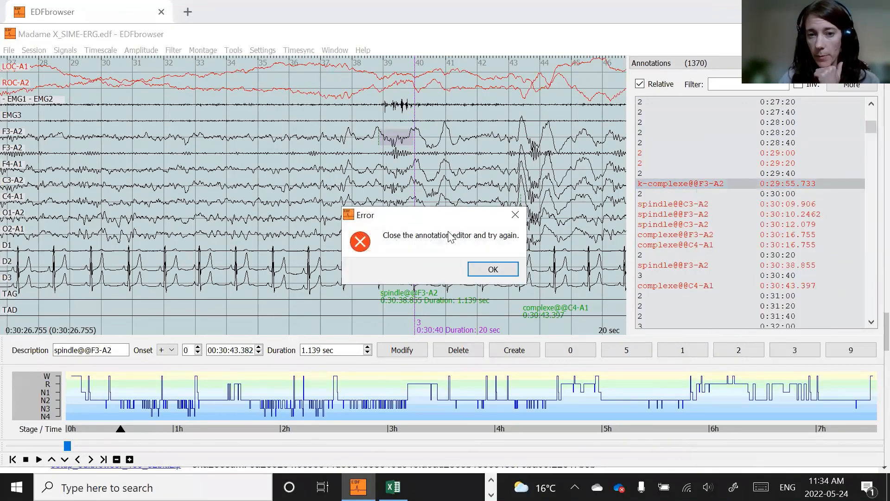
{"action": "left_click", "coordinate": [501, 270]}
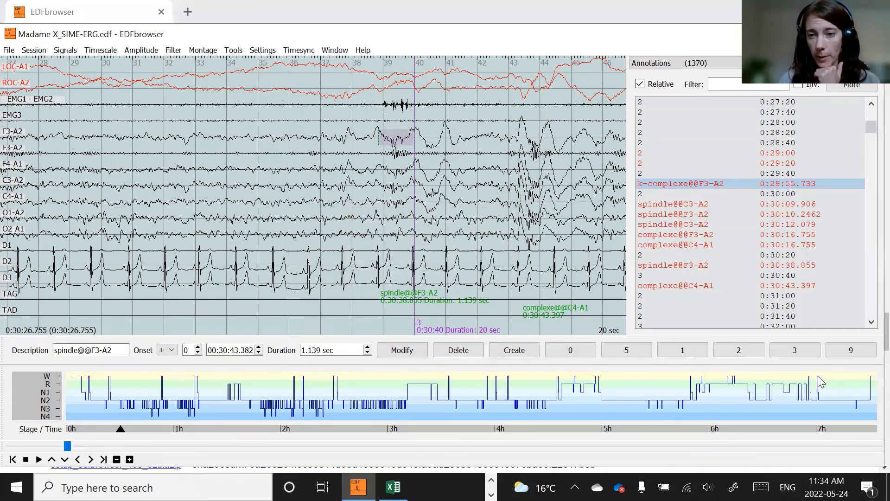
- Close the annotation editor and delete all annotations from the annotation list
{"action": "right_click", "coordinate": [818, 368]}
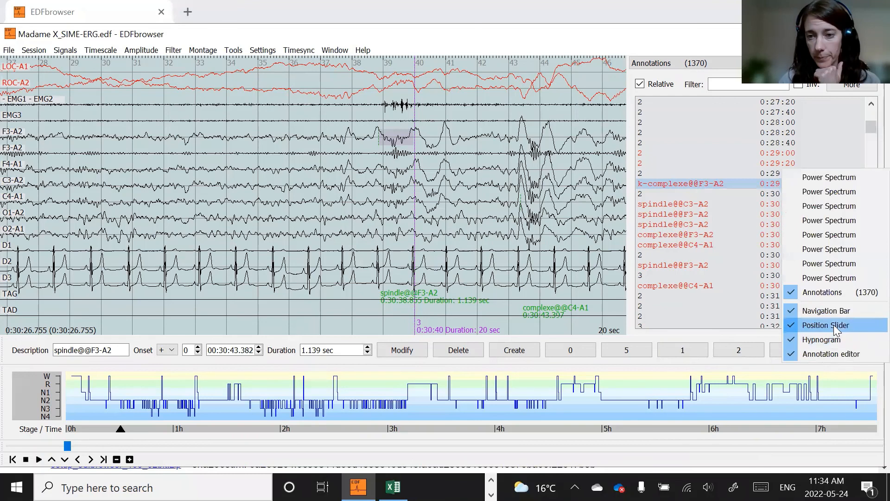
{"action": "left_click", "coordinate": [833, 355]}
{"action": "right_click", "coordinate": [714, 182]}
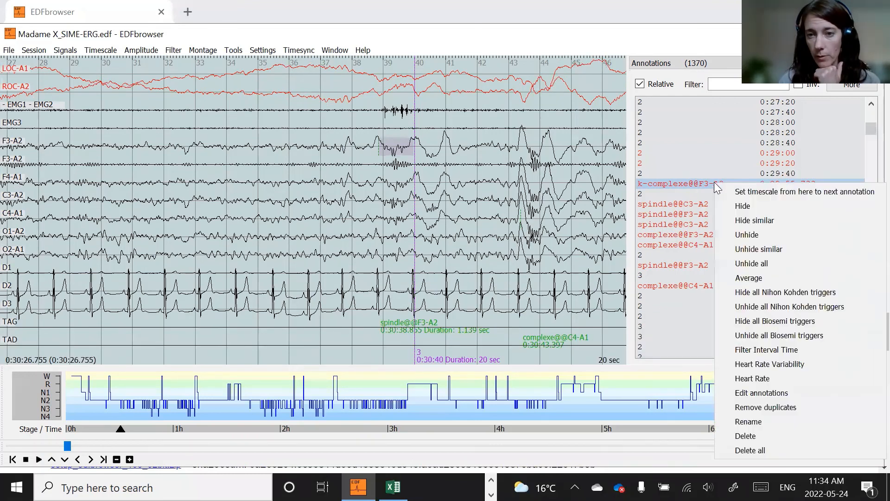
{"action": "left_click", "coordinate": [782, 448]}
{"action": "left_click", "coordinate": [425, 255]}
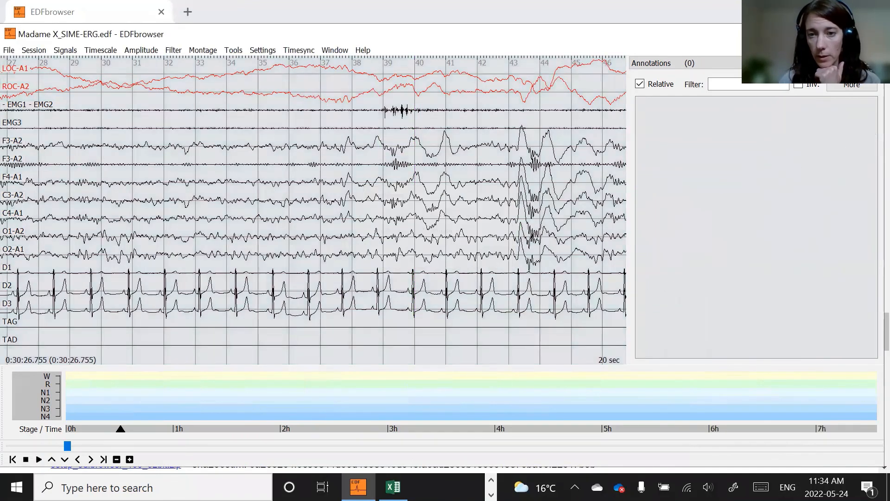
- Open the Import annotations/events dialog
{"action": "left_click", "coordinate": [233, 50]}
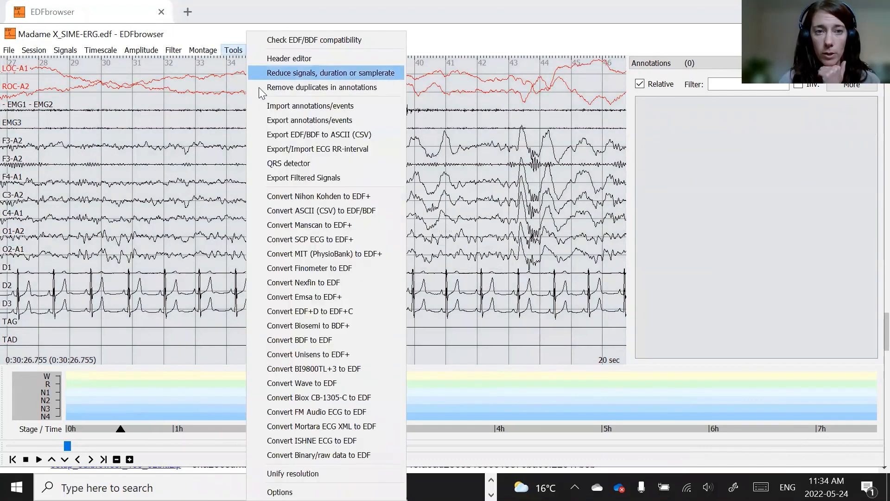
{"action": "left_click", "coordinate": [270, 107]}
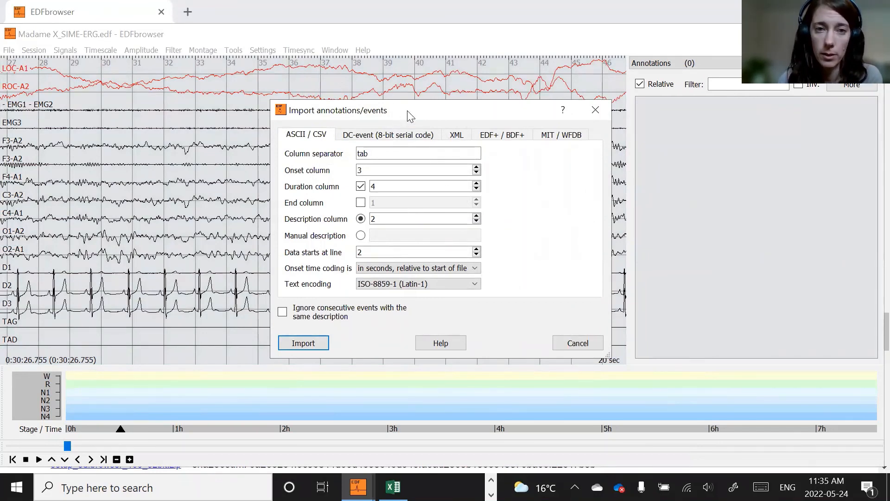
{"action": "left_click_drag", "start_coordinate": [404, 113], "coordinate": [362, 99]}
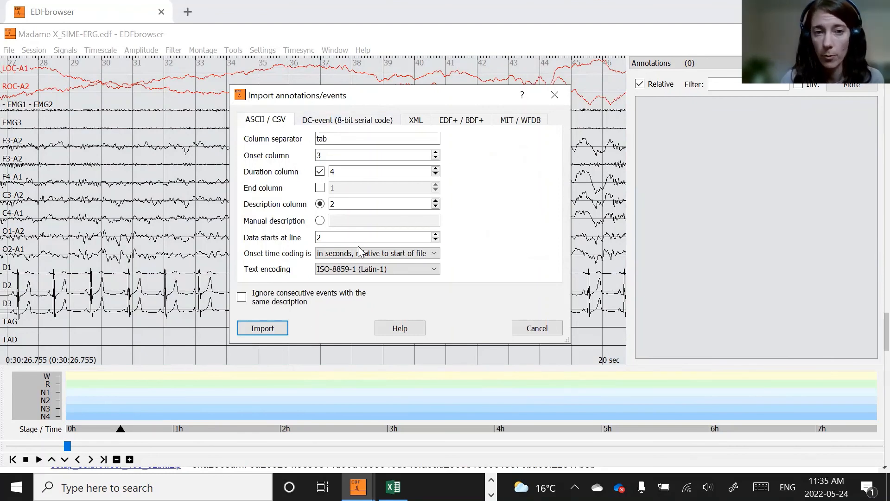
- Open the exported Madame X_SIME-ERG_annotations_tuto.tsv in Excel and examine its column layout
{"action": "key", "text": "alt+Tab"}
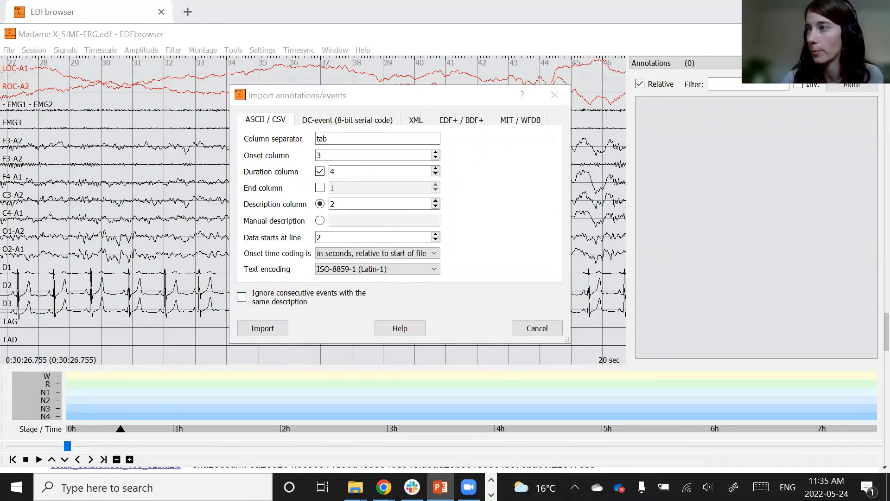
{"action": "mouse_move", "coordinate": [355, 487]}
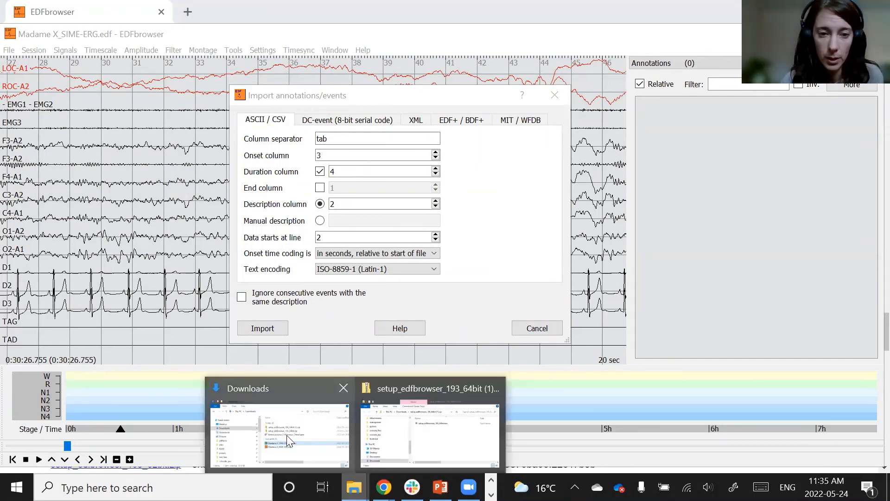
{"action": "left_click", "coordinate": [287, 435]}
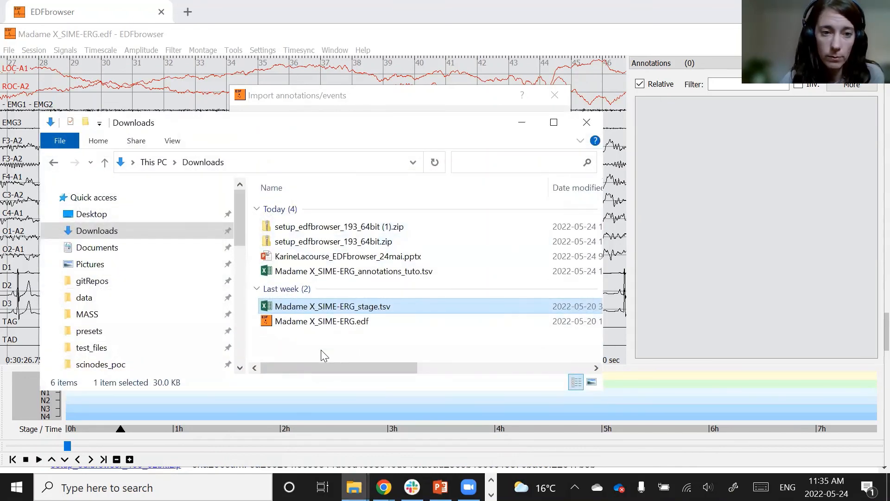
{"action": "left_click", "coordinate": [333, 355]}
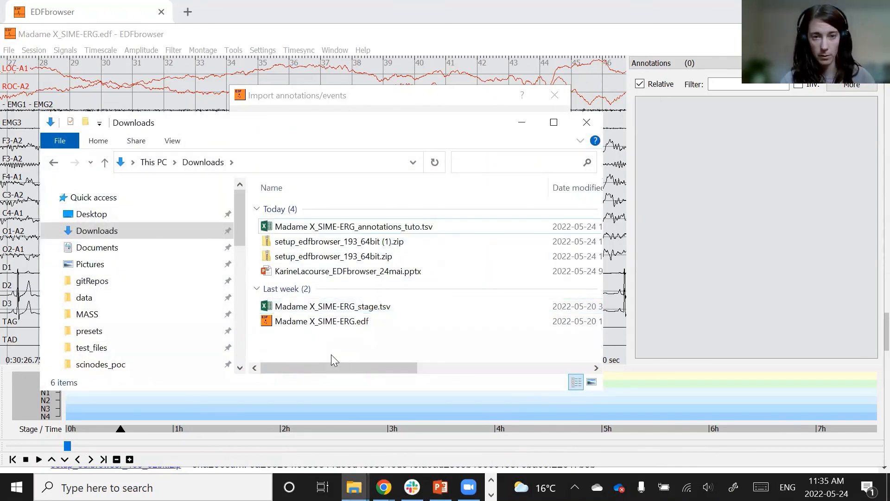
{"action": "double_click", "coordinate": [376, 227]}
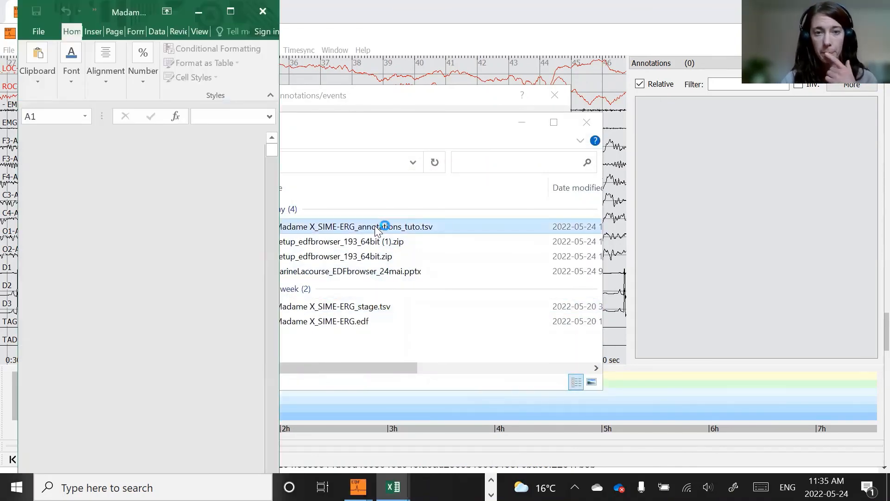
{"action": "left_click", "coordinate": [118, 171]}
{"action": "left_click_drag", "start_coordinate": [53, 152], "coordinate": [160, 155]}
{"action": "left_click", "coordinate": [173, 210]}
{"action": "left_click_drag", "start_coordinate": [61, 152], "coordinate": [62, 232]}
{"action": "left_click_drag", "start_coordinate": [100, 156], "coordinate": [105, 218]}
{"action": "left_click_drag", "start_coordinate": [149, 151], "coordinate": [145, 218]}
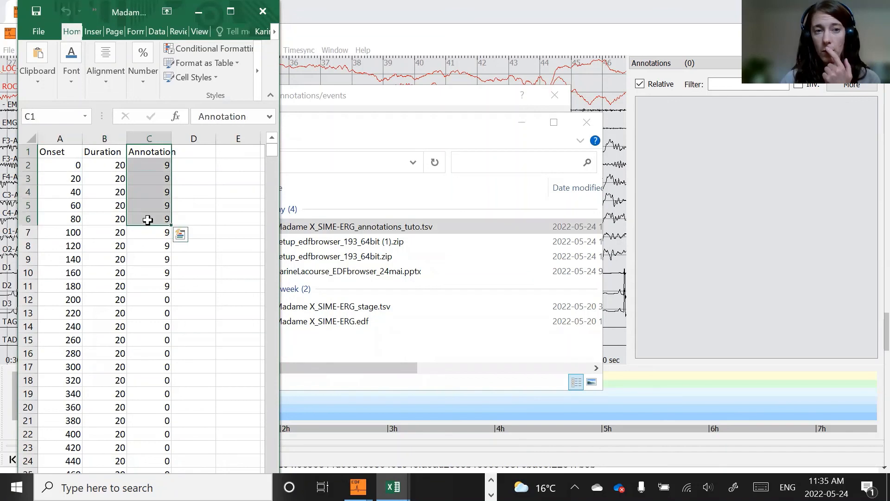
{"action": "left_click", "coordinate": [203, 197]}
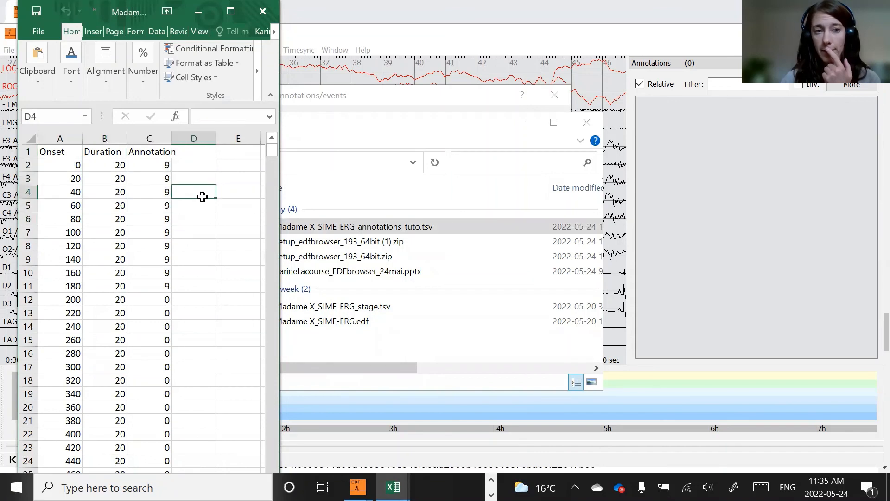
- Set the import onset column to 1, duration column to 2 and description column to 3
{"action": "left_click", "coordinate": [467, 96]}
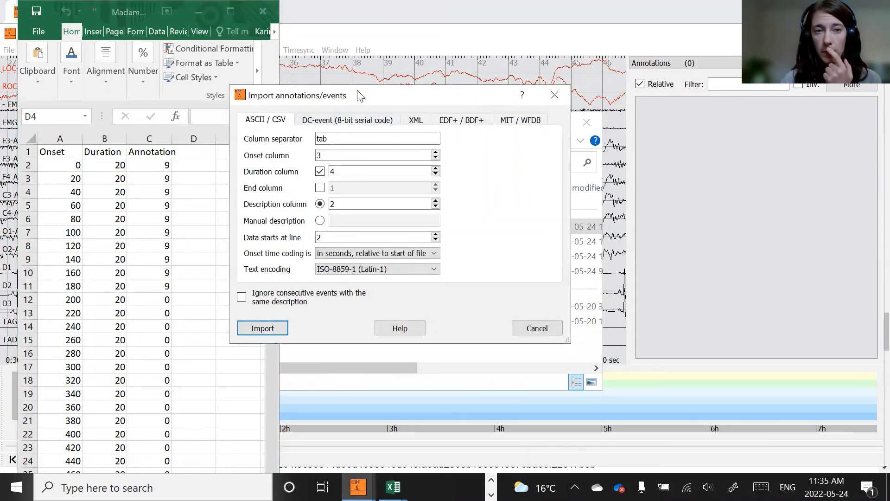
{"action": "left_click_drag", "start_coordinate": [357, 92], "coordinate": [387, 93]}
{"action": "double_click", "coordinate": [363, 158]}
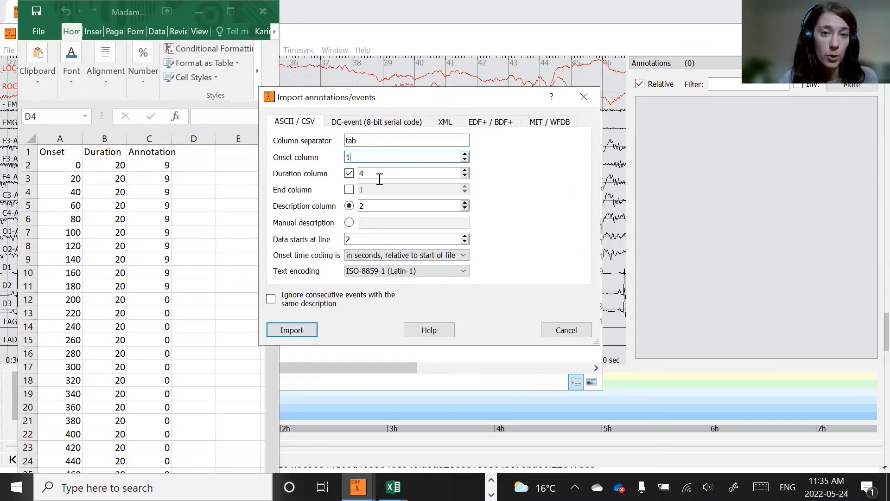
{"action": "left_click_drag", "start_coordinate": [371, 175], "coordinate": [357, 178]}
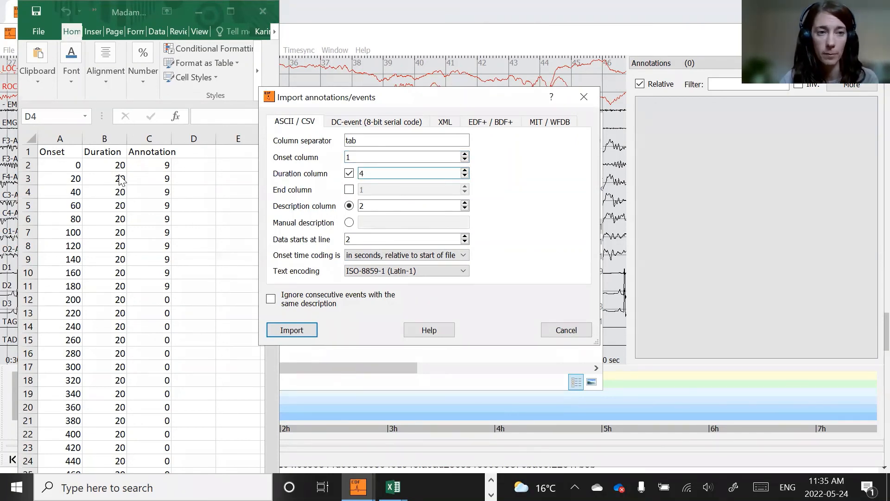
{"action": "type", "text": "2"}
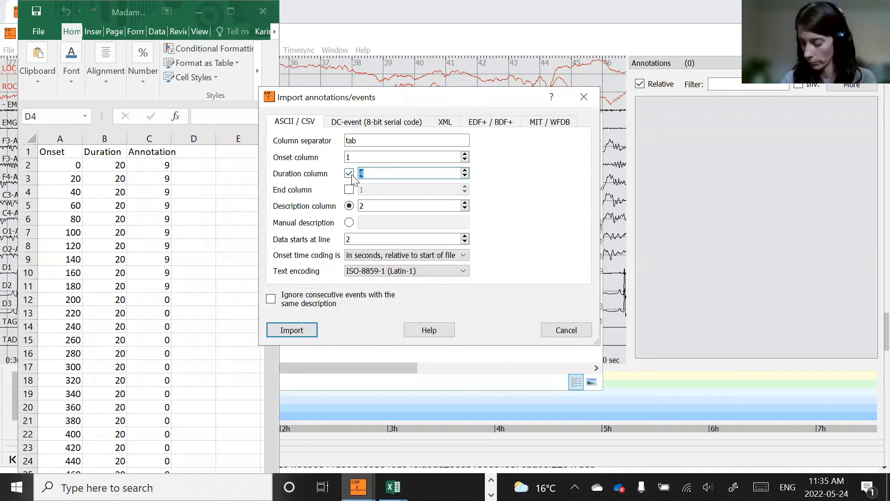
{"action": "left_click", "coordinate": [377, 202]}
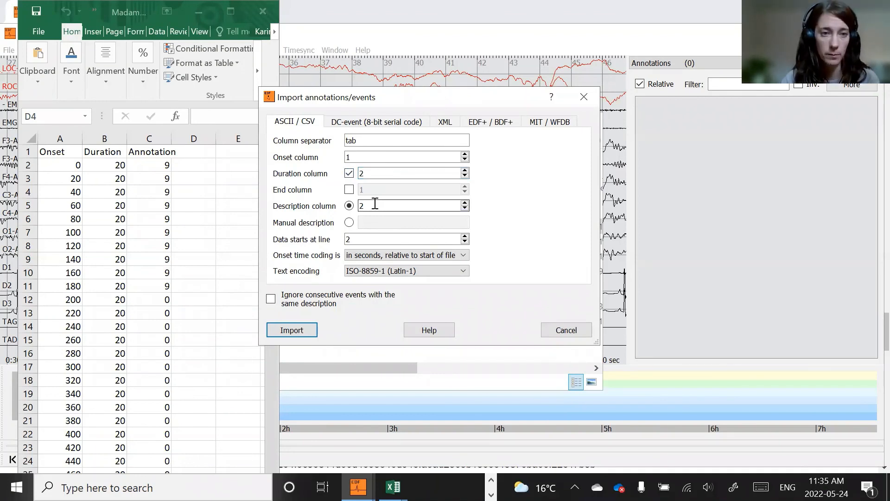
{"action": "left_click", "coordinate": [360, 158]}
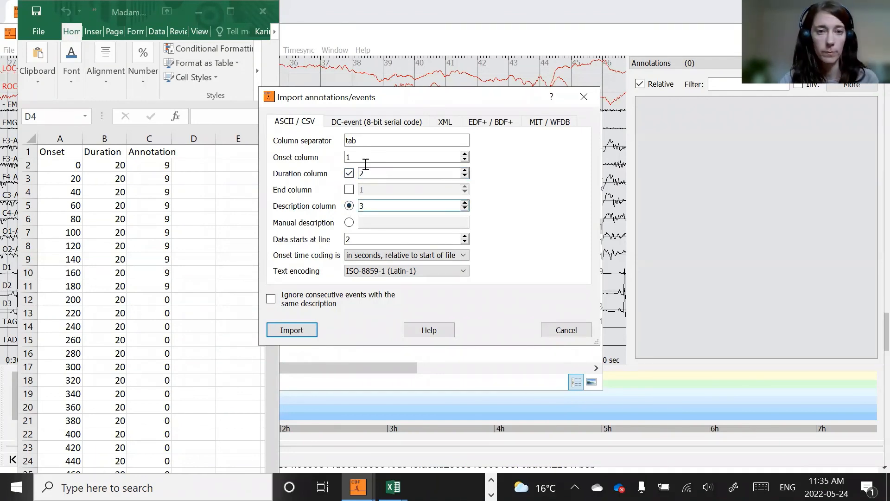
{"action": "left_click", "coordinate": [387, 203]}
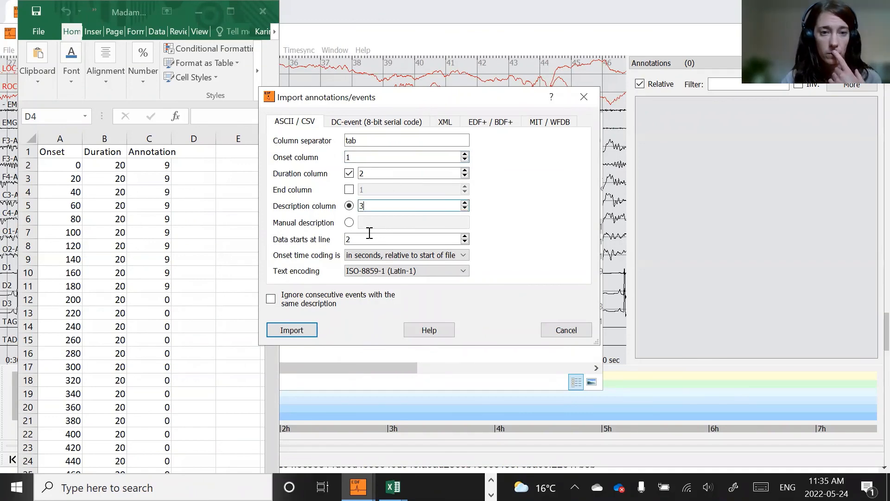
- Import annotations from Madame X_SIME-ERG_annotations_tuto.tsv in Downloads
{"action": "left_click", "coordinate": [292, 330]}
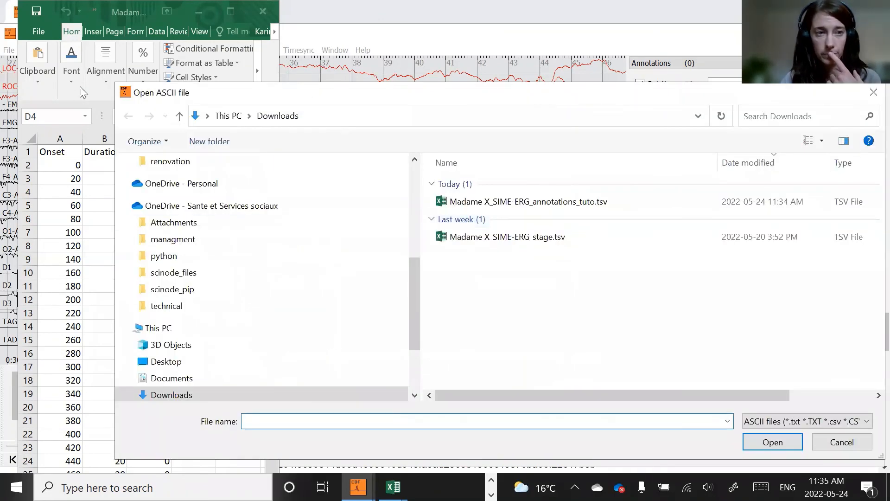
{"action": "left_click", "coordinate": [31, 15]}
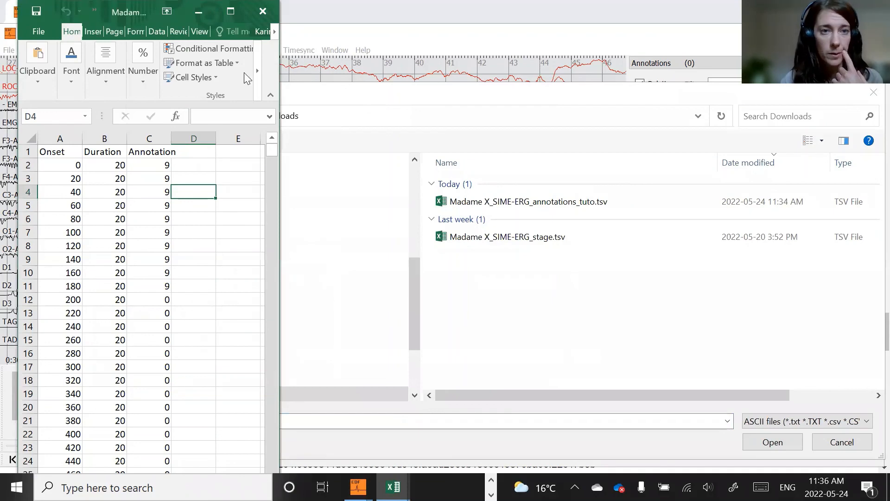
{"action": "left_click", "coordinate": [609, 211]}
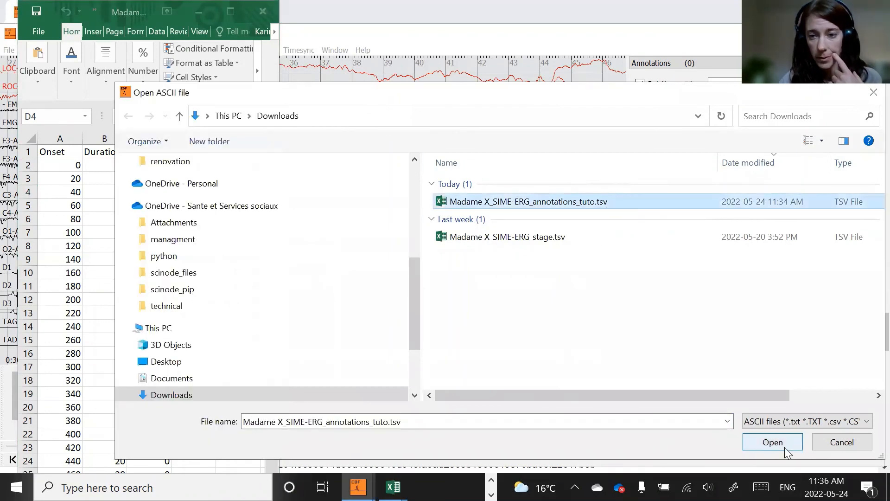
{"action": "left_click", "coordinate": [784, 445]}
{"action": "left_click", "coordinate": [438, 250]}
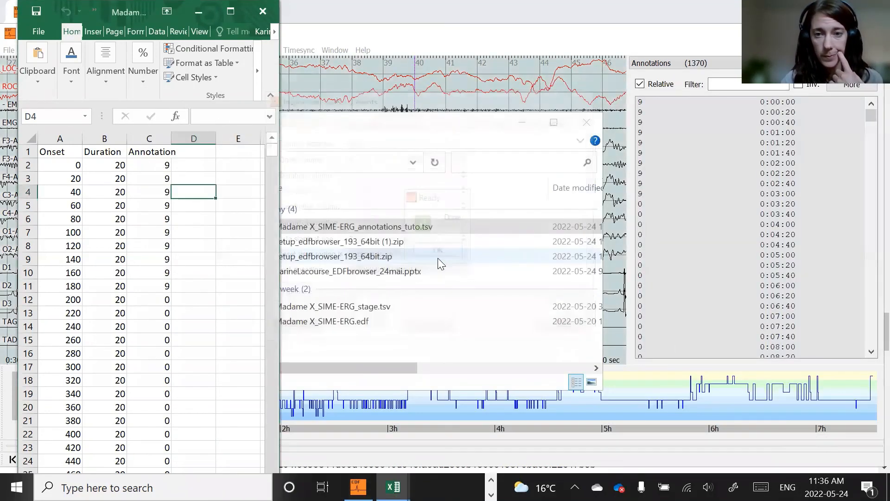
- Scroll through the recording to review the imported annotations
{"action": "left_click", "coordinate": [347, 92]}
{"action": "scroll", "coordinate": [735, 257], "scroll_direction": "down", "scroll_amount": 3}
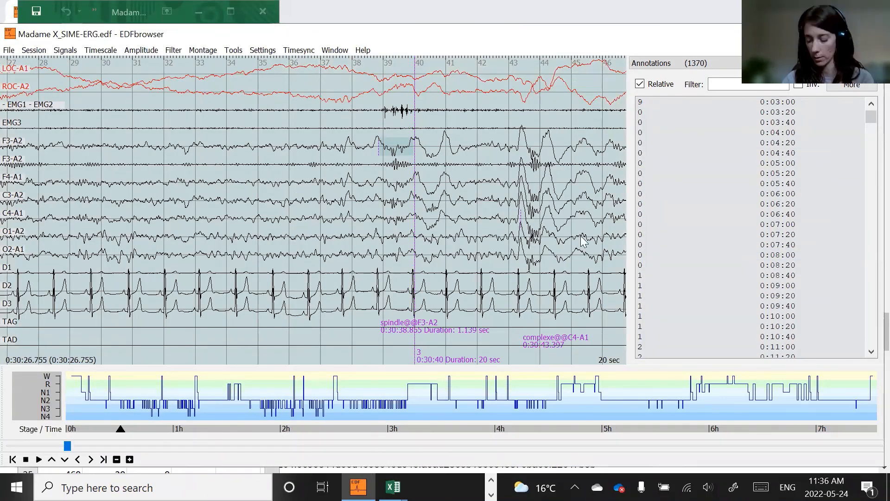
{"action": "scroll", "coordinate": [583, 240], "scroll_direction": "down", "scroll_amount": 3}
{"action": "scroll", "coordinate": [583, 240], "scroll_direction": "down", "scroll_amount": 1}
{"action": "scroll", "coordinate": [723, 237], "scroll_direction": "down", "scroll_amount": 5}
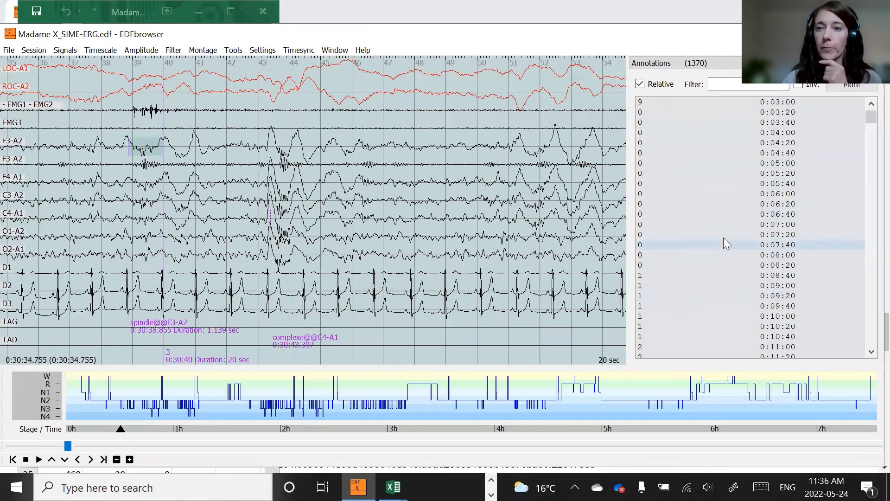